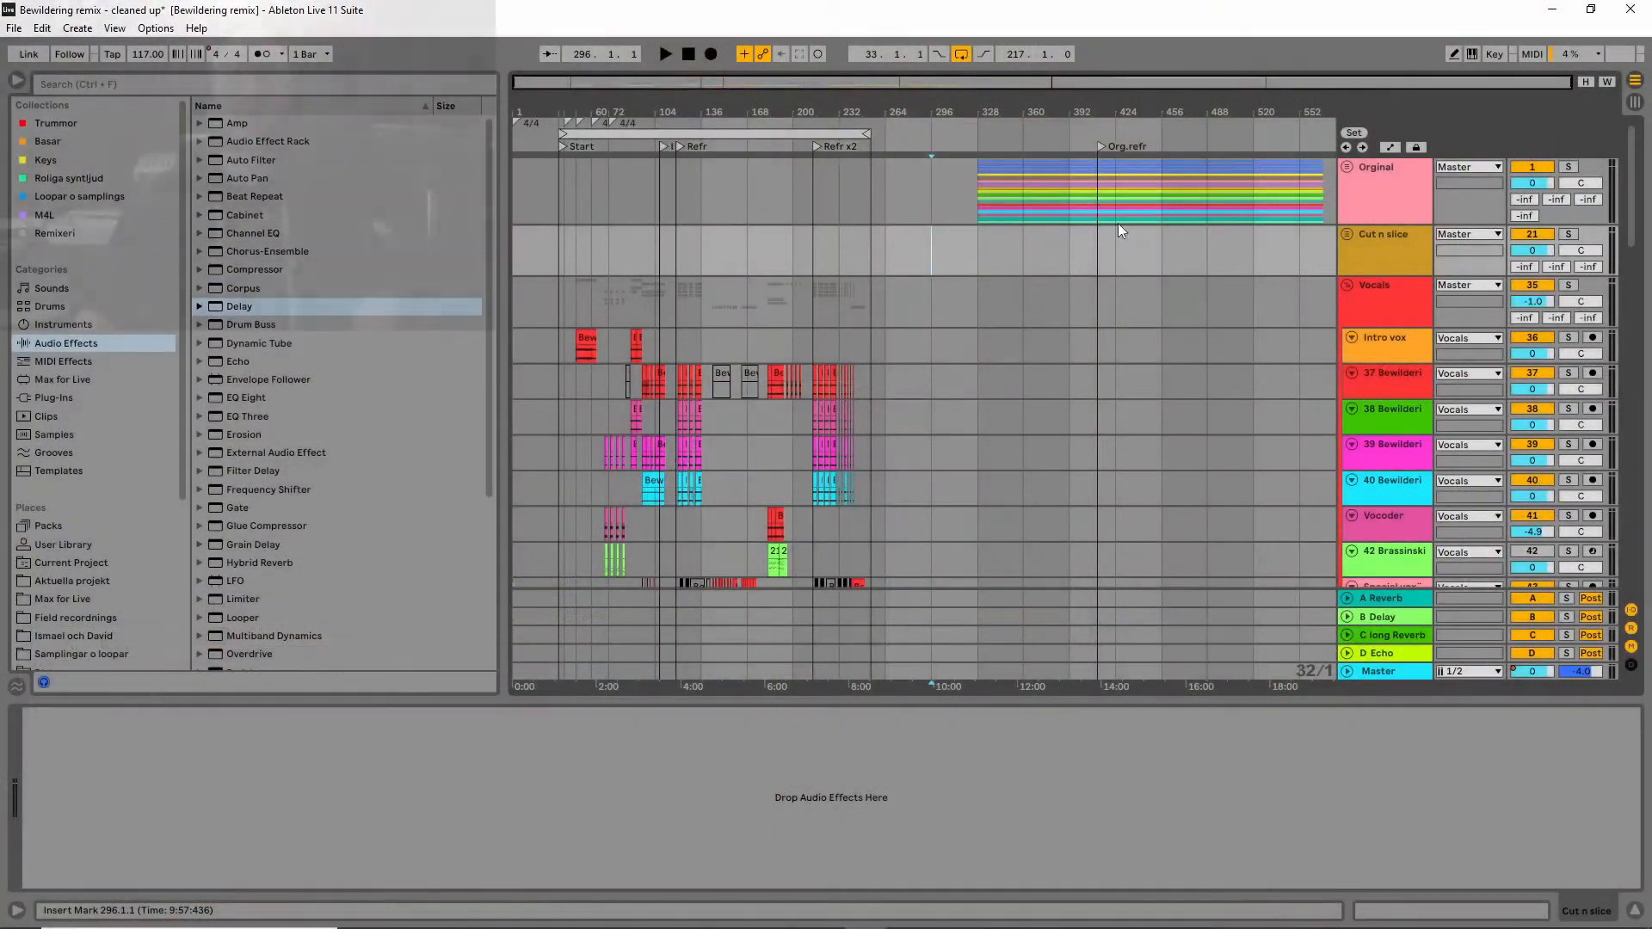
Play the original song from the Org.refr marker, lower the Orginal group's volume to -inf and stop playback.
left_click(1100, 148)
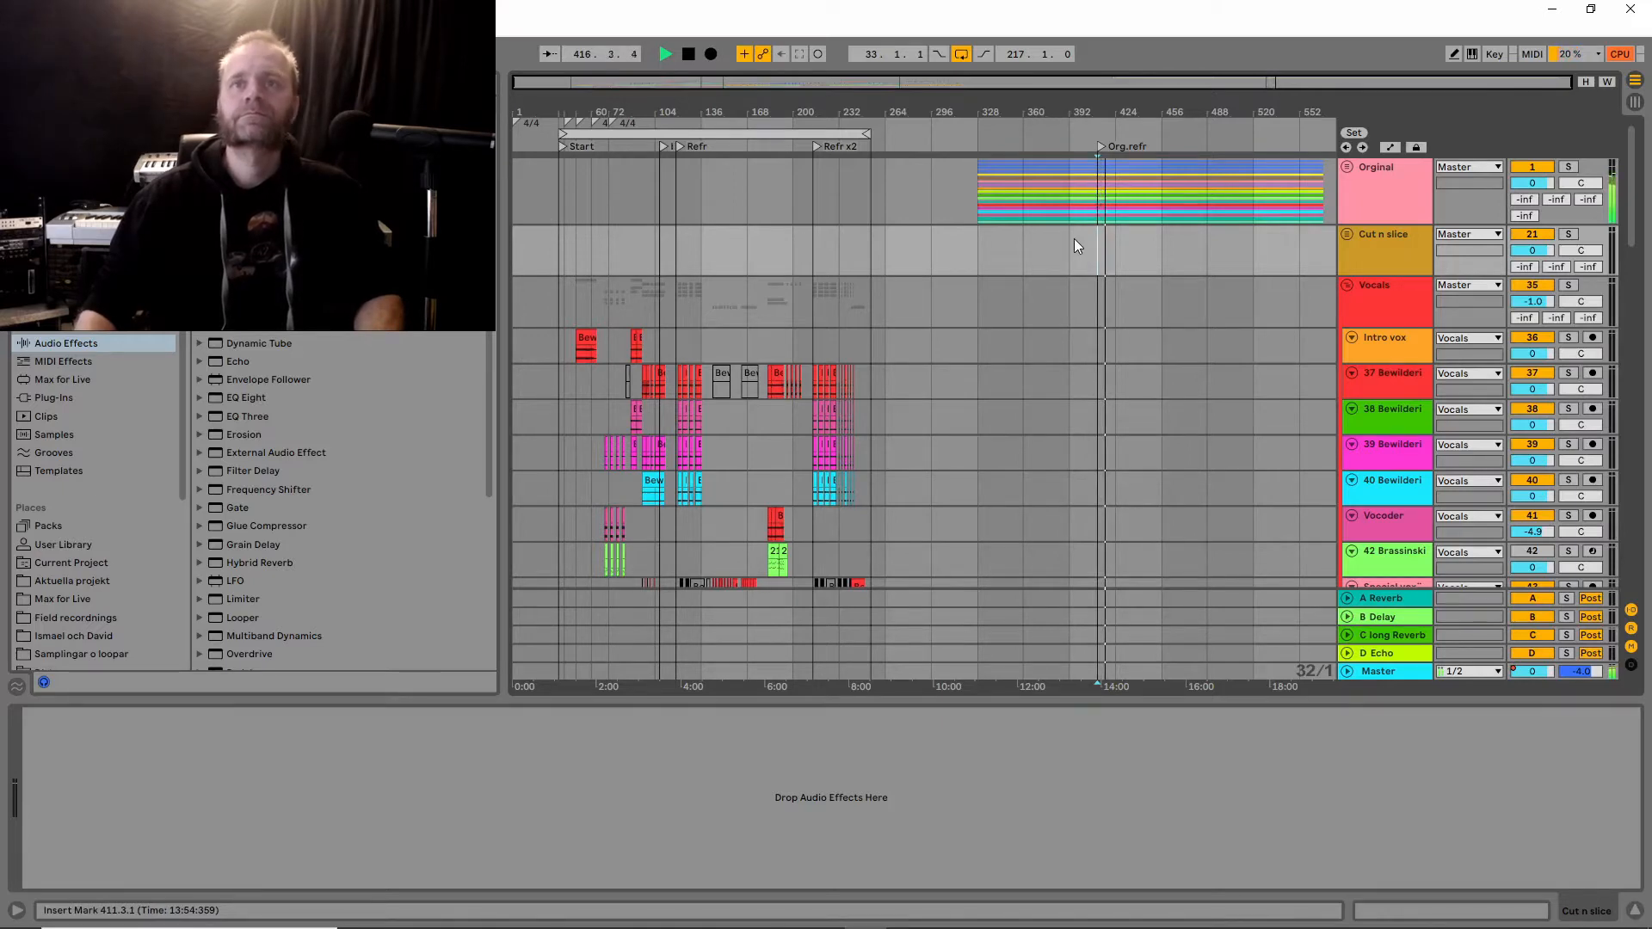
left_click(1535, 183)
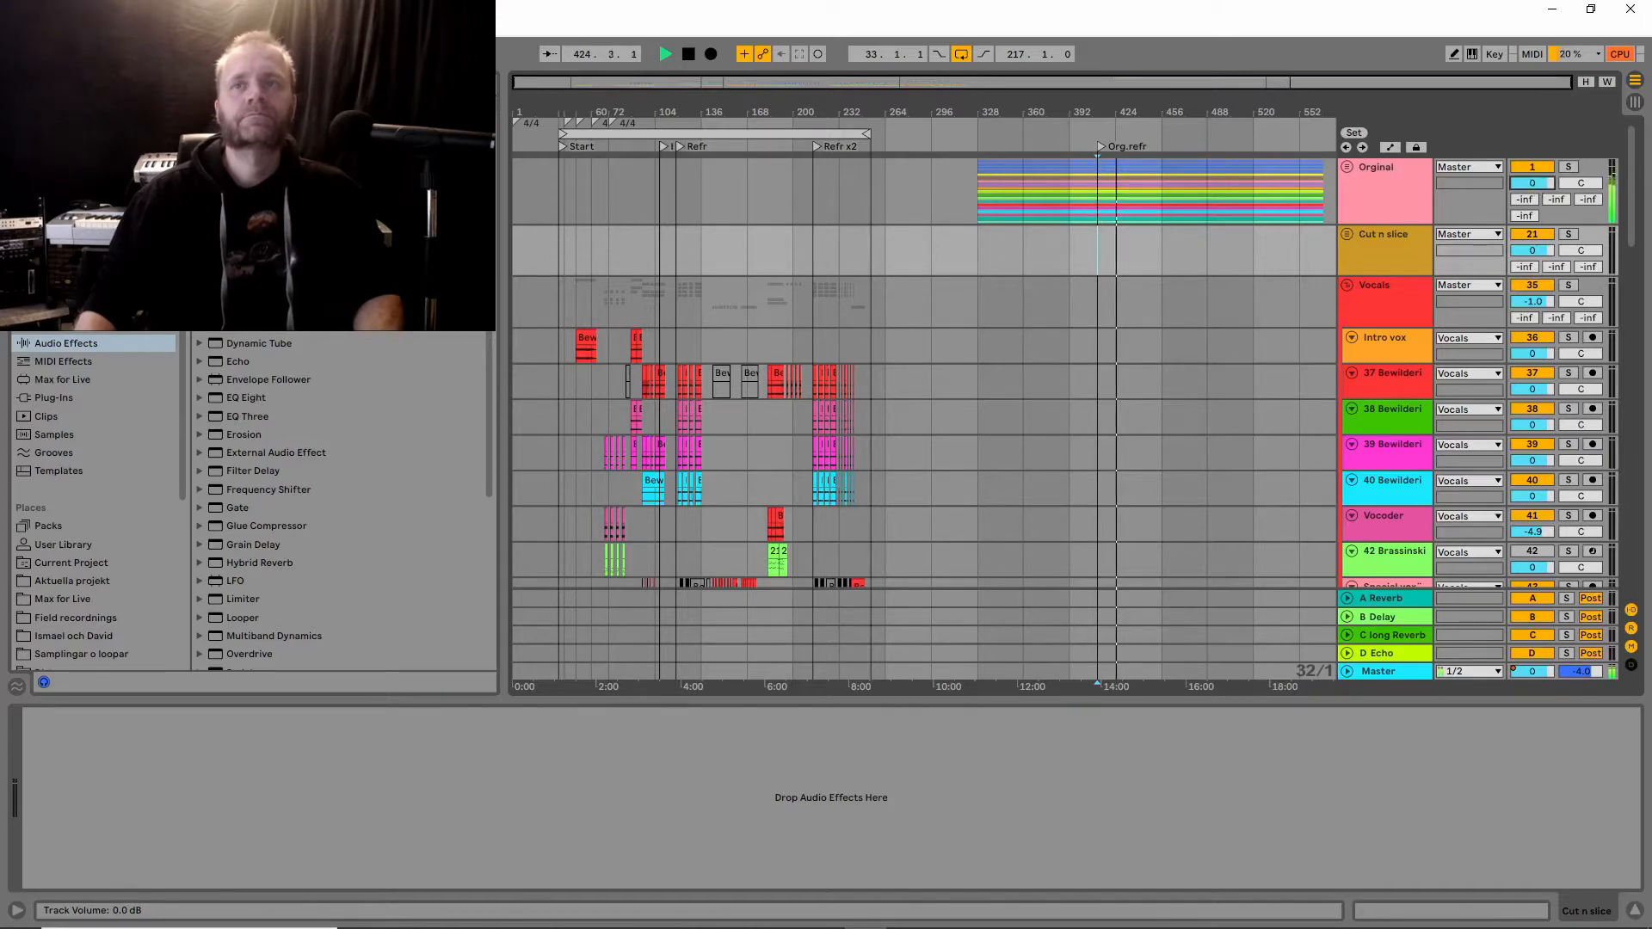
left_click_drag(1535, 182, 1535, 245)
key("space")
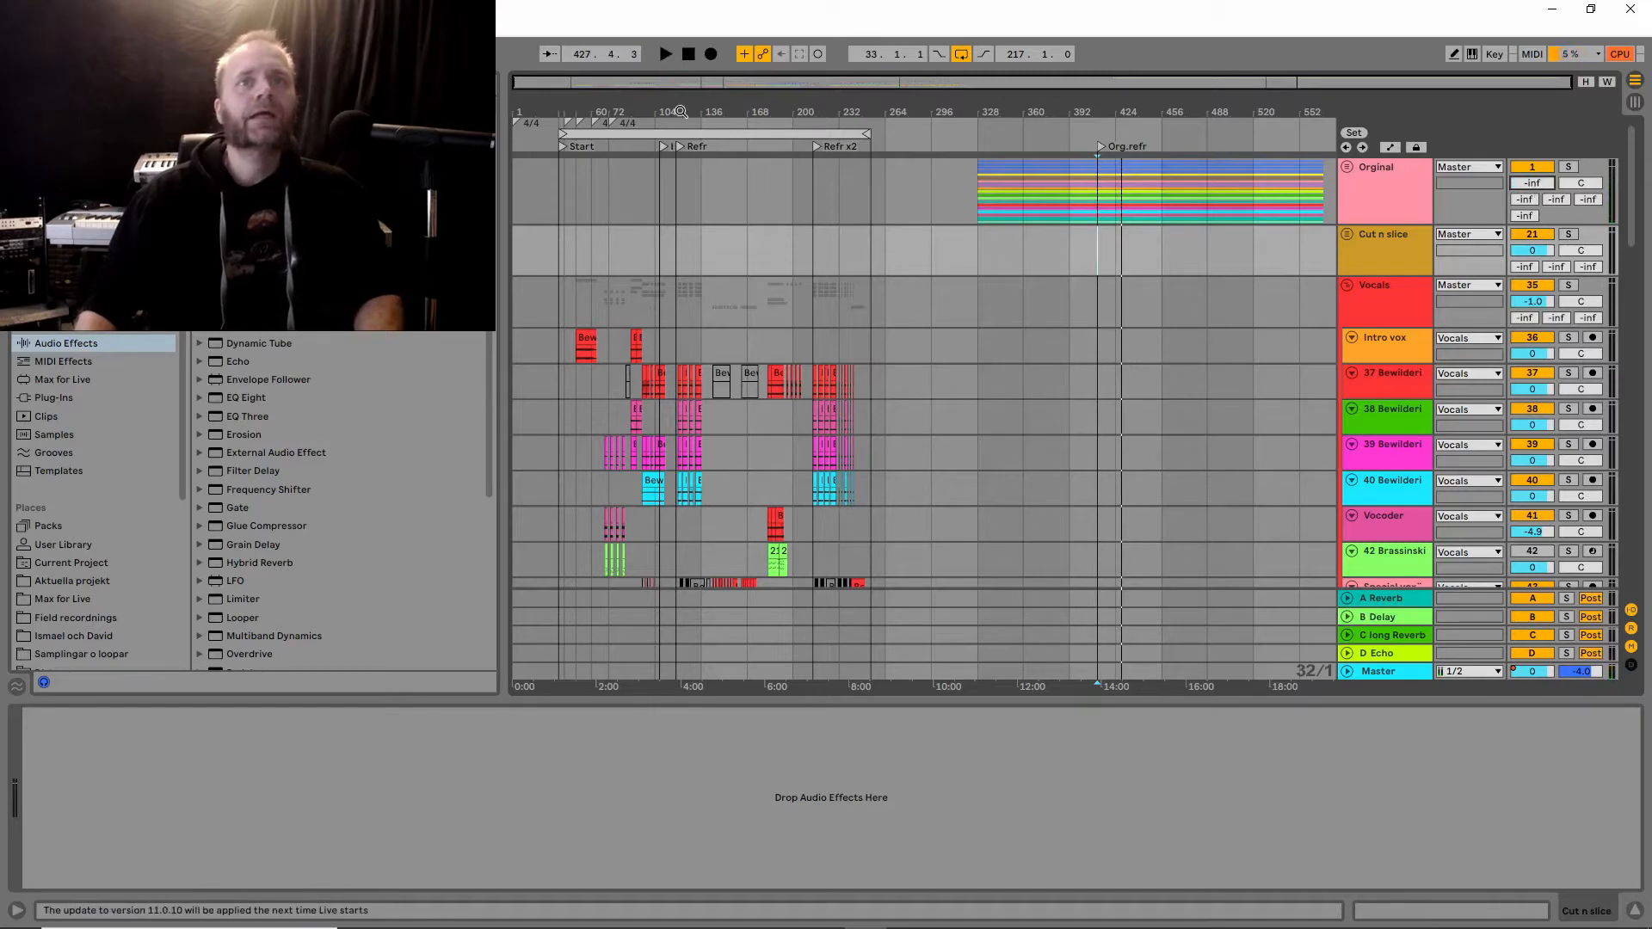
Play the remix from the Refr marker and look through the vocal, drum and synth tracks that sound there.
left_click_drag(681, 112, 779, 216)
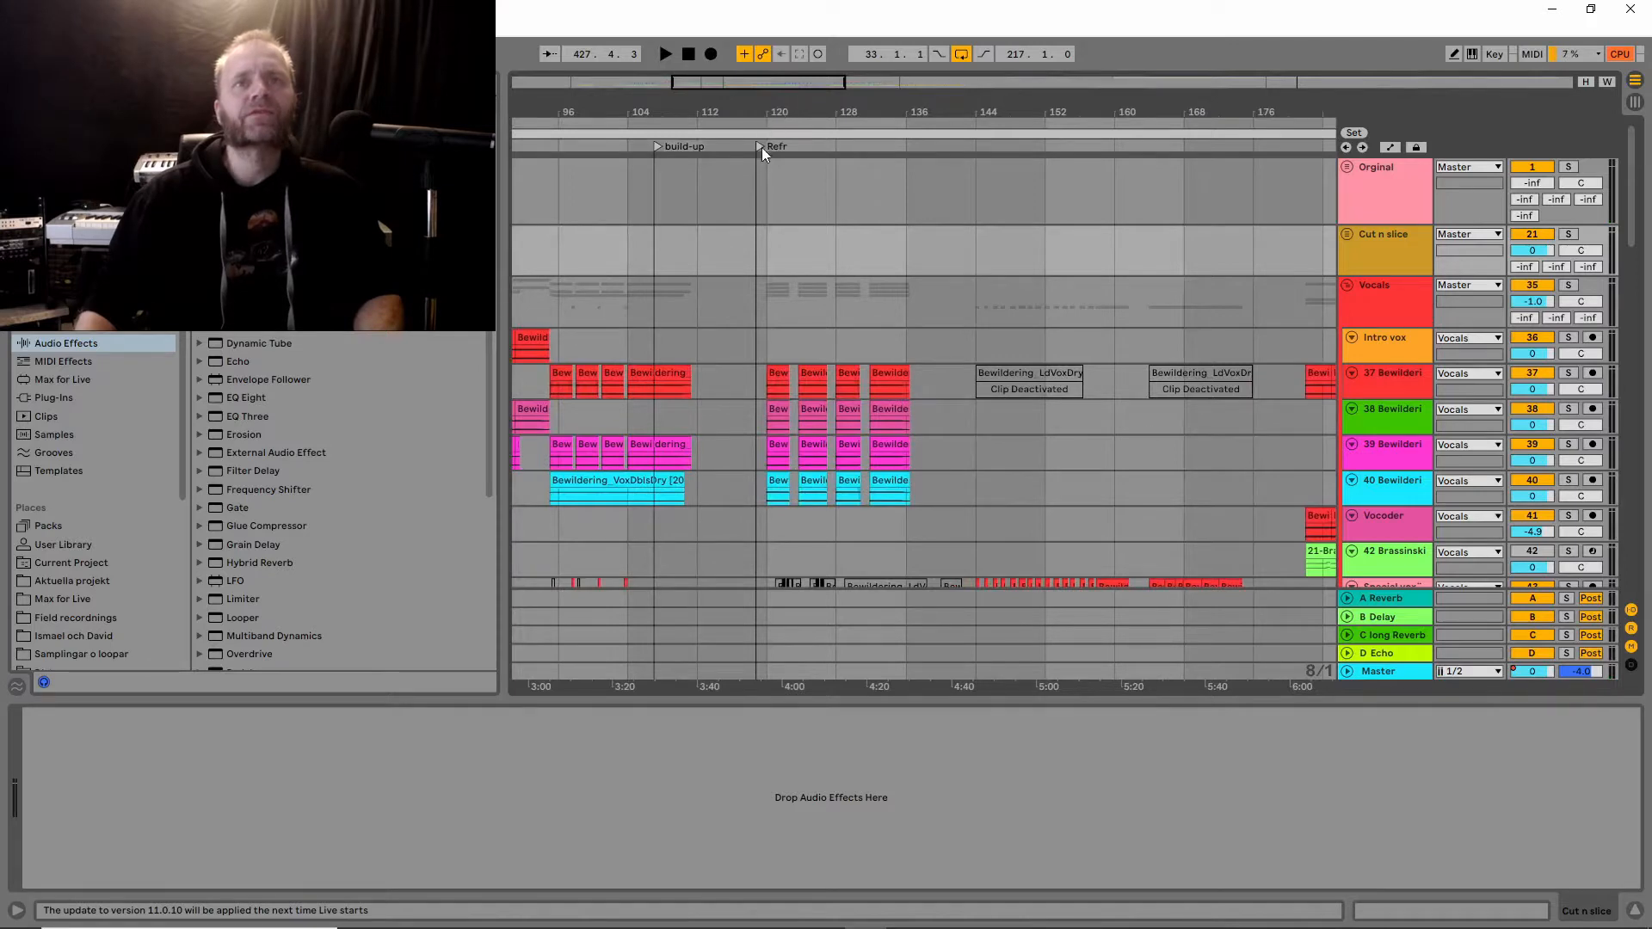
left_click(761, 147)
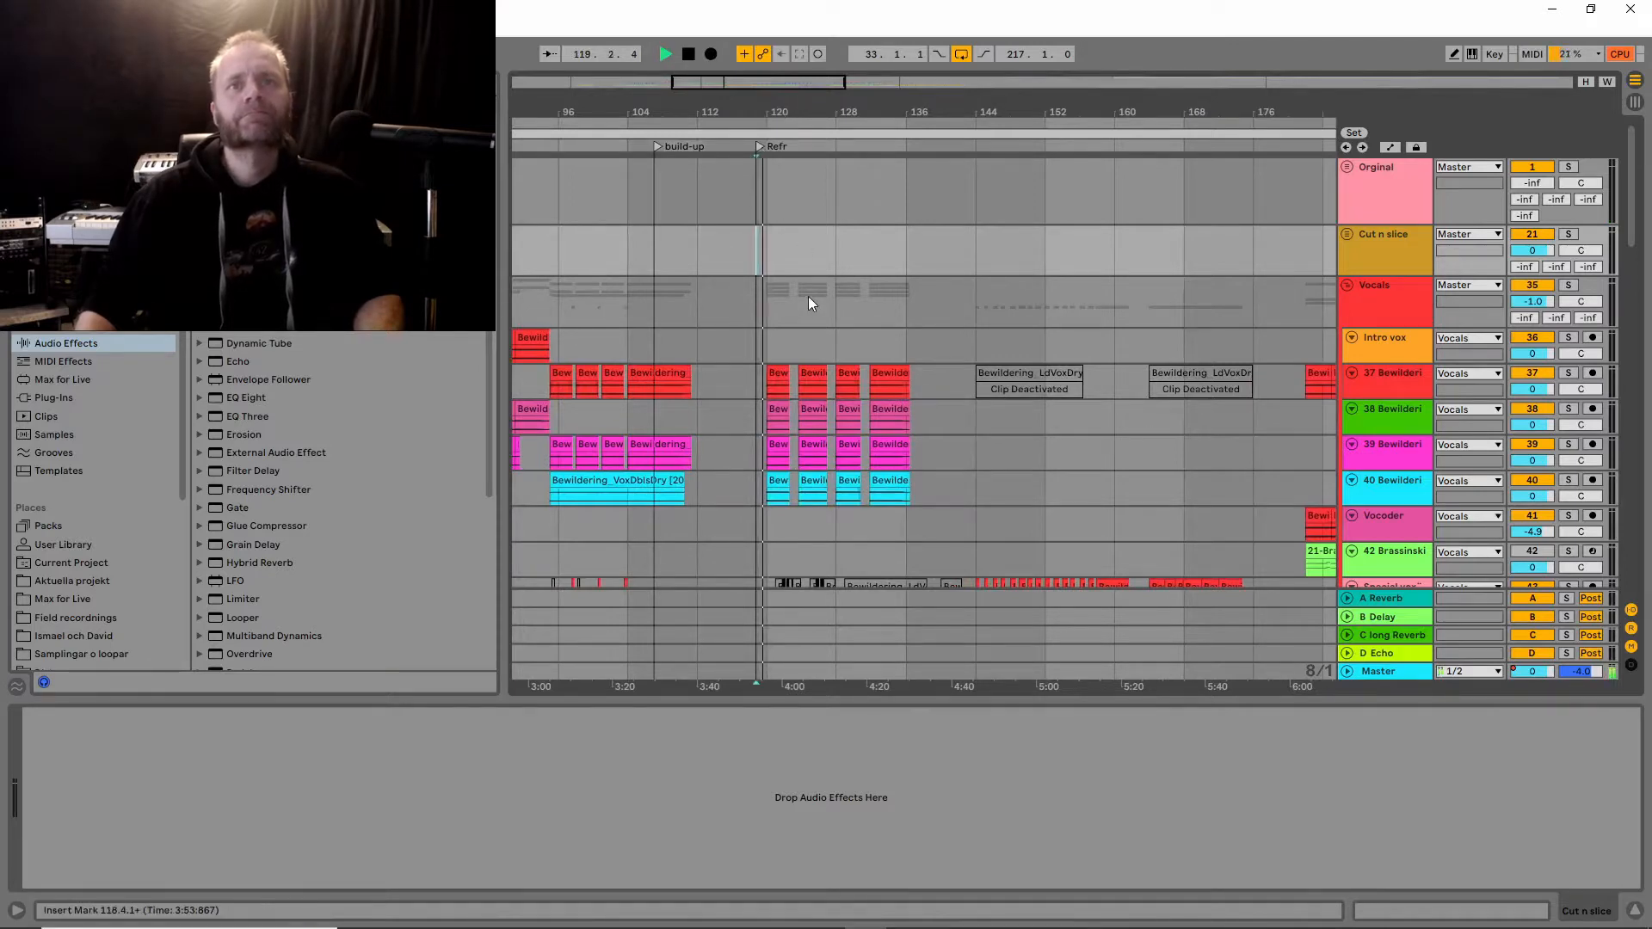
scroll(811, 302, "down", 1)
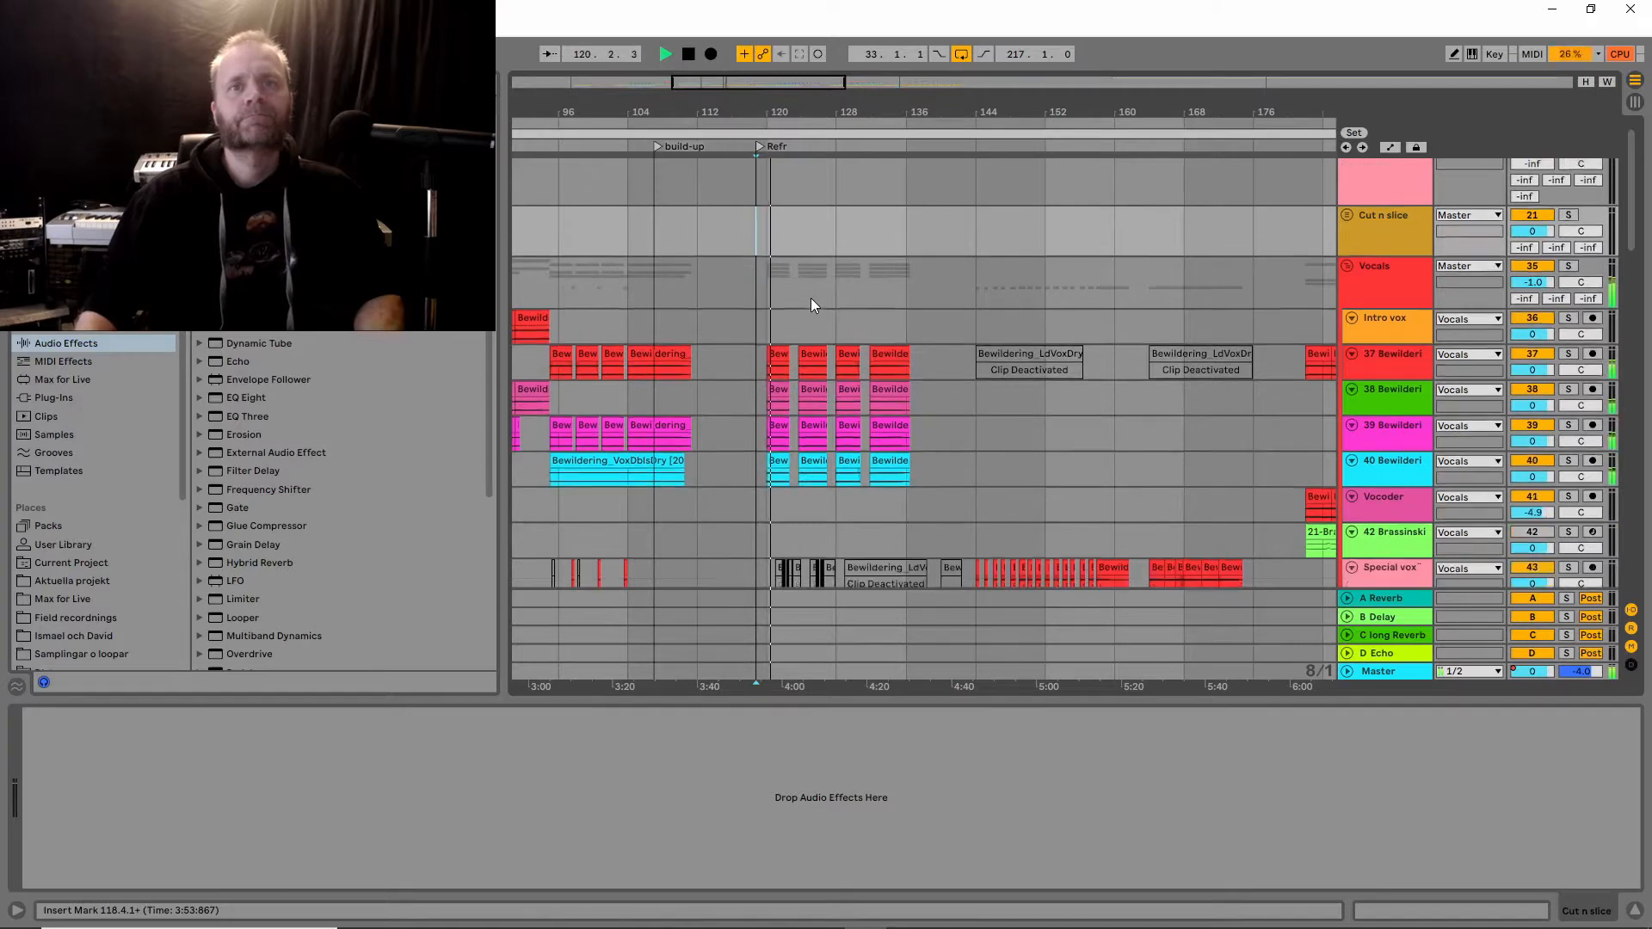
scroll(811, 297, "down", 3)
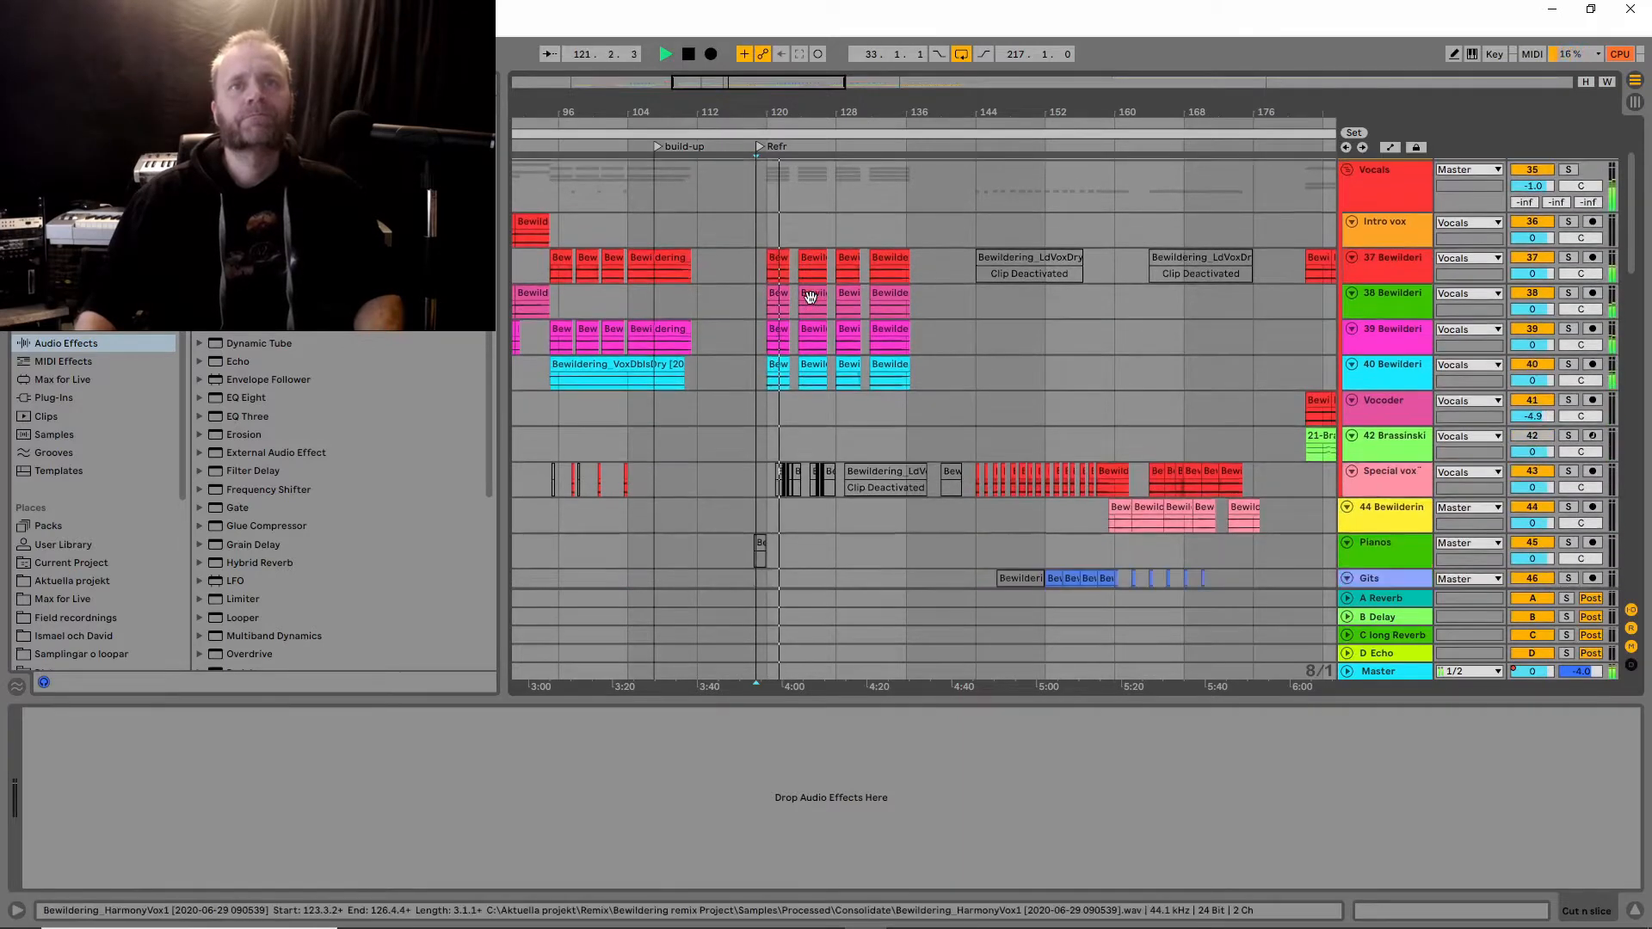
scroll(811, 298, "down", 2)
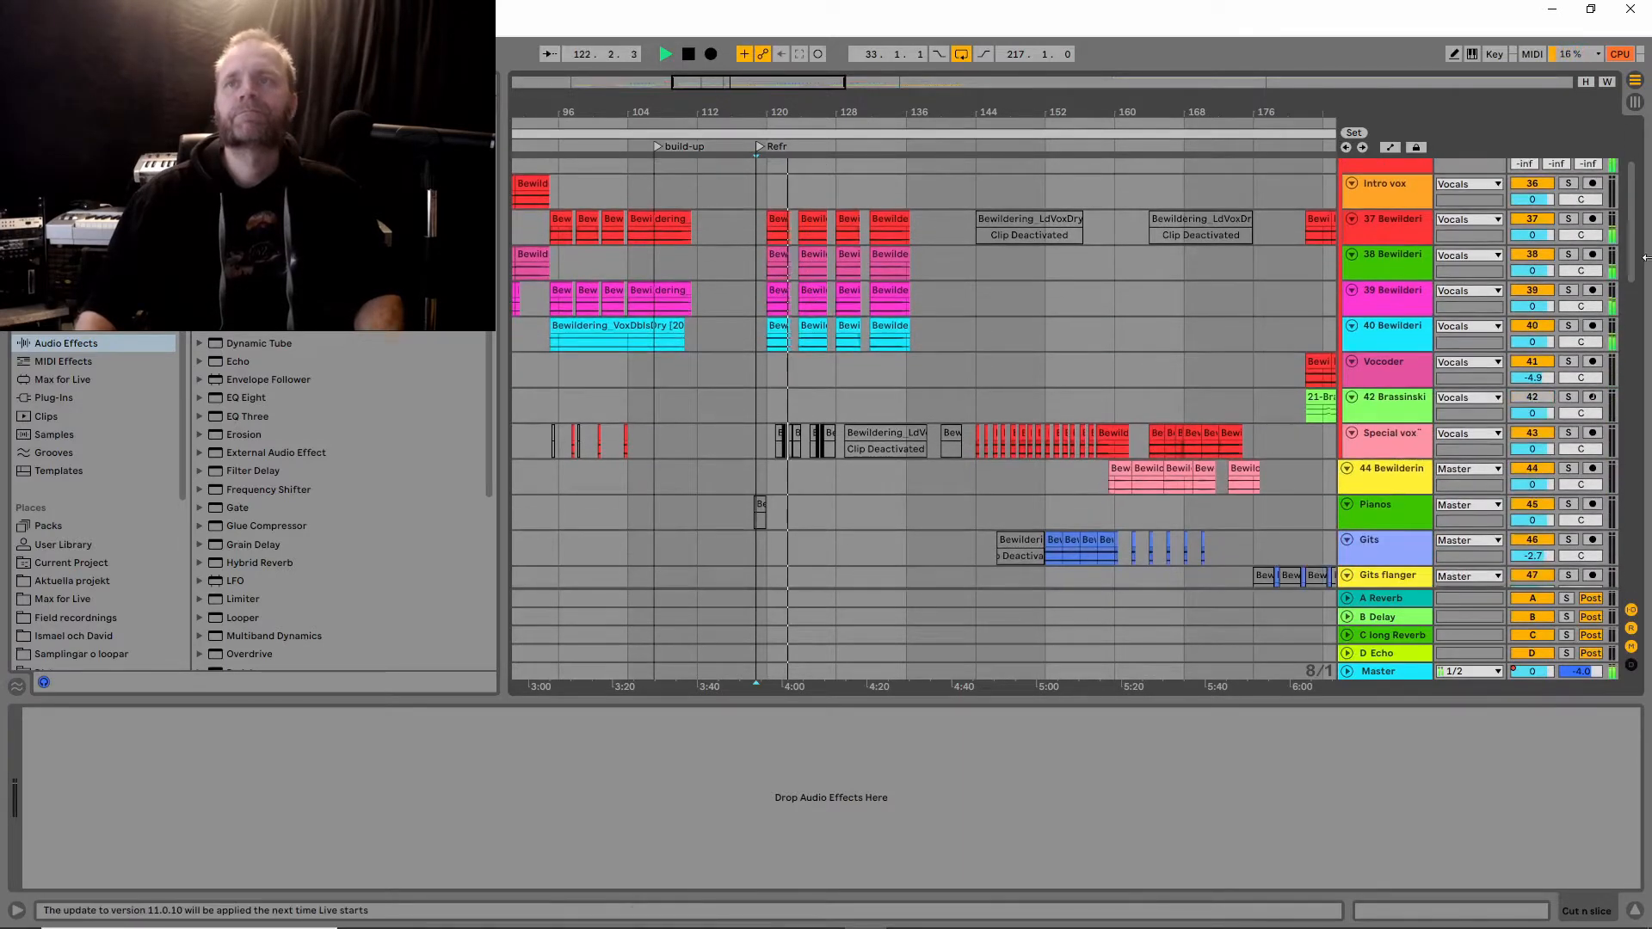
scroll(1634, 278, "down", 6)
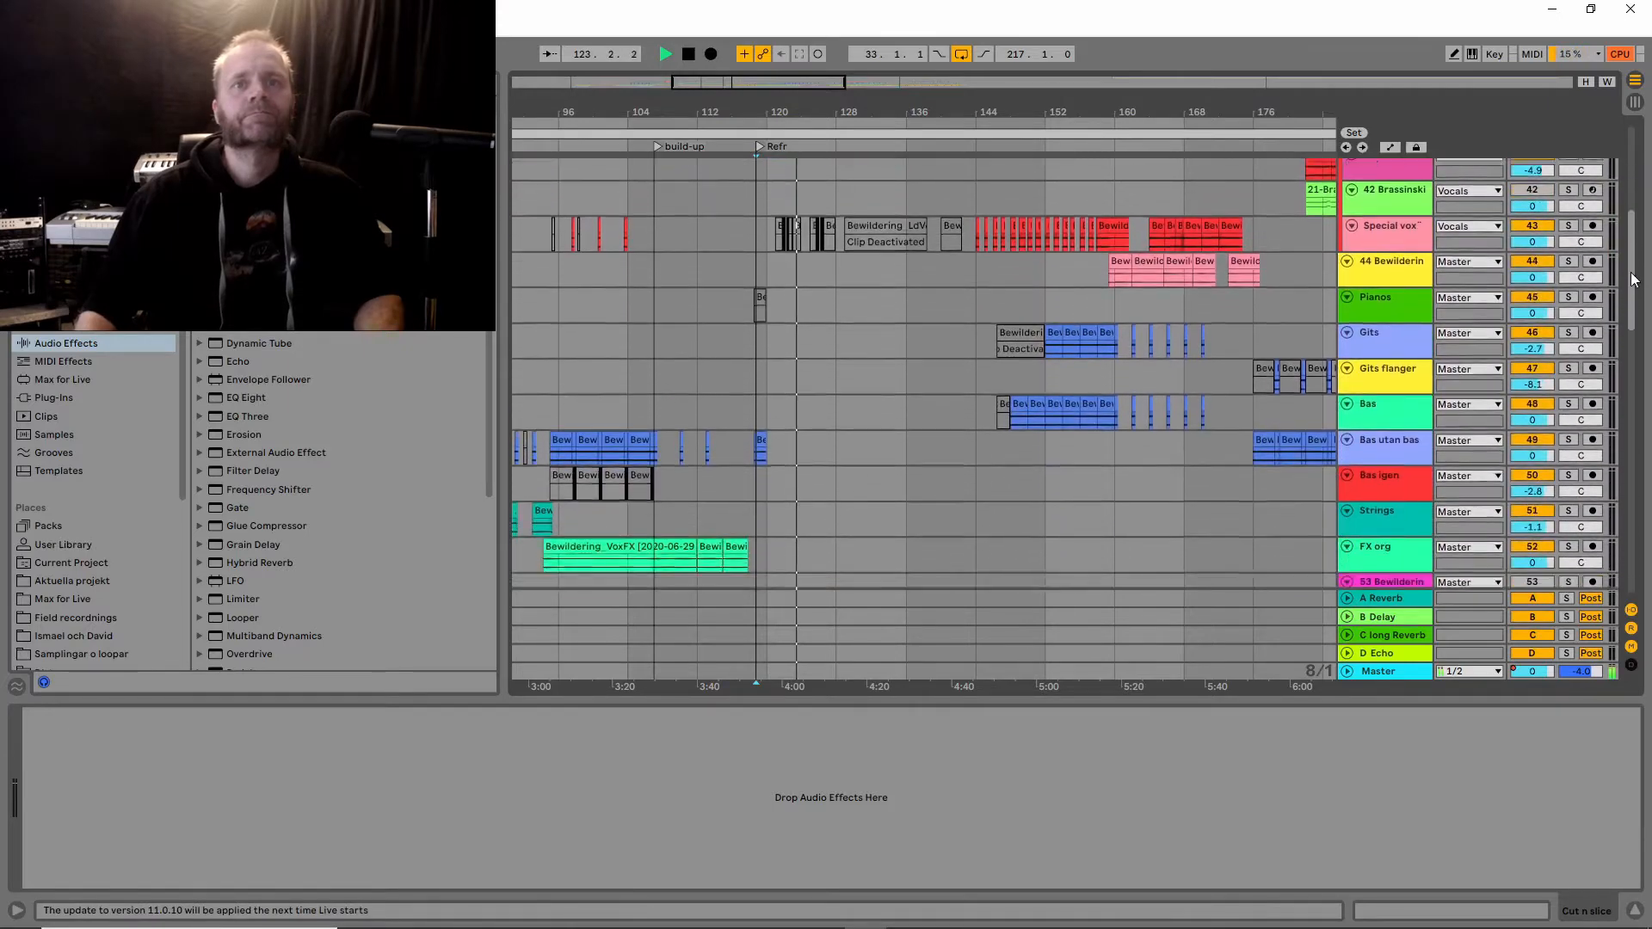
left_click_drag(1634, 278, 1629, 424)
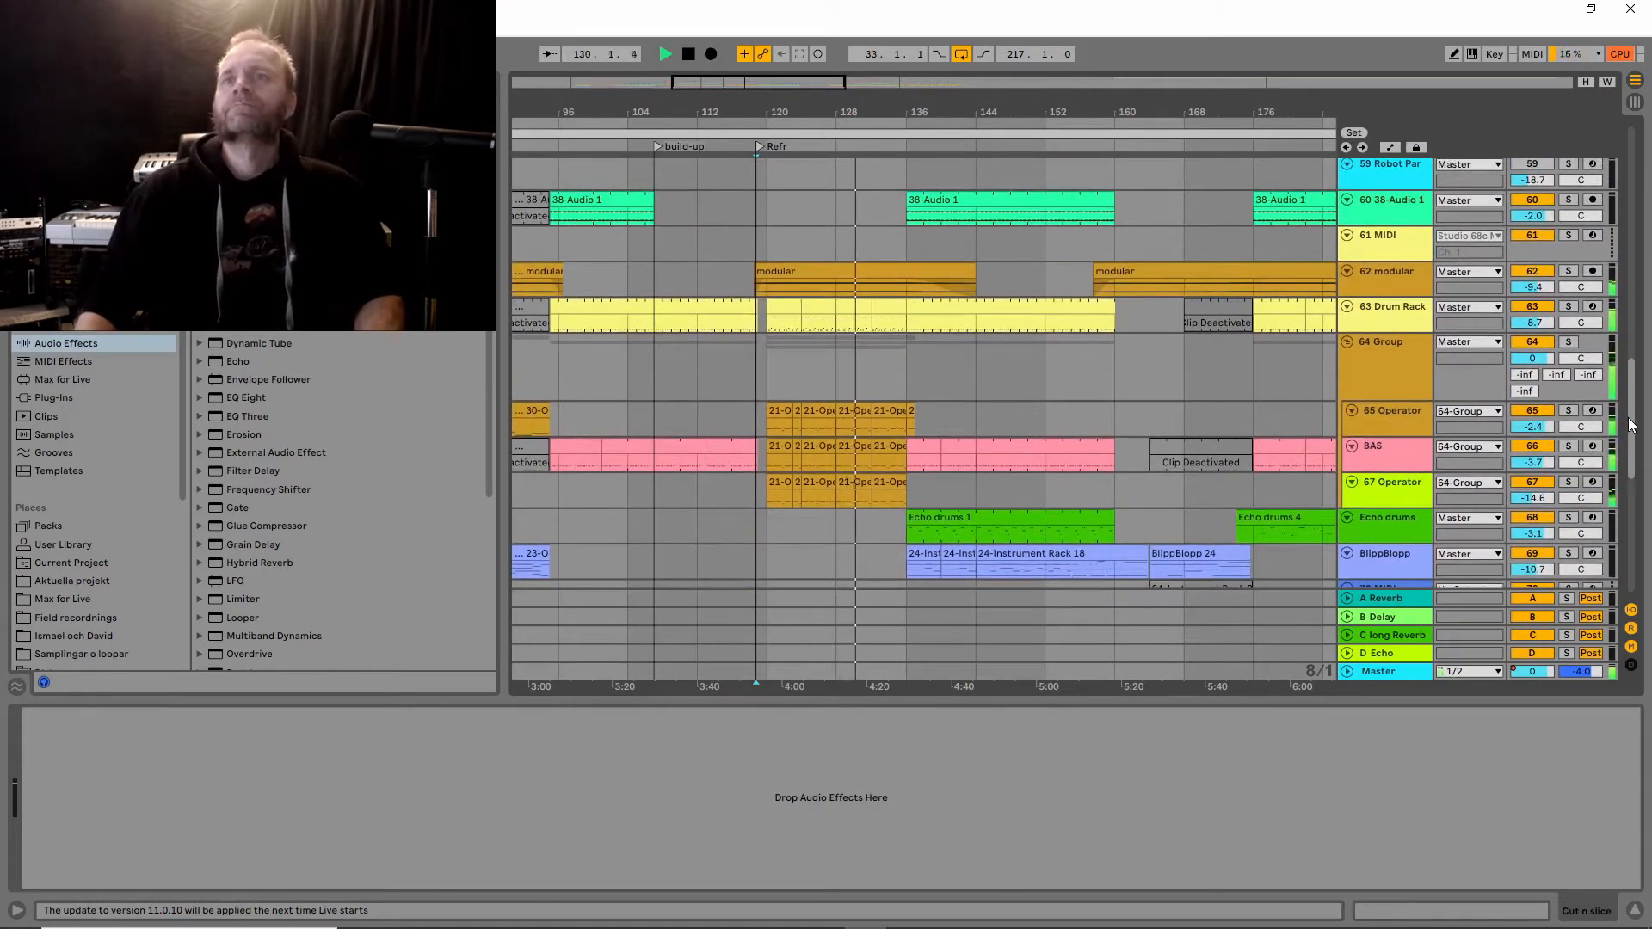
left_click_drag(1632, 424, 1648, 354)
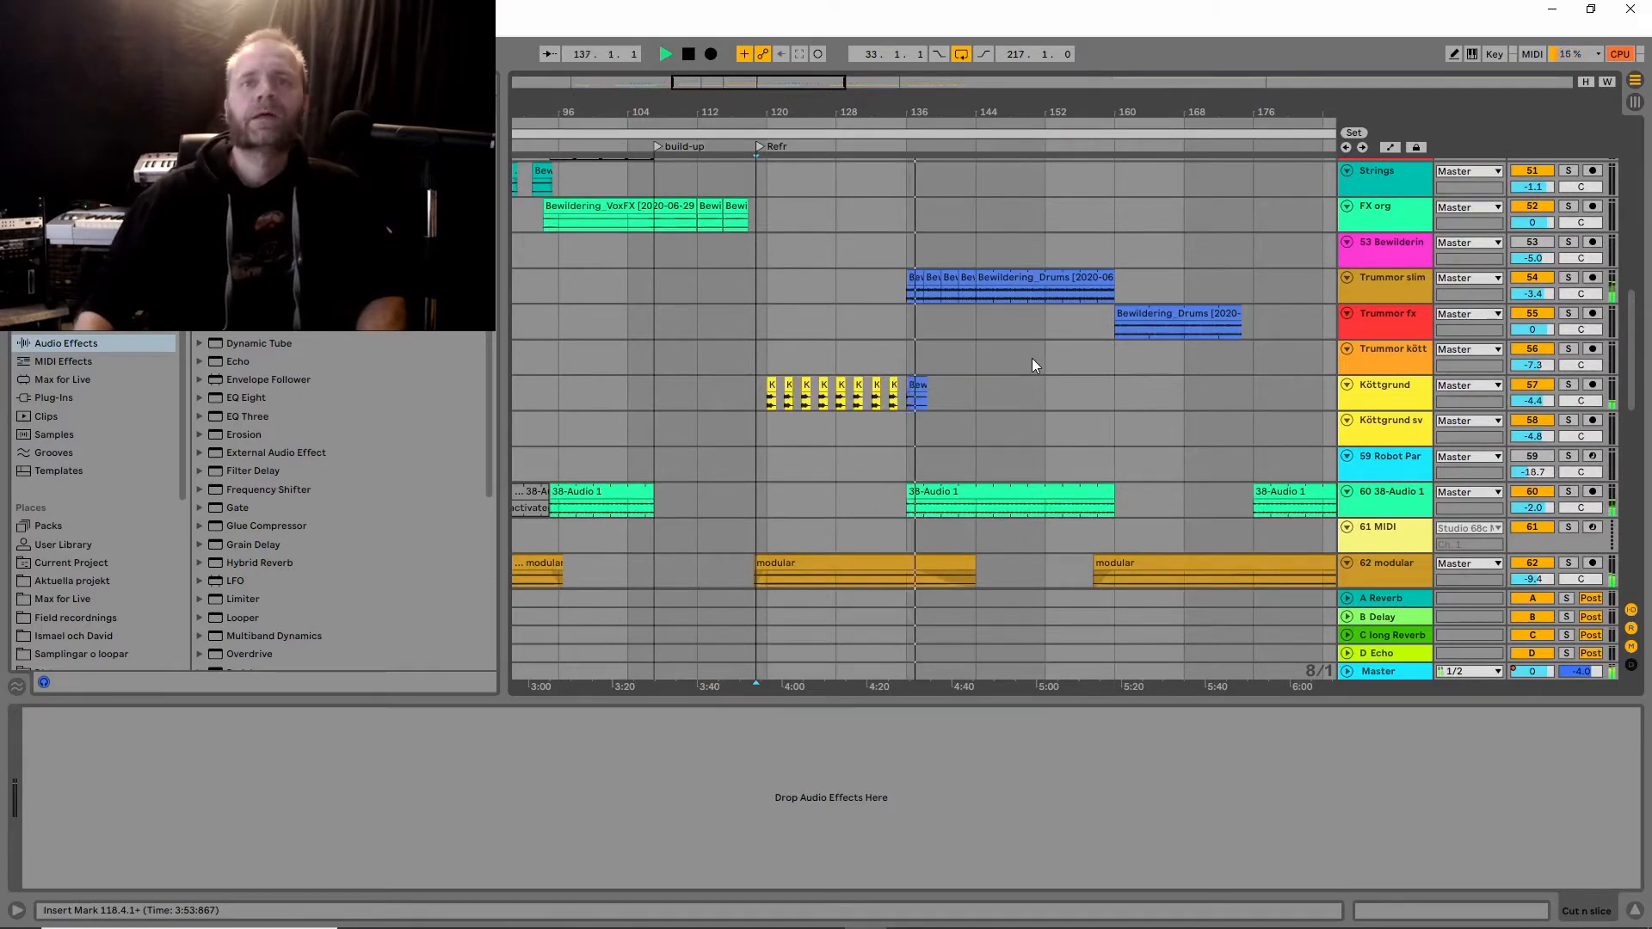
key("space")
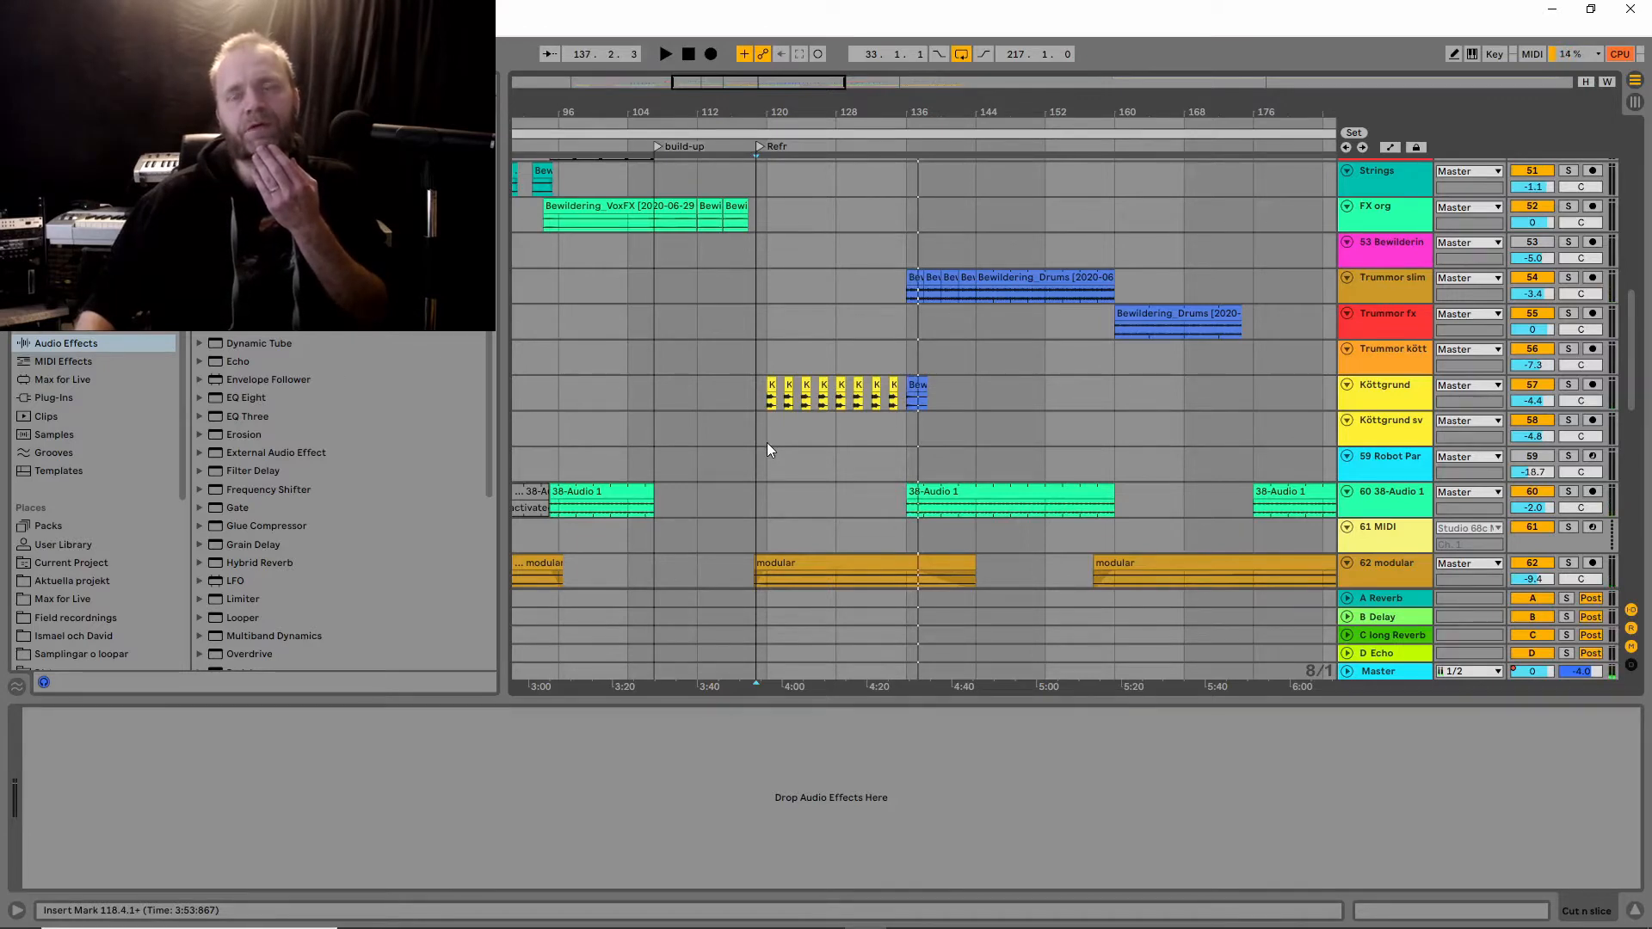
Solo the 64 Group and play it from bar 120, focusing on the refrain clips.
scroll(768, 444, "down", 2)
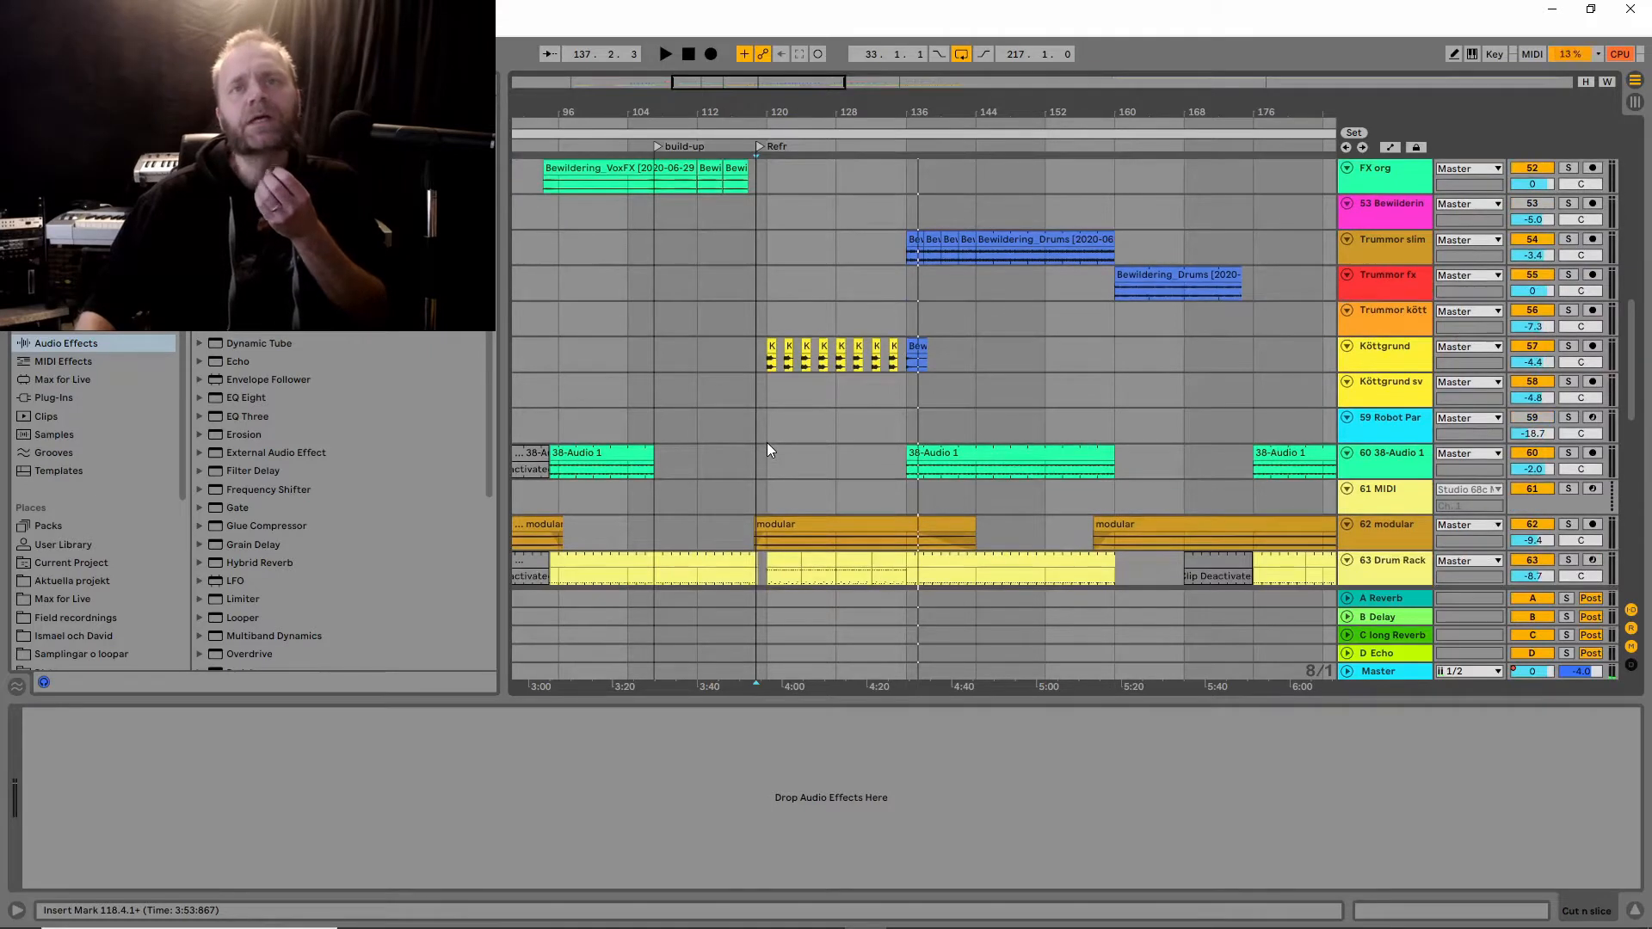
scroll(767, 442, "down", 1)
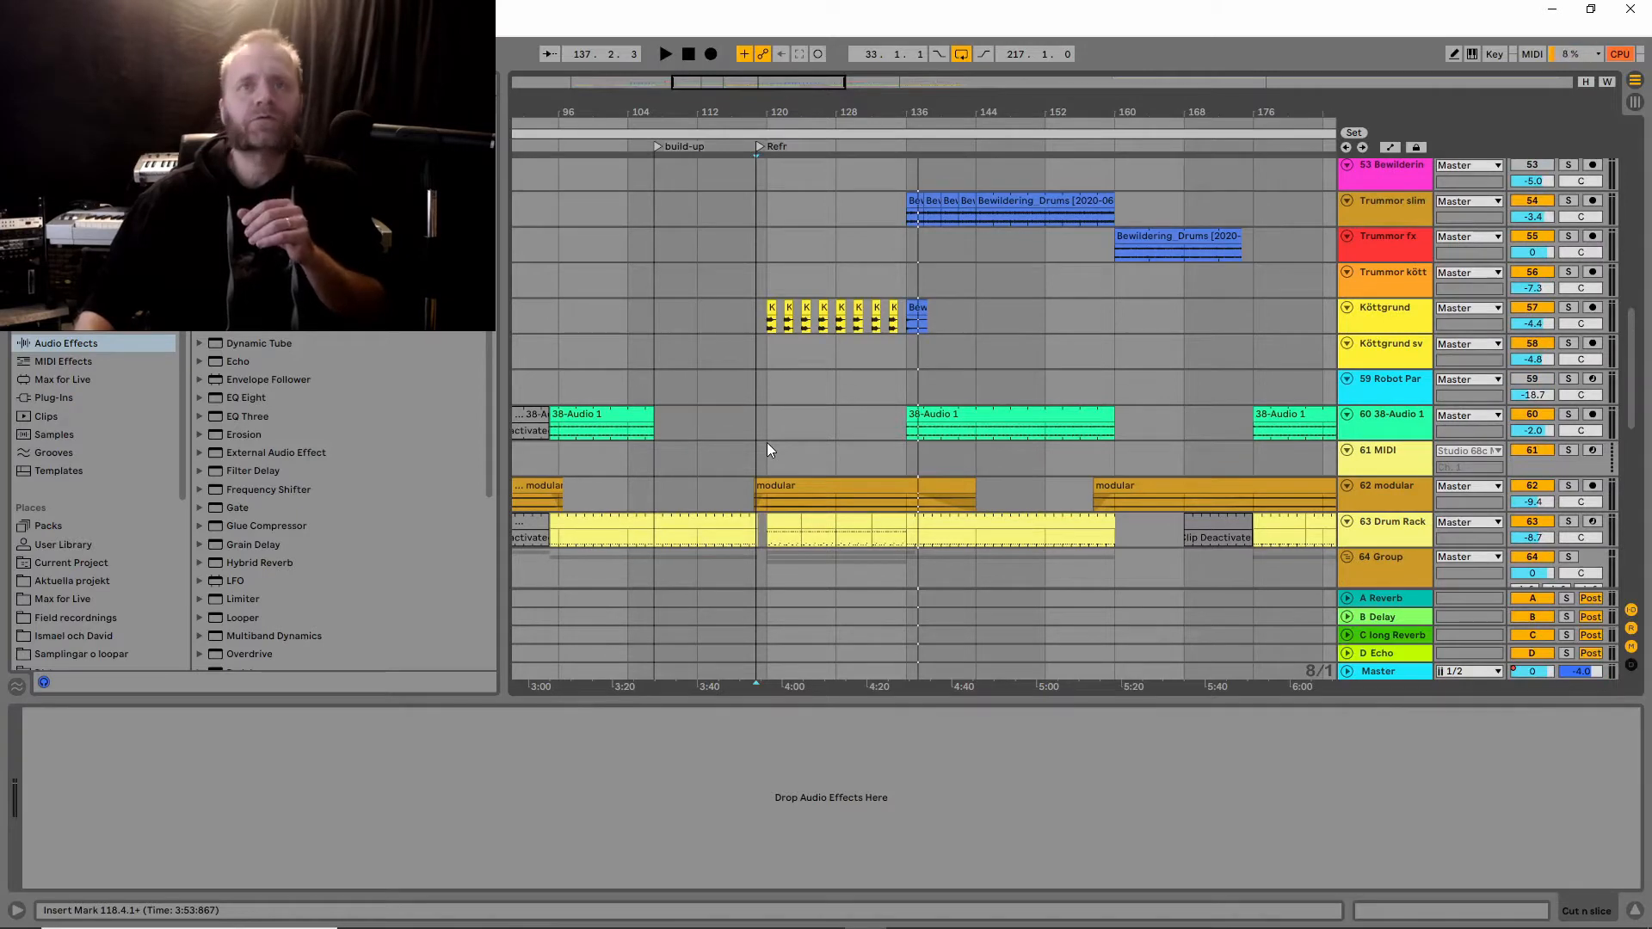
scroll(766, 442, "down", 3)
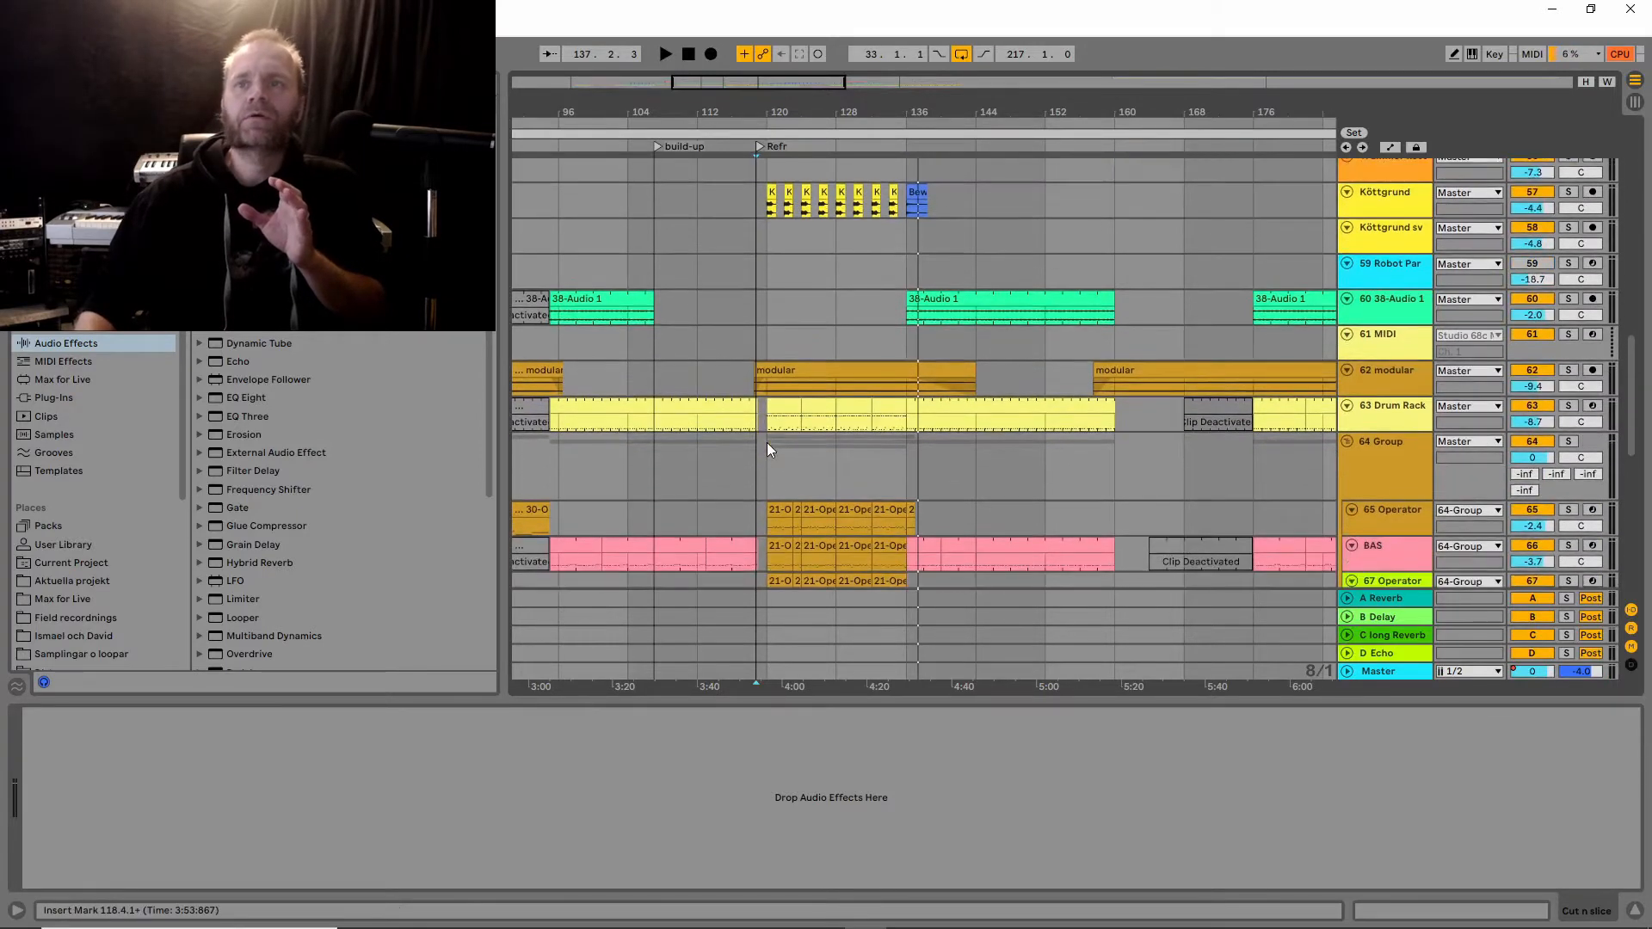
scroll(766, 442, "down", 3)
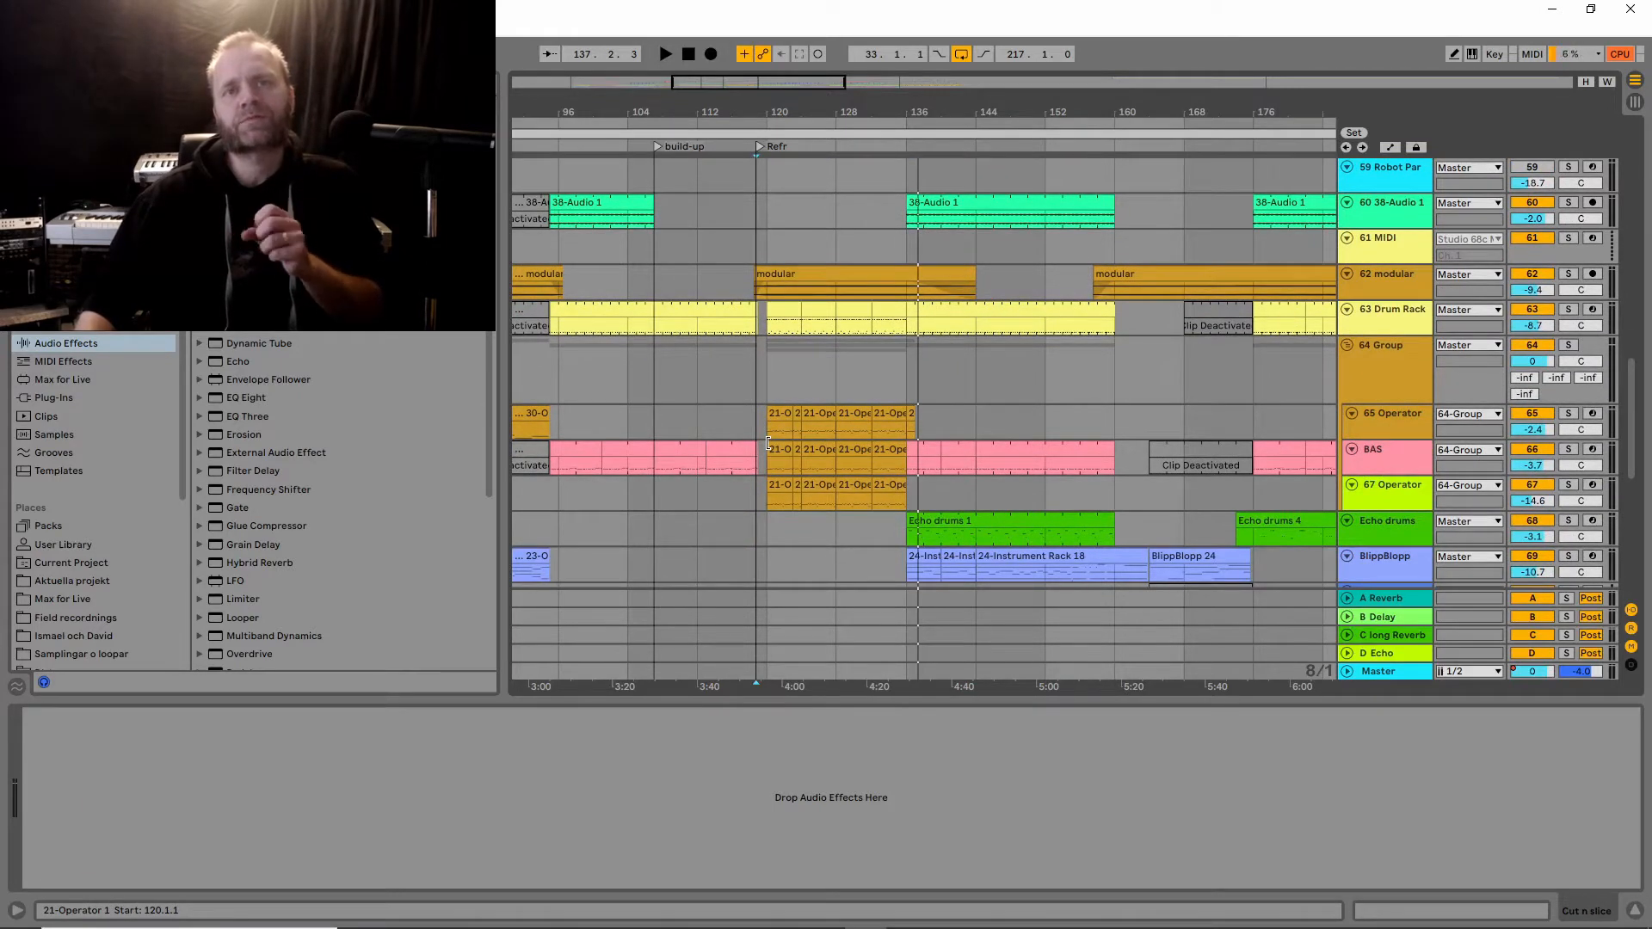
scroll(766, 442, "down", 1)
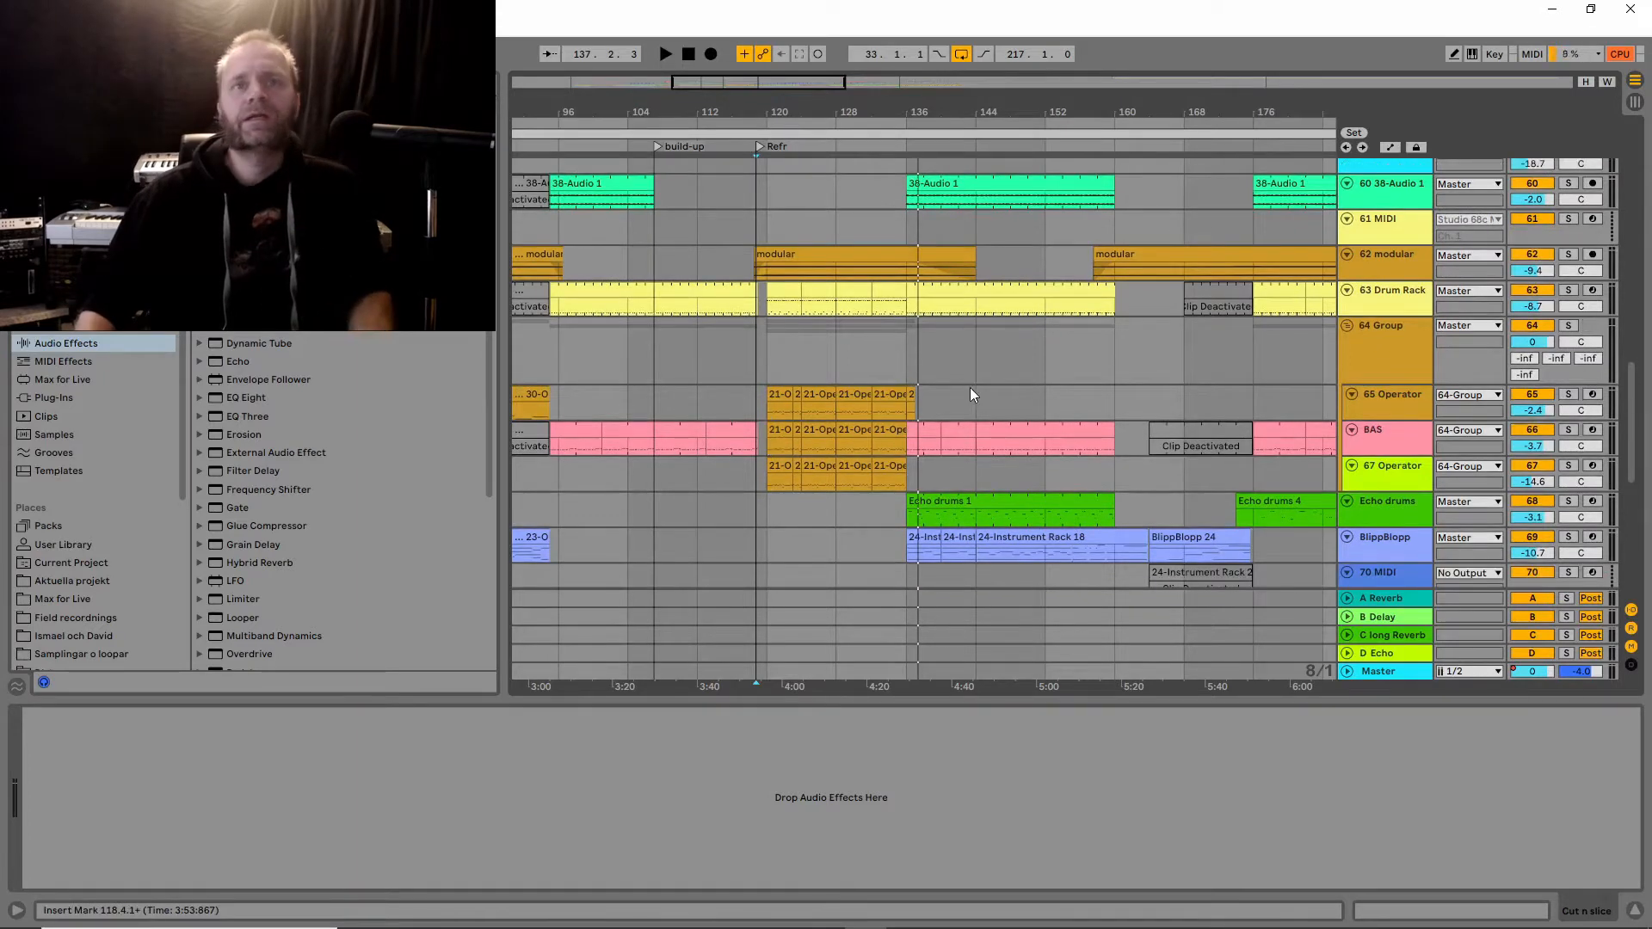
left_click(766, 363)
left_click(1567, 325)
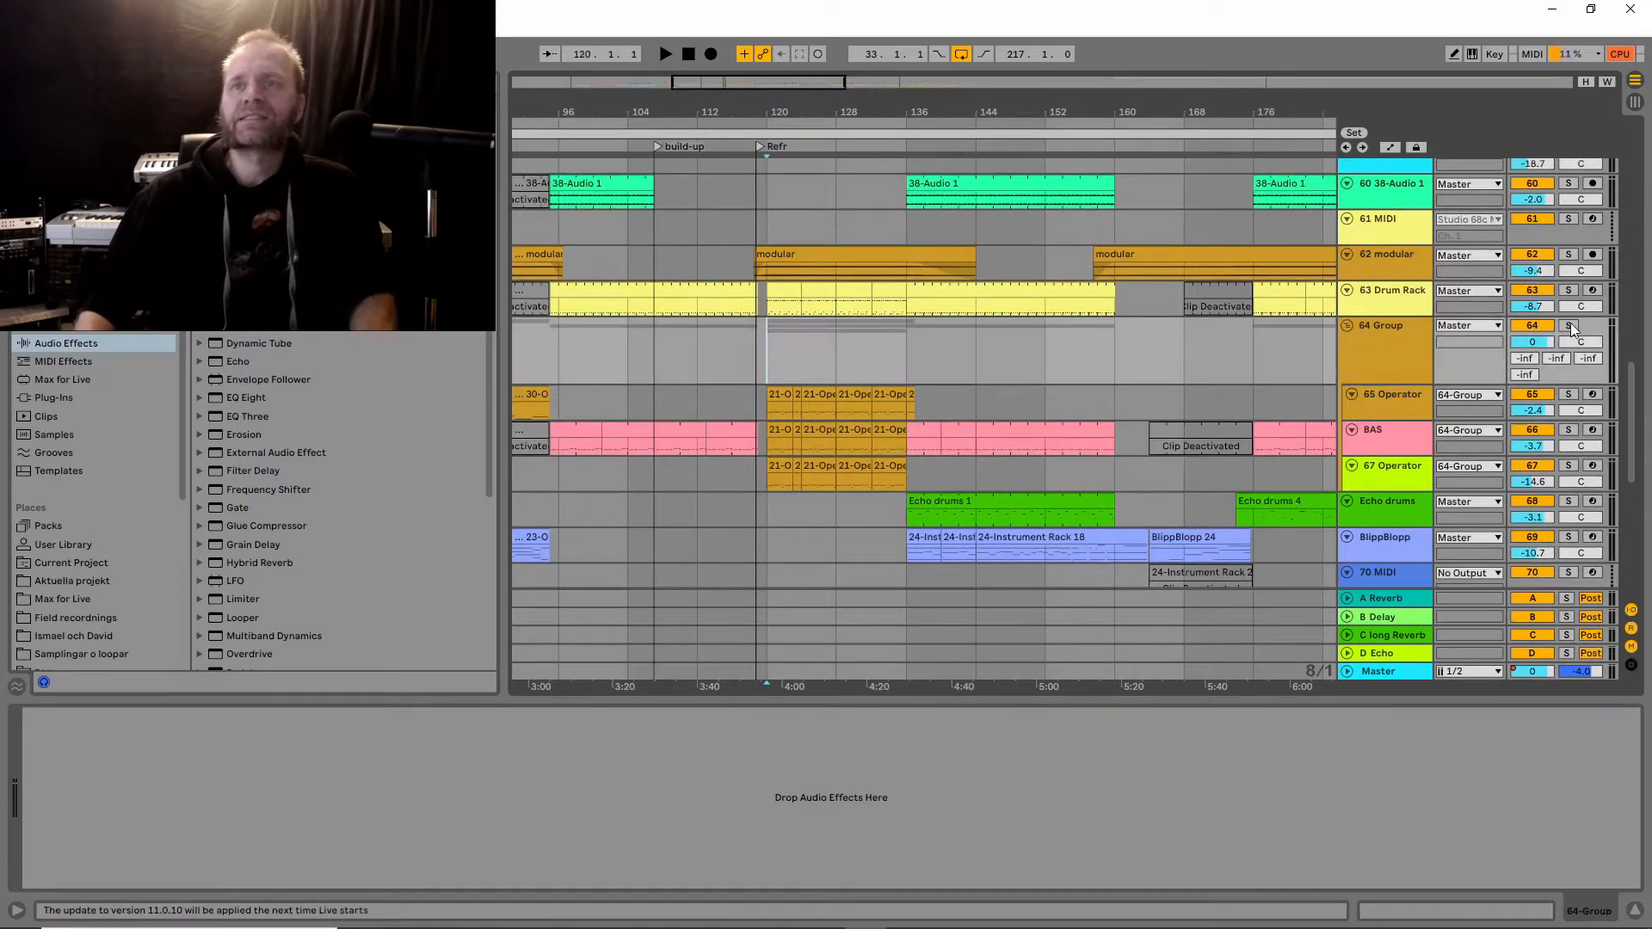
key("space")
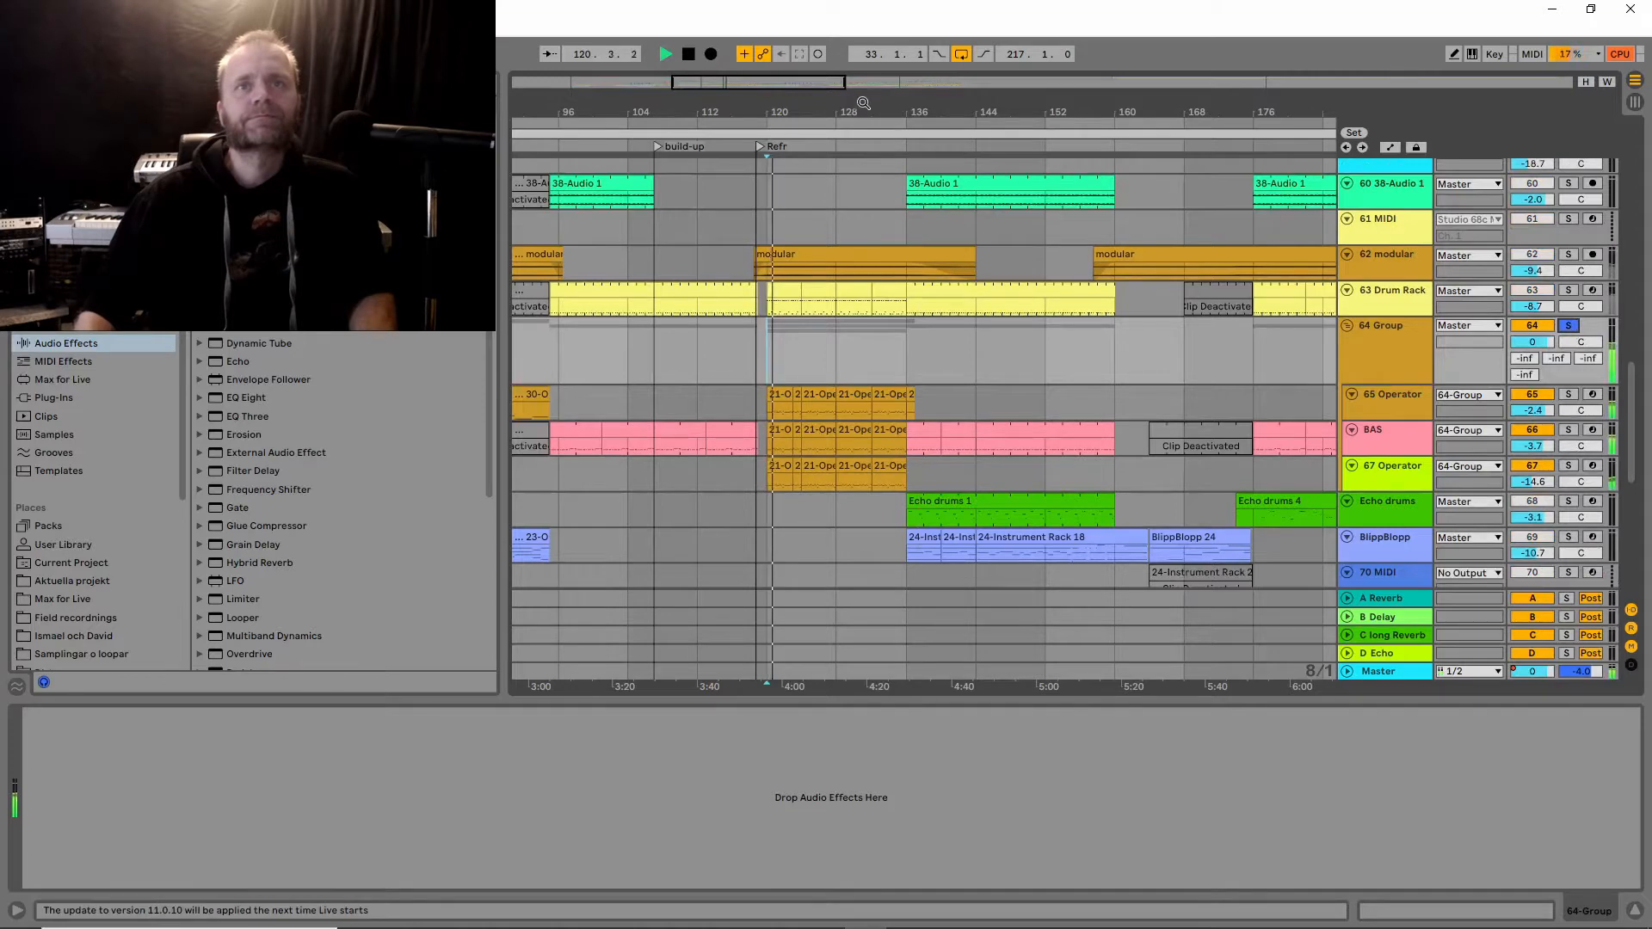
left_click_drag(828, 112, 906, 111)
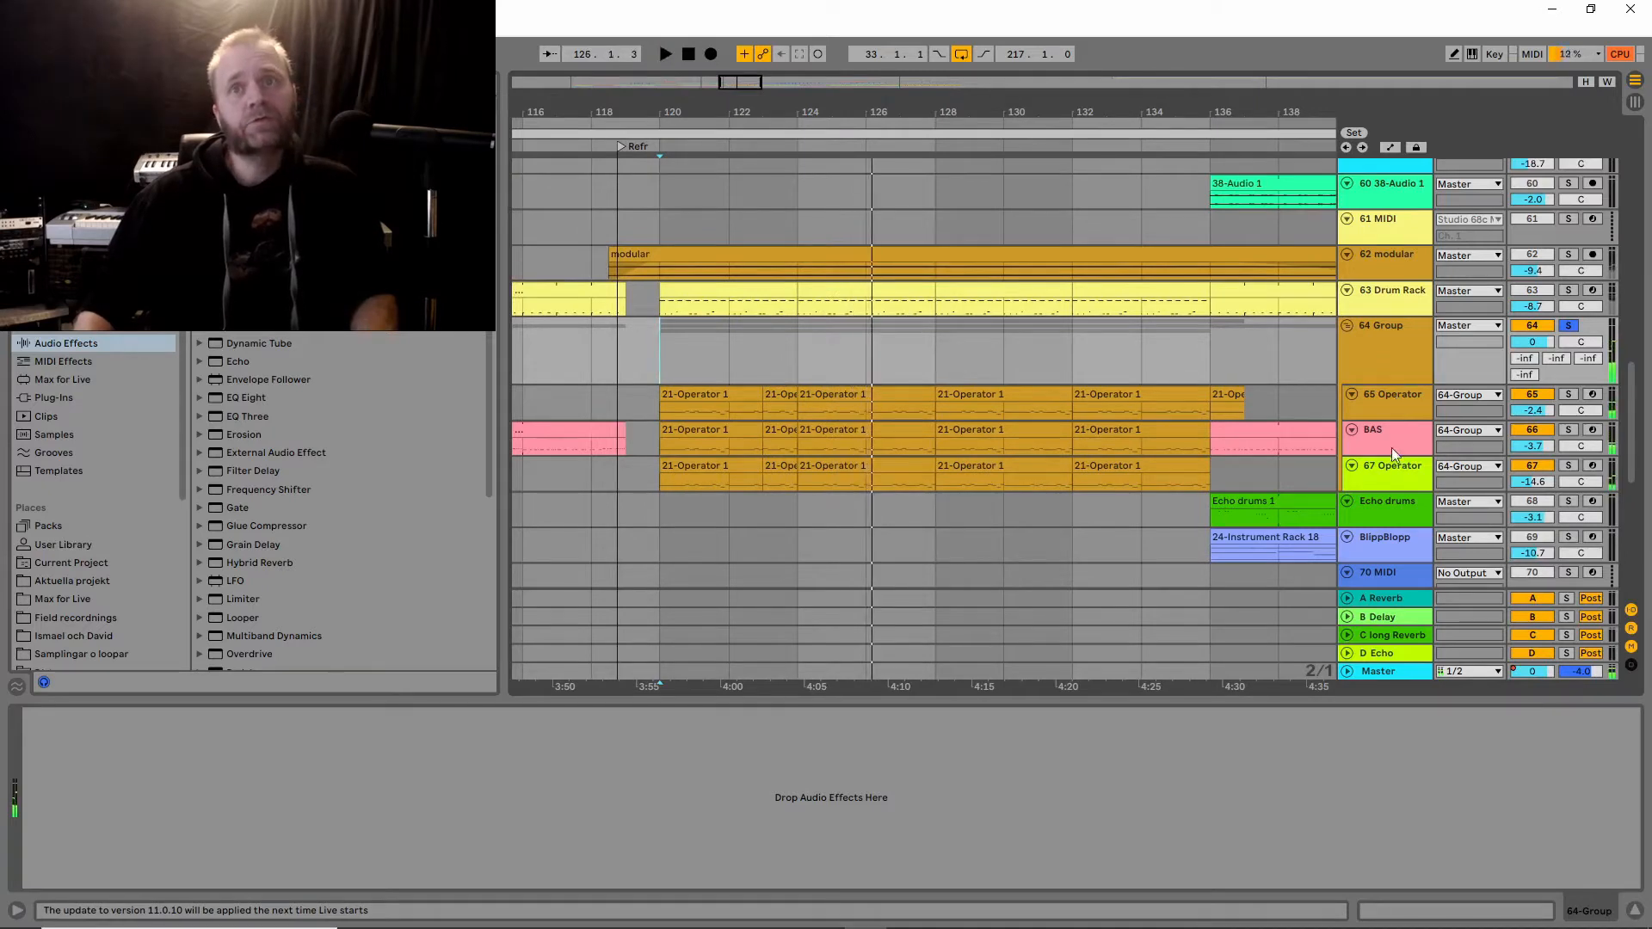
Audition the BAS track and the 67 Operator track one at a time in solo.
left_click(1568, 430)
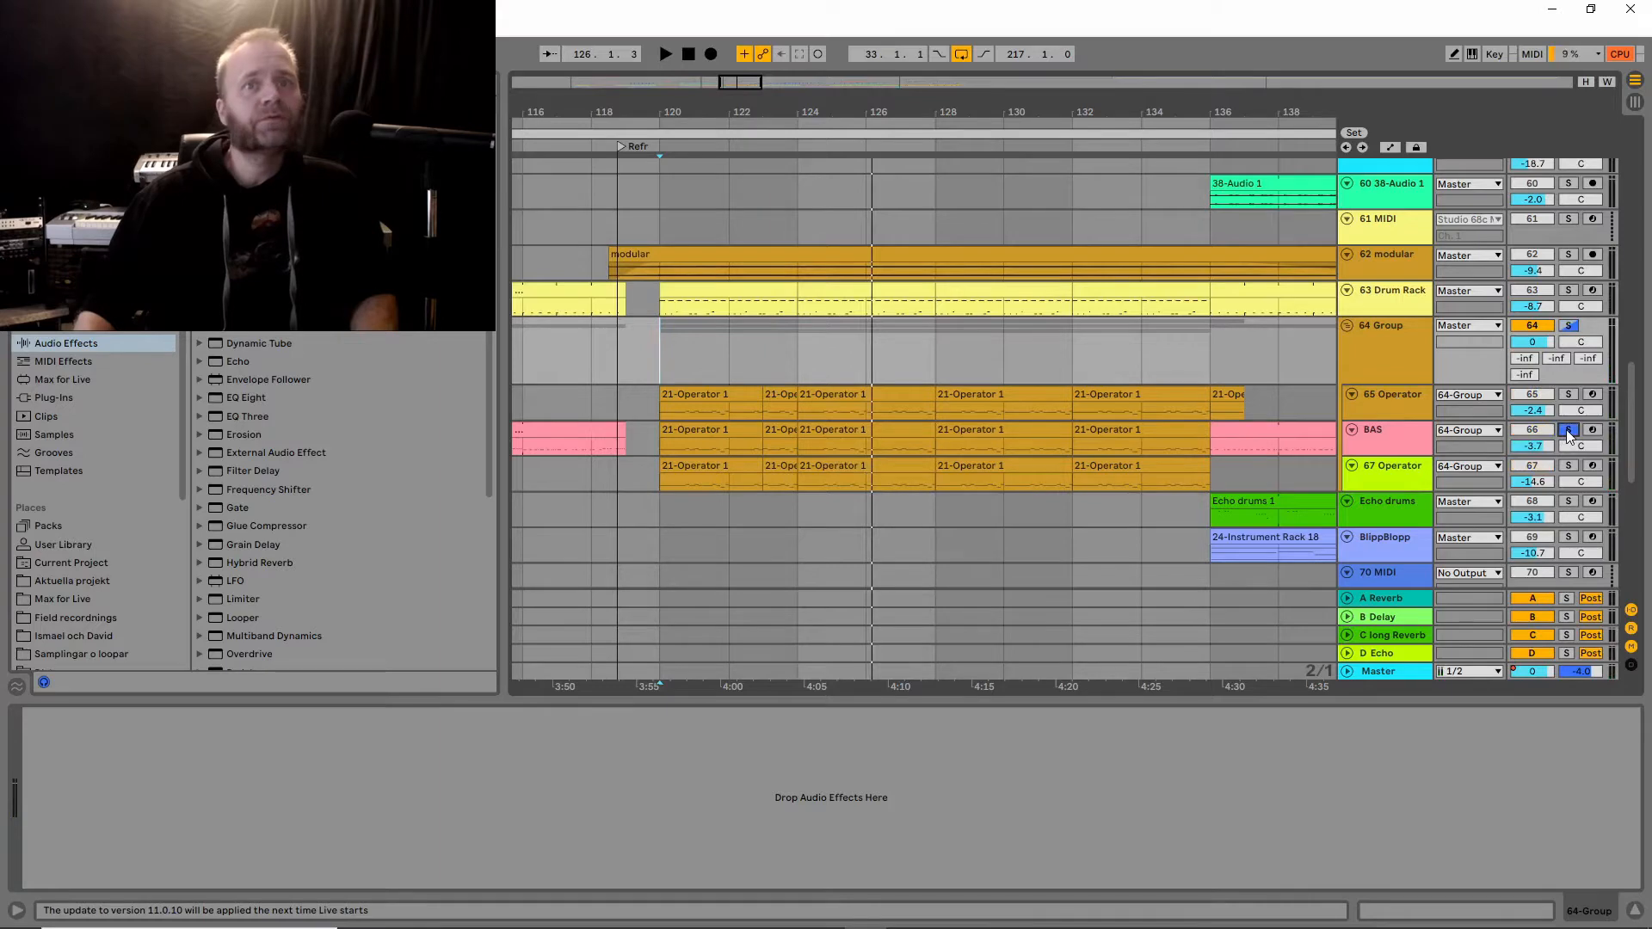
key("space")
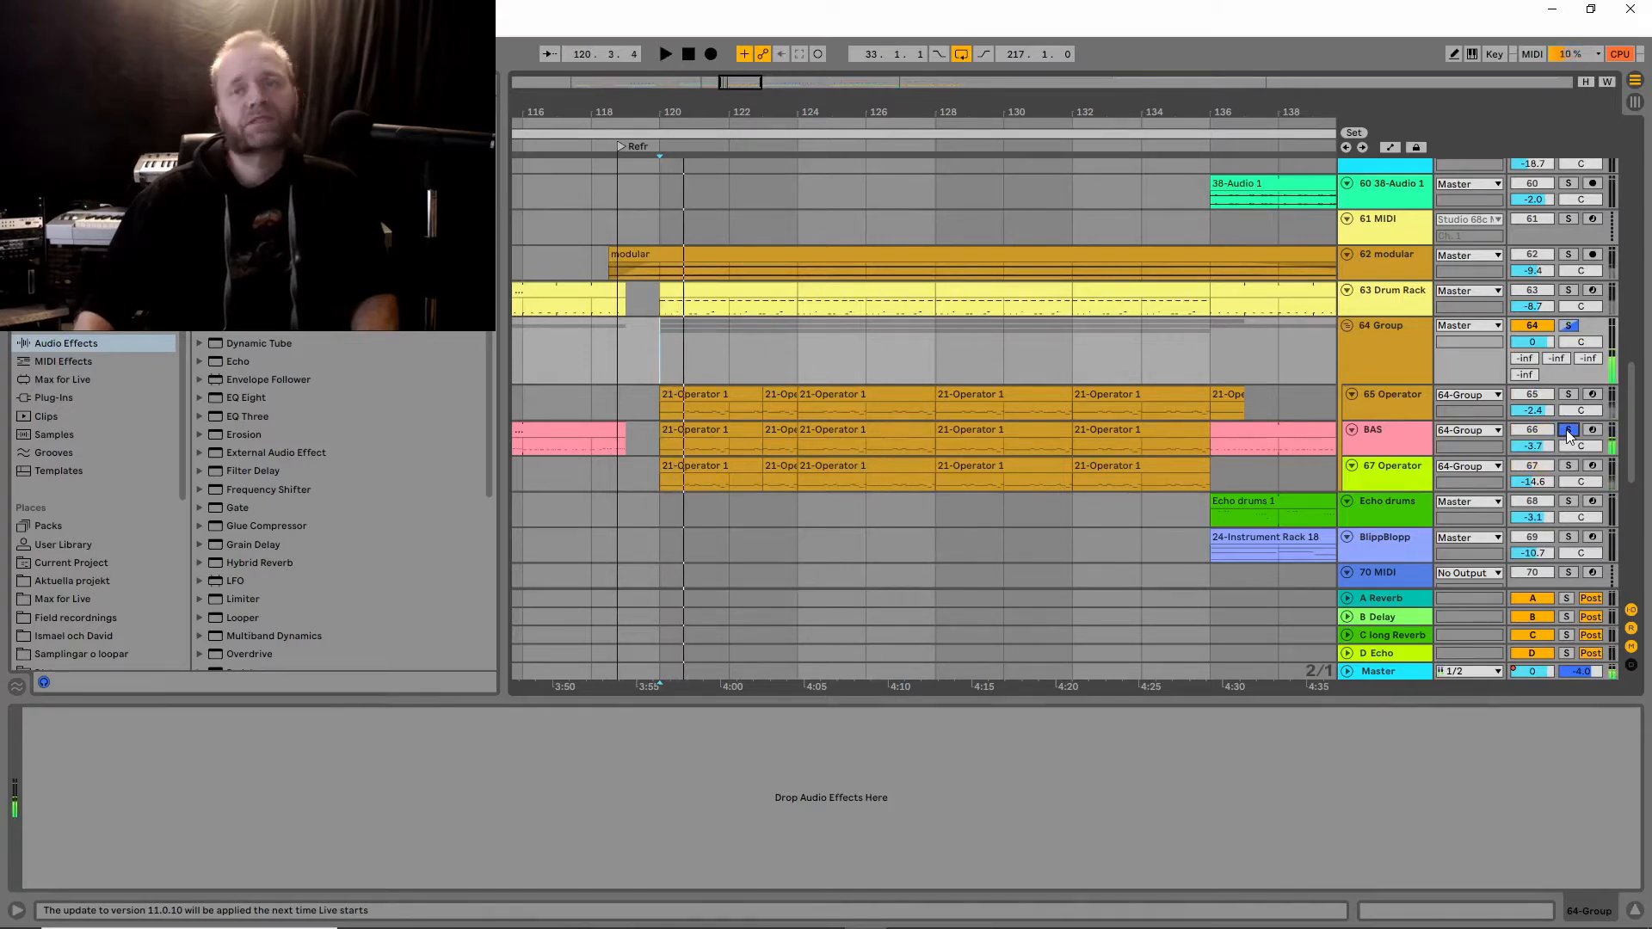
left_click(1568, 466)
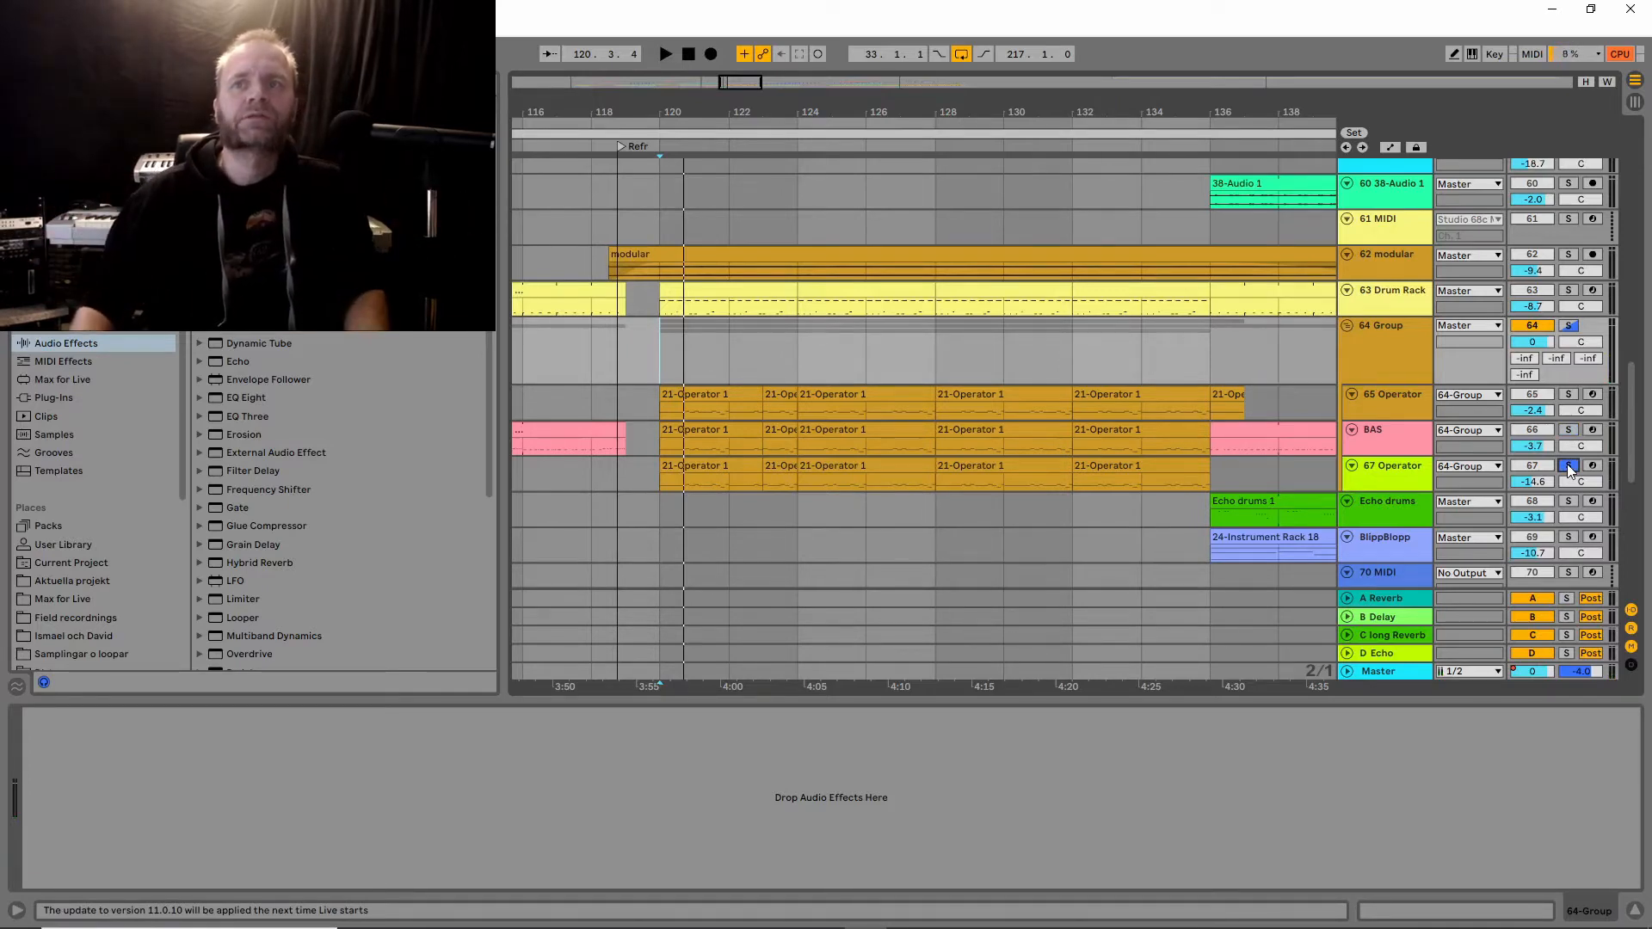
key("space")
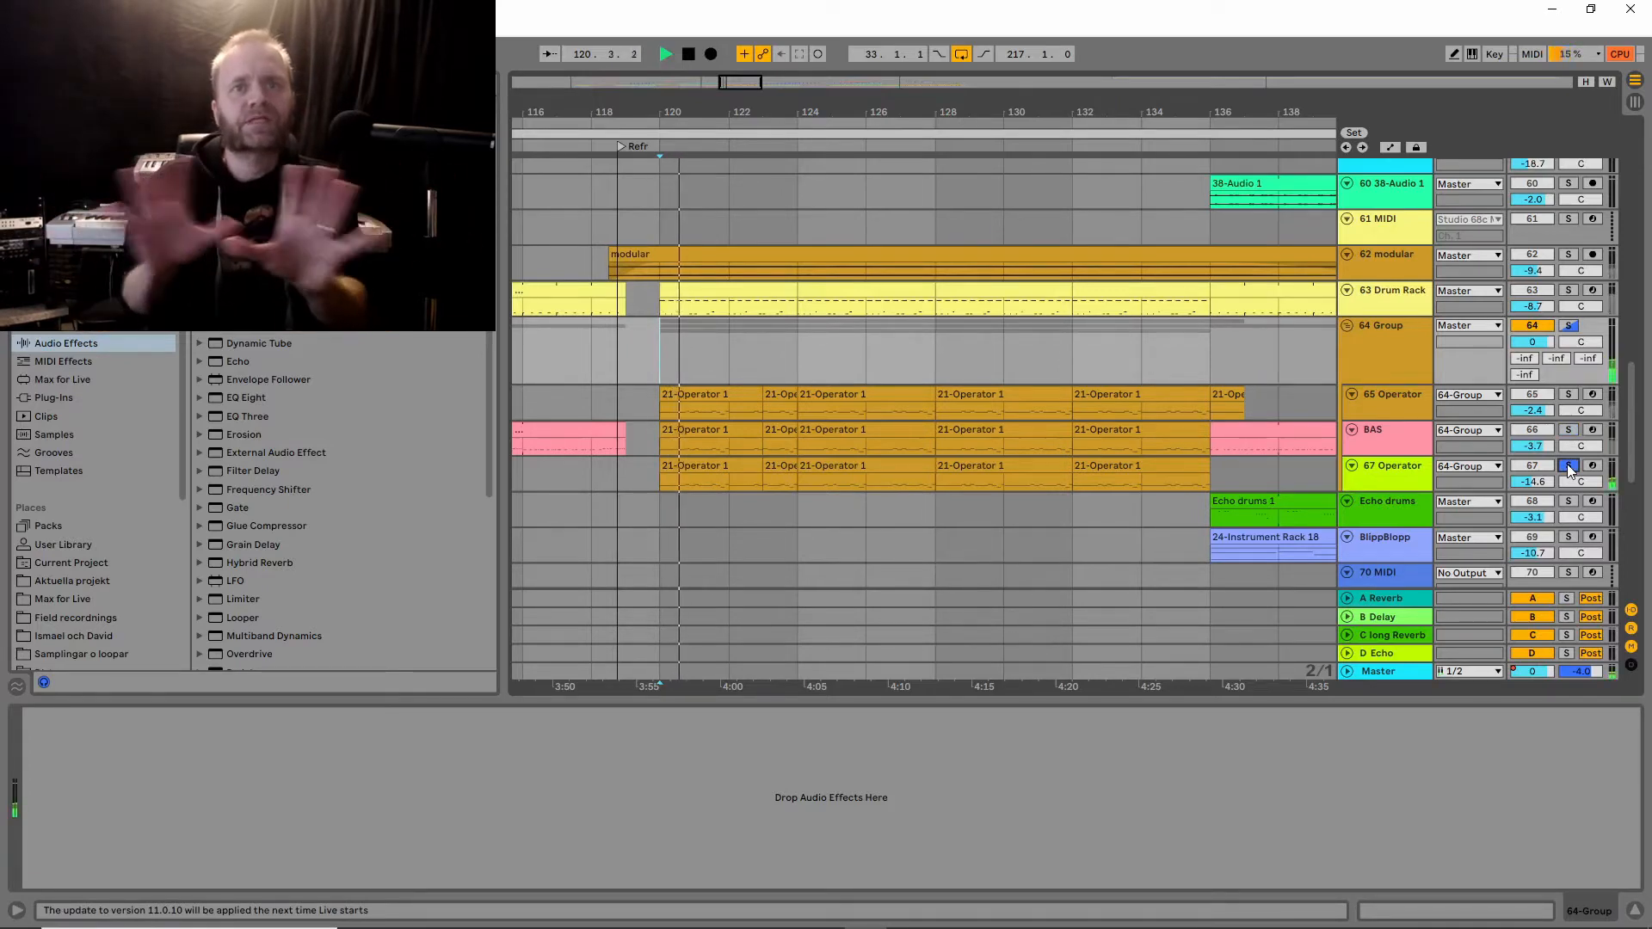
Show the 65 Operator track's device chain, audition the track in solo and select its Operator device.
left_click(1423, 404)
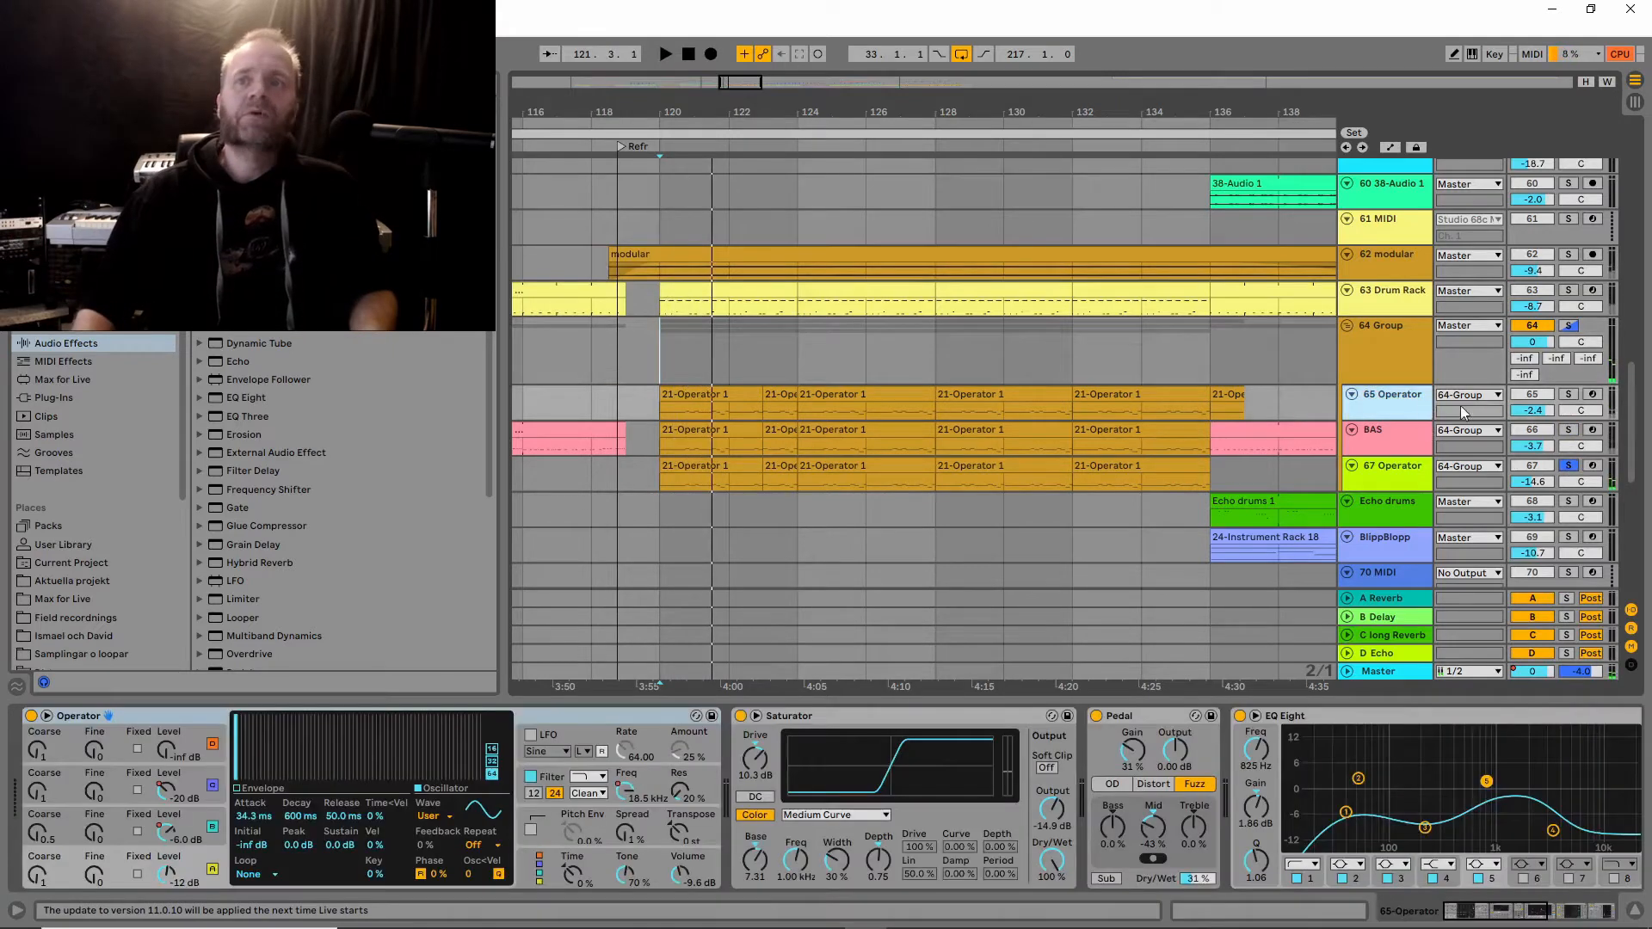
left_click(1567, 396)
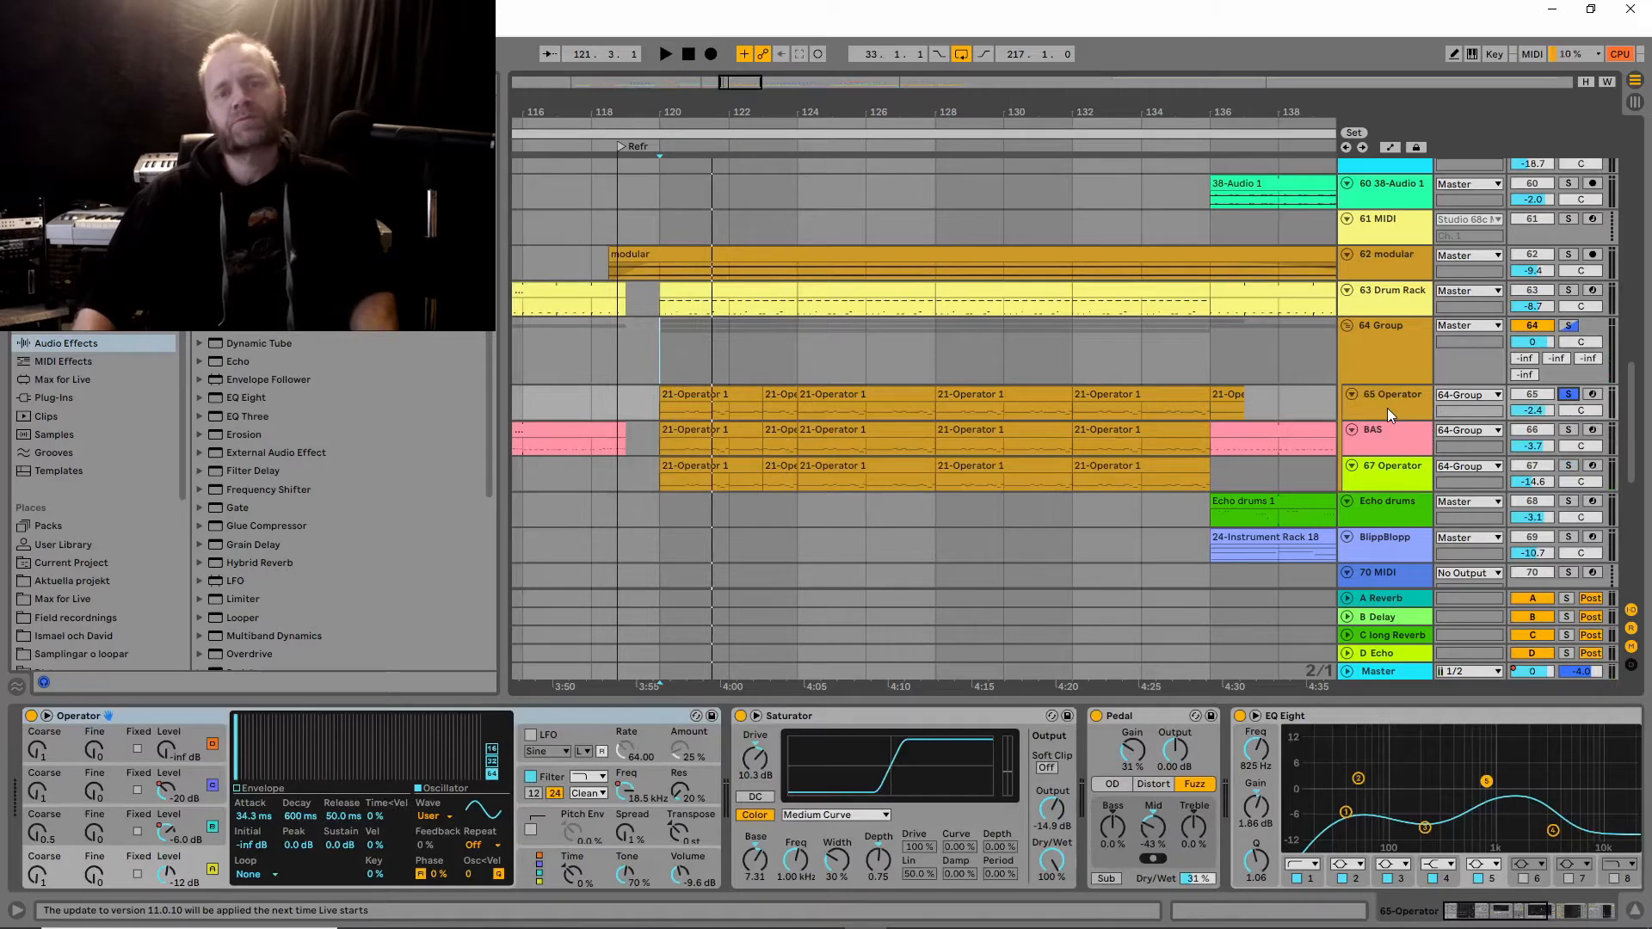
key("space")
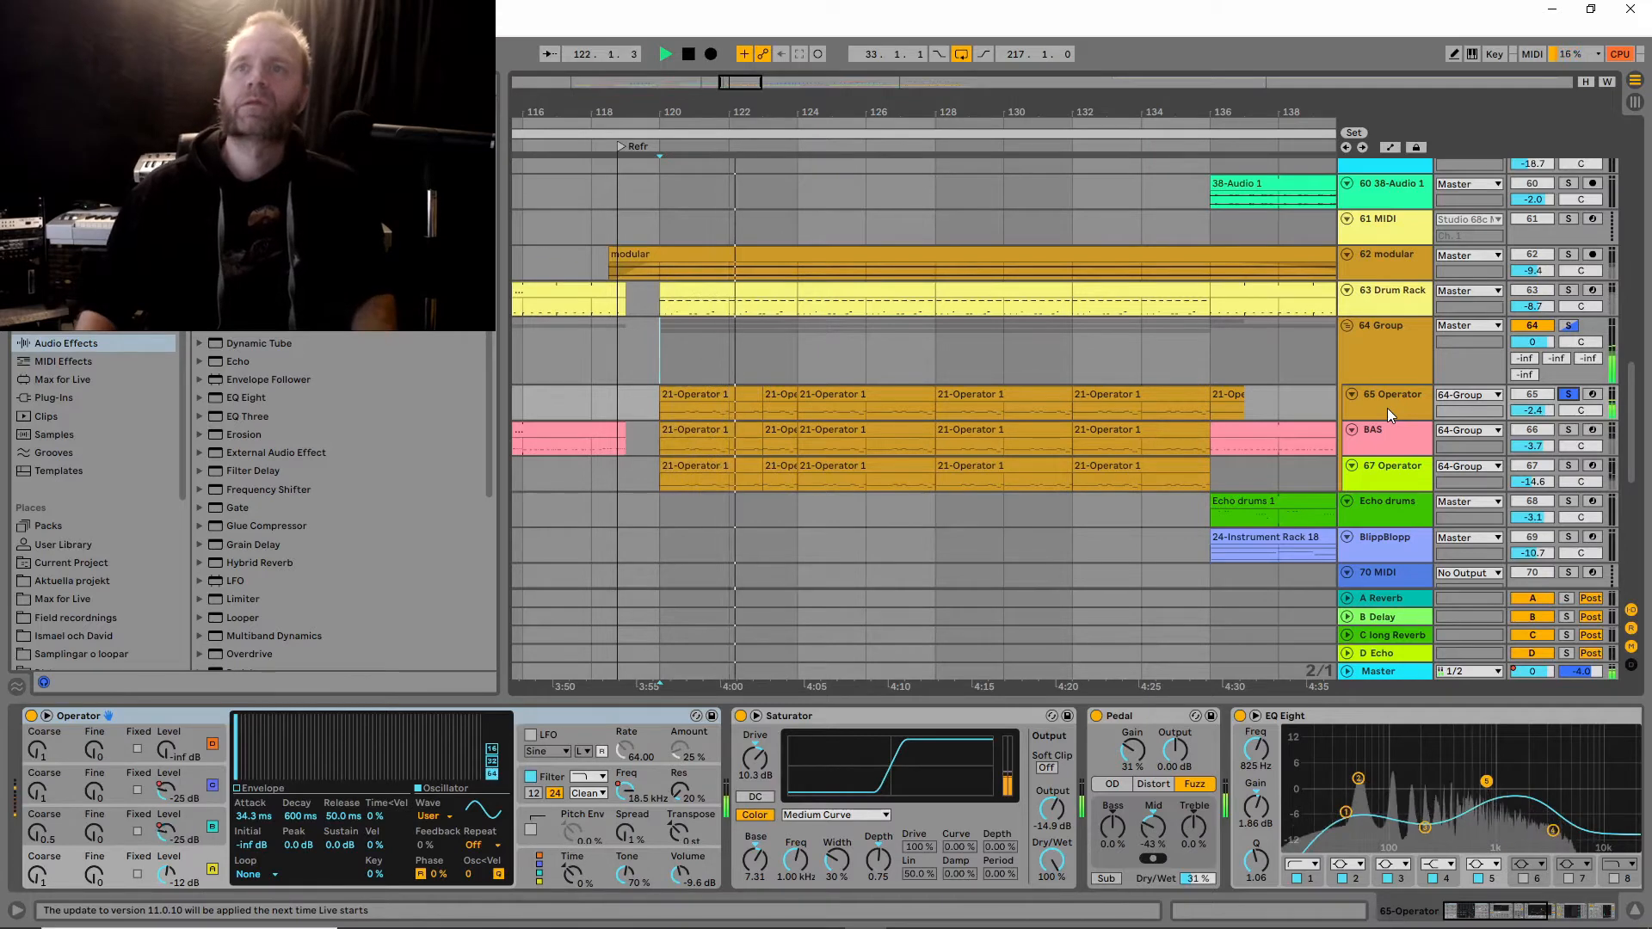
key("space")
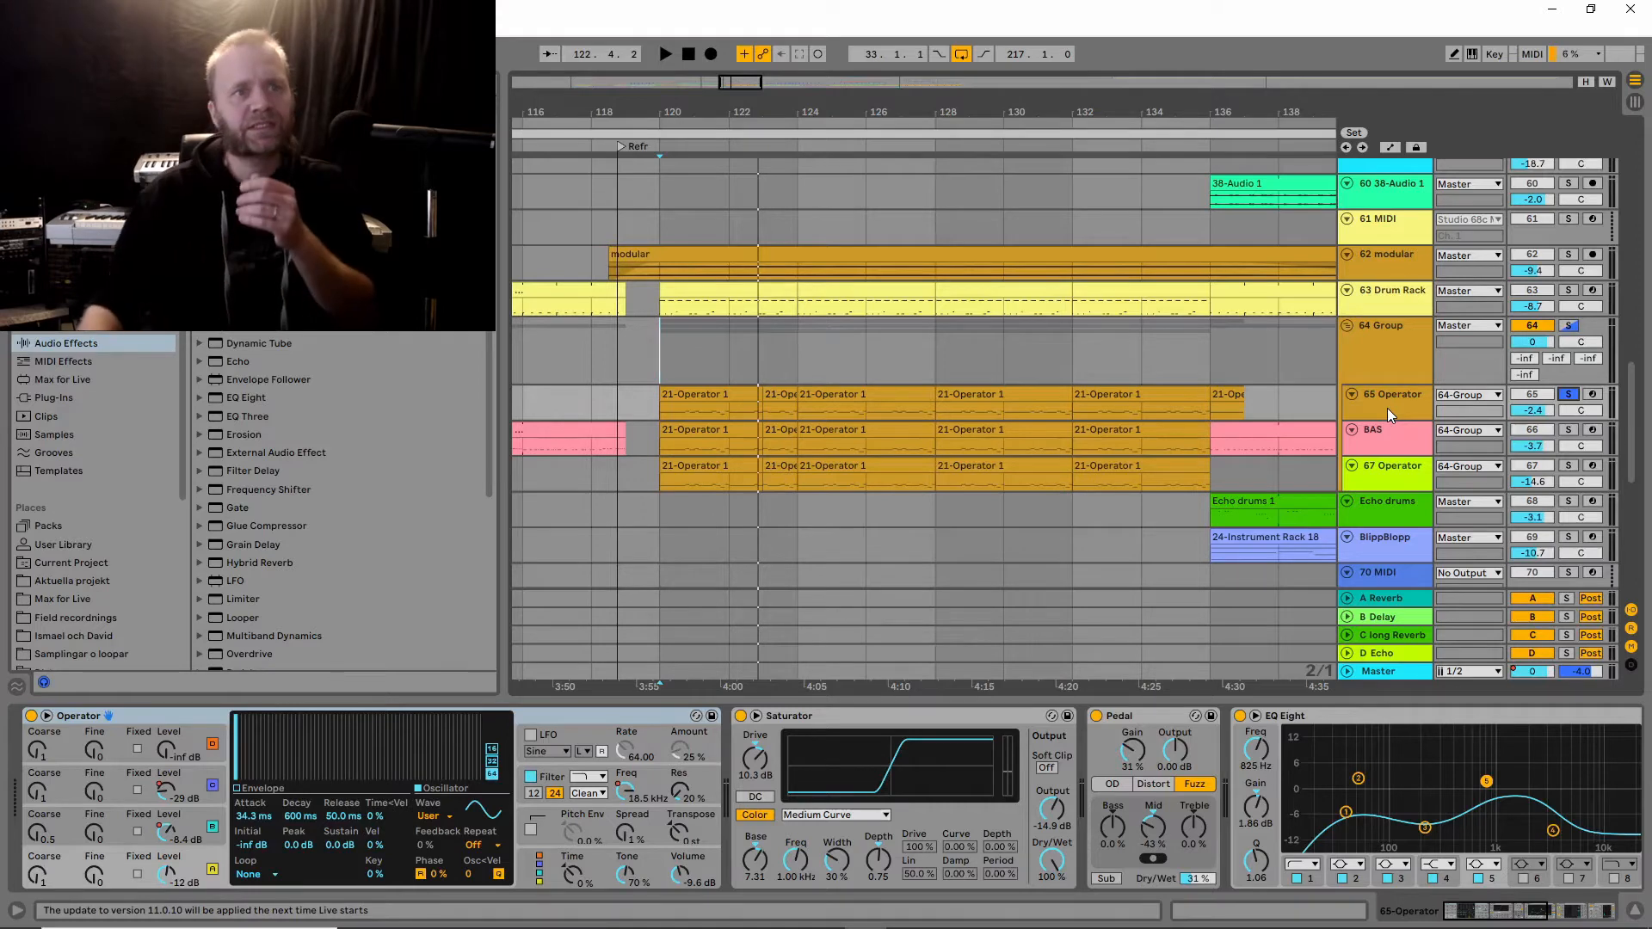
left_click(173, 715)
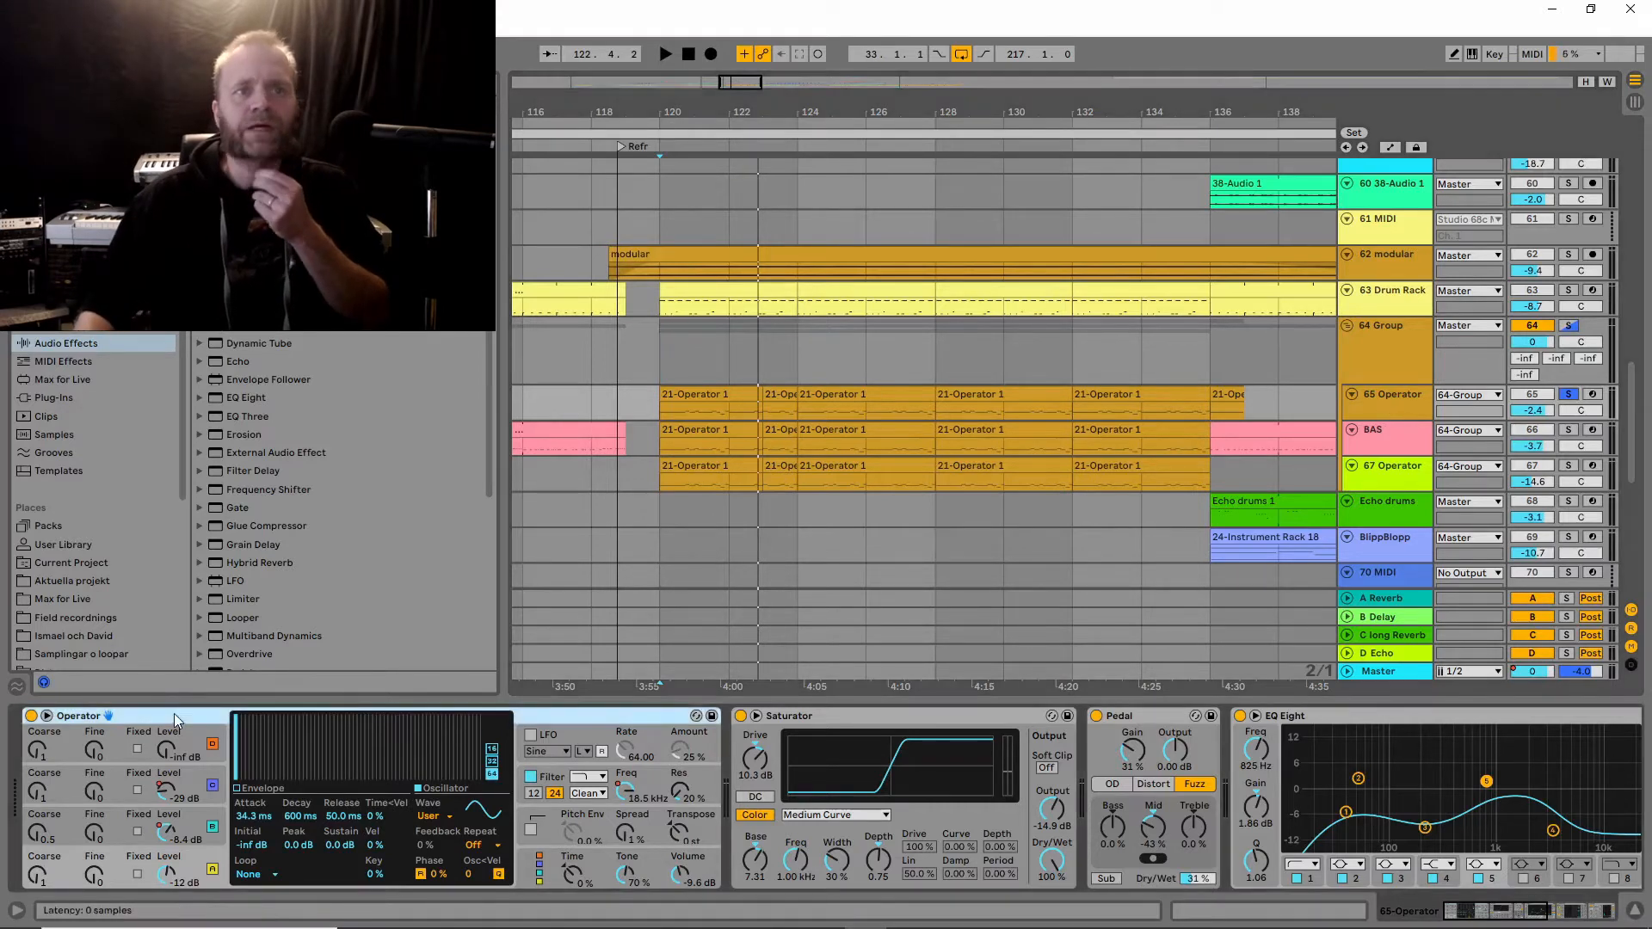
Insert a new MIDI track directly below 65 Operator and solo it.
left_click(1402, 412)
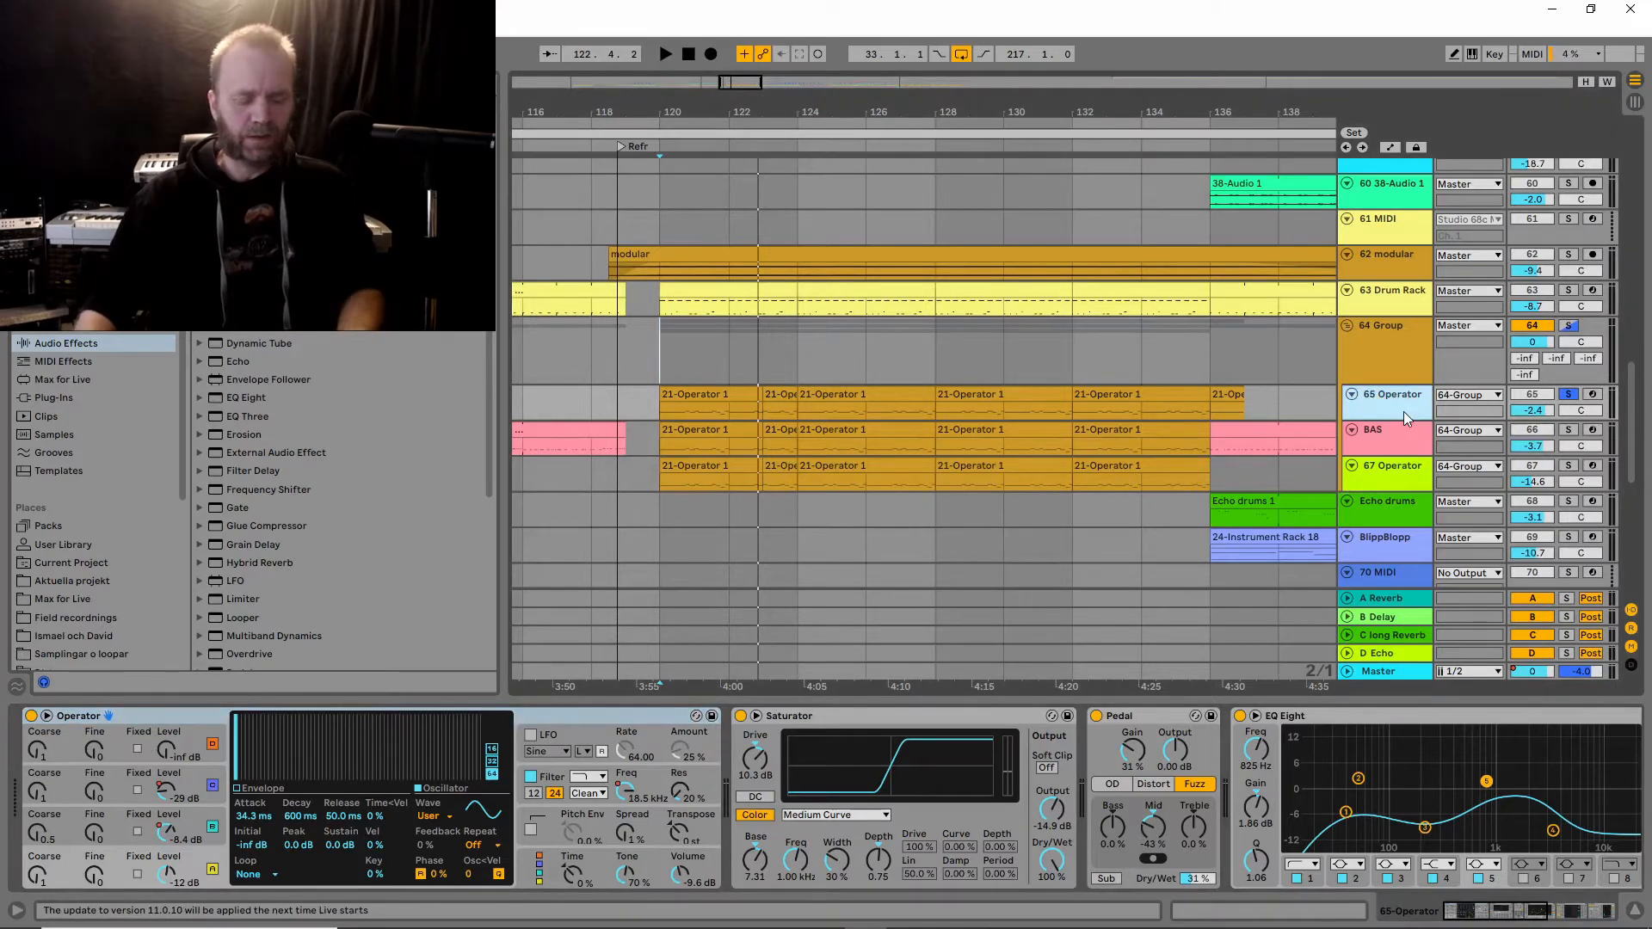
key("ctrl+shift+t")
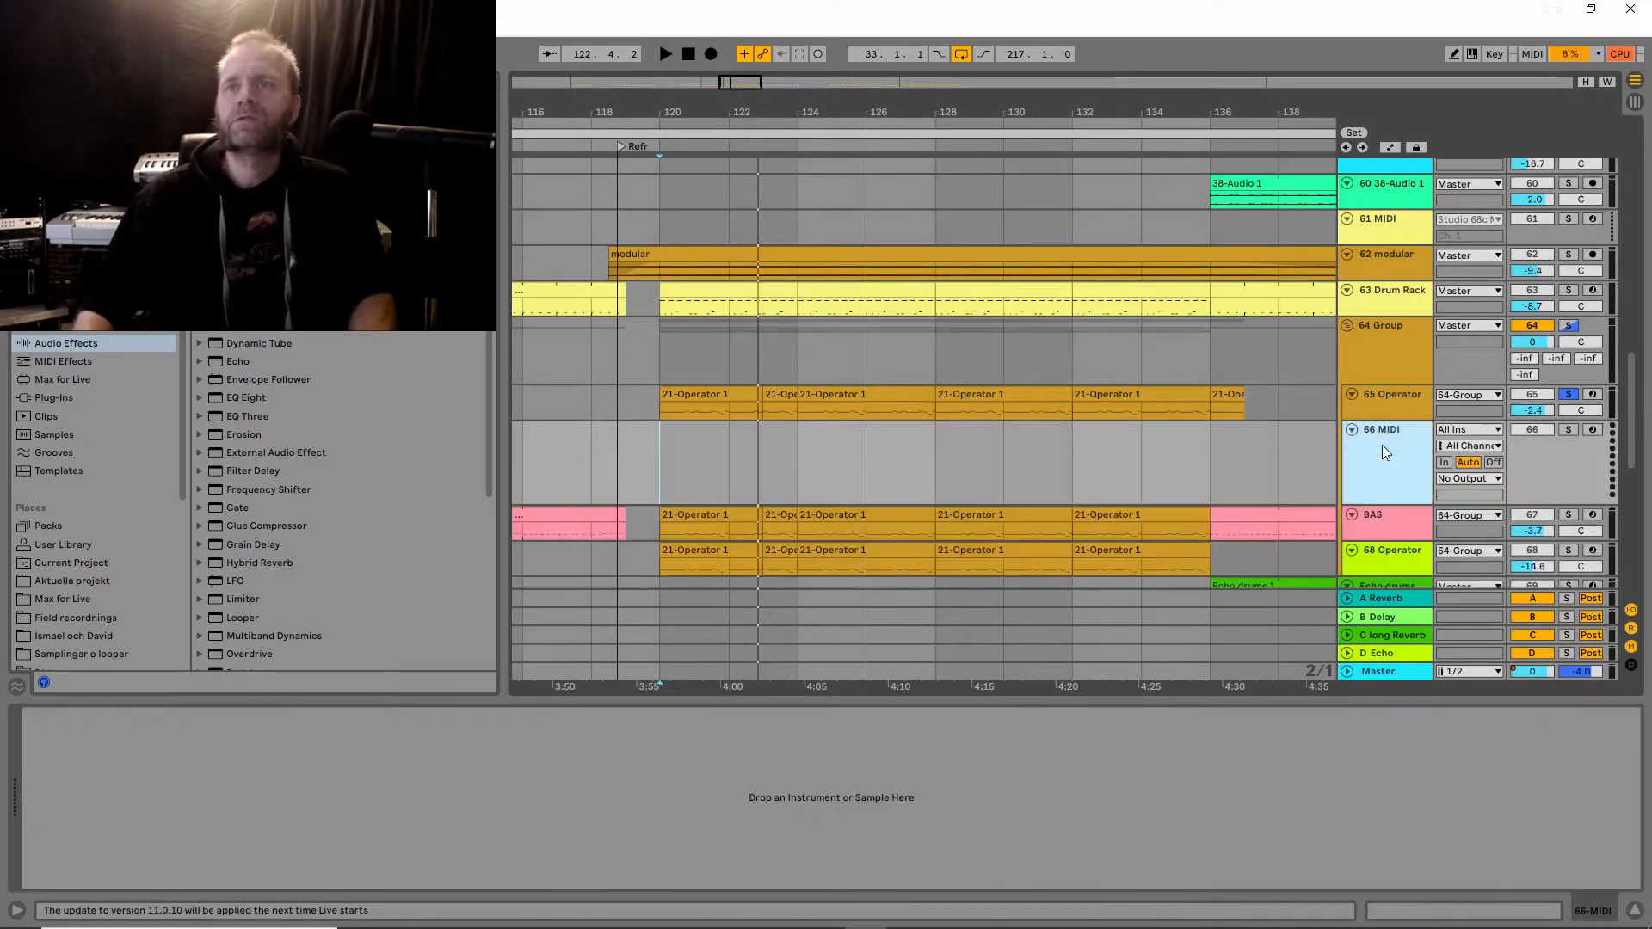
left_click(1565, 430)
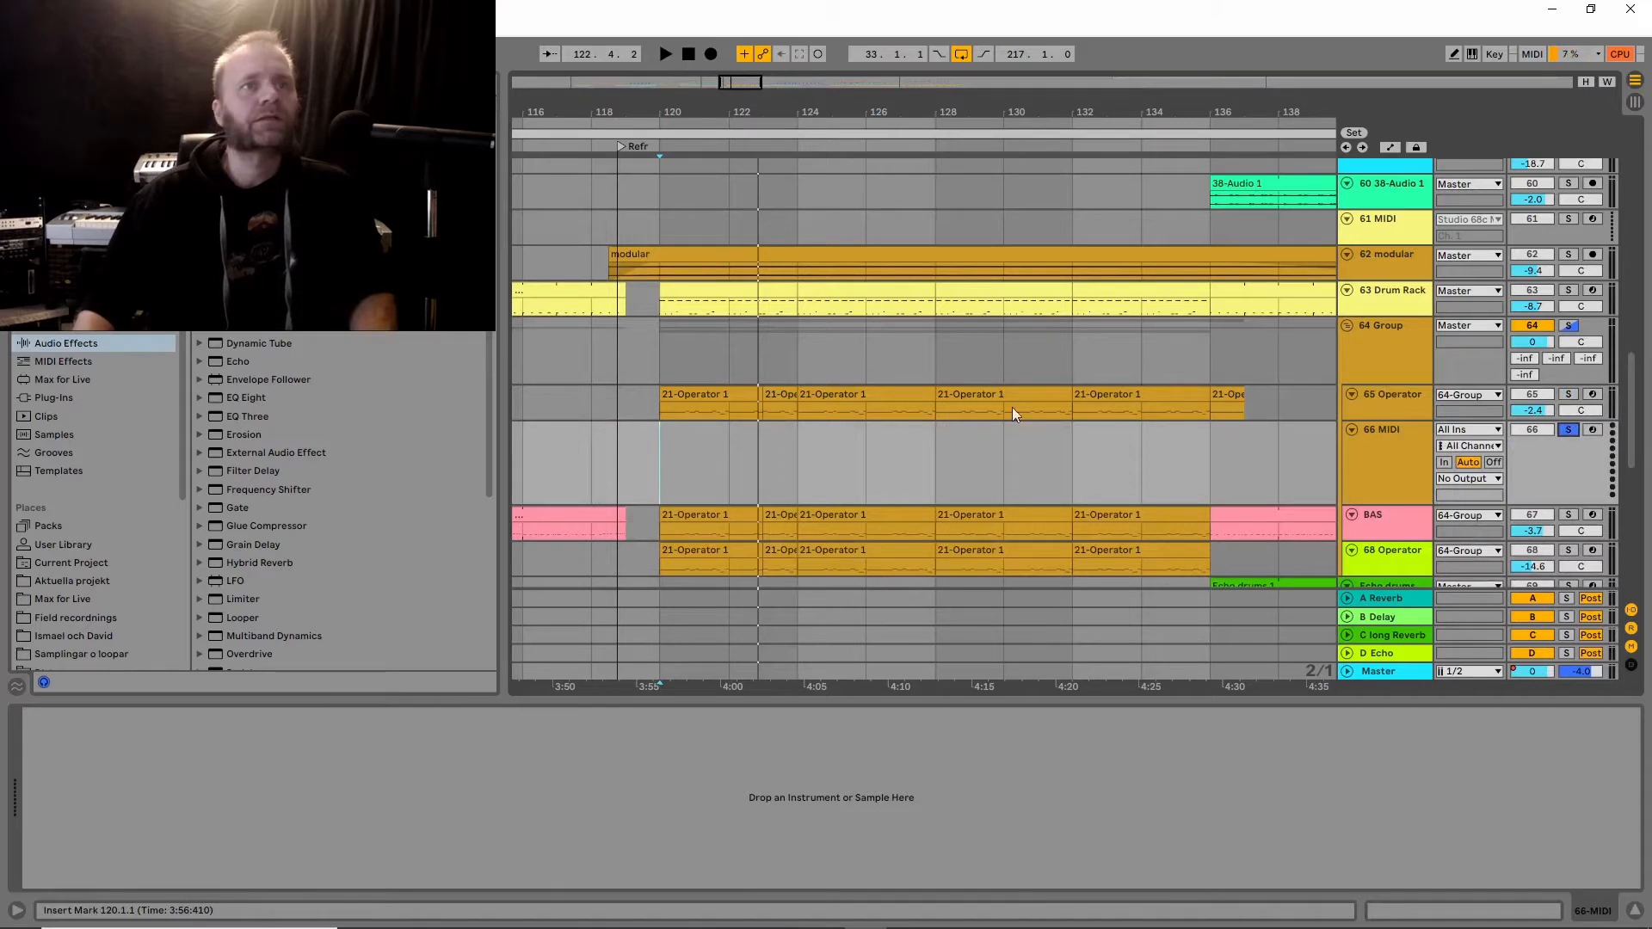
Load the Operator instrument onto the new MIDI track and show oscillator C's envelope.
left_click(77, 335)
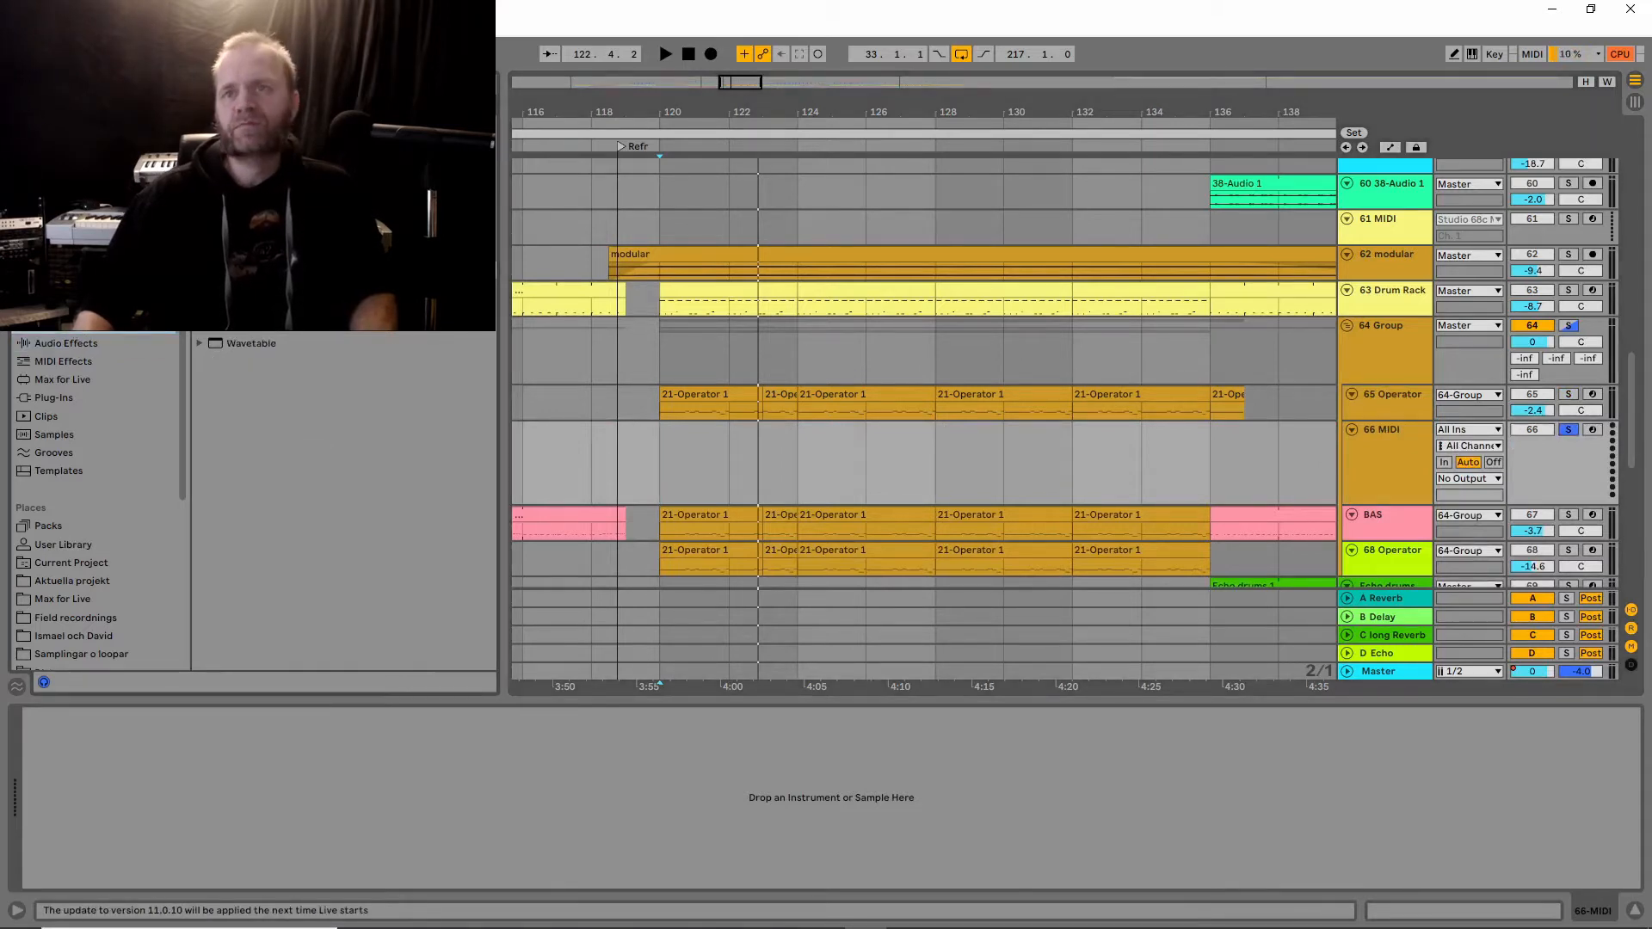
key("Return")
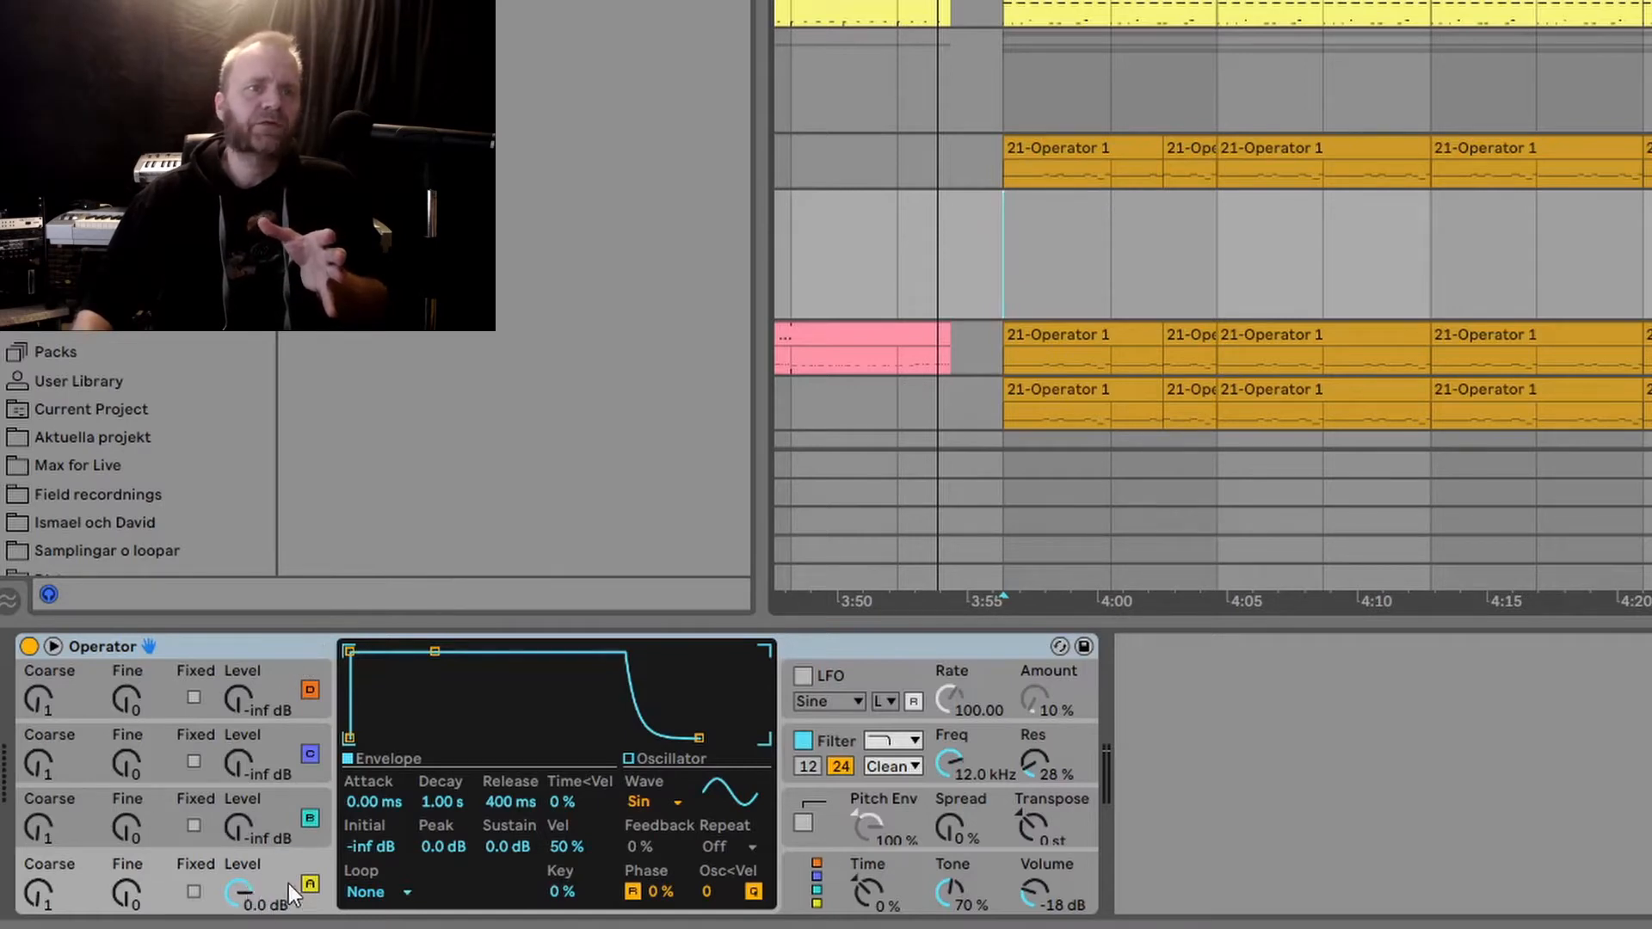
left_click_drag(287, 884, 265, 839)
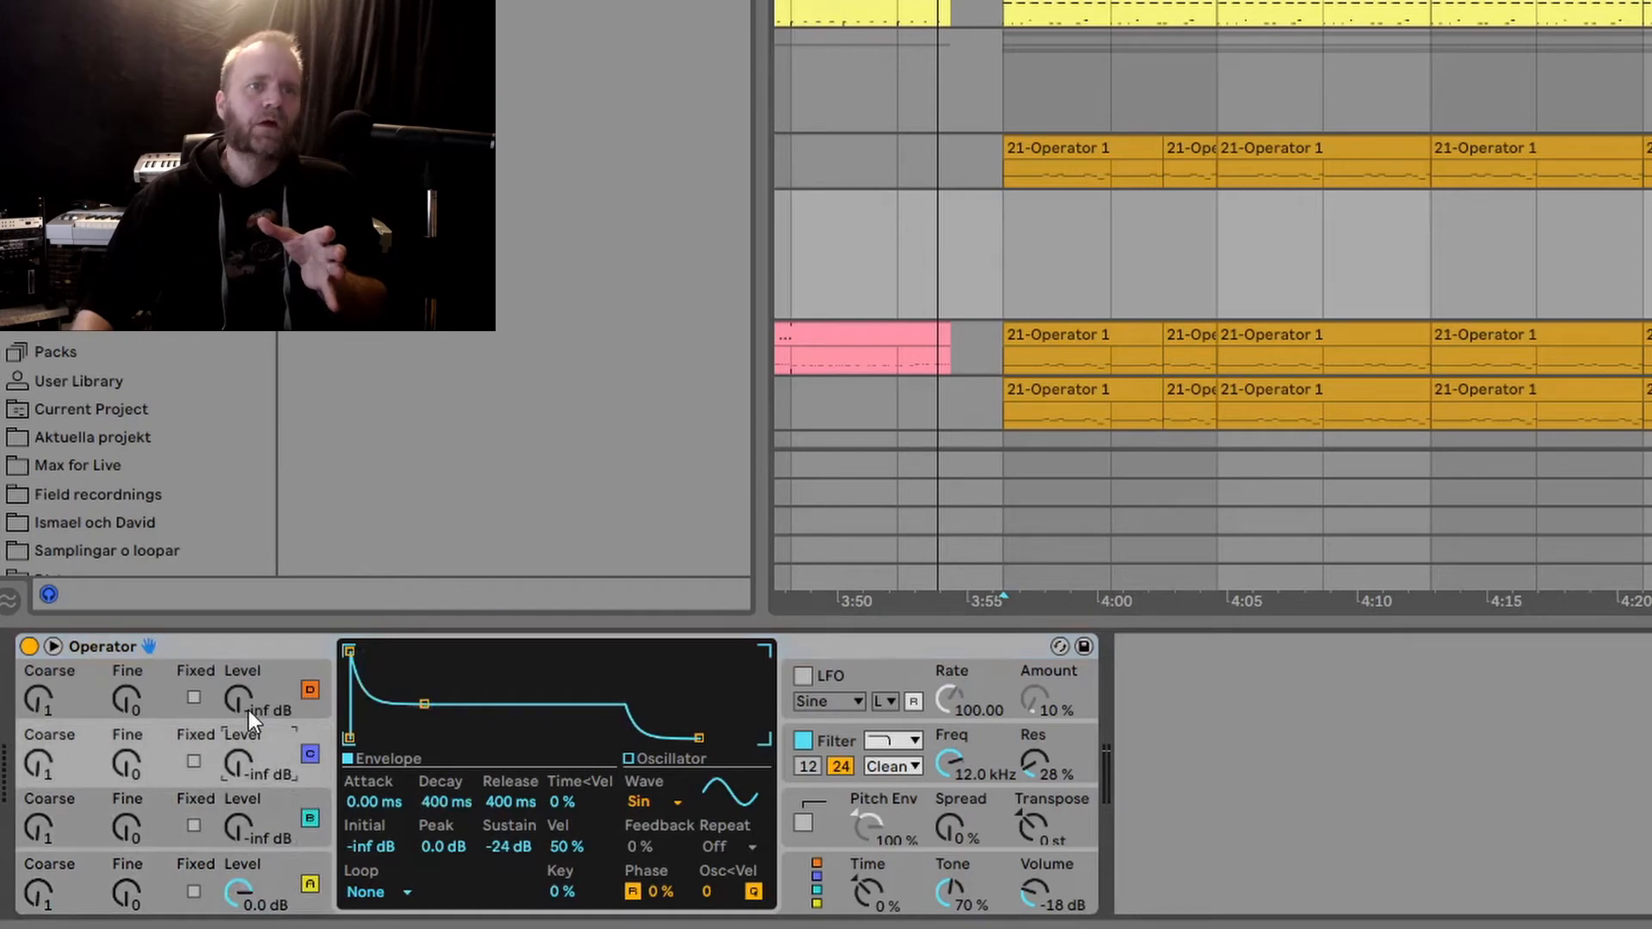
Set oscillator B's envelope to 58.3 ms decay and 0.0 dB sustain, and briefly test the oscillator's level and on/off state.
left_click(248, 710)
left_click(255, 879)
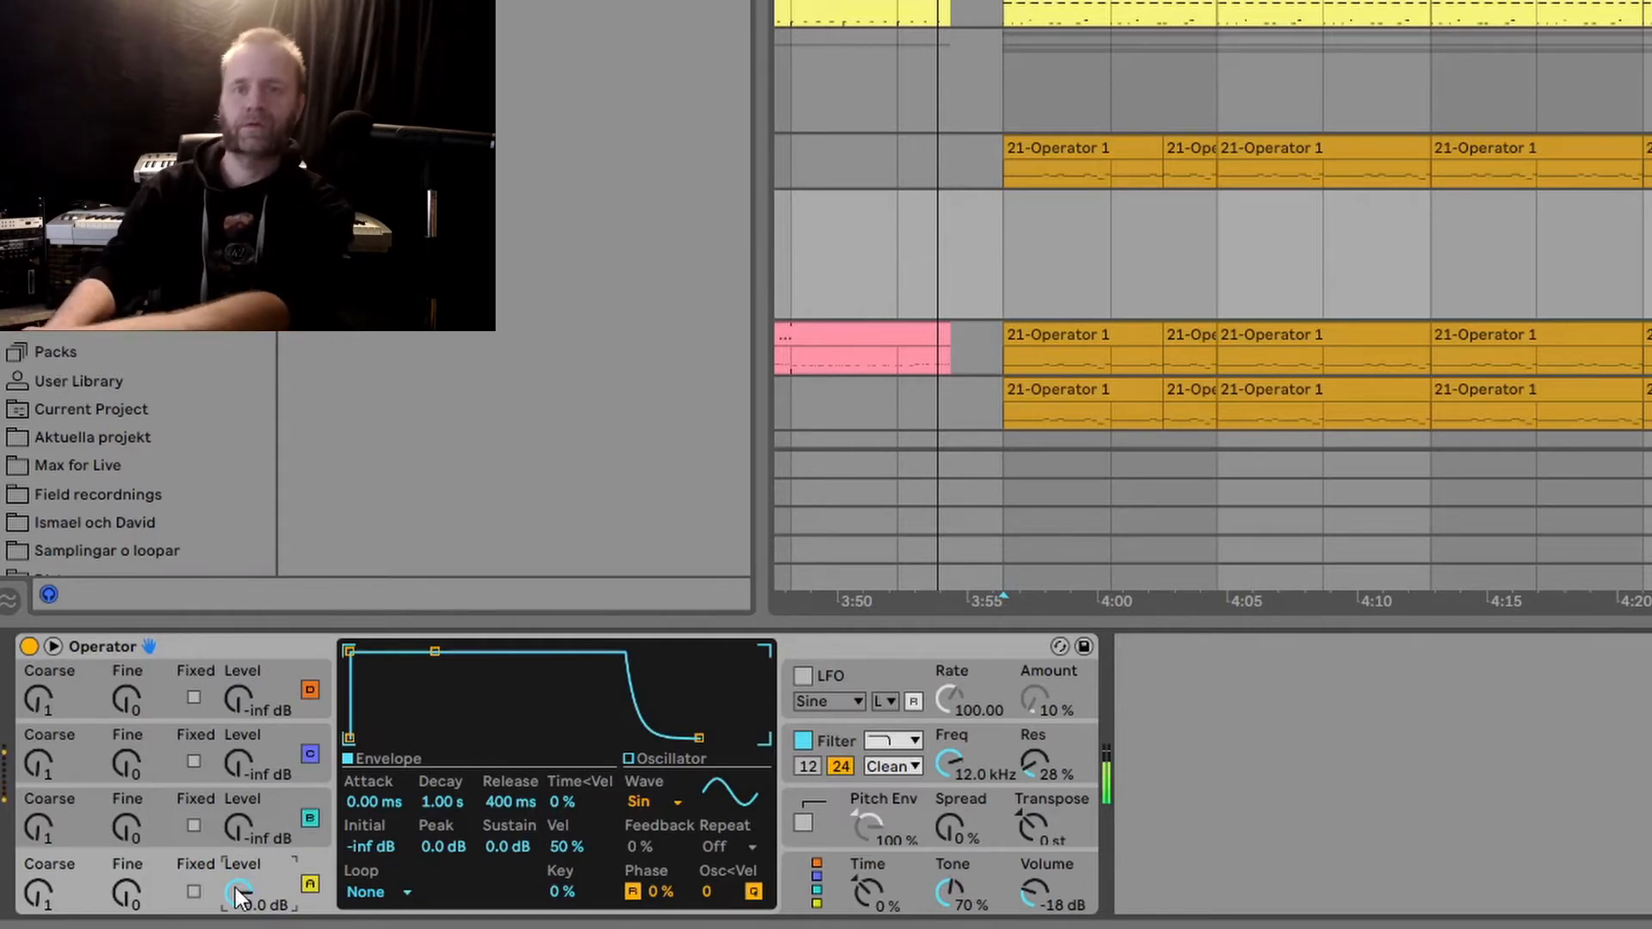
left_click(246, 829)
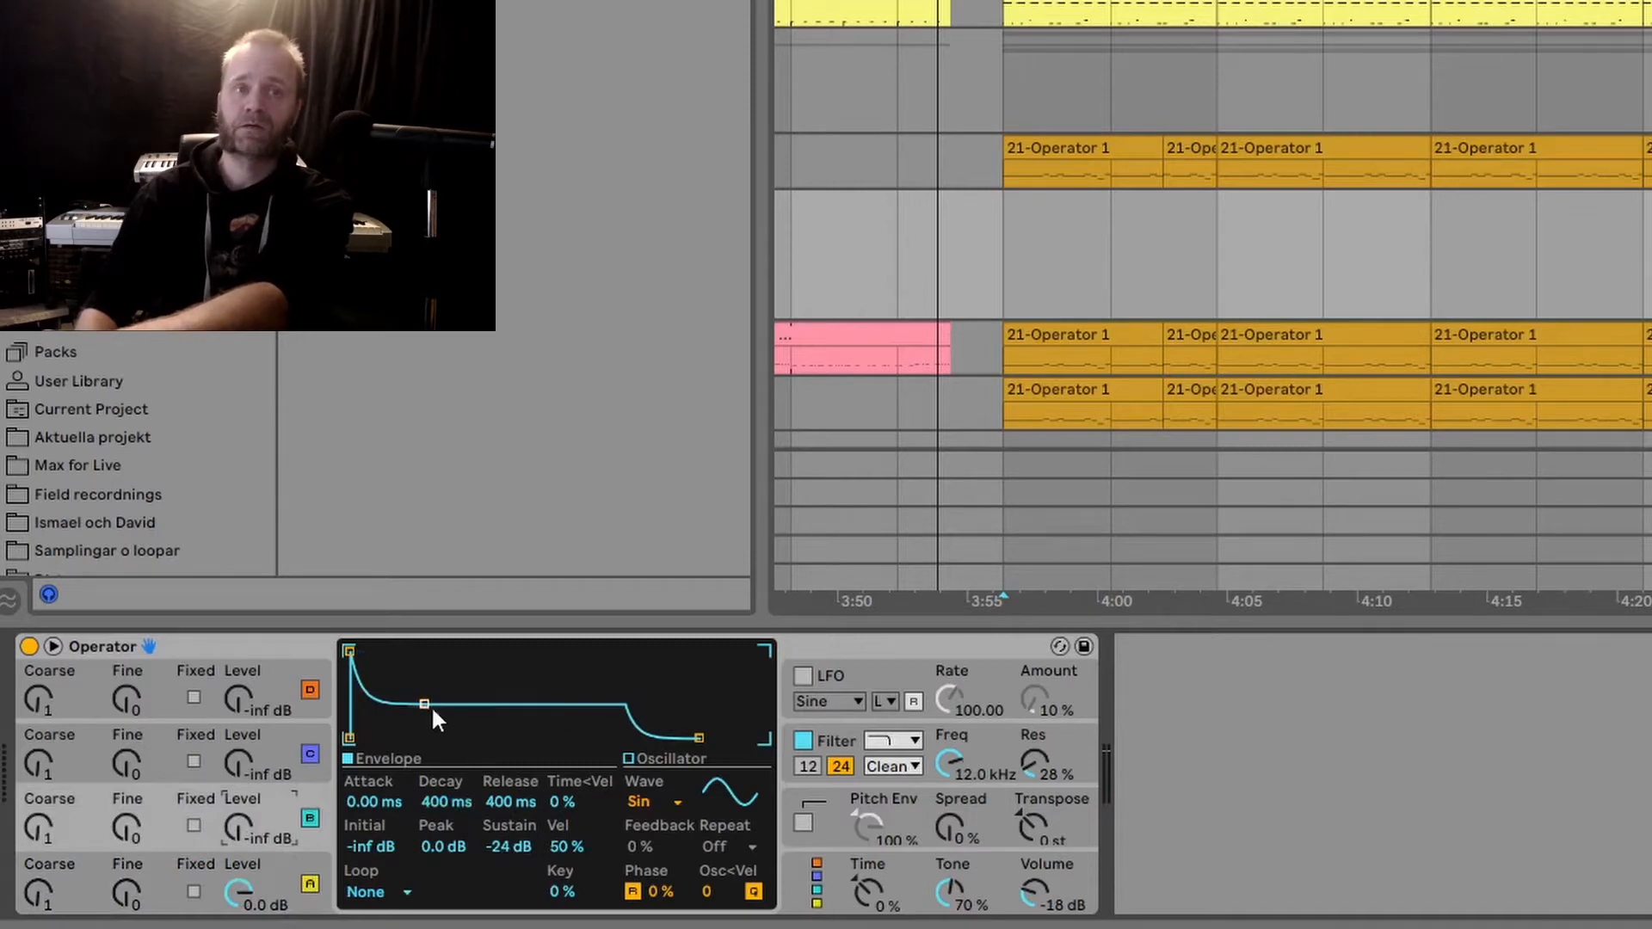
left_click_drag(432, 710, 404, 655)
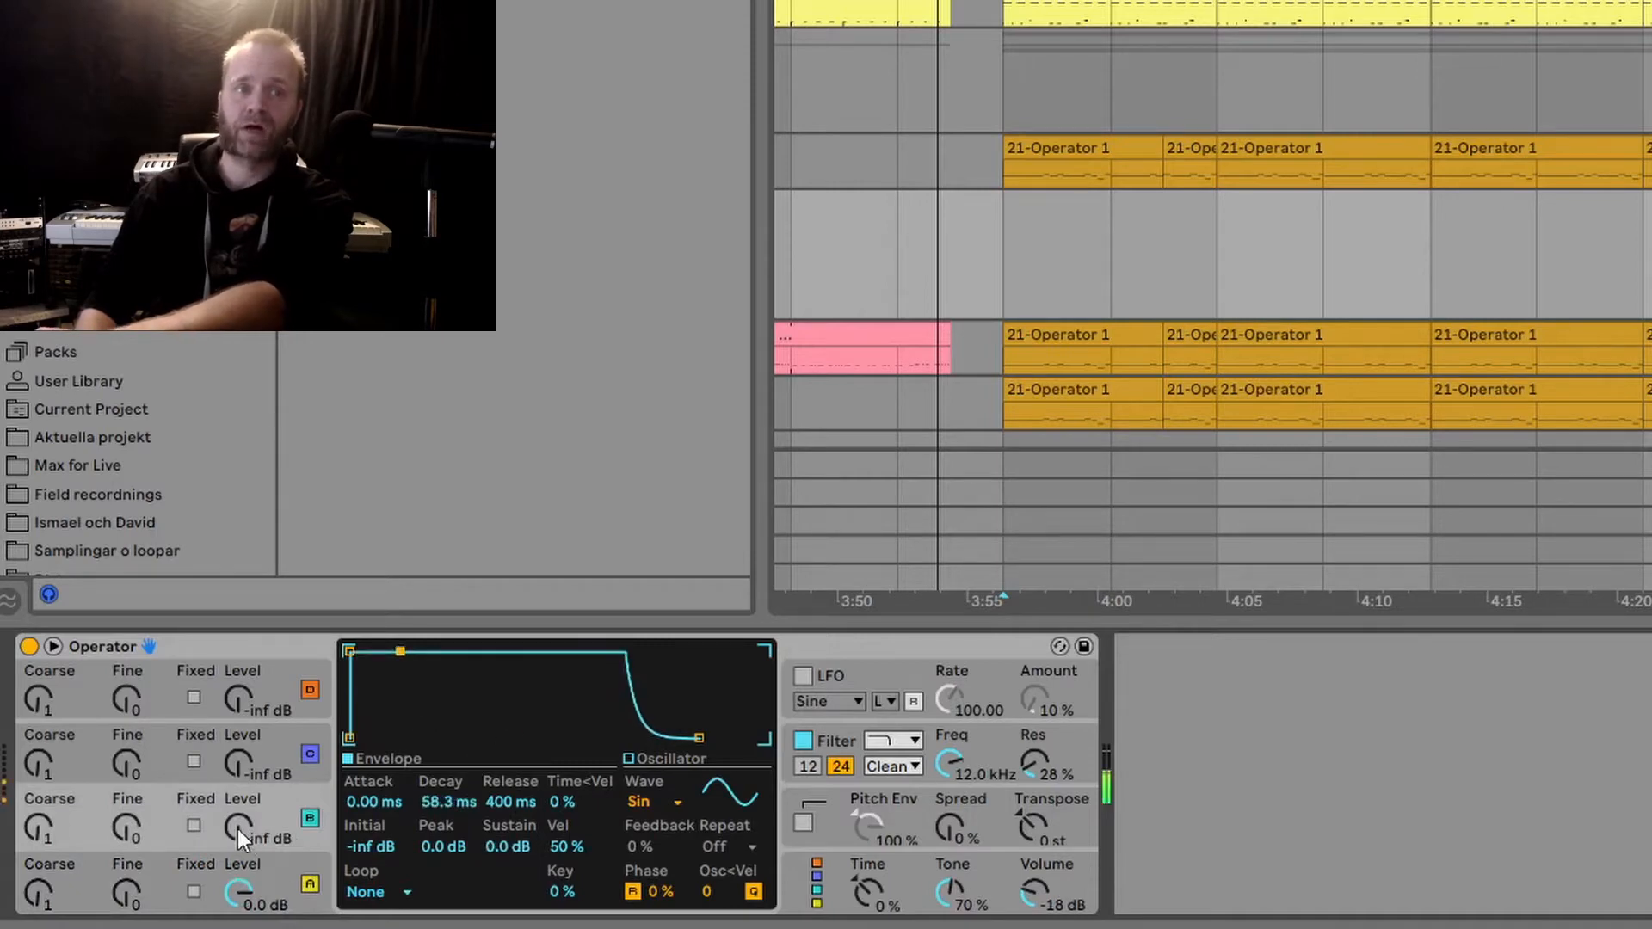
left_click_drag(241, 836, 241, 800)
left_click(310, 818)
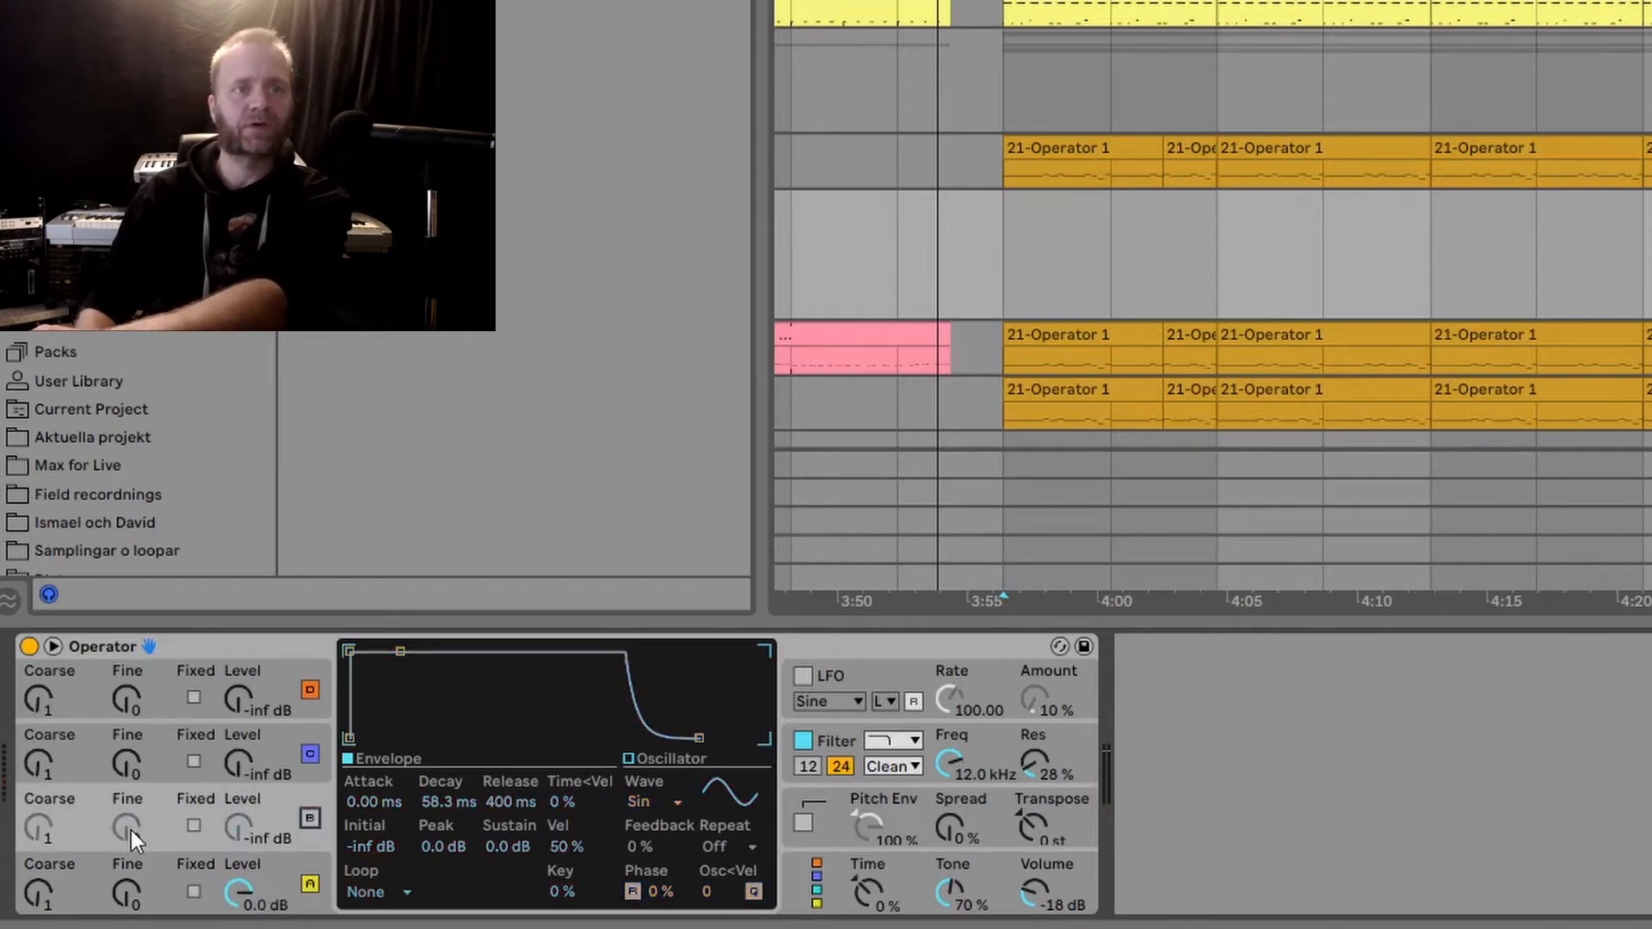
left_click(310, 818)
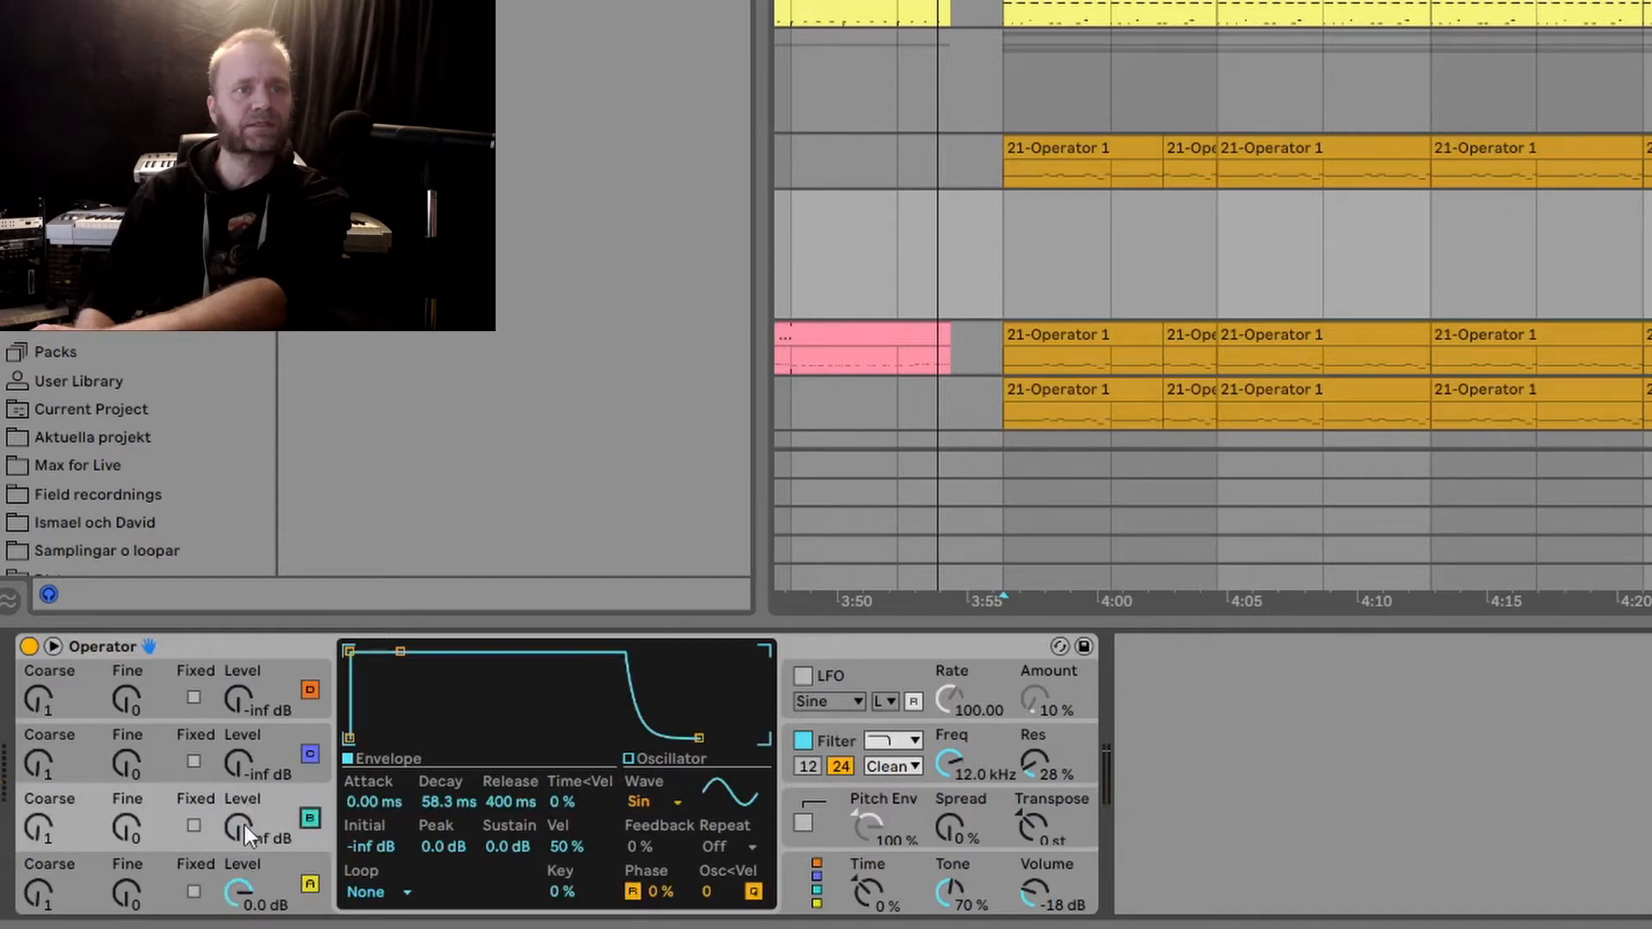
Try oscillator B in Fixed mode at 19.5 Hz with Multi 0.1 and a level of -8.4 dB, and return it to normal tuning.
left_click(193, 825)
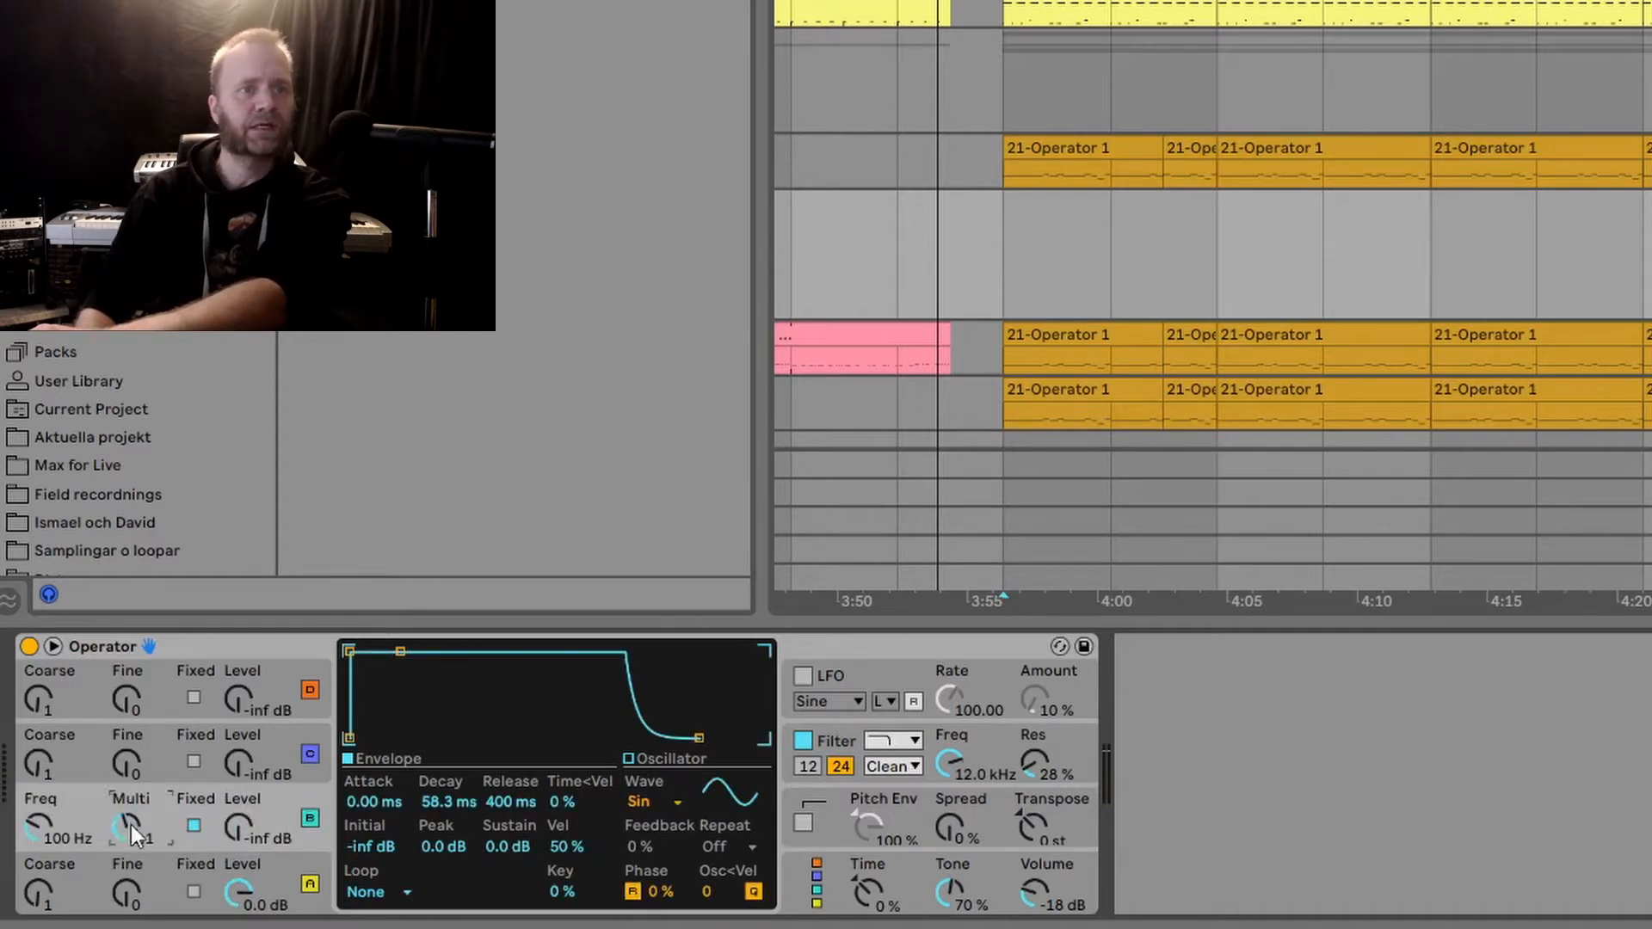
left_click_drag(129, 827, 129, 869)
left_click_drag(37, 827, 37, 883)
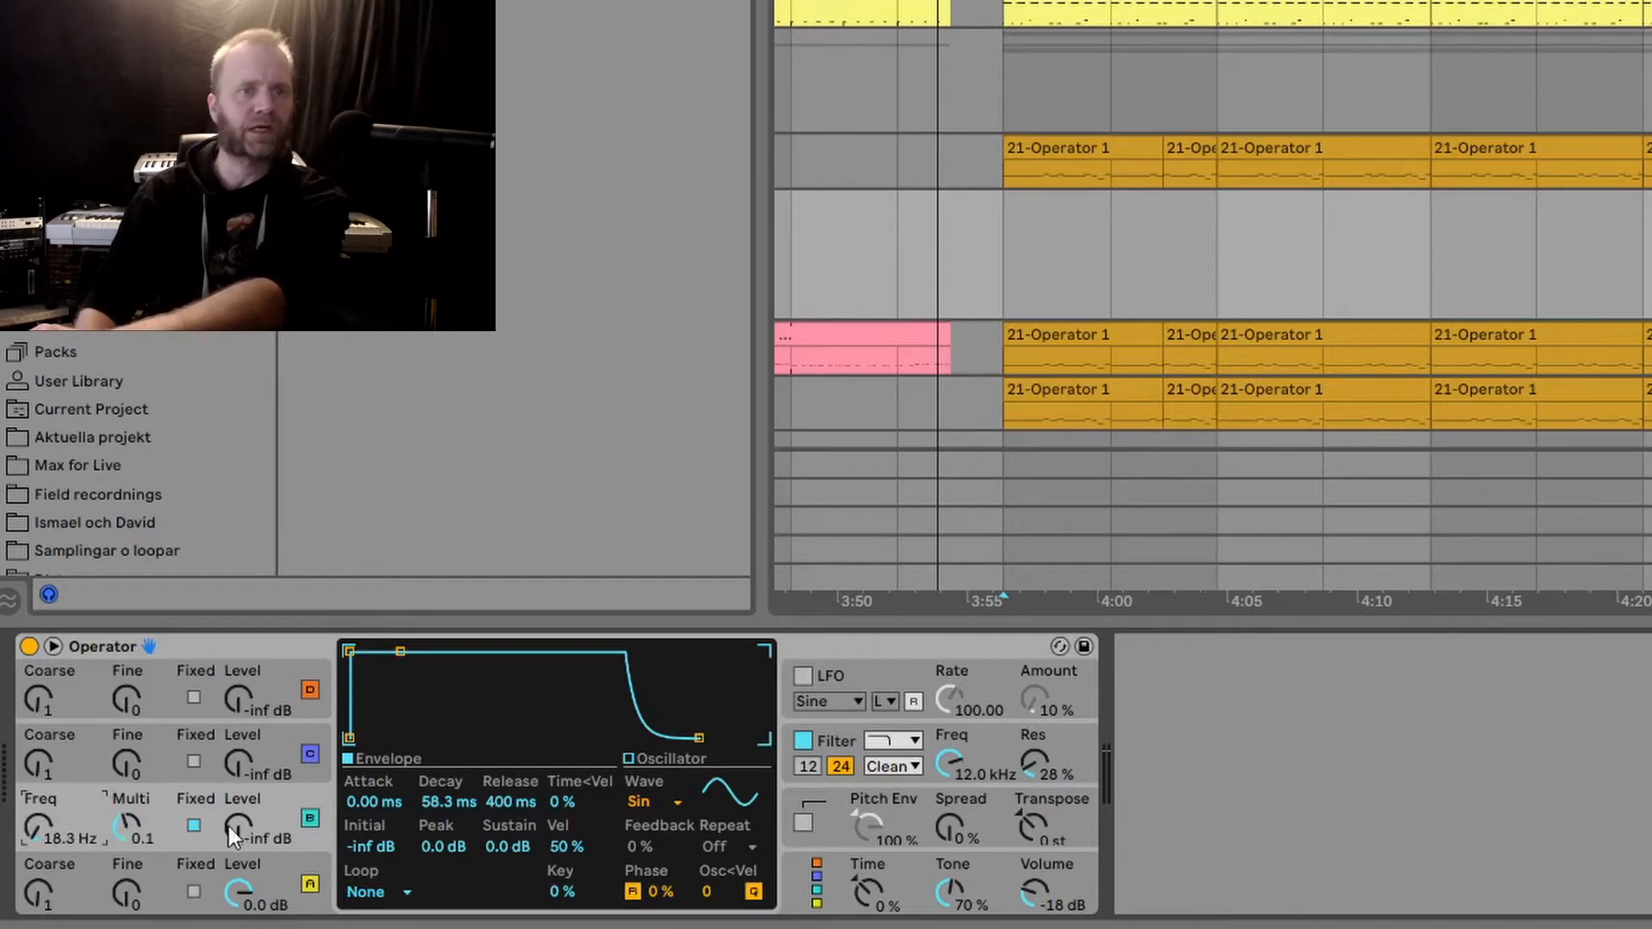
left_click_drag(19, 835, 19, 828)
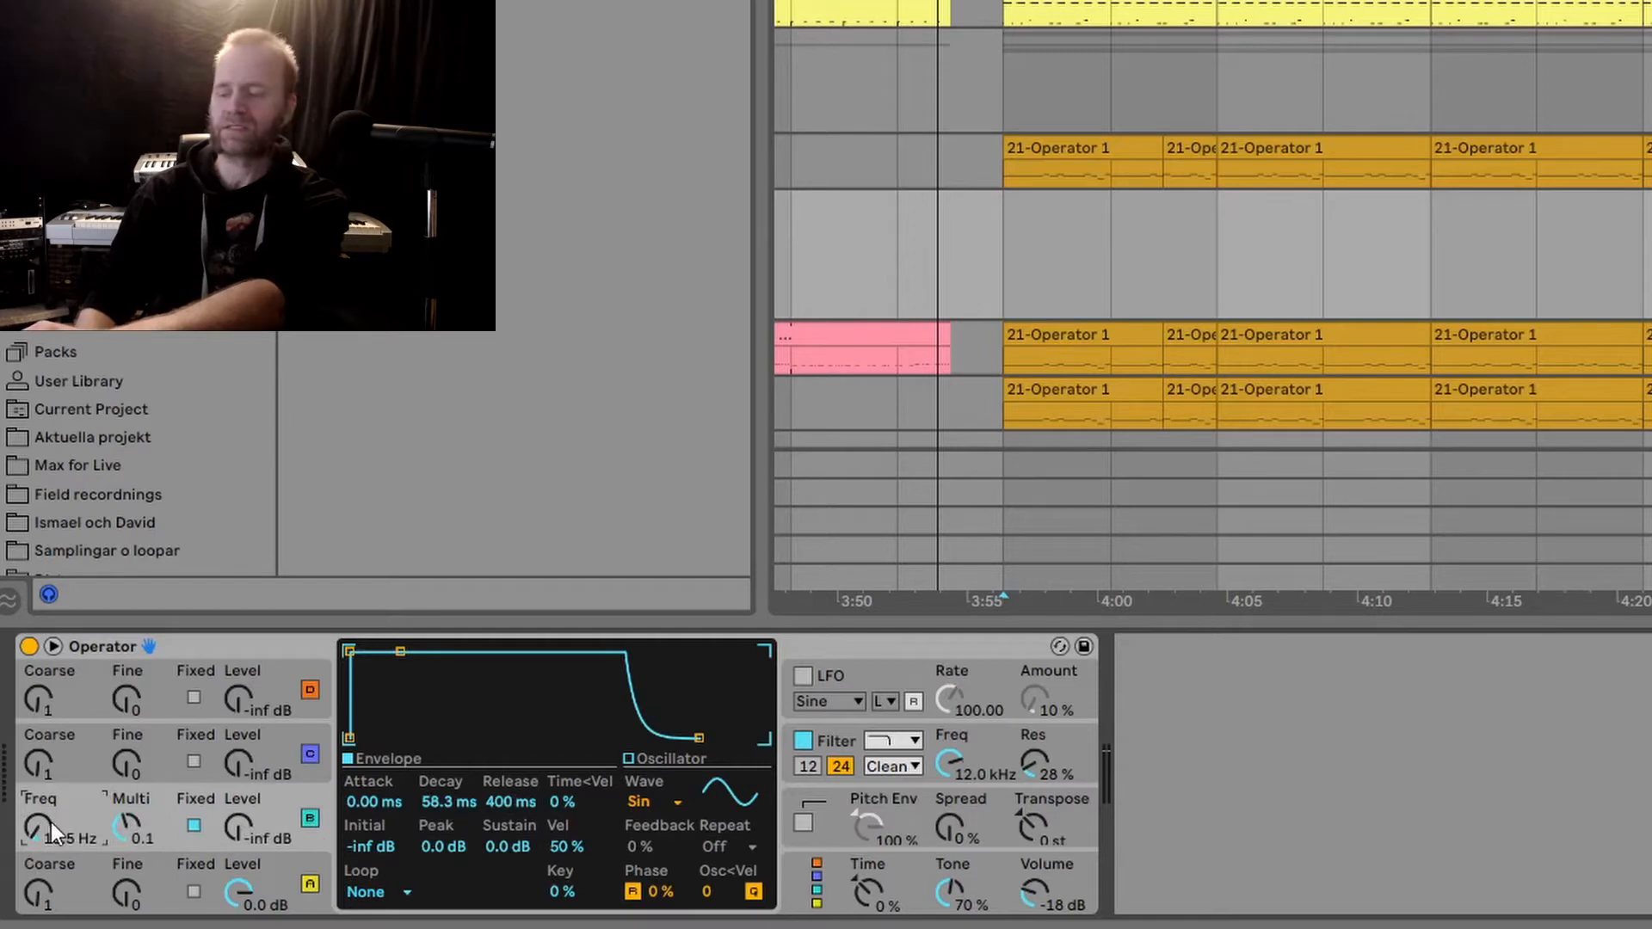
left_click_drag(238, 827, 239, 789)
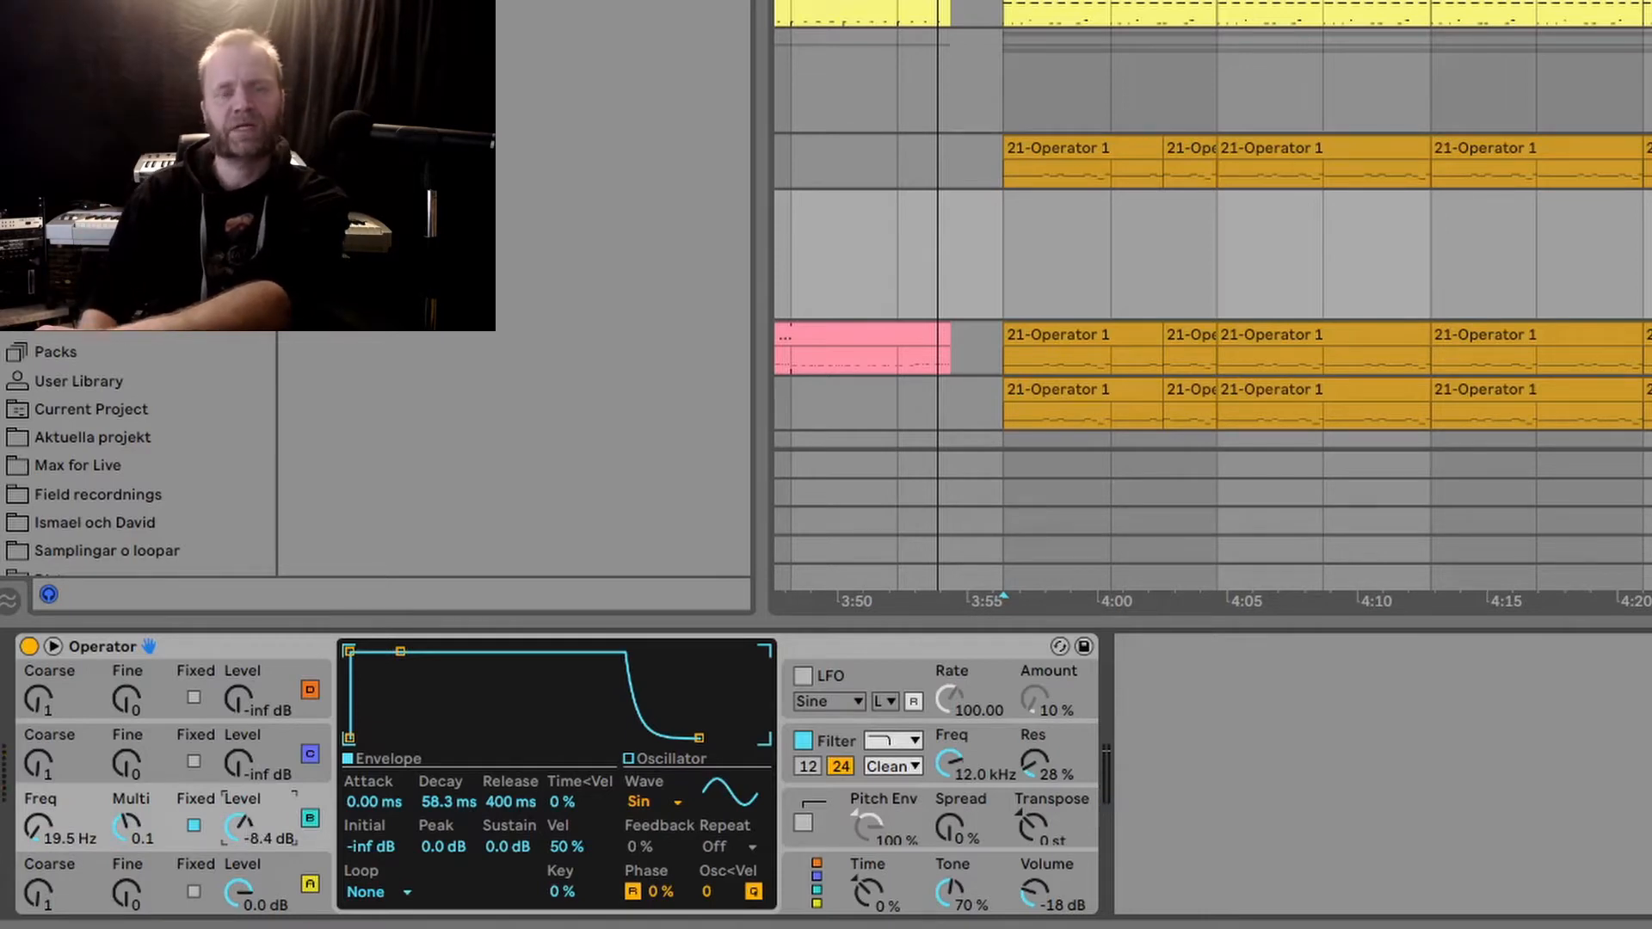
left_click_drag(238, 827, 238, 912)
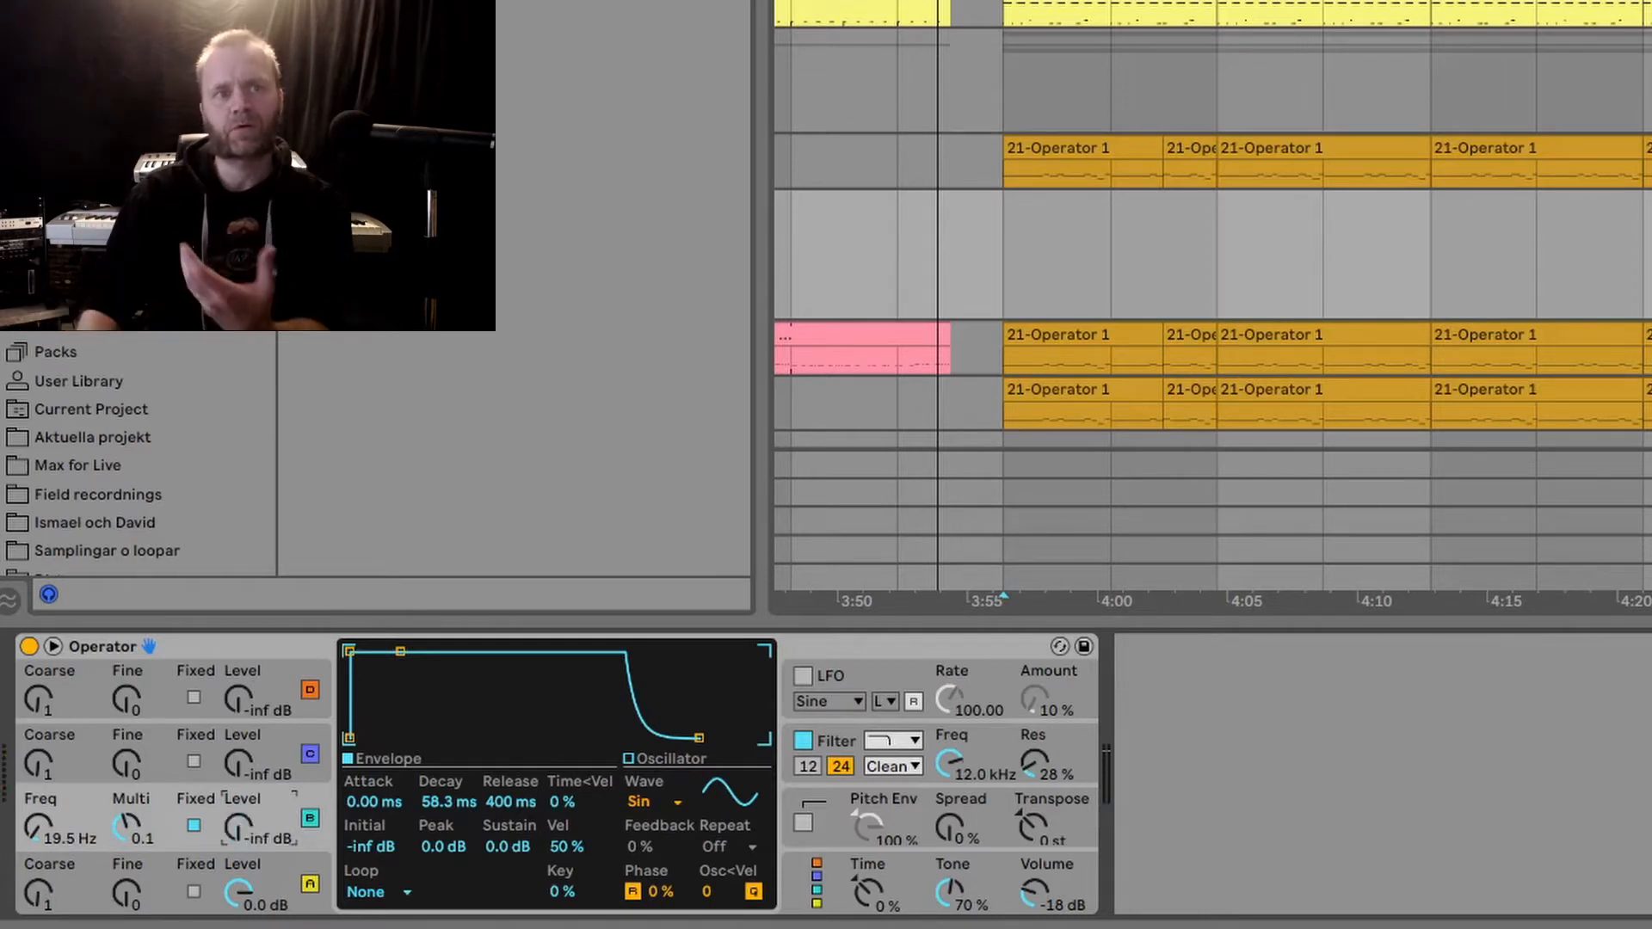
left_click(195, 826)
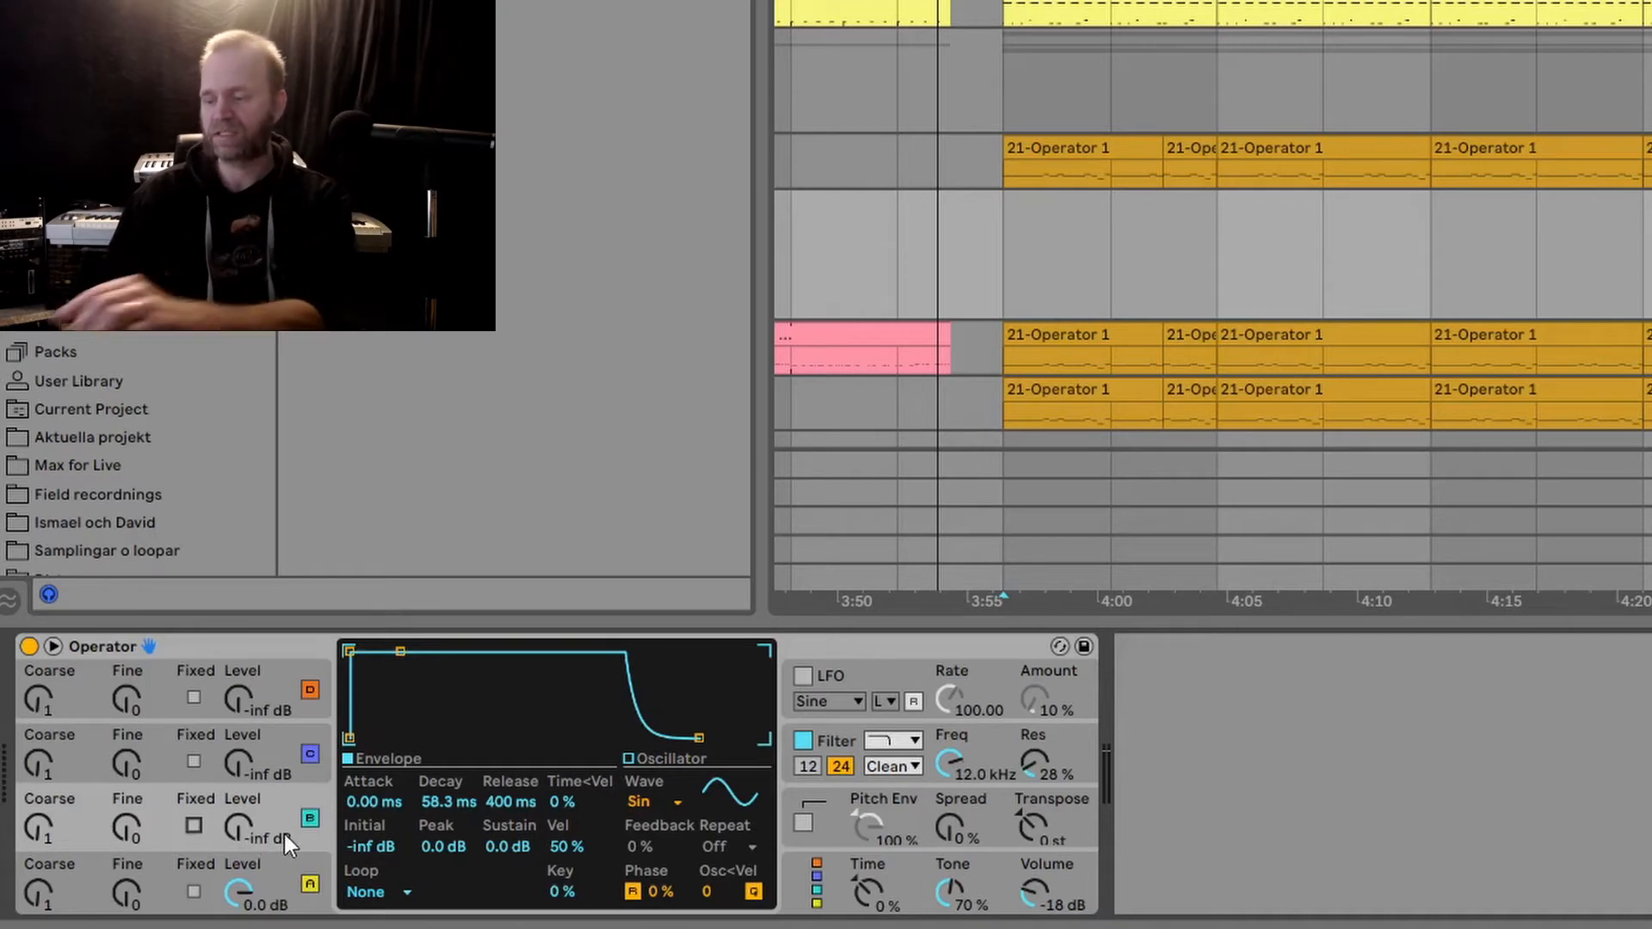
Set oscillator B's level to -18 dB, and try oscillator C at 0.0 dB with 28.5 ms decay and 0.0 dB sustain in its envelope.
mouse_move(241, 829)
left_mouse_down()
mouse_move(239, 791)
mouse_move(241, 849)
mouse_move(241, 817)
left_mouse_up()
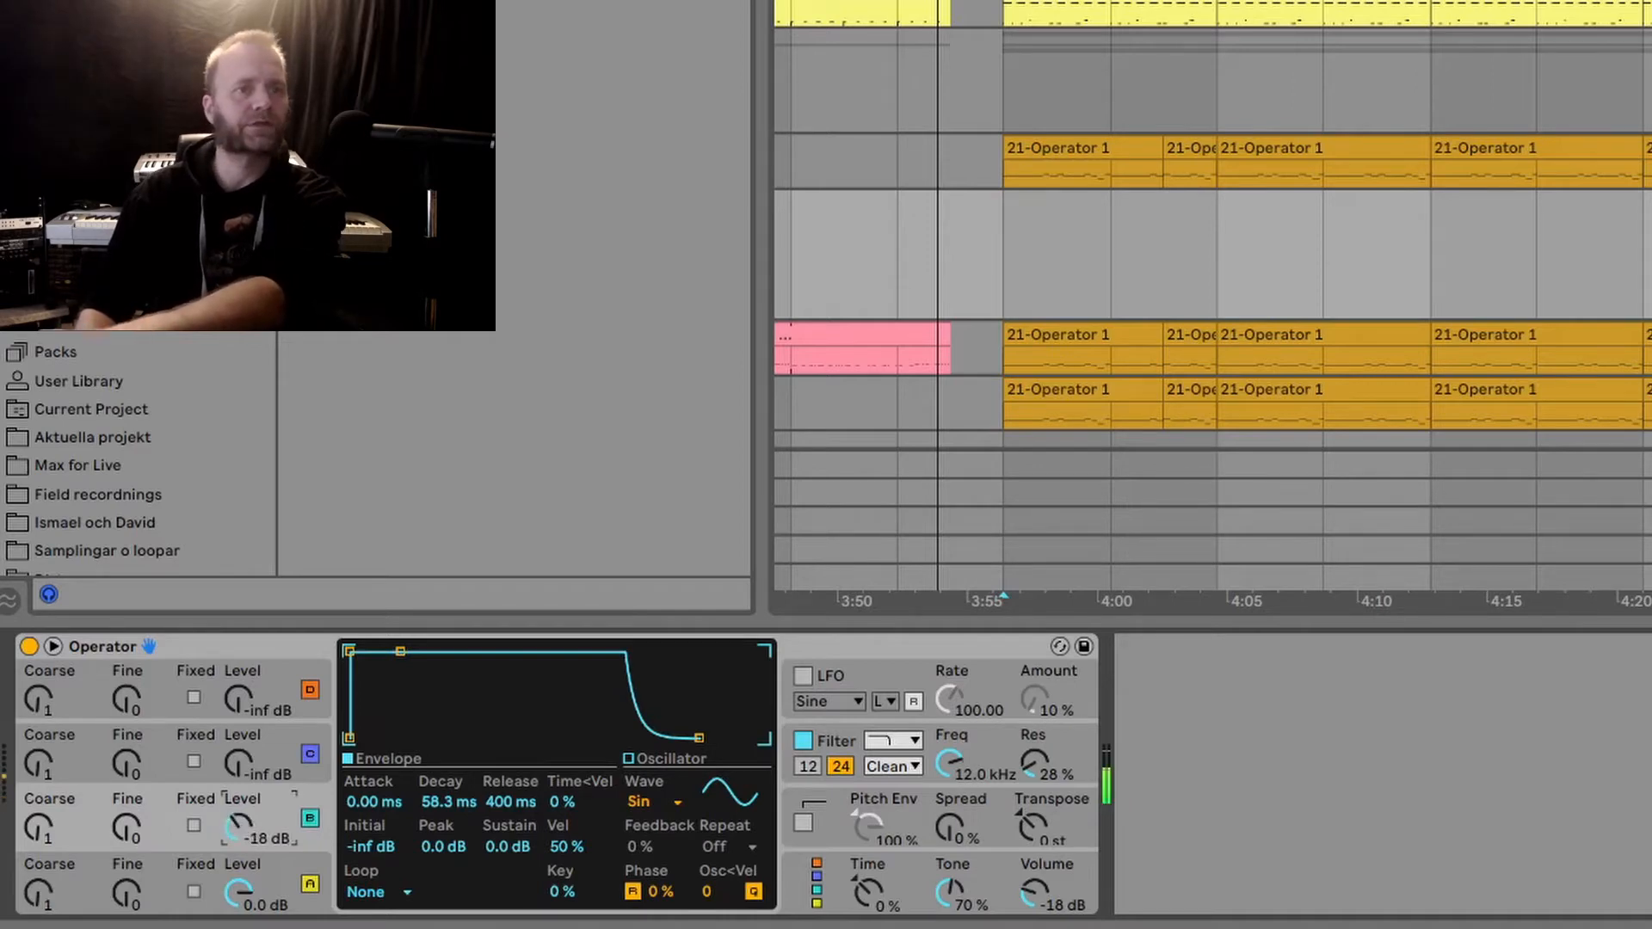
left_click(245, 755)
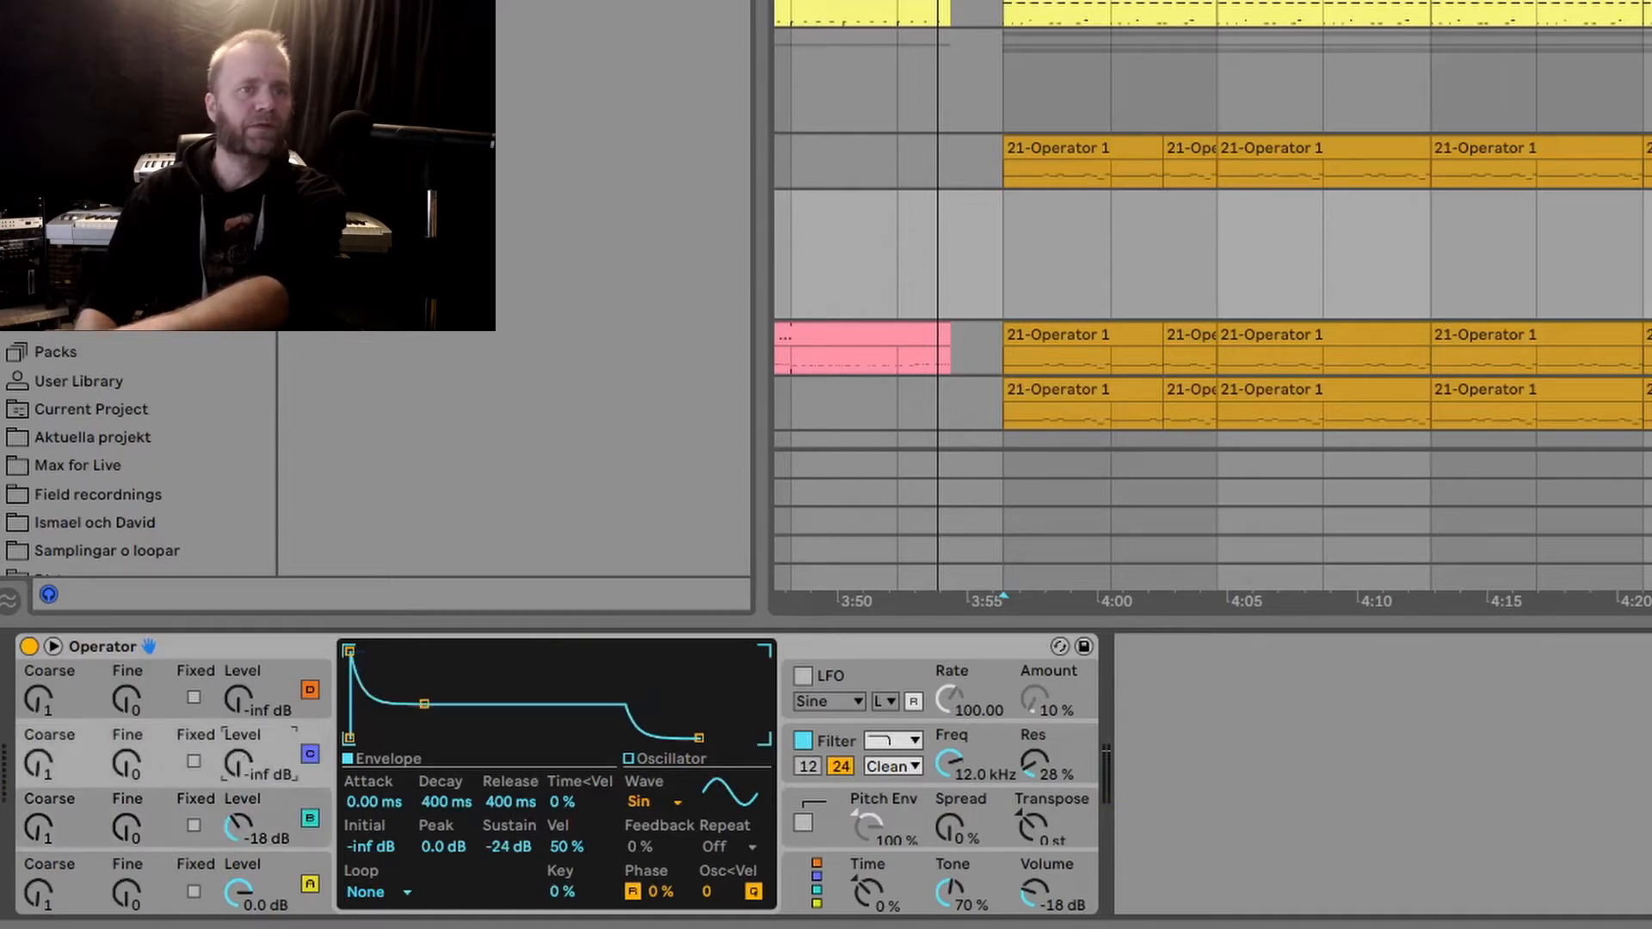
left_click(249, 828)
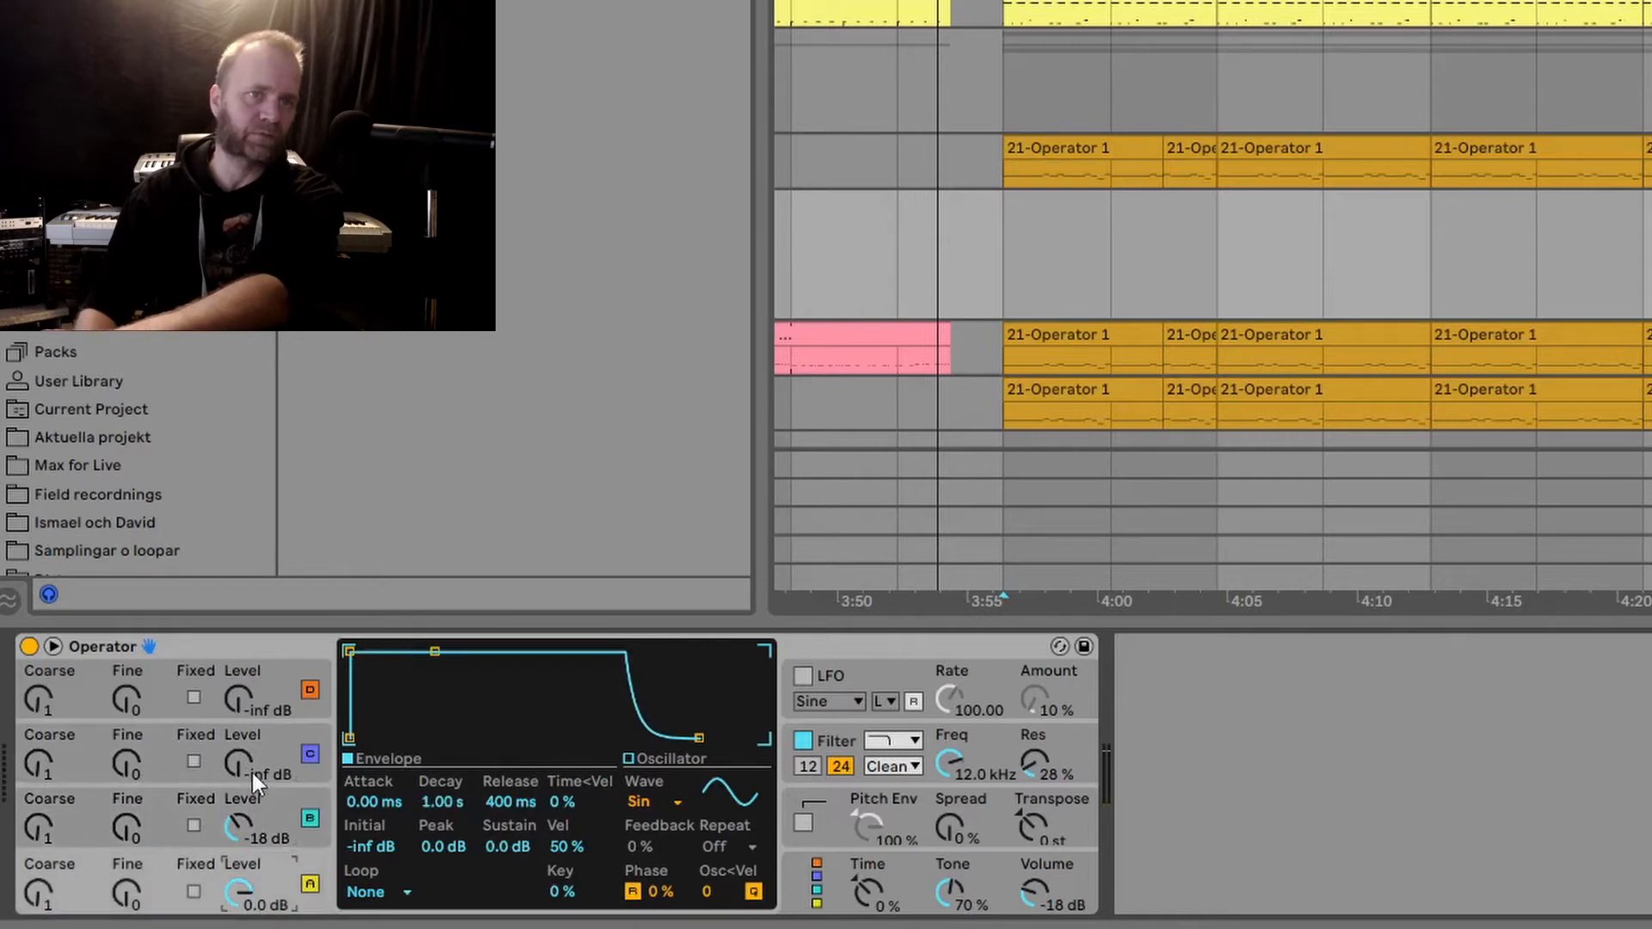
mouse_move(252, 772)
left_mouse_down()
mouse_move(251, 737)
mouse_move(251, 762)
left_mouse_up()
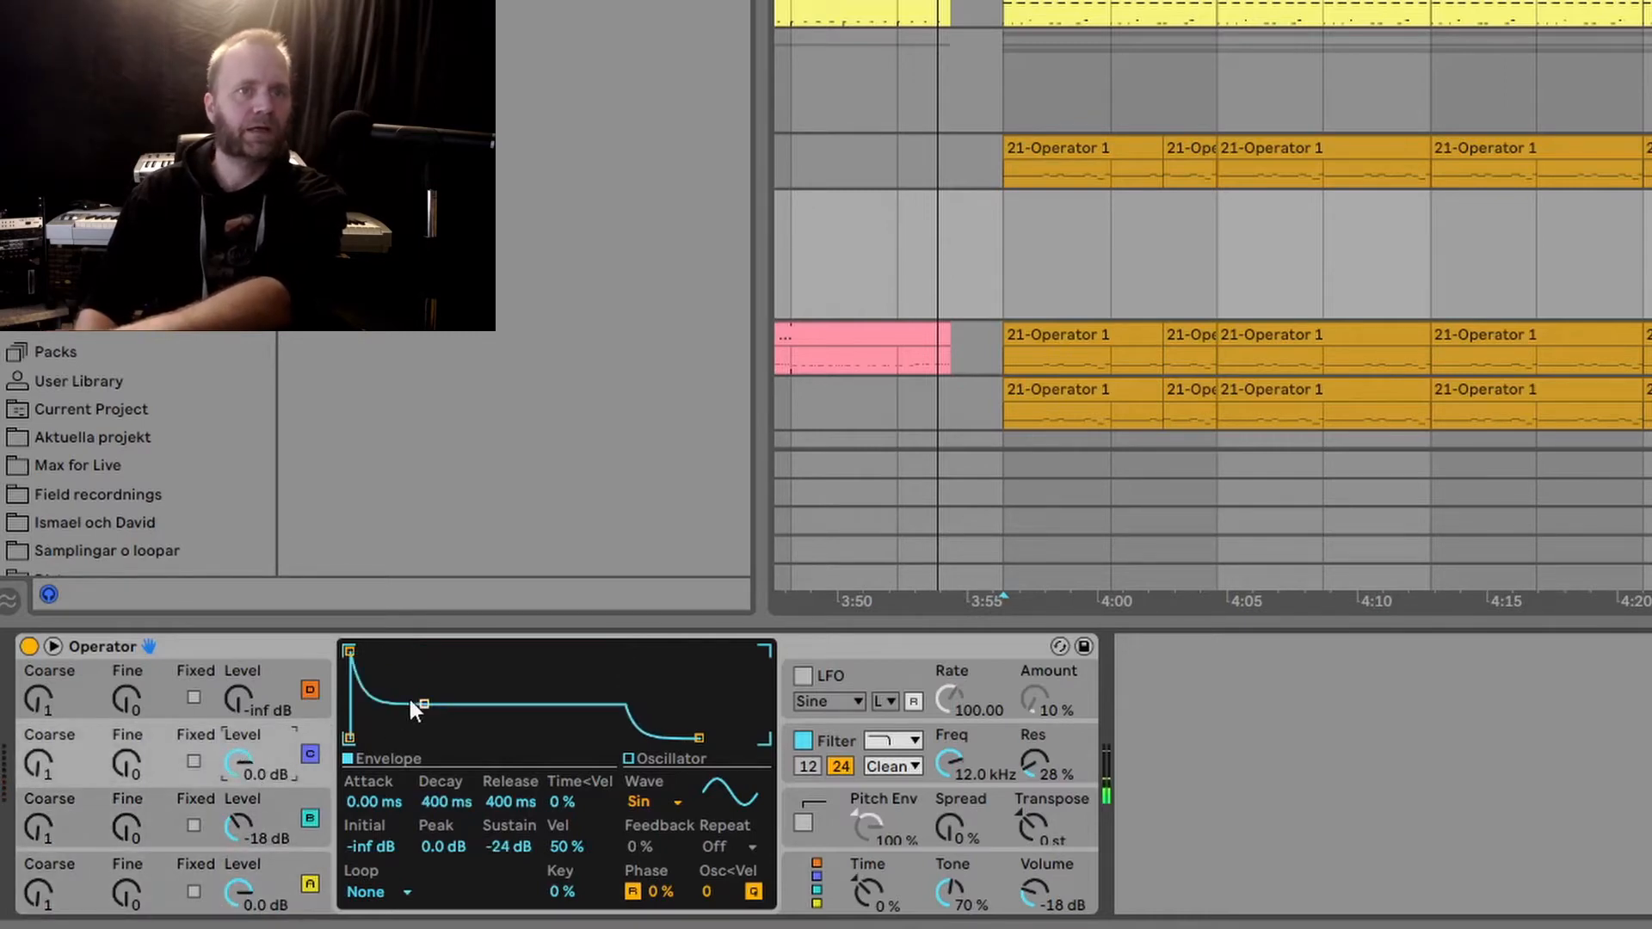
left_click_drag(422, 703, 389, 651)
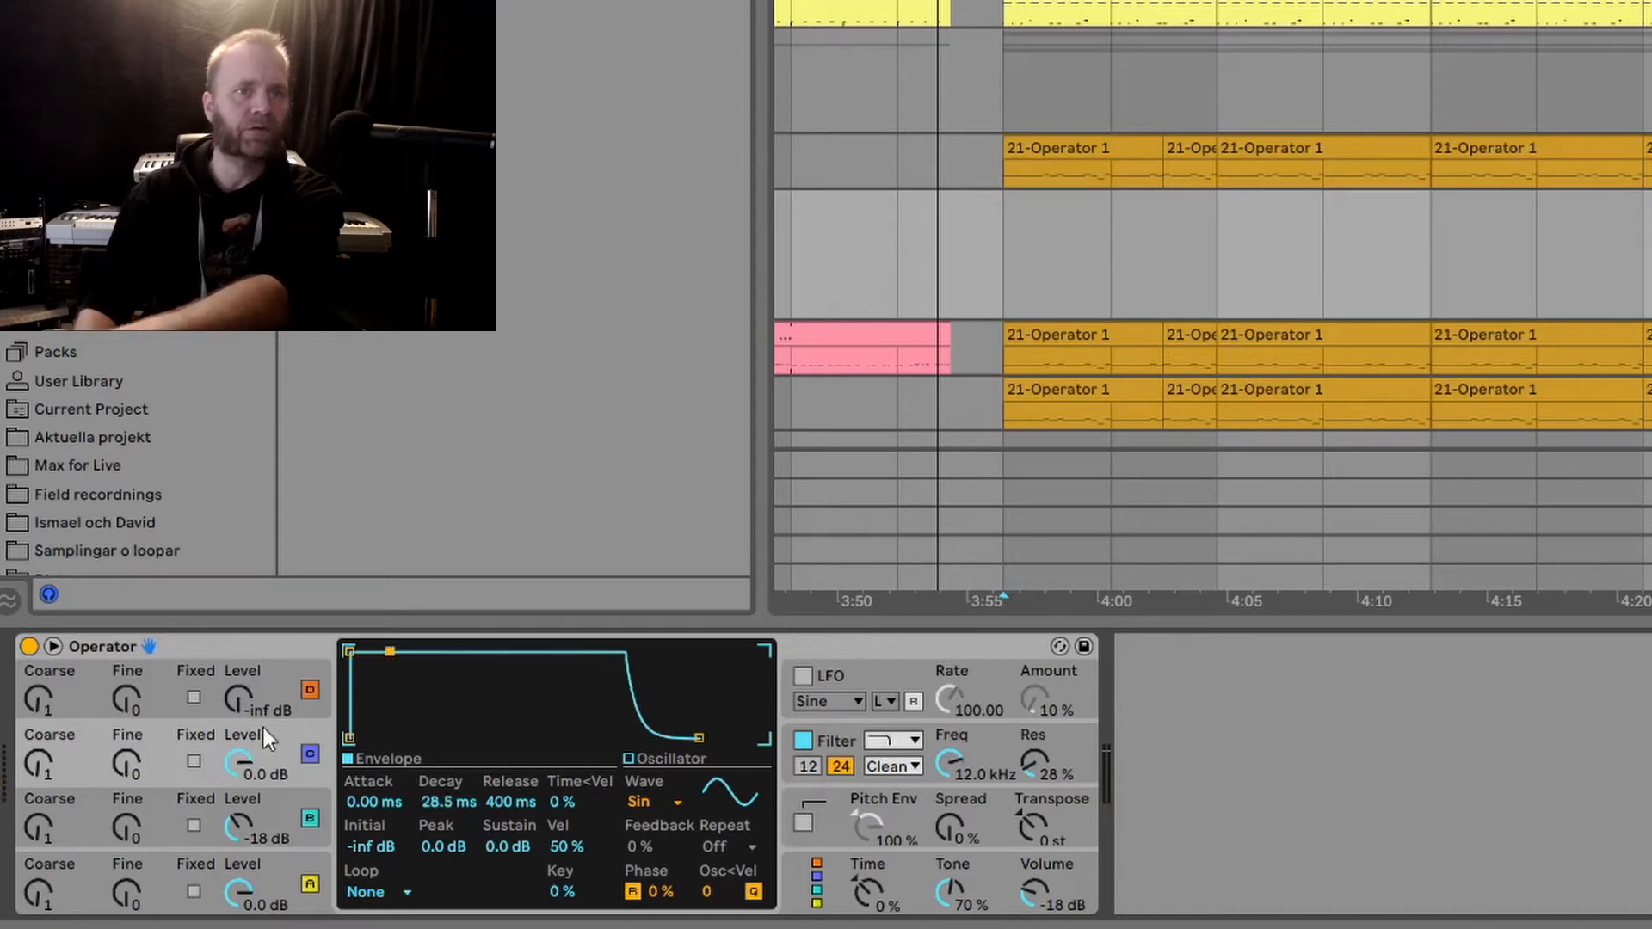
mouse_move(246, 766)
left_mouse_down()
mouse_move(246, 790)
mouse_move(249, 767)
left_mouse_up()
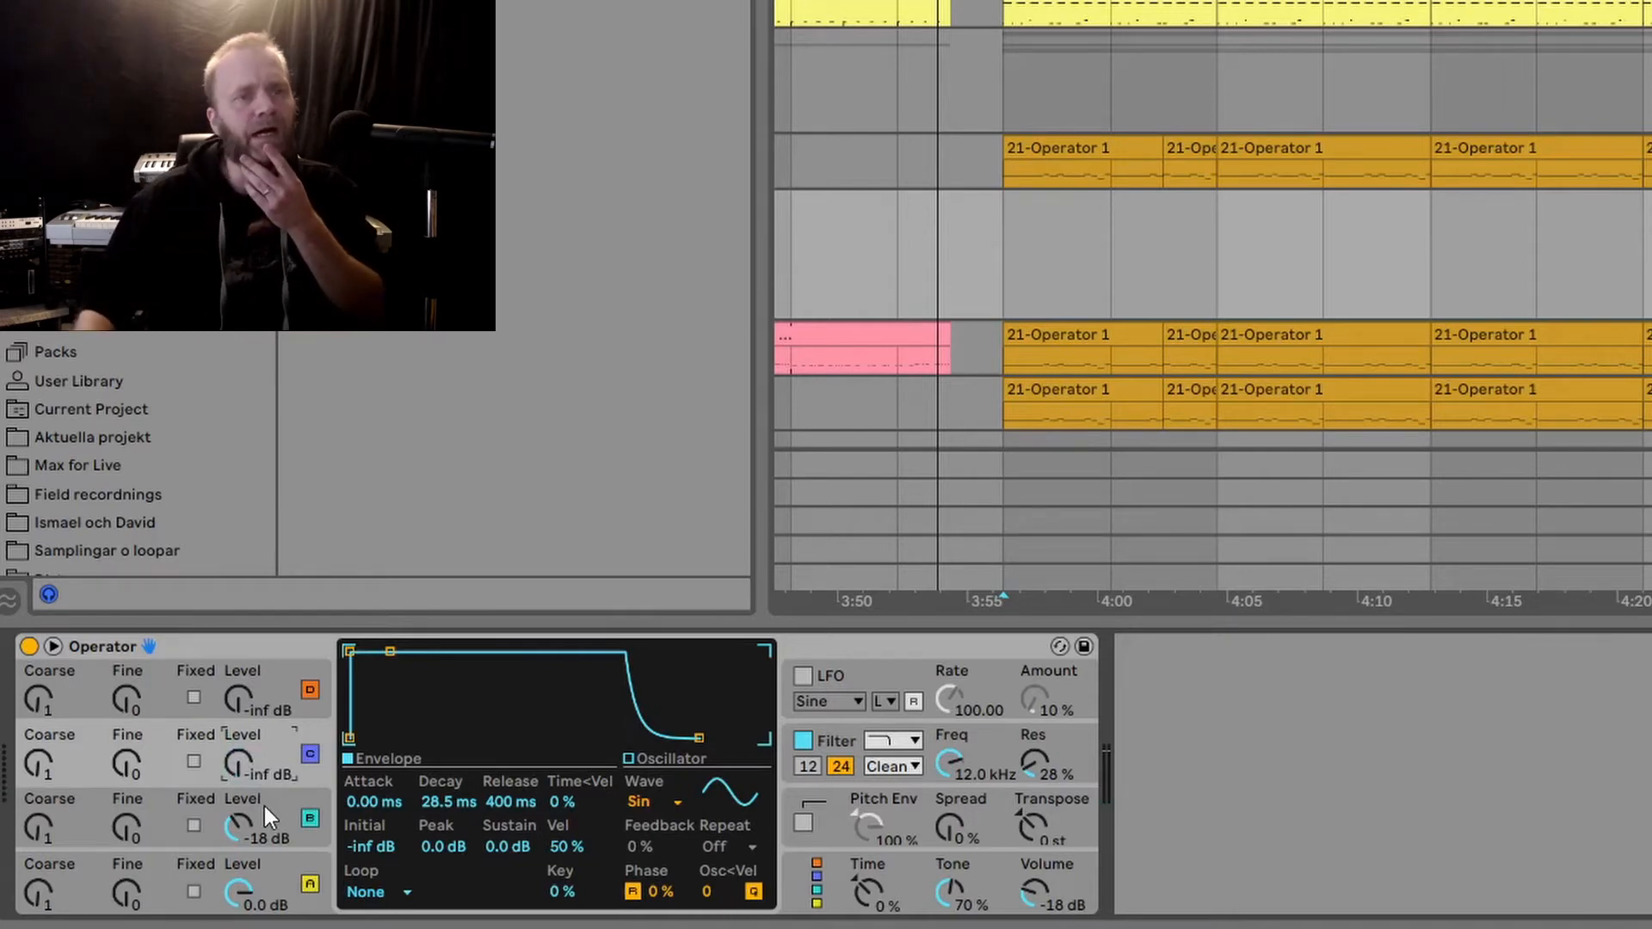
Set oscillator B's Coarse tuning to 0.5, sweep its level up to -2.5 dB and bring it back to -inf dB.
left_click_drag(244, 825, 246, 827)
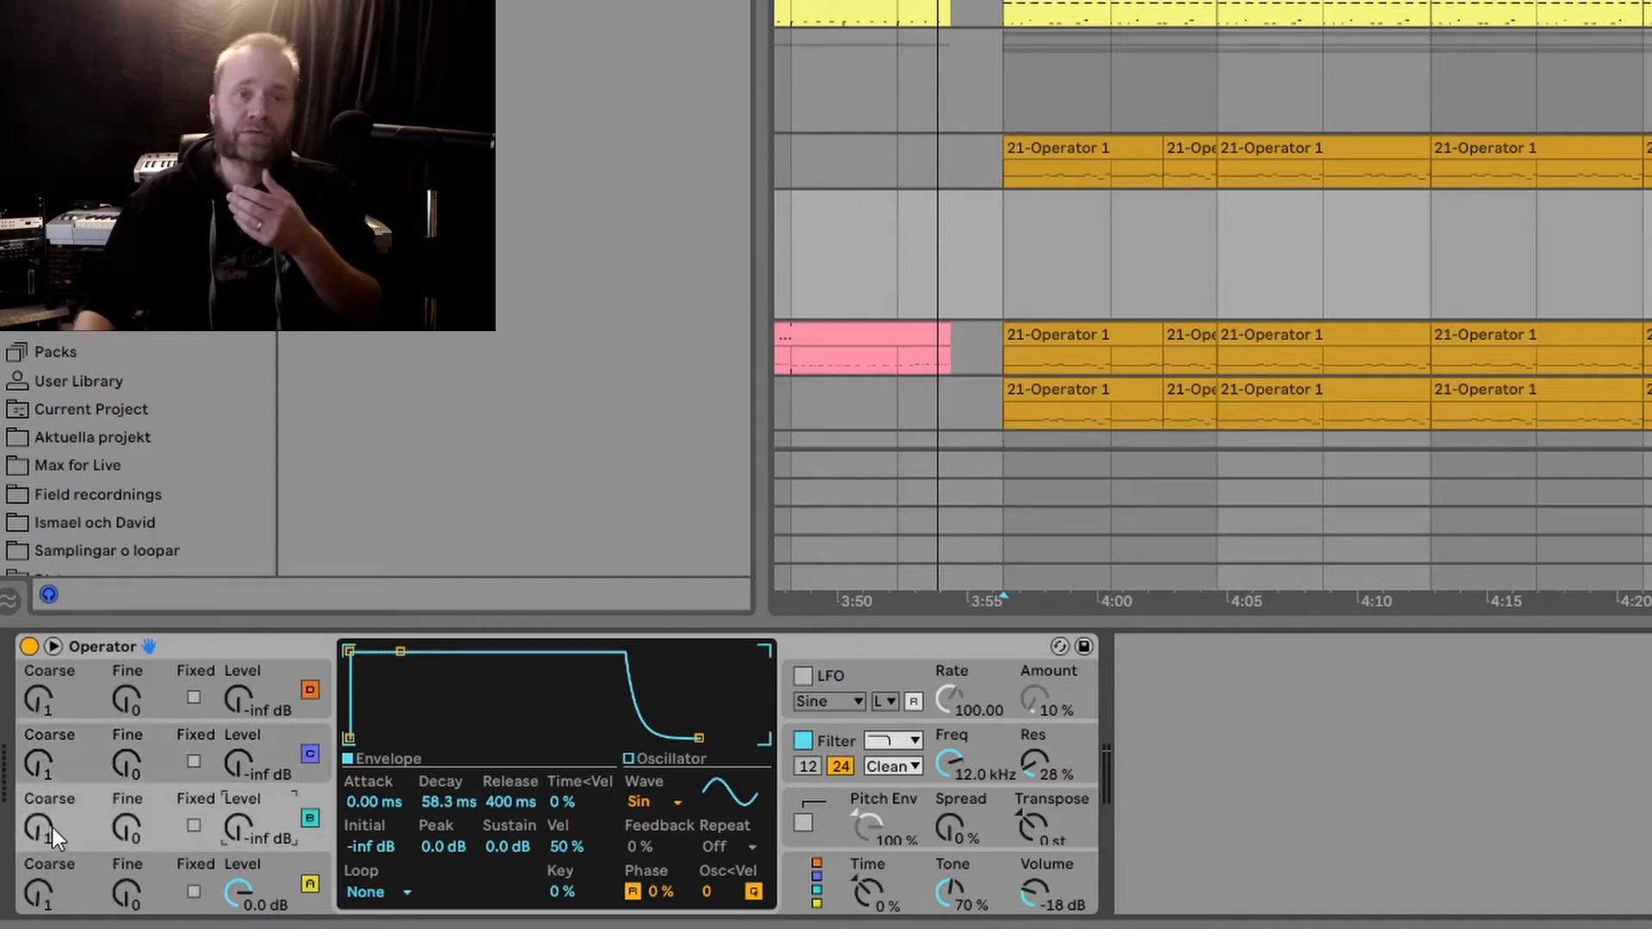
left_click_drag(53, 828, 53, 839)
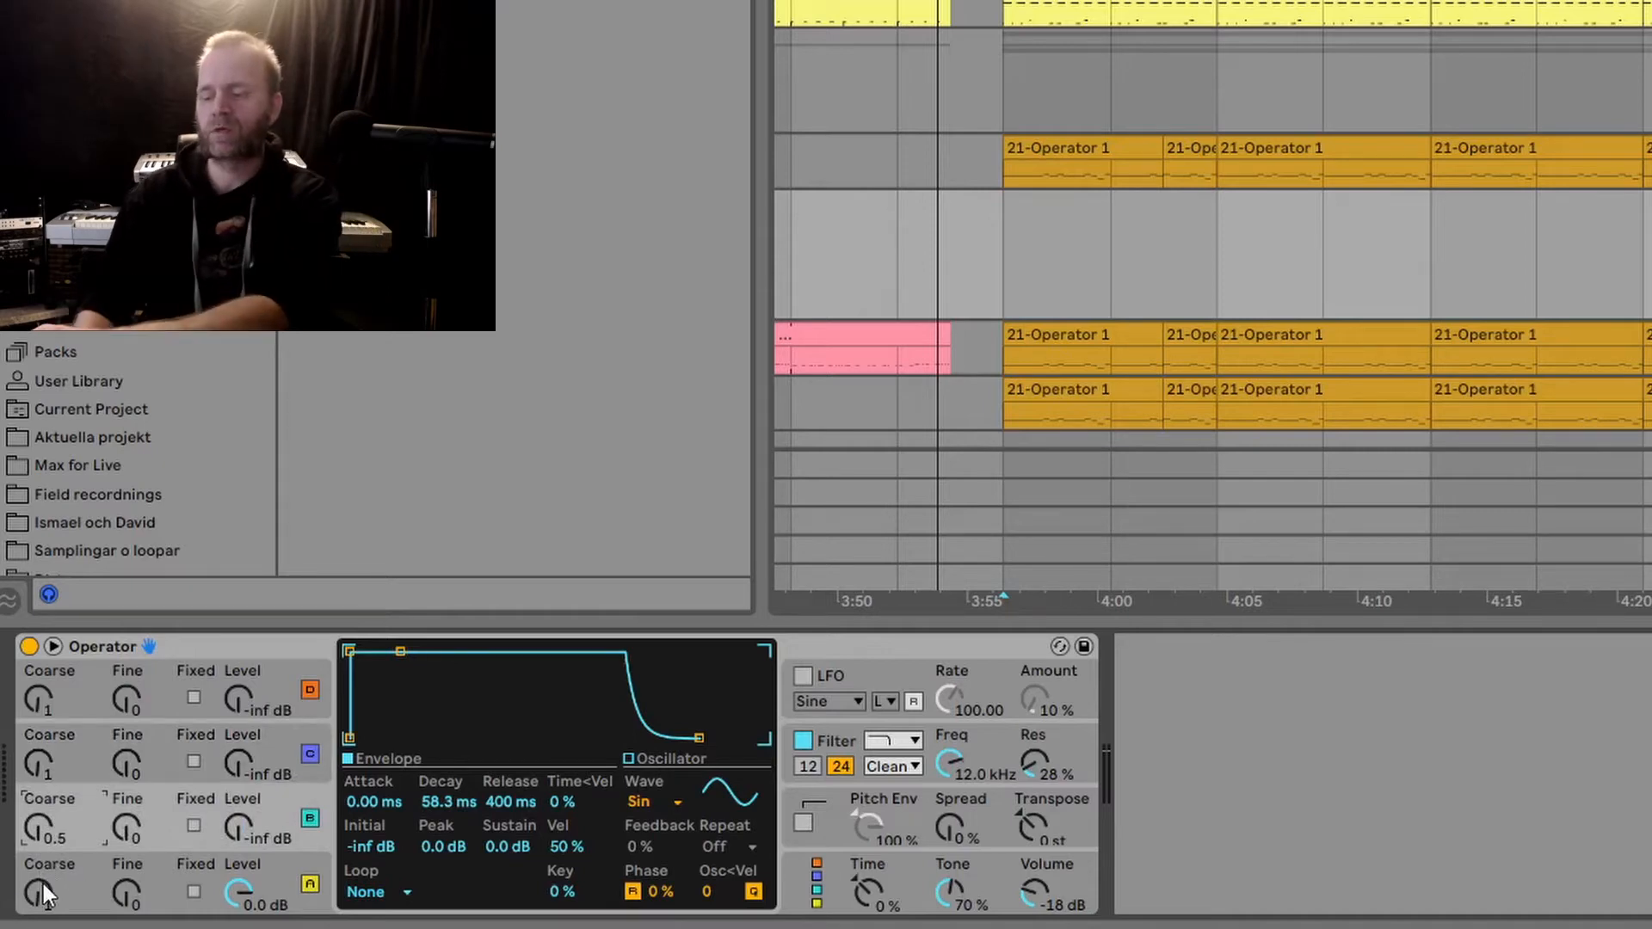
left_click_drag(238, 831, 238, 769)
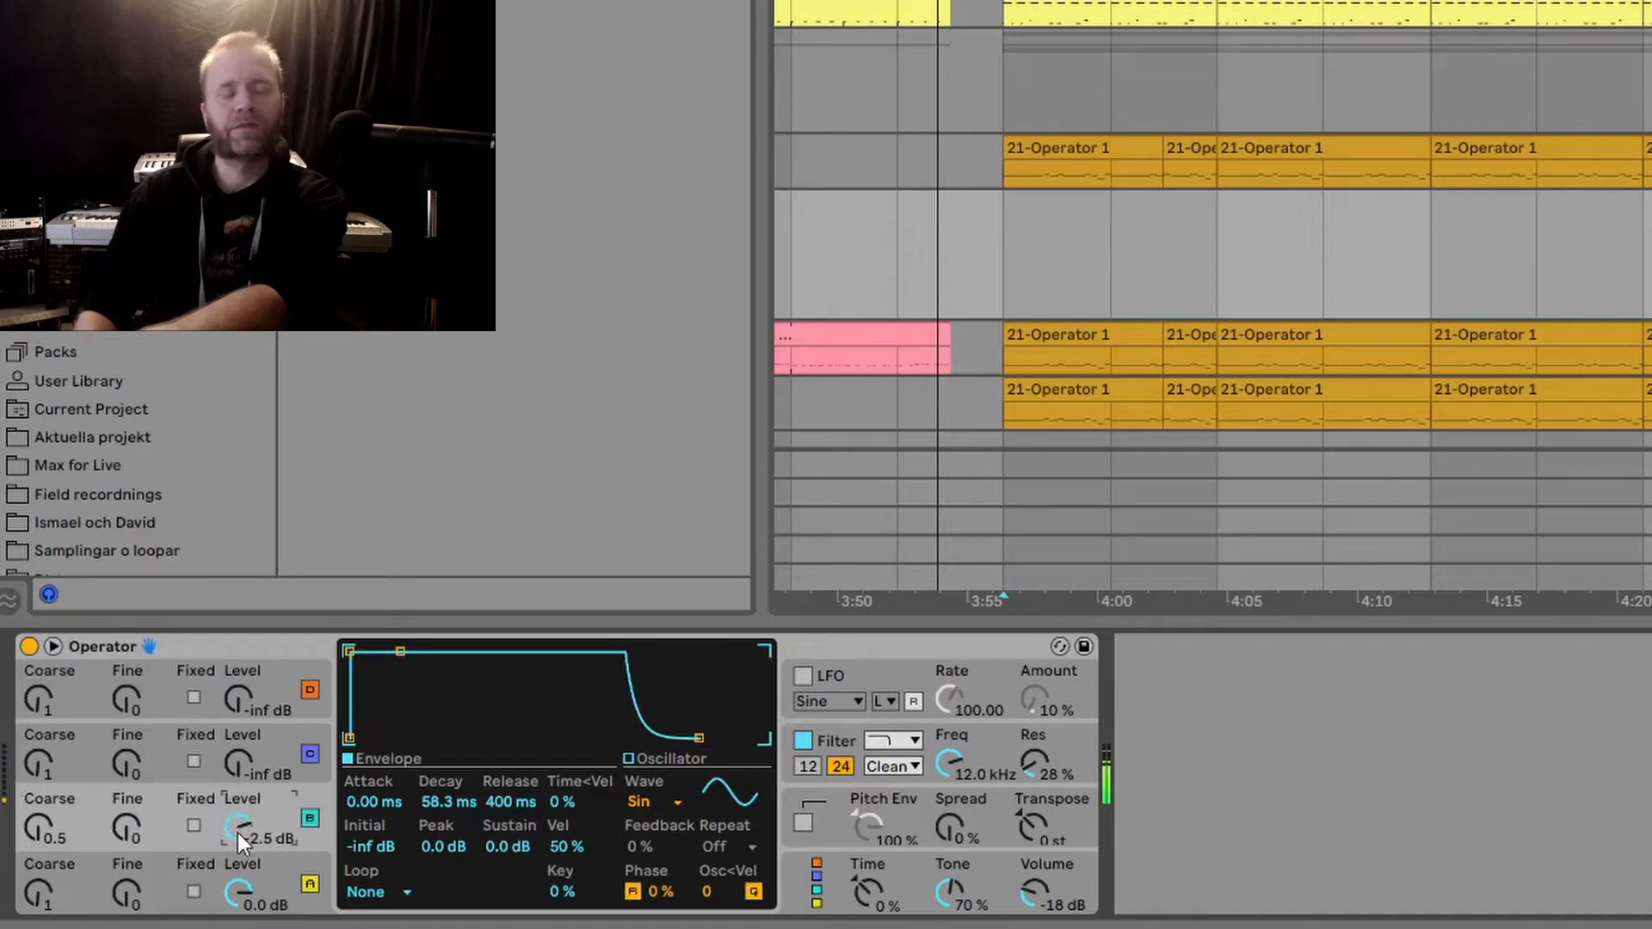
left_click_drag(237, 833, 238, 878)
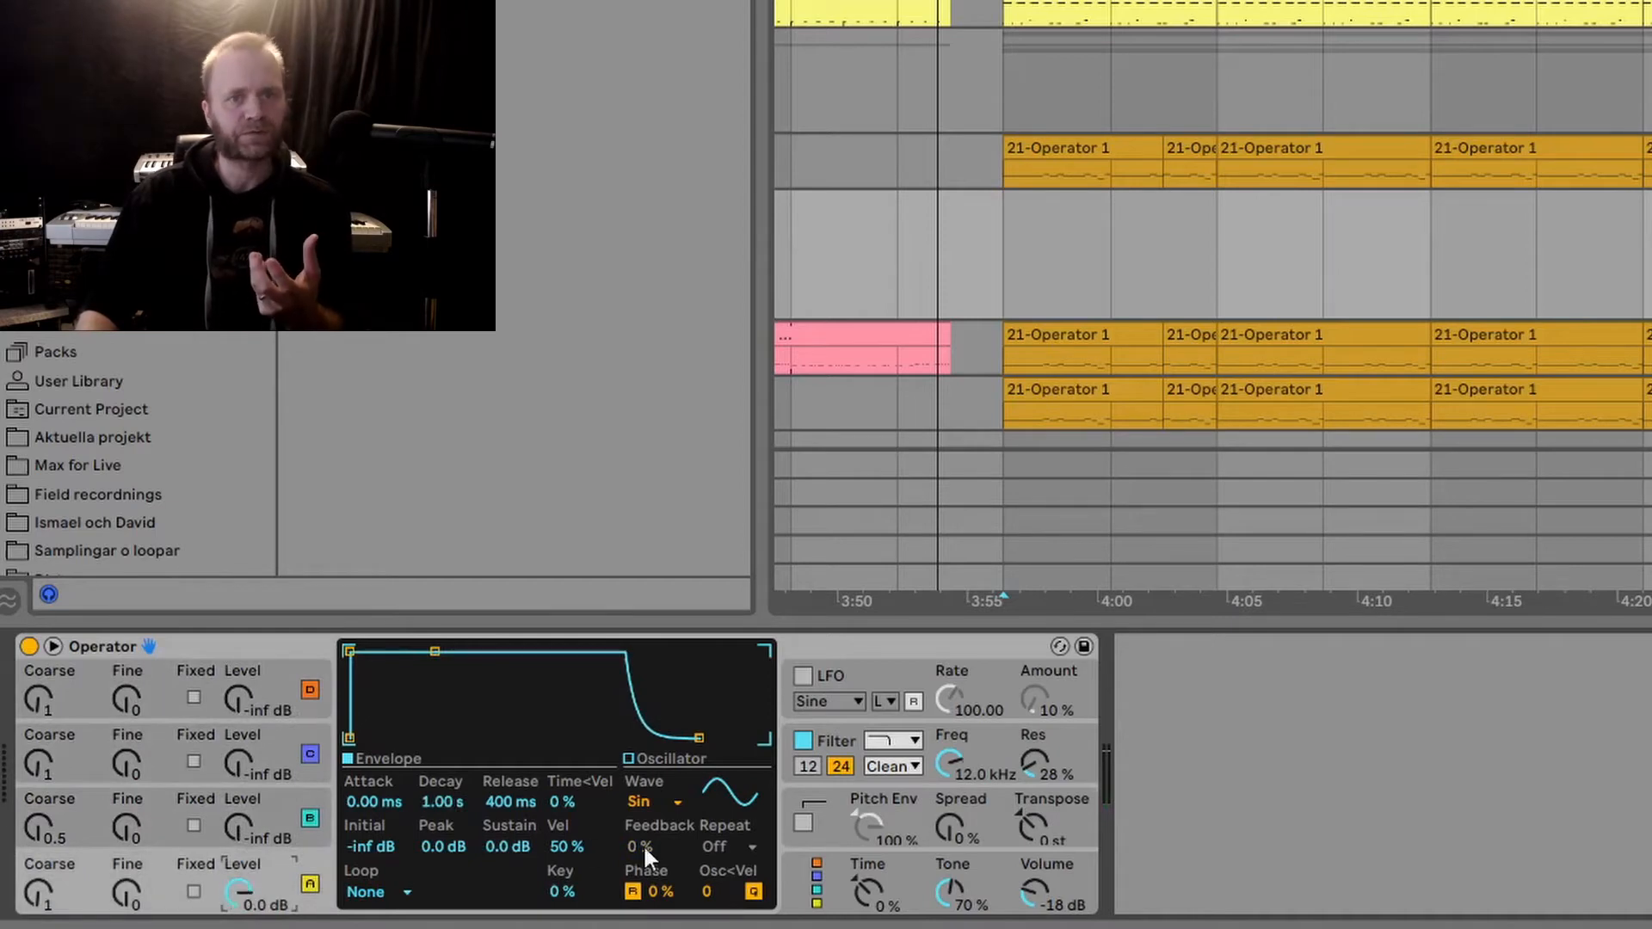
Show Operator's algorithm options, and raise oscillator B's level to -10 dB.
left_click(811, 908)
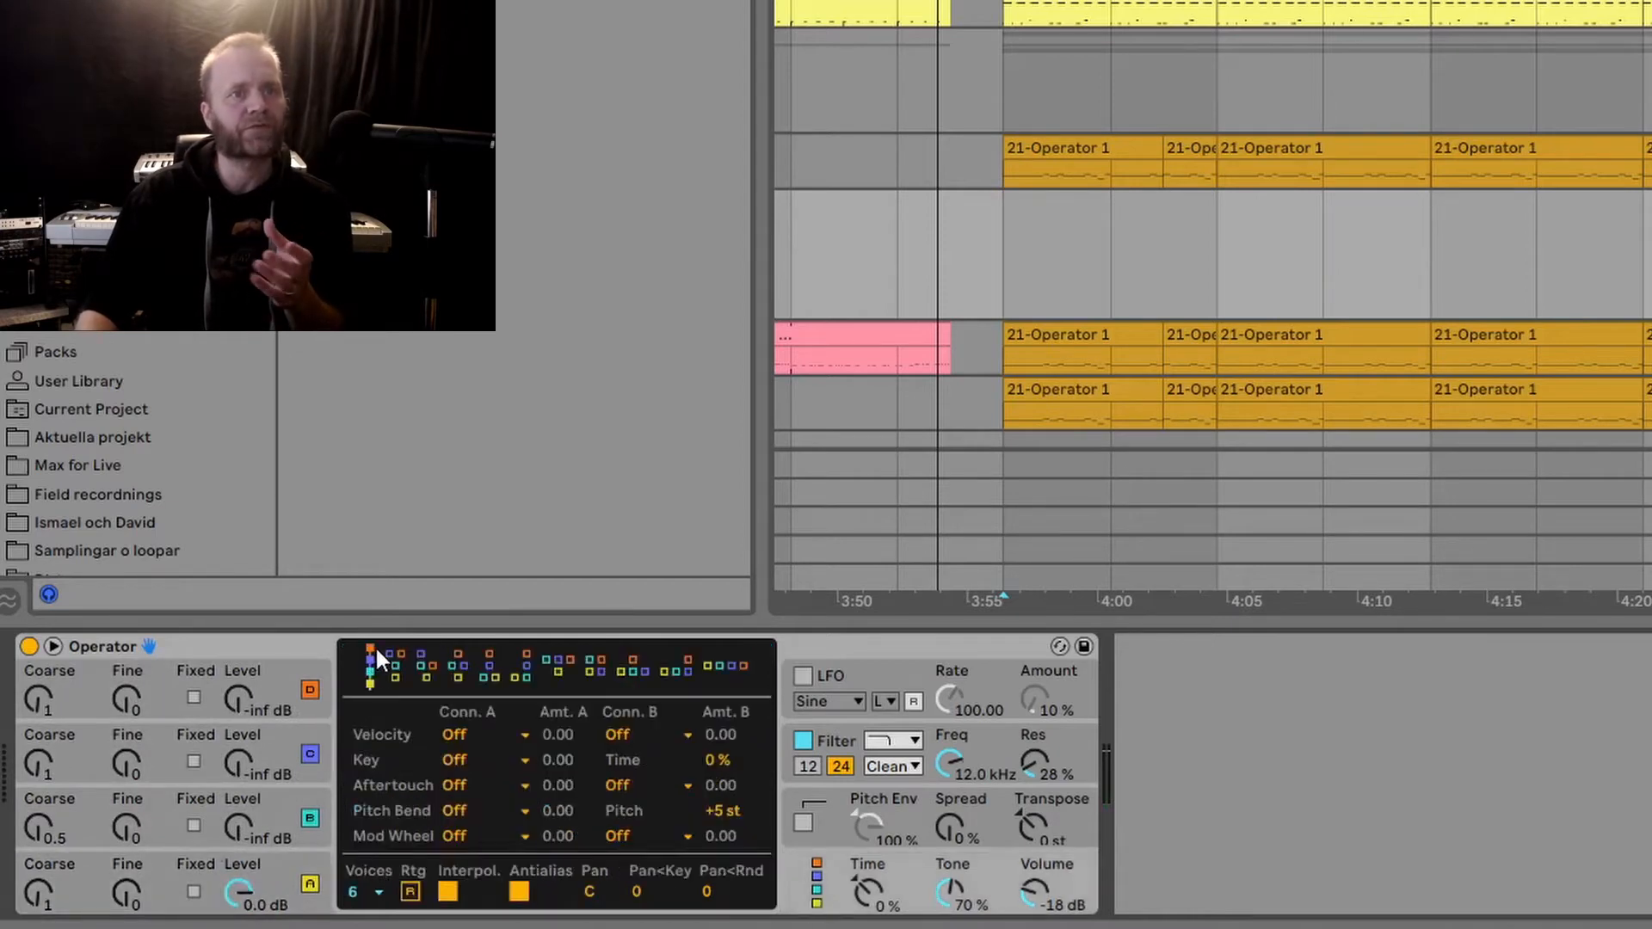
left_click(271, 867)
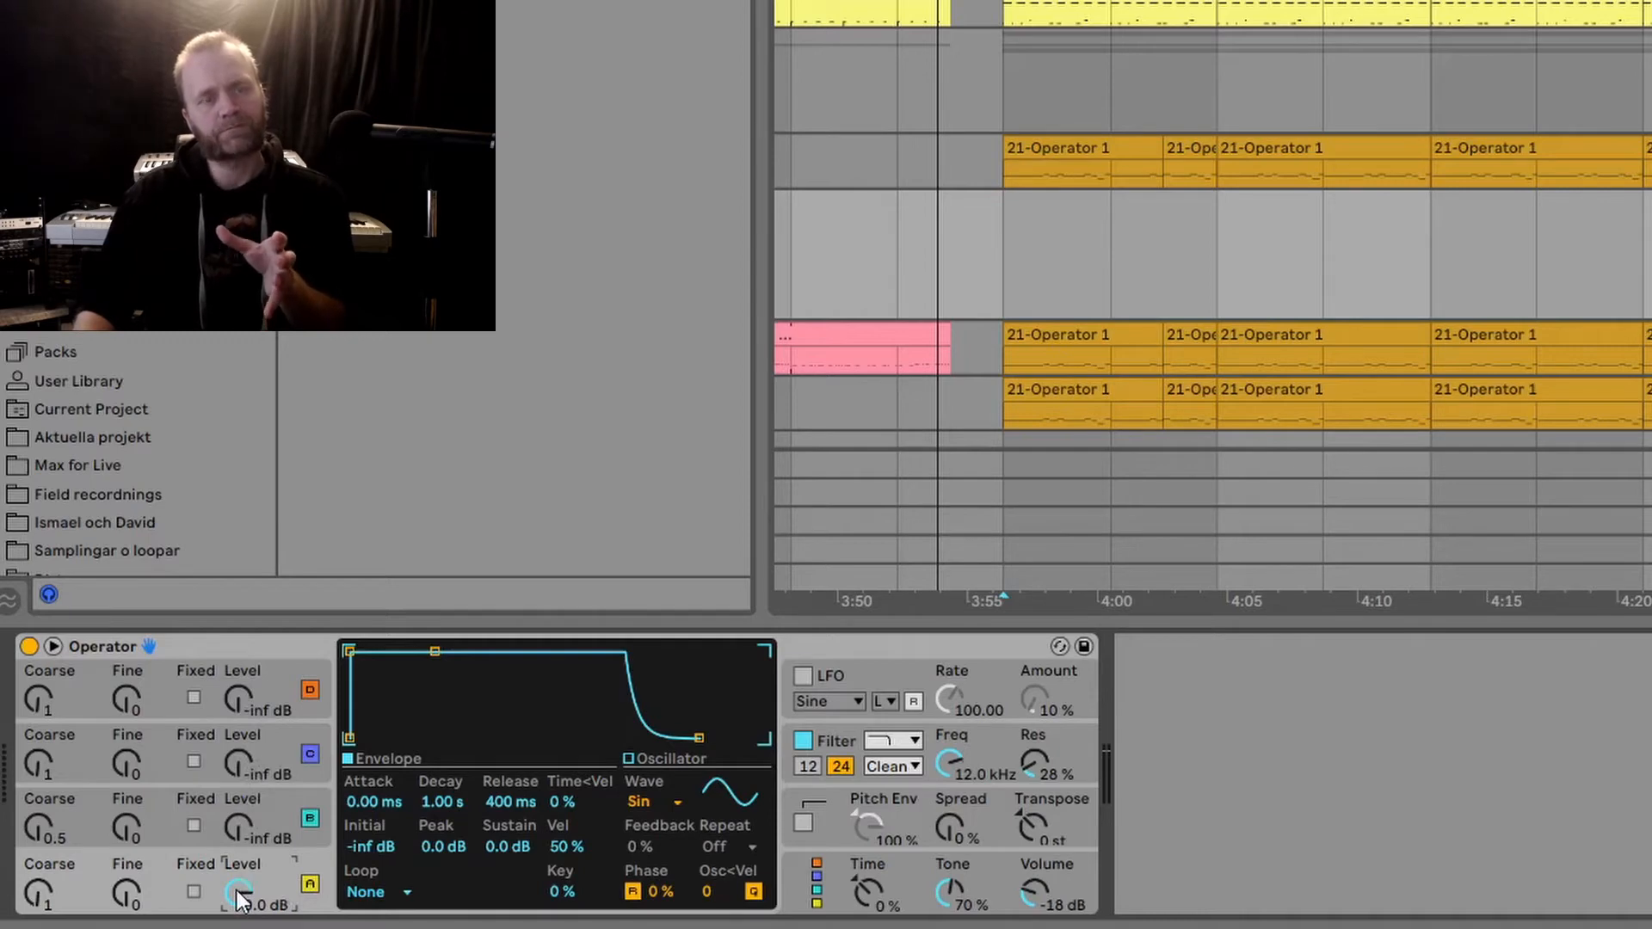
left_click(236, 851)
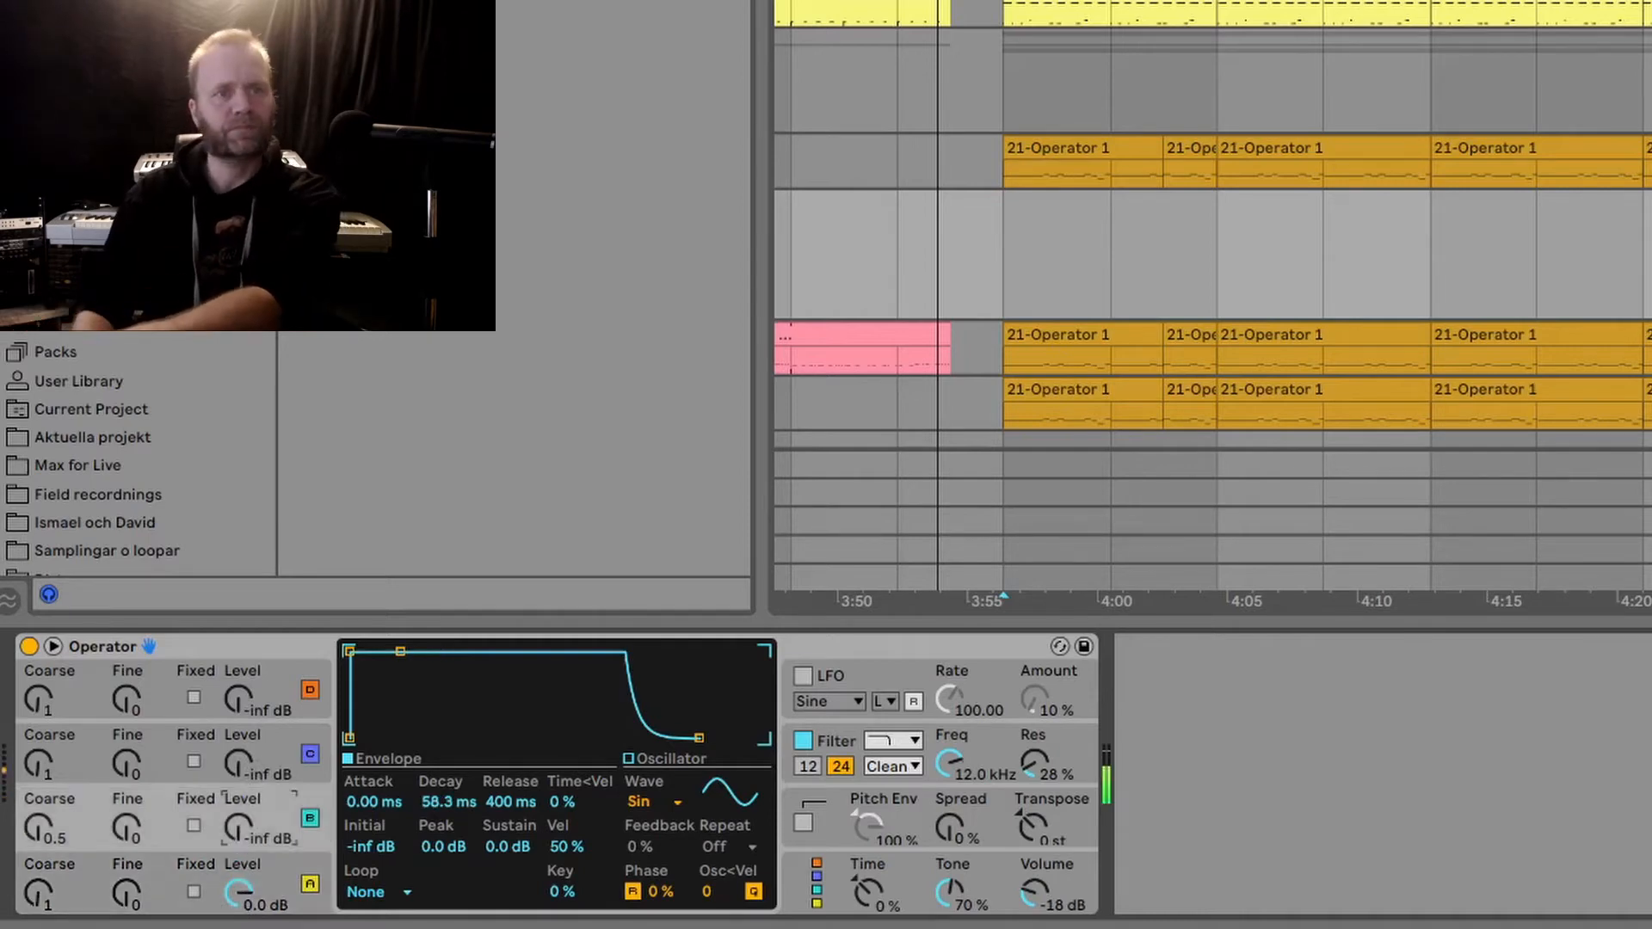
left_click_drag(236, 851, 235, 821)
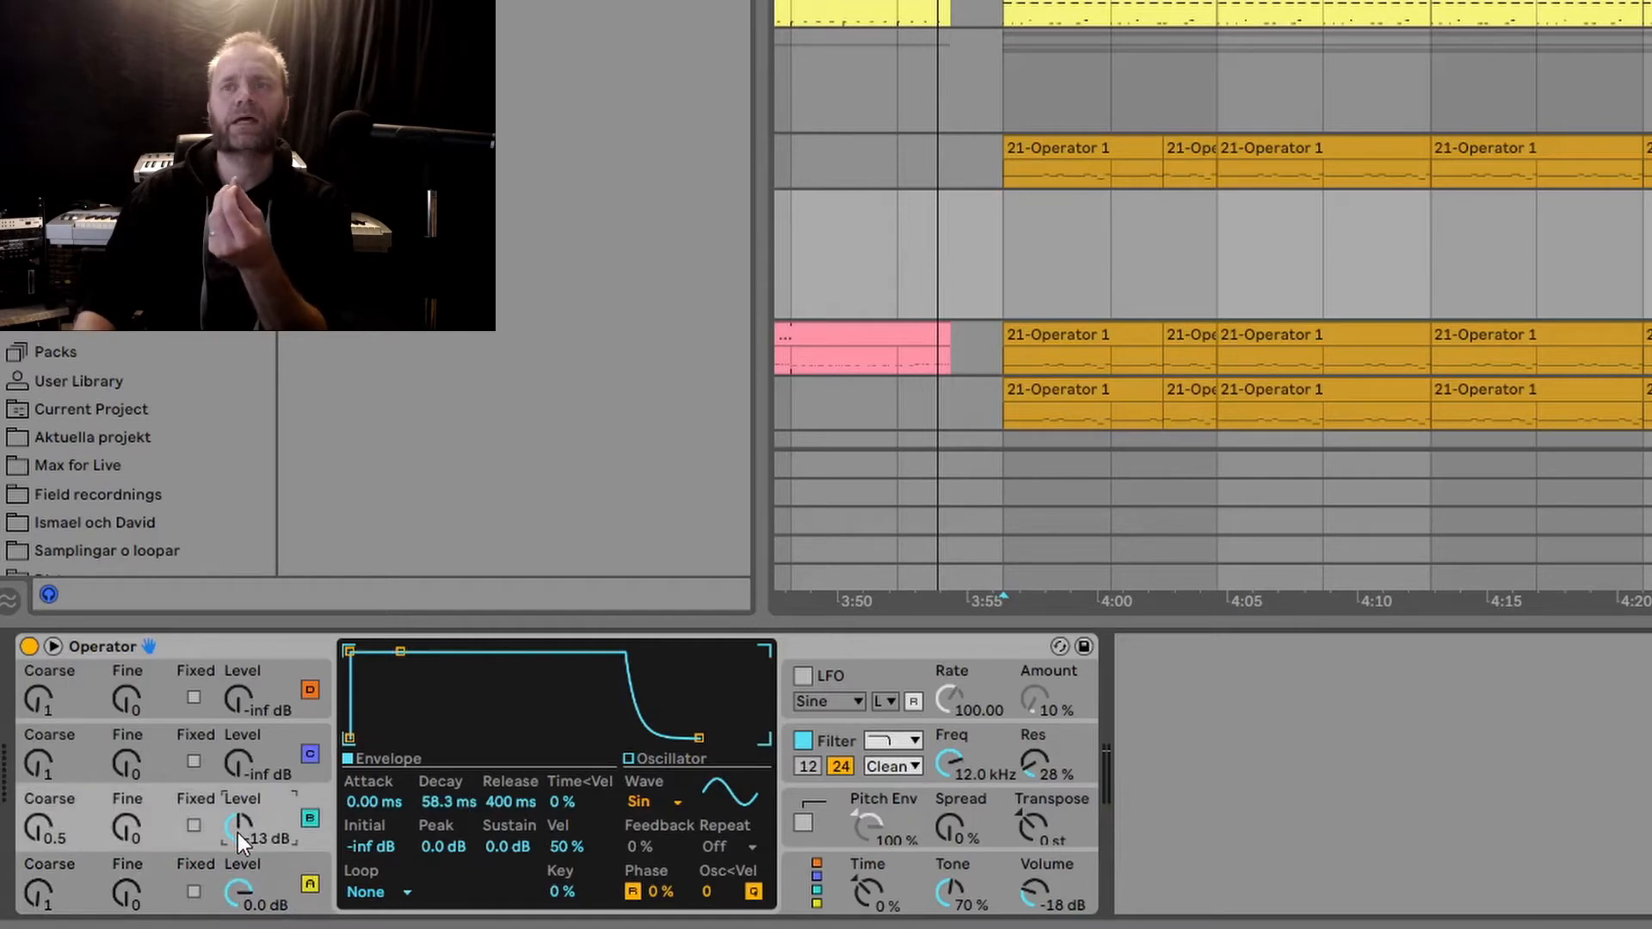
mouse_move(237, 833)
left_mouse_down()
mouse_move(237, 816)
mouse_move(241, 839)
left_mouse_up()
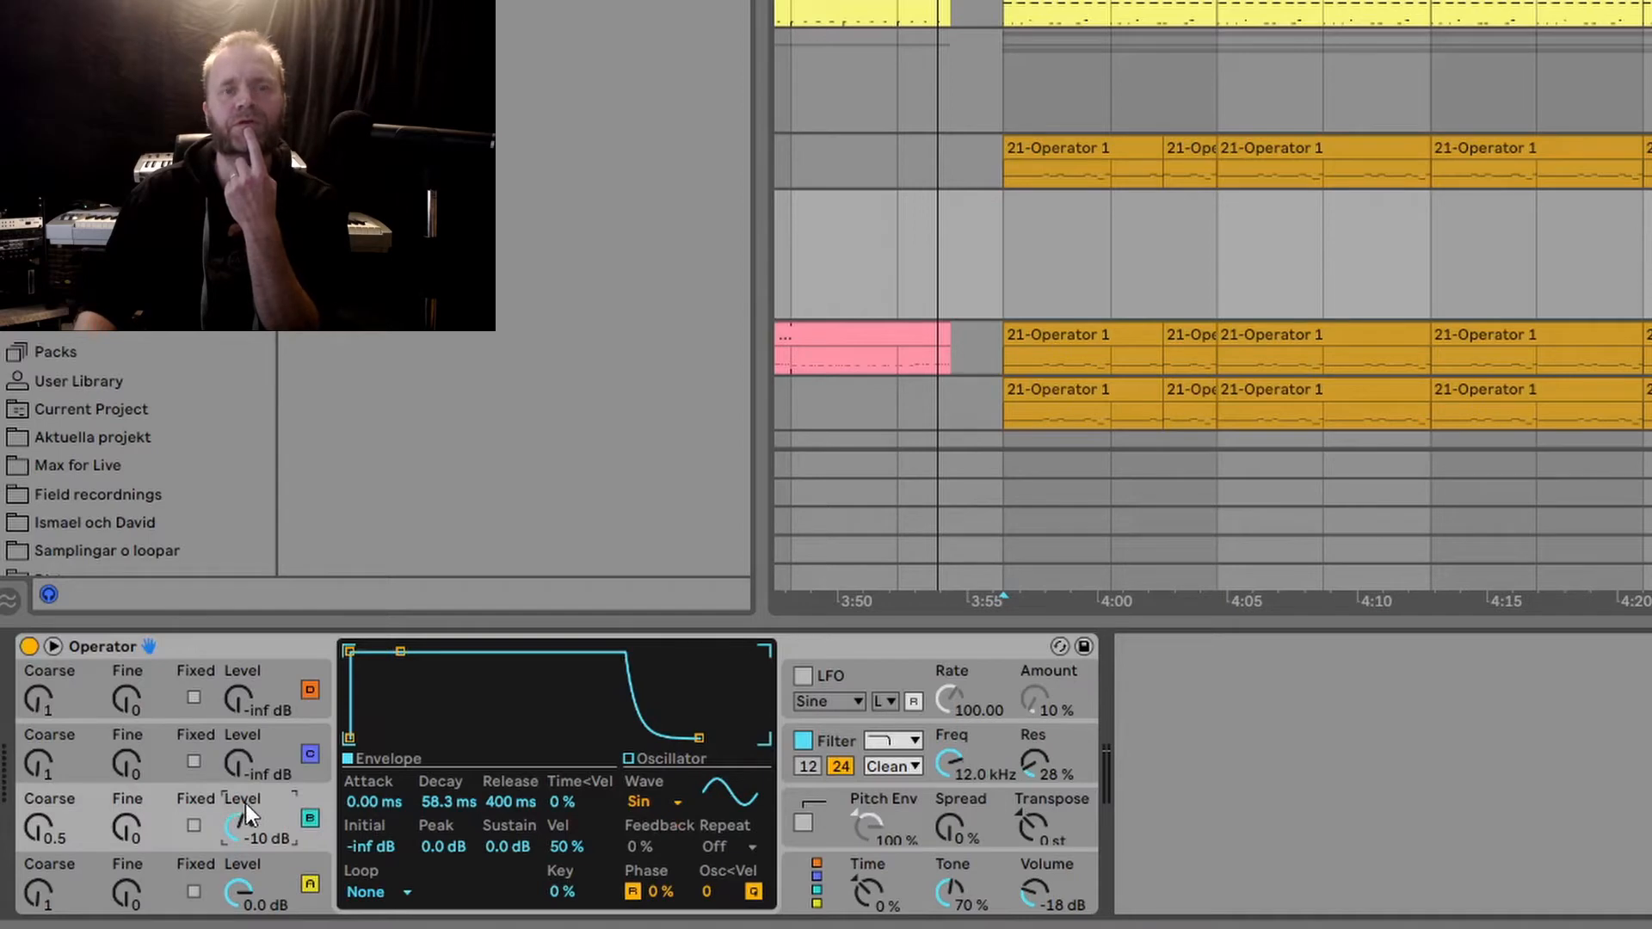
Draw a hump of mid-range harmonics into oscillator B's waveform, and set its level to -21 dB.
left_click(650, 760)
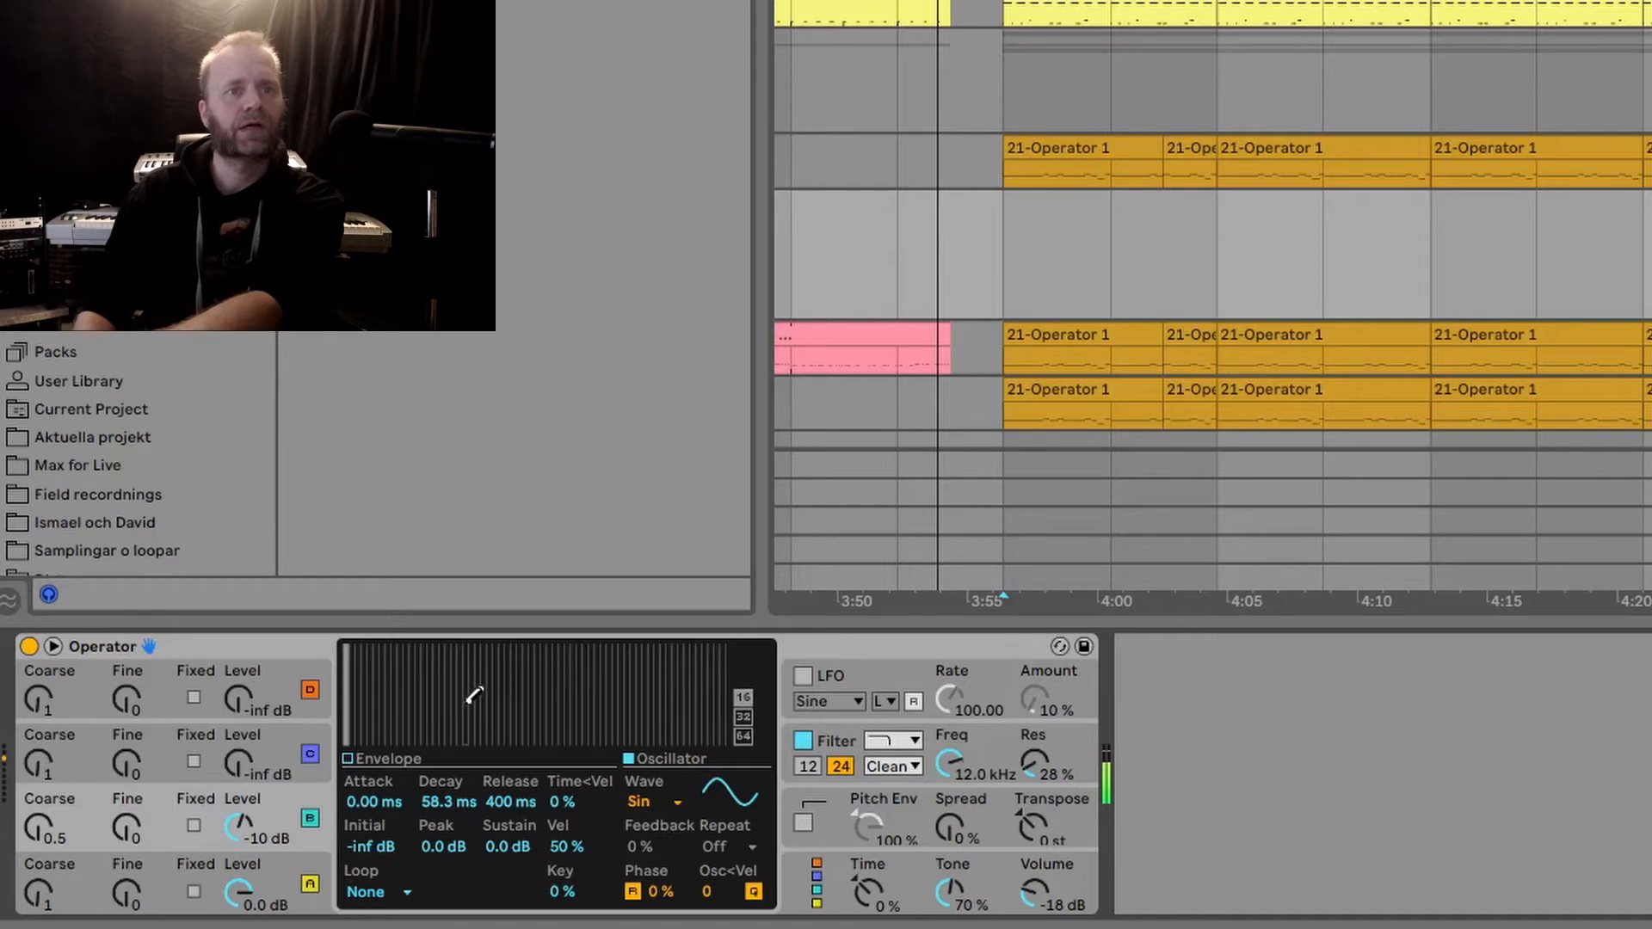
left_click(467, 697)
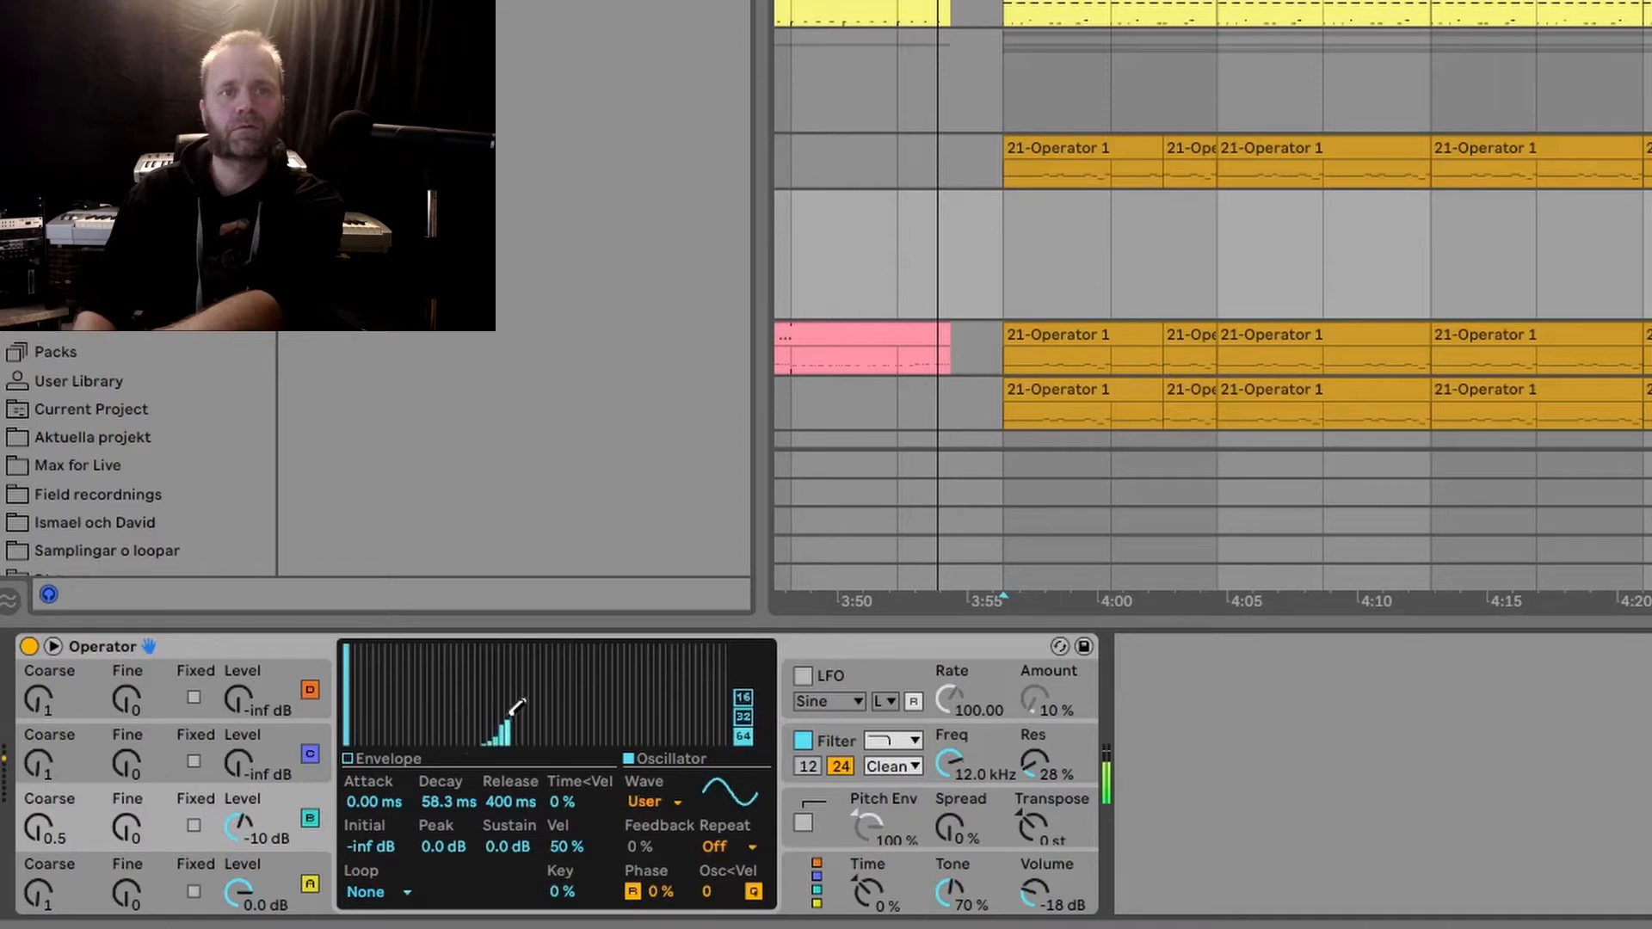
left_click_drag(516, 707, 611, 749)
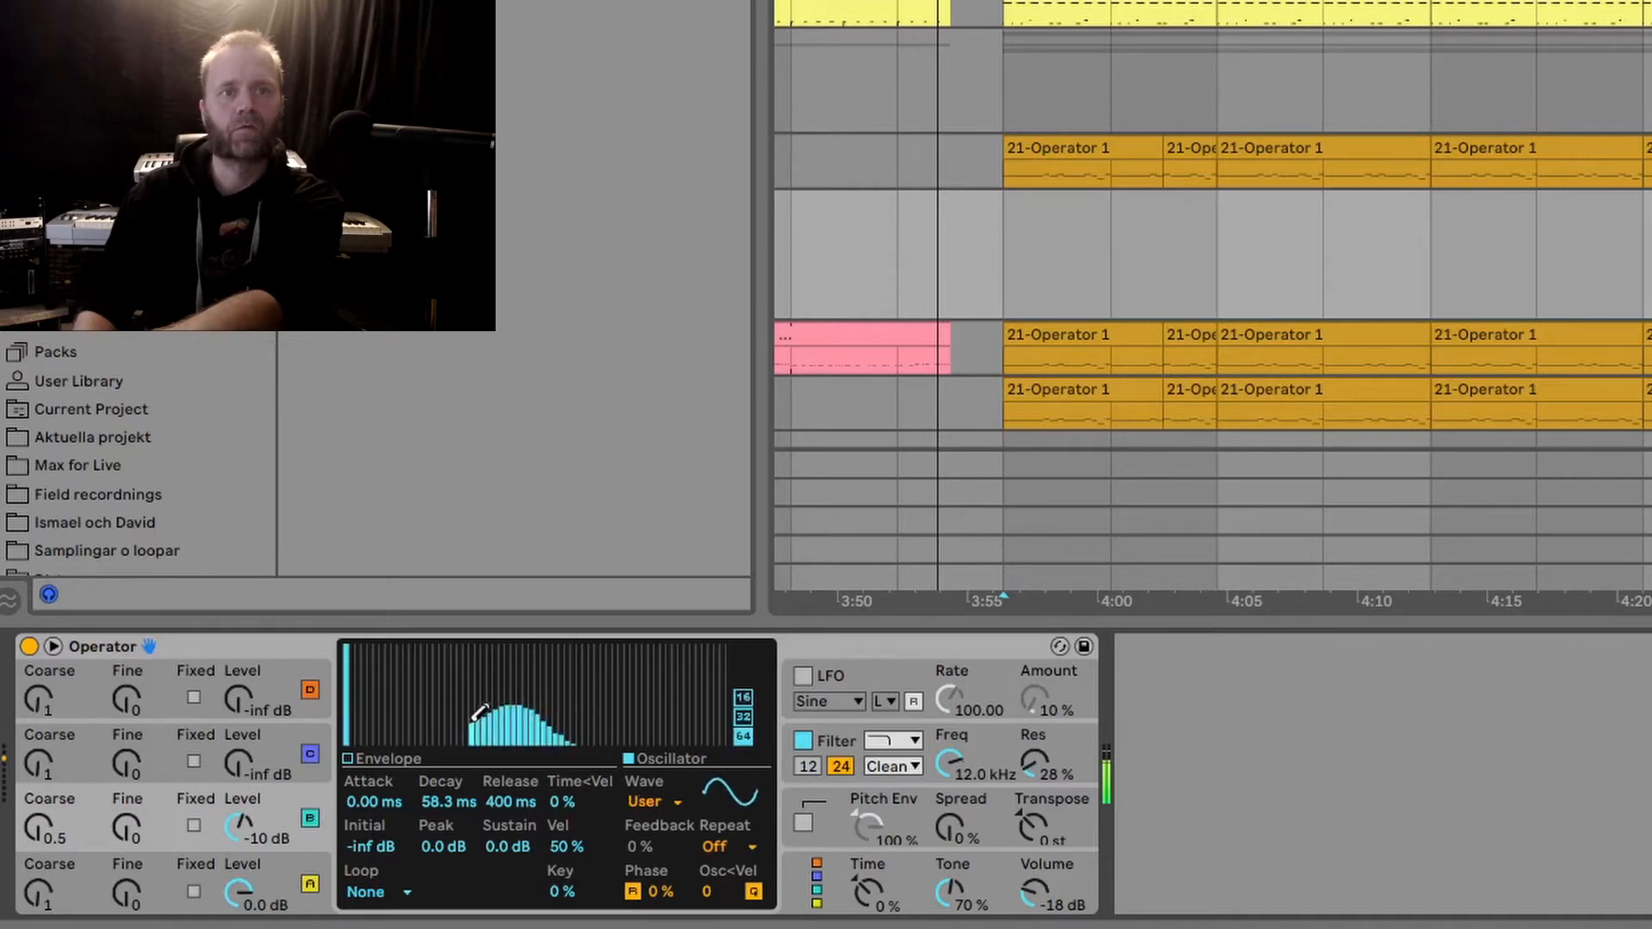
mouse_move(445, 745)
left_mouse_down()
mouse_move(497, 704)
mouse_move(426, 749)
mouse_move(563, 721)
mouse_move(555, 694)
mouse_move(436, 748)
left_mouse_up()
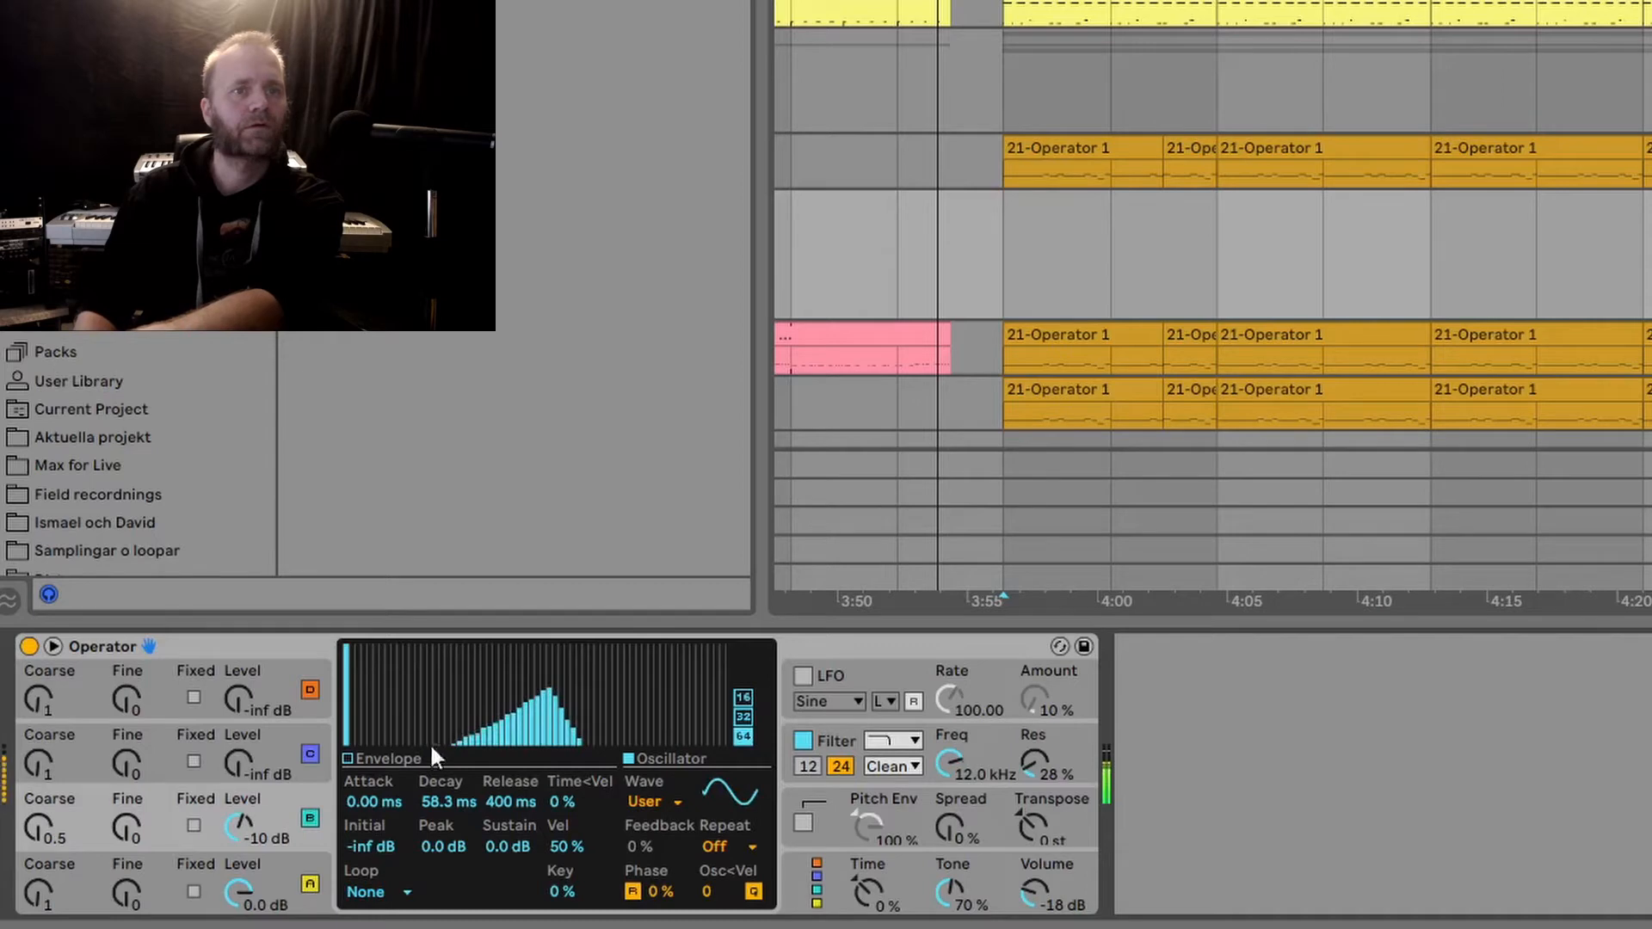
mouse_move(301, 852)
left_mouse_down()
mouse_move(301, 806)
mouse_move(301, 840)
left_mouse_up()
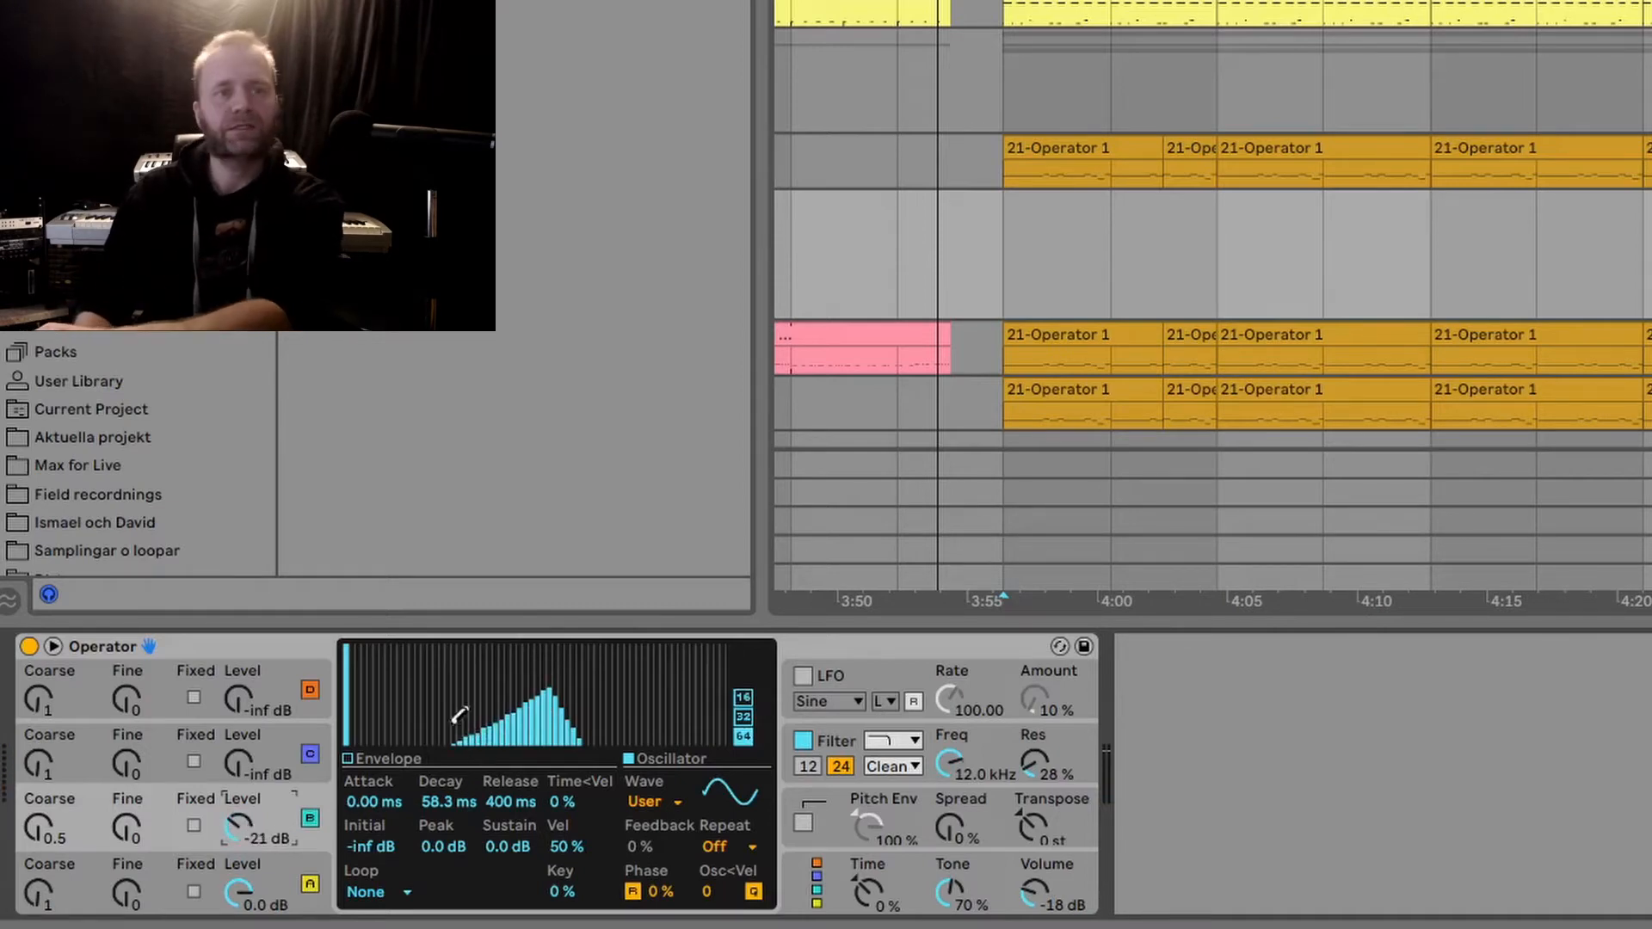
Try raising oscillator C's level to -7.6 dB and return it to -inf dB.
left_click(238, 762)
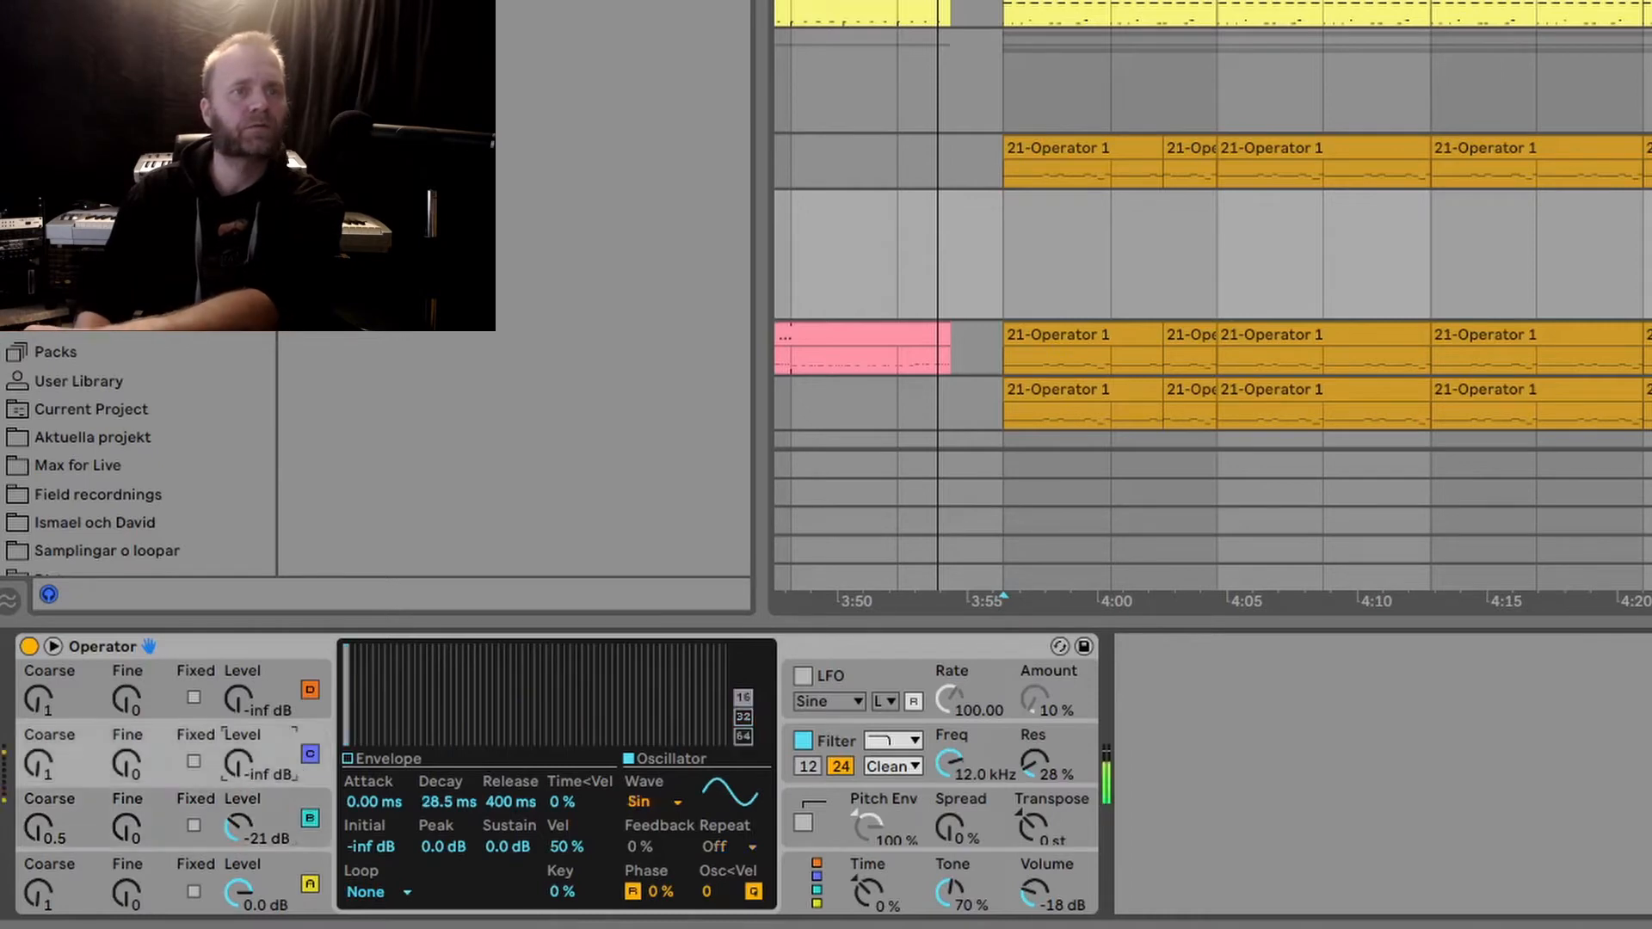
left_click_drag(237, 762, 238, 679)
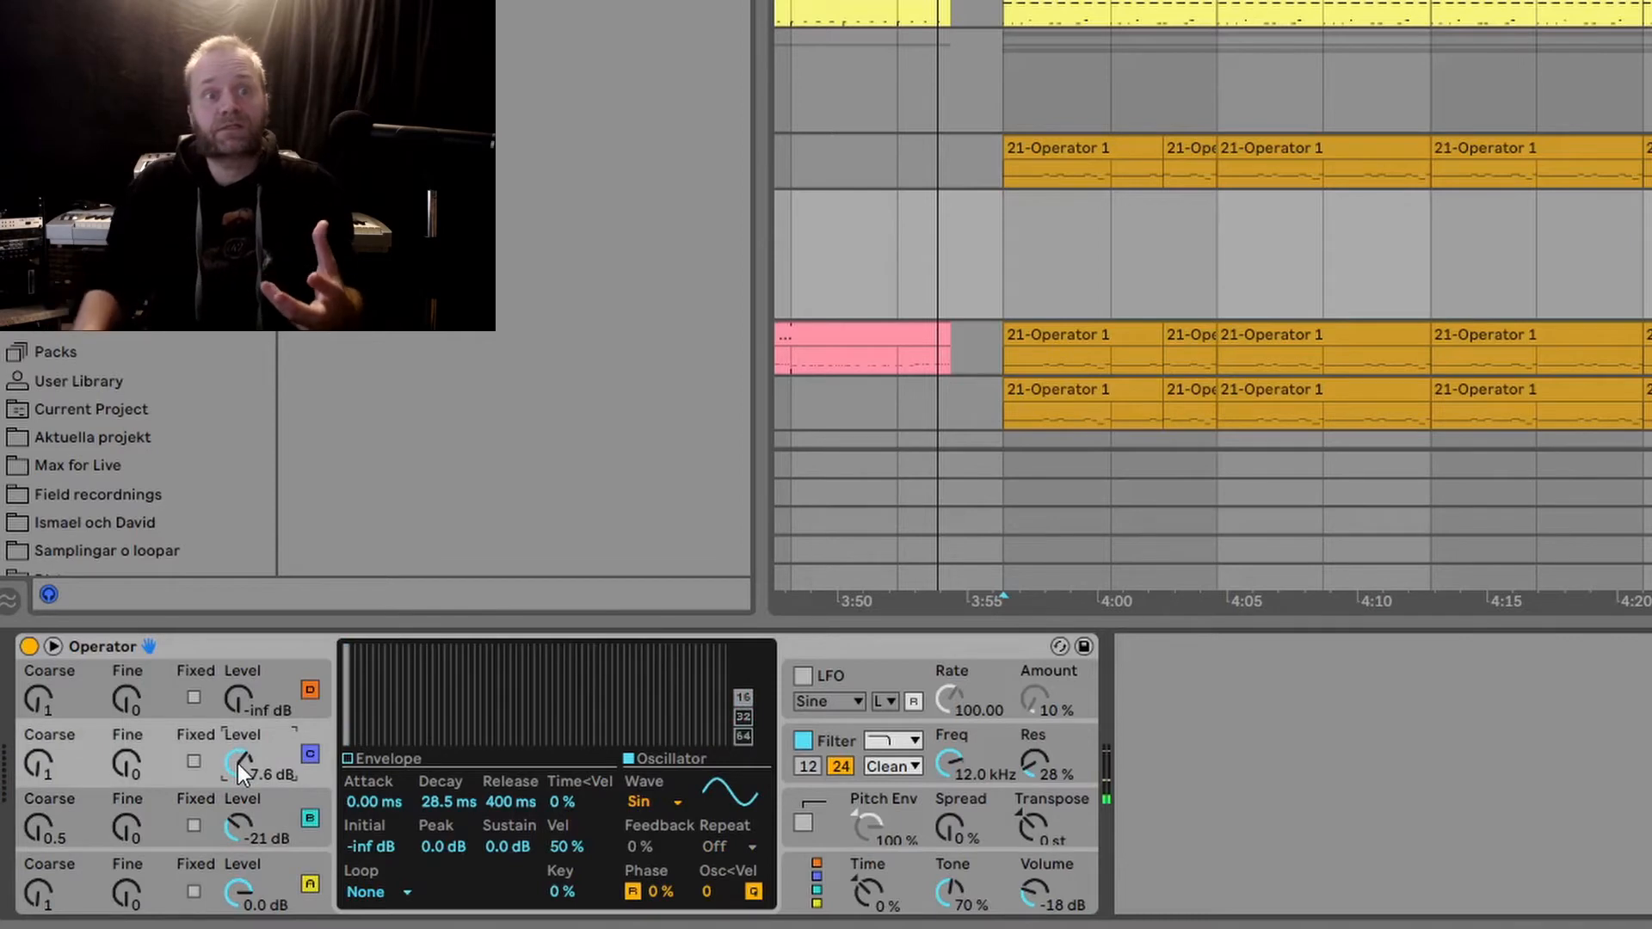
left_click_drag(237, 762, 271, 848)
Erase the harmonics drawn above the fundamental in oscillator B's waveform.
left_click(251, 833)
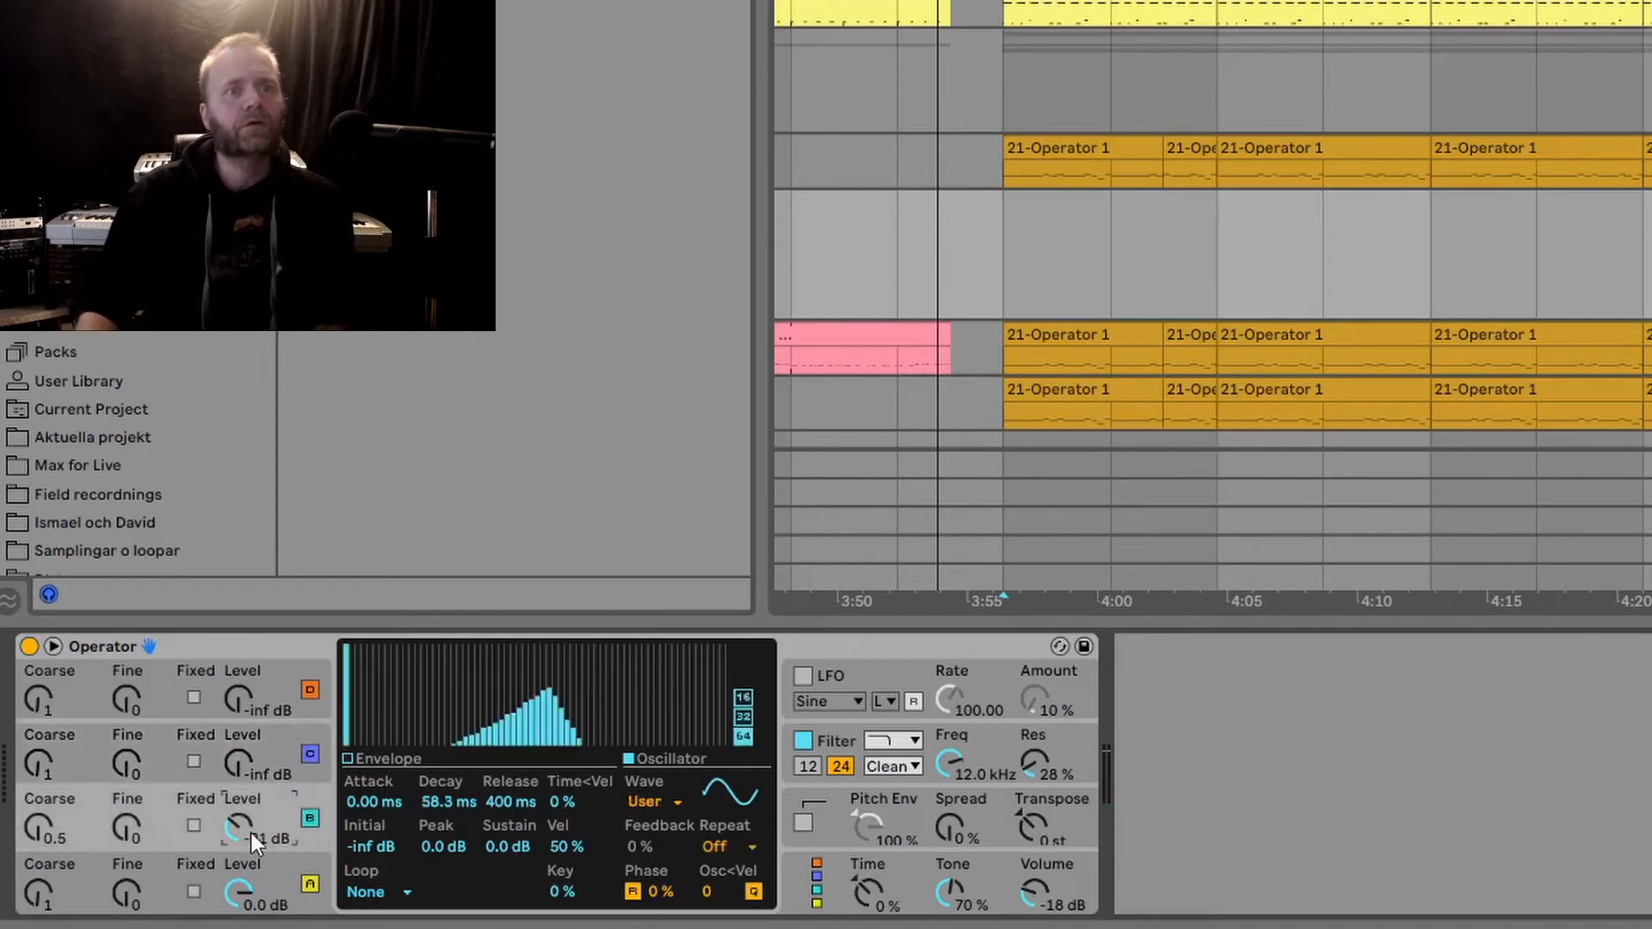
mouse_move(536, 729)
left_mouse_down()
mouse_move(576, 745)
mouse_move(418, 776)
left_mouse_up()
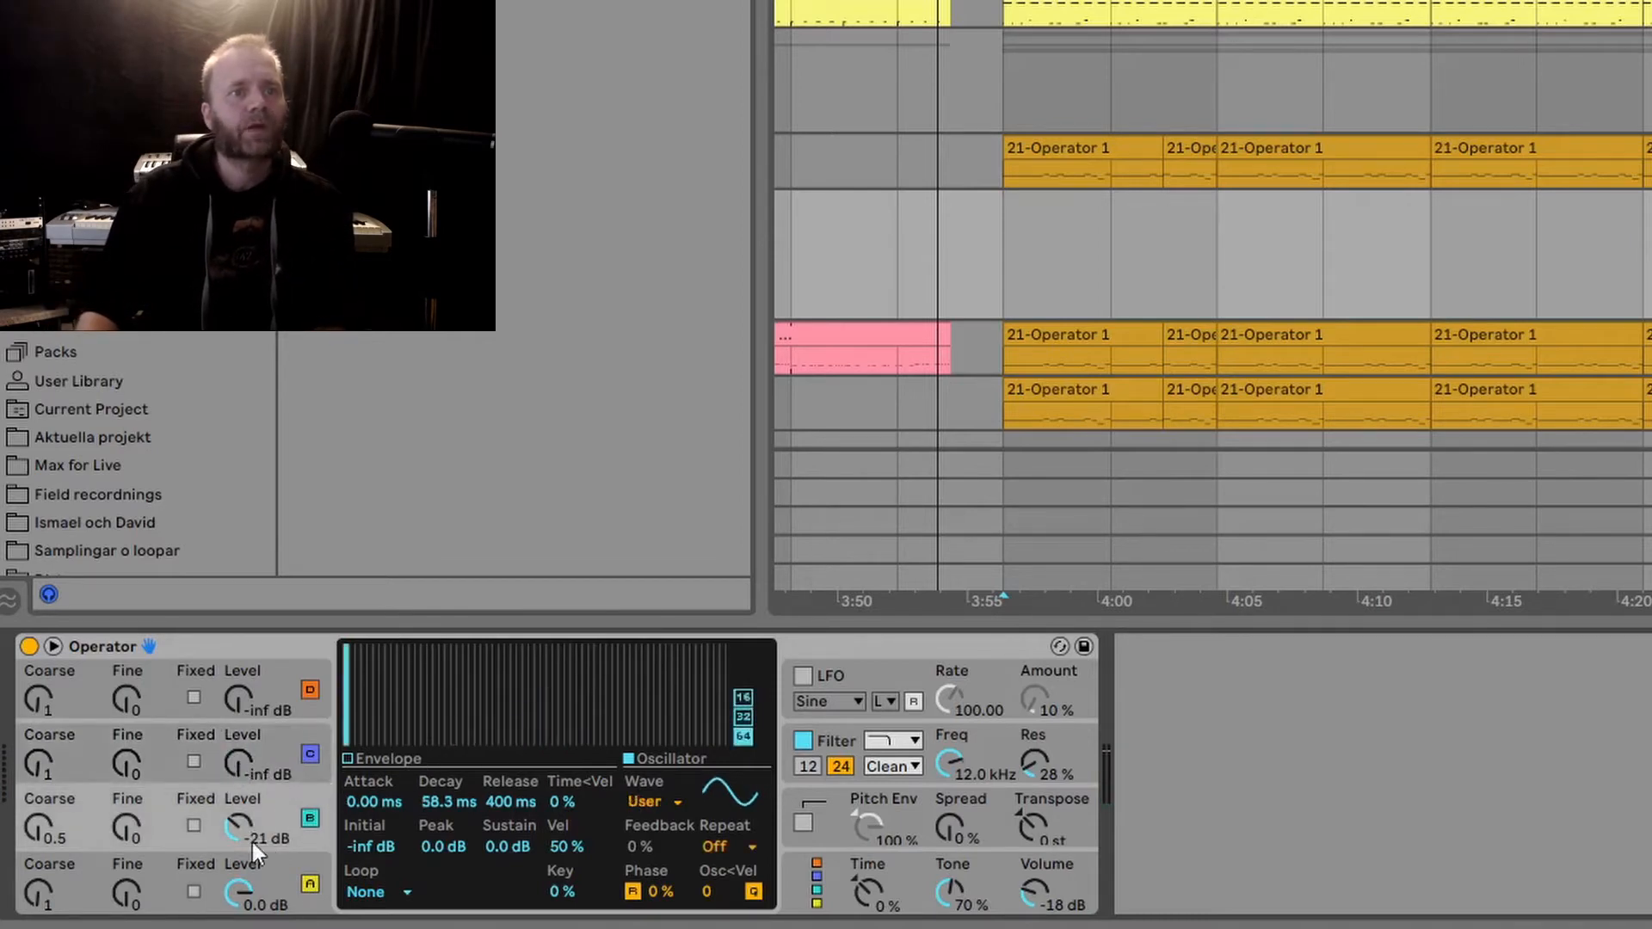
Try a hump of mid-range harmonics in oscillator A's waveform with oscillator B's level at -33 dB, and erase the hump.
left_click(275, 876)
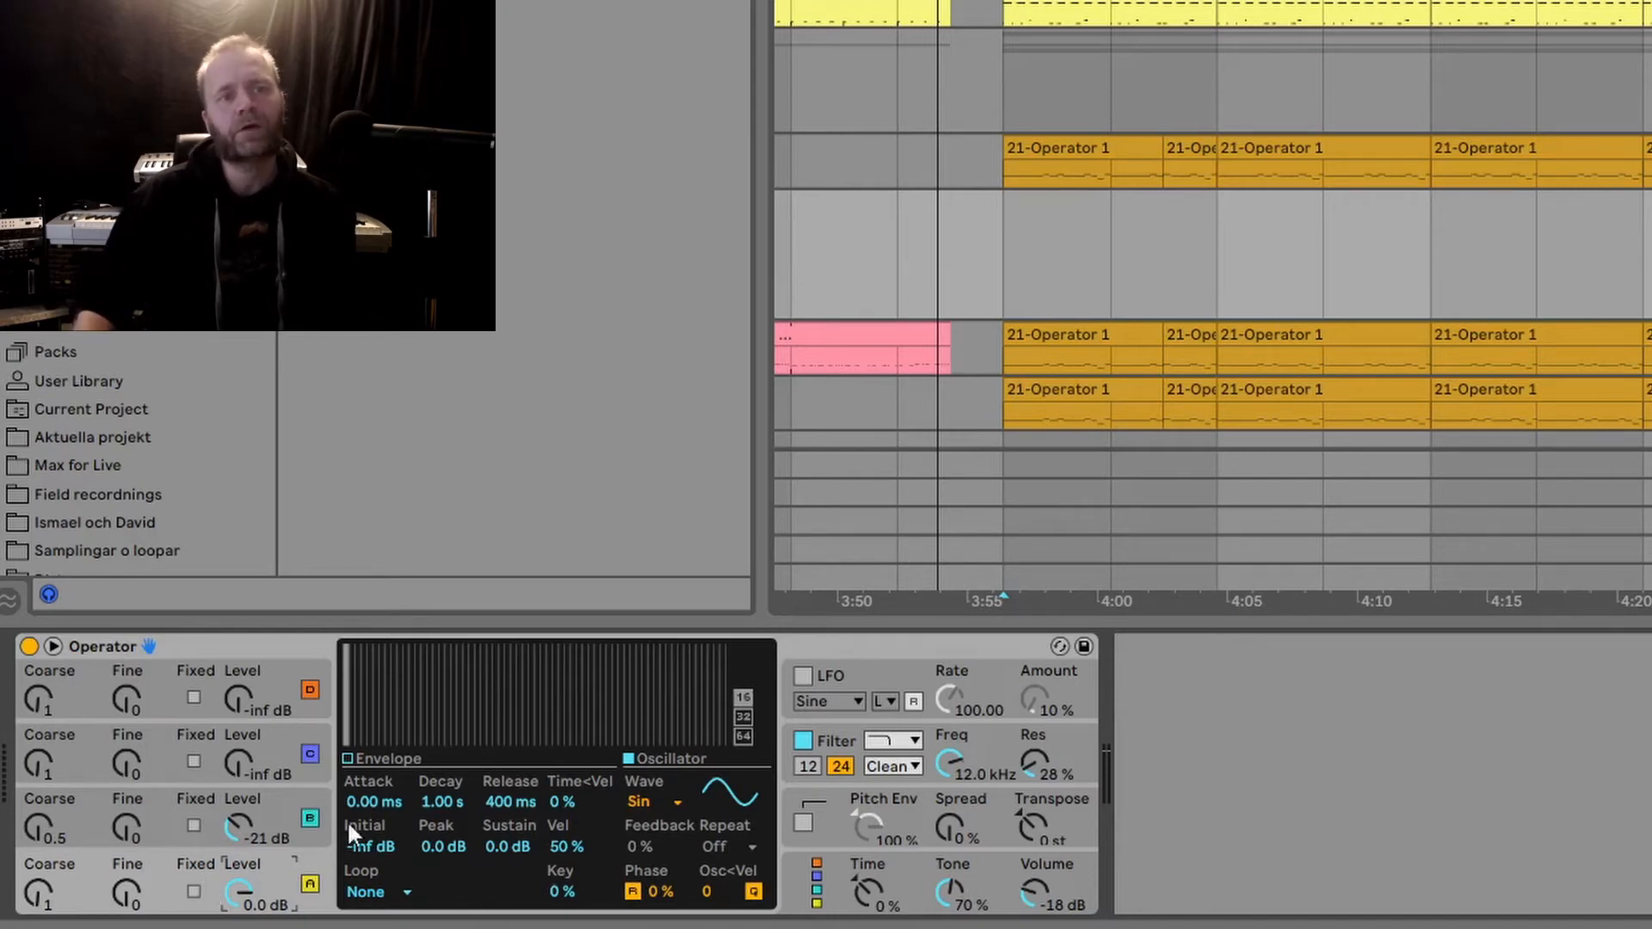
mouse_move(486, 732)
left_mouse_down()
mouse_move(537, 689)
mouse_move(592, 732)
left_mouse_up()
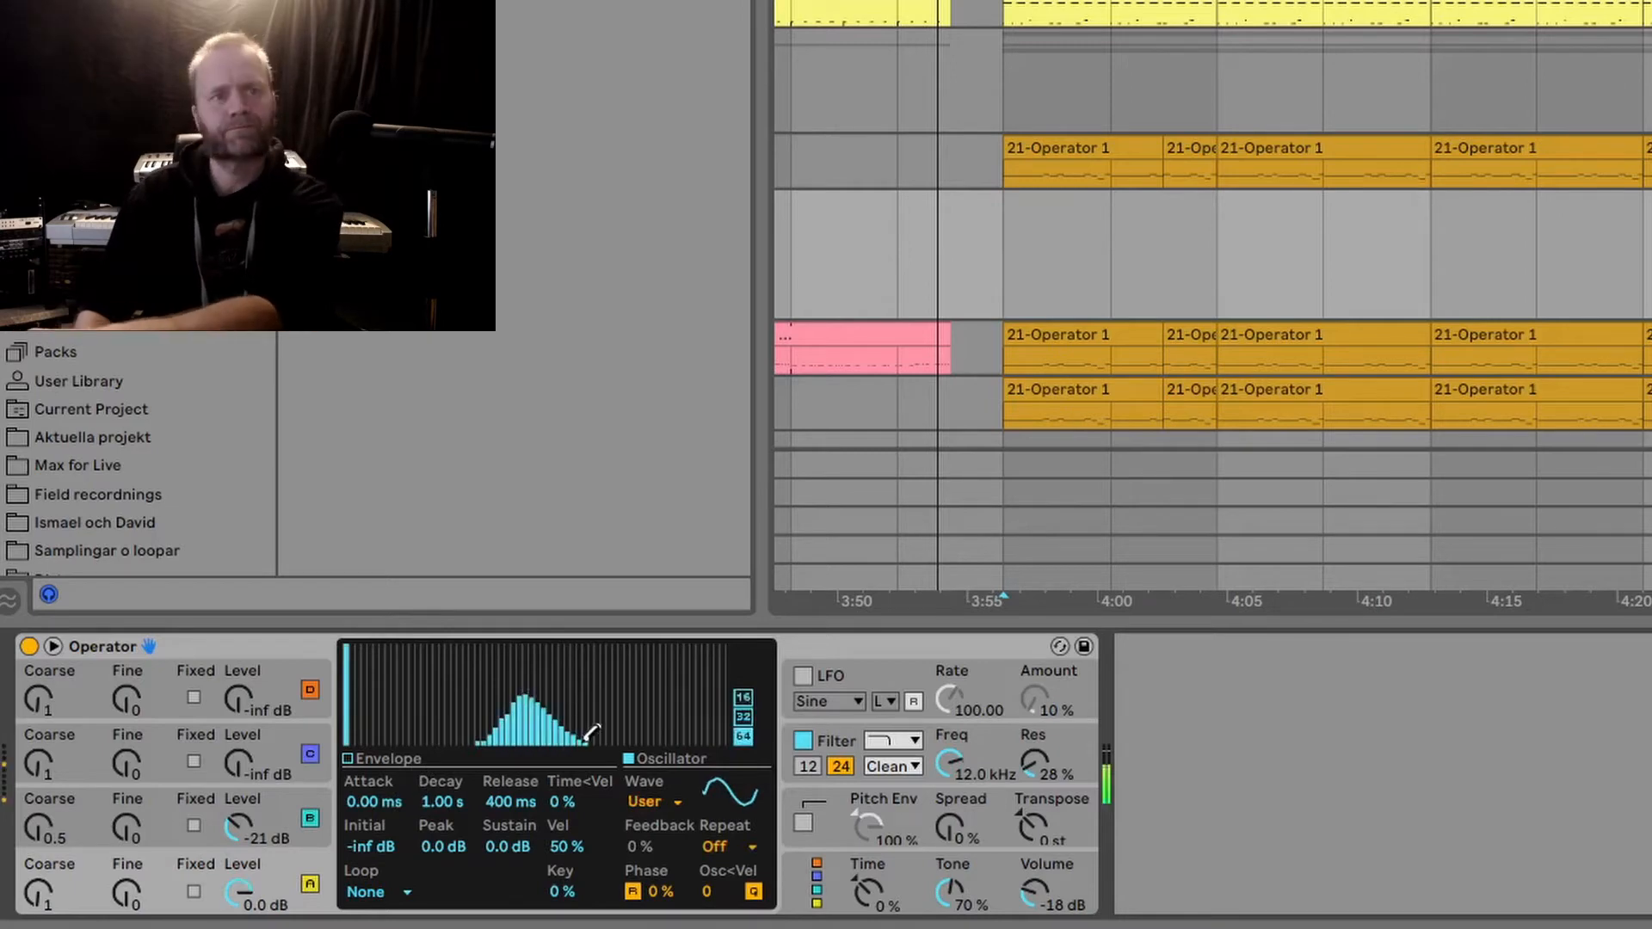
left_click_drag(234, 830, 234, 839)
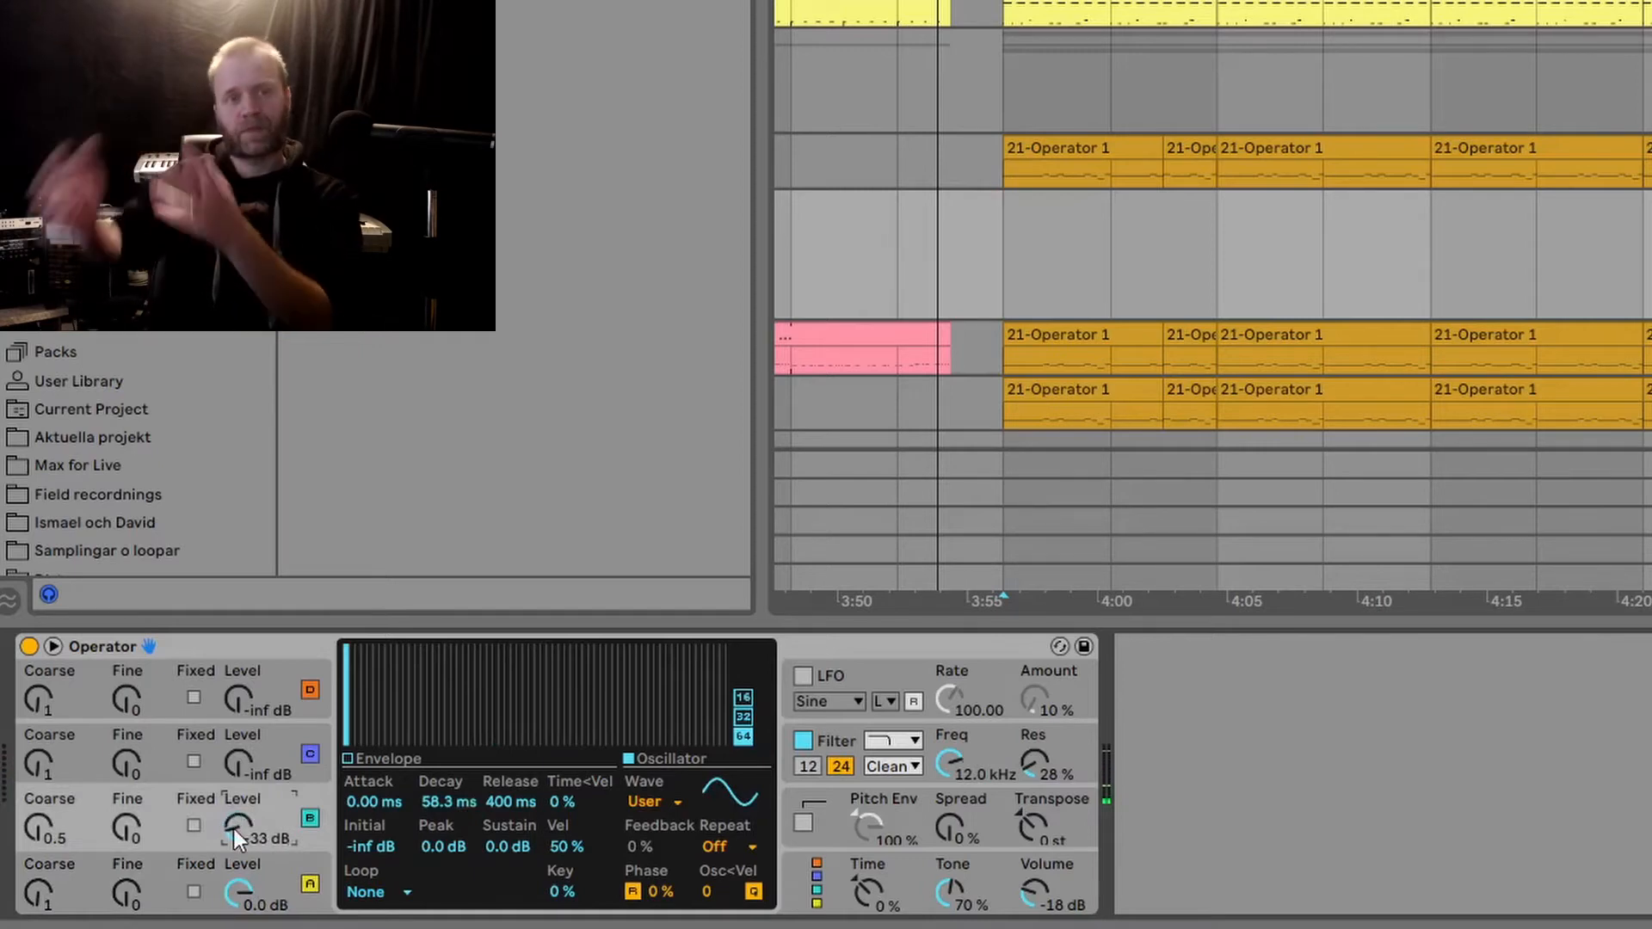
left_click(279, 871)
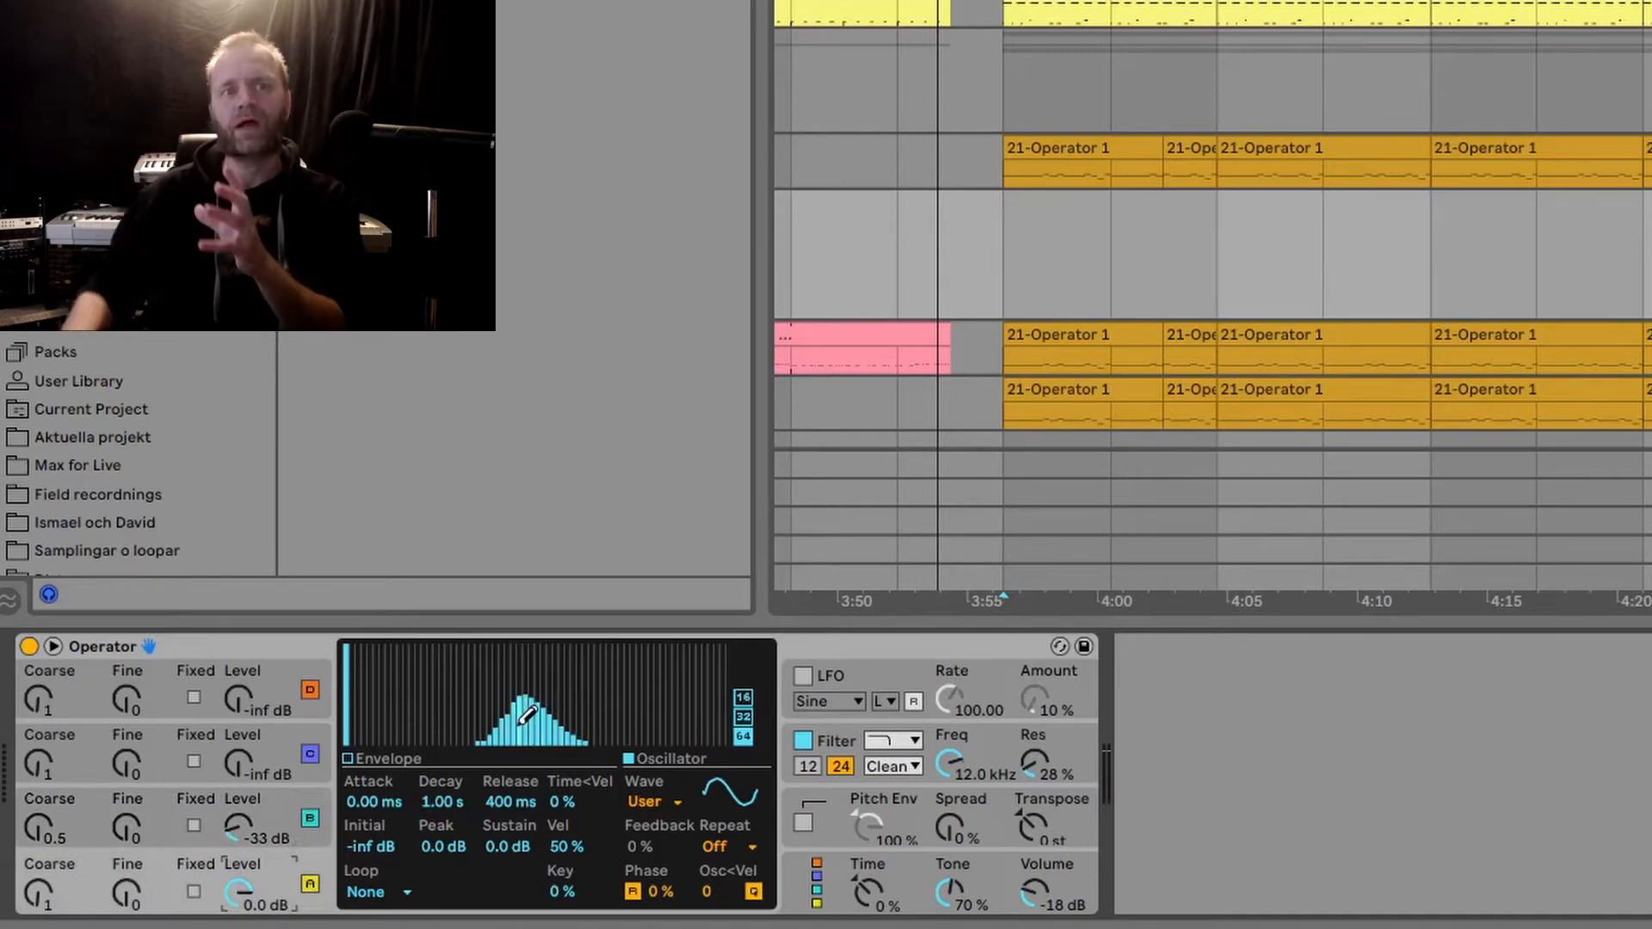
mouse_move(474, 741)
left_mouse_down()
mouse_move(491, 779)
mouse_move(598, 783)
left_mouse_up()
Draw a hump of mid-range harmonics into oscillator B's waveform, and set its level to -25 dB.
left_click(268, 805)
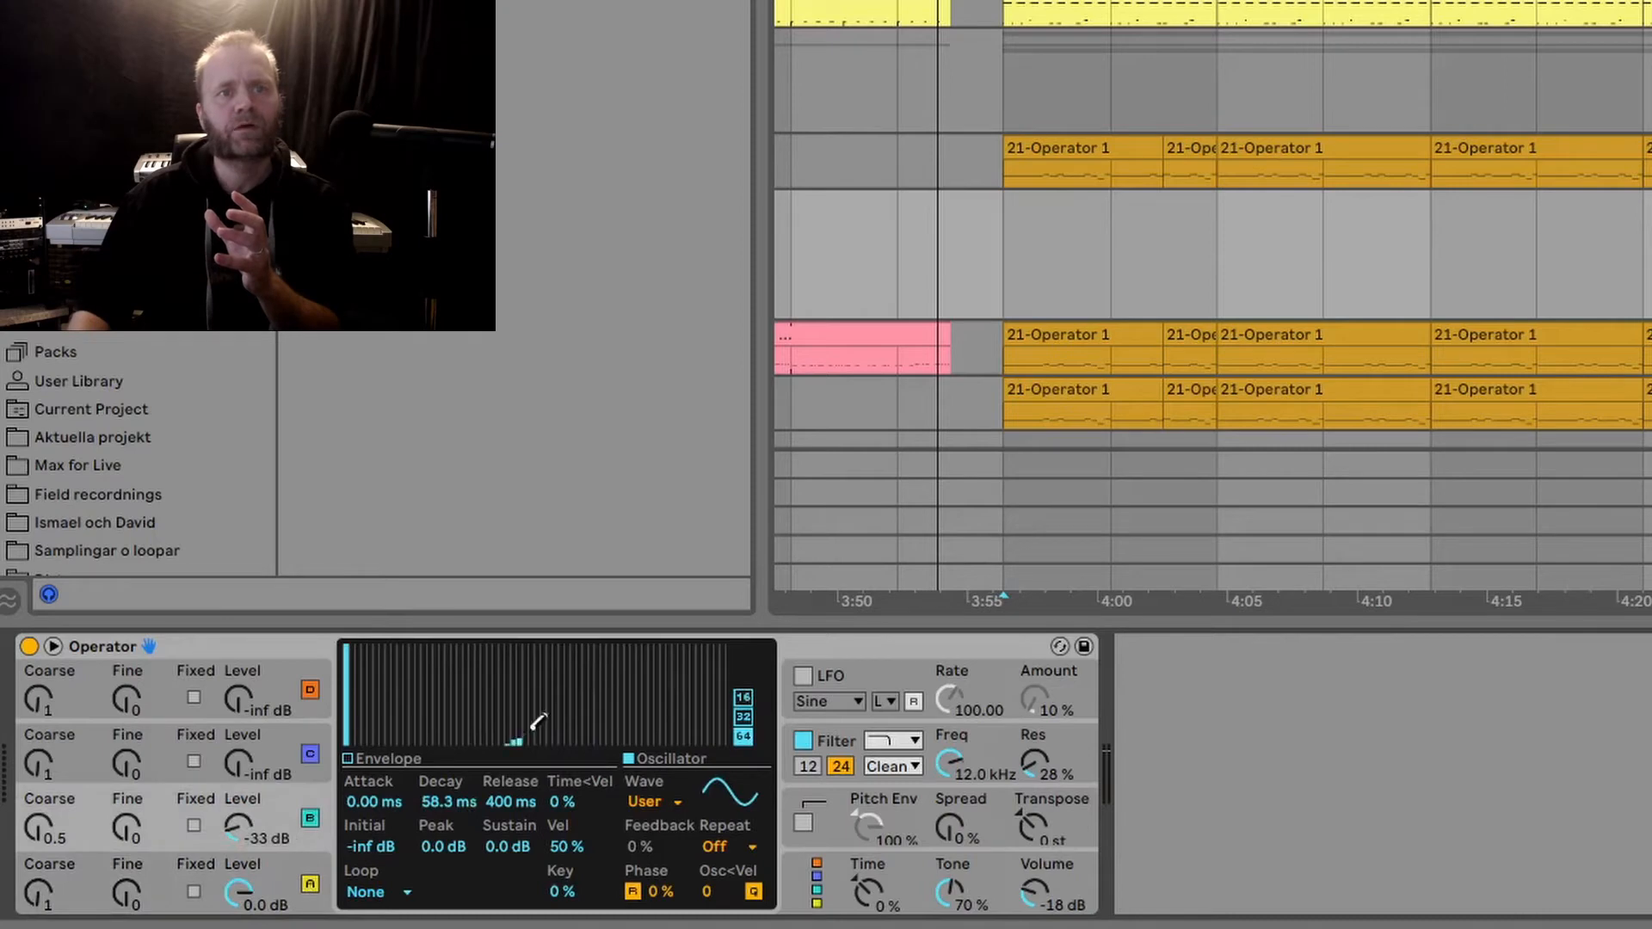
left_click_drag(537, 723, 607, 742)
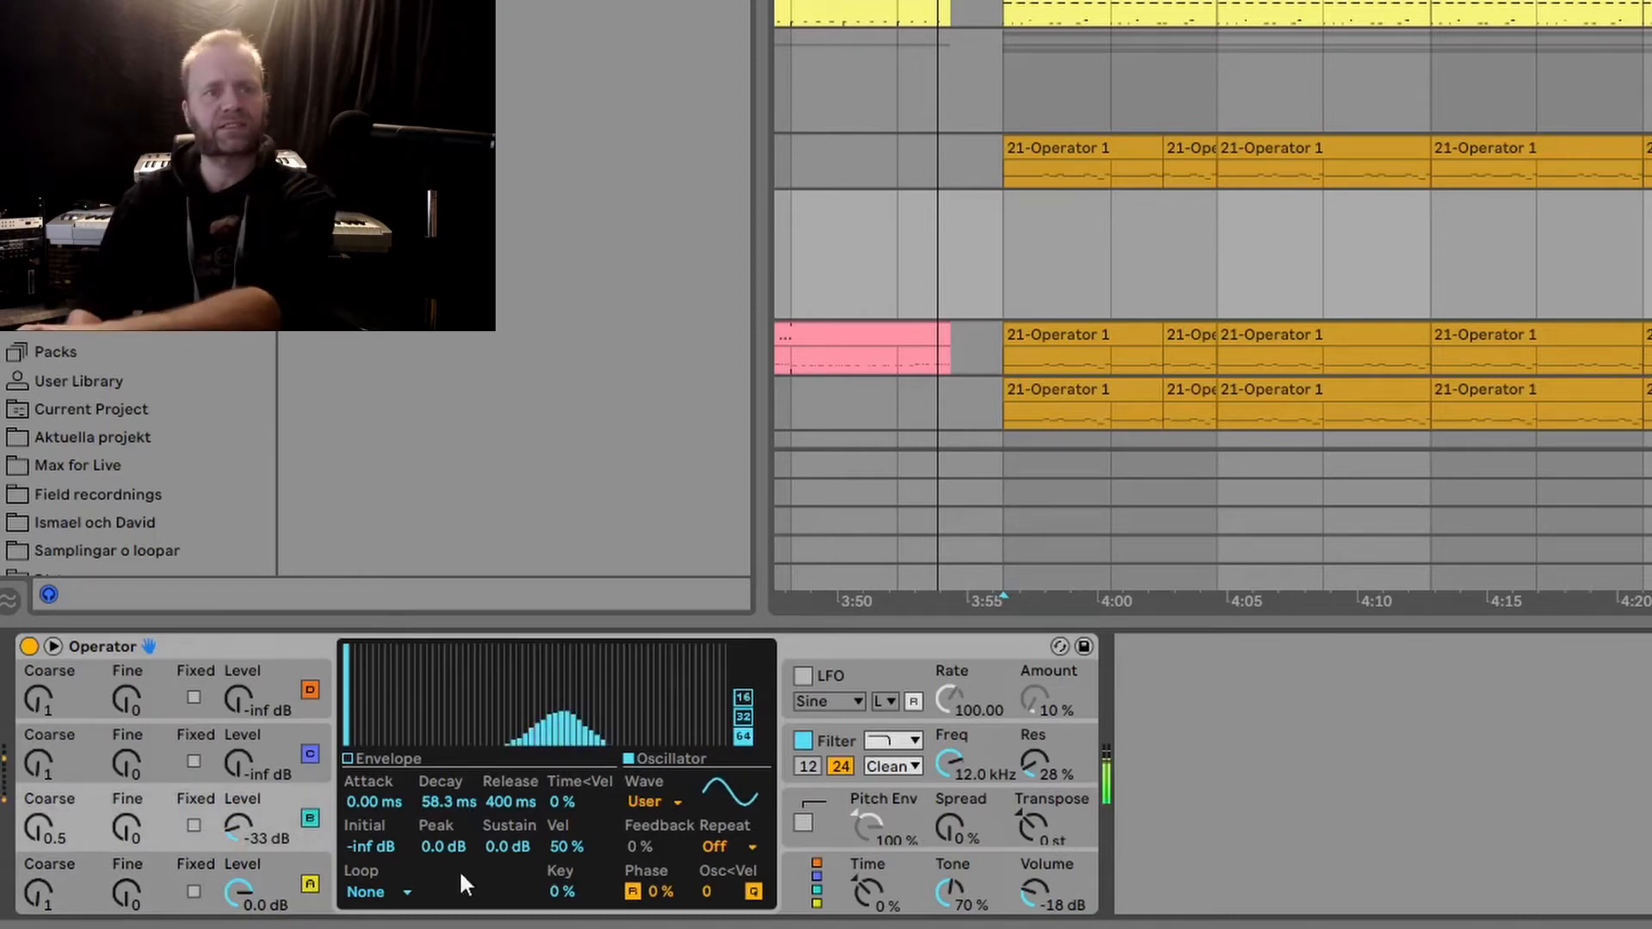
mouse_move(240, 825)
left_mouse_down()
mouse_move(240, 795)
mouse_move(240, 819)
left_mouse_up()
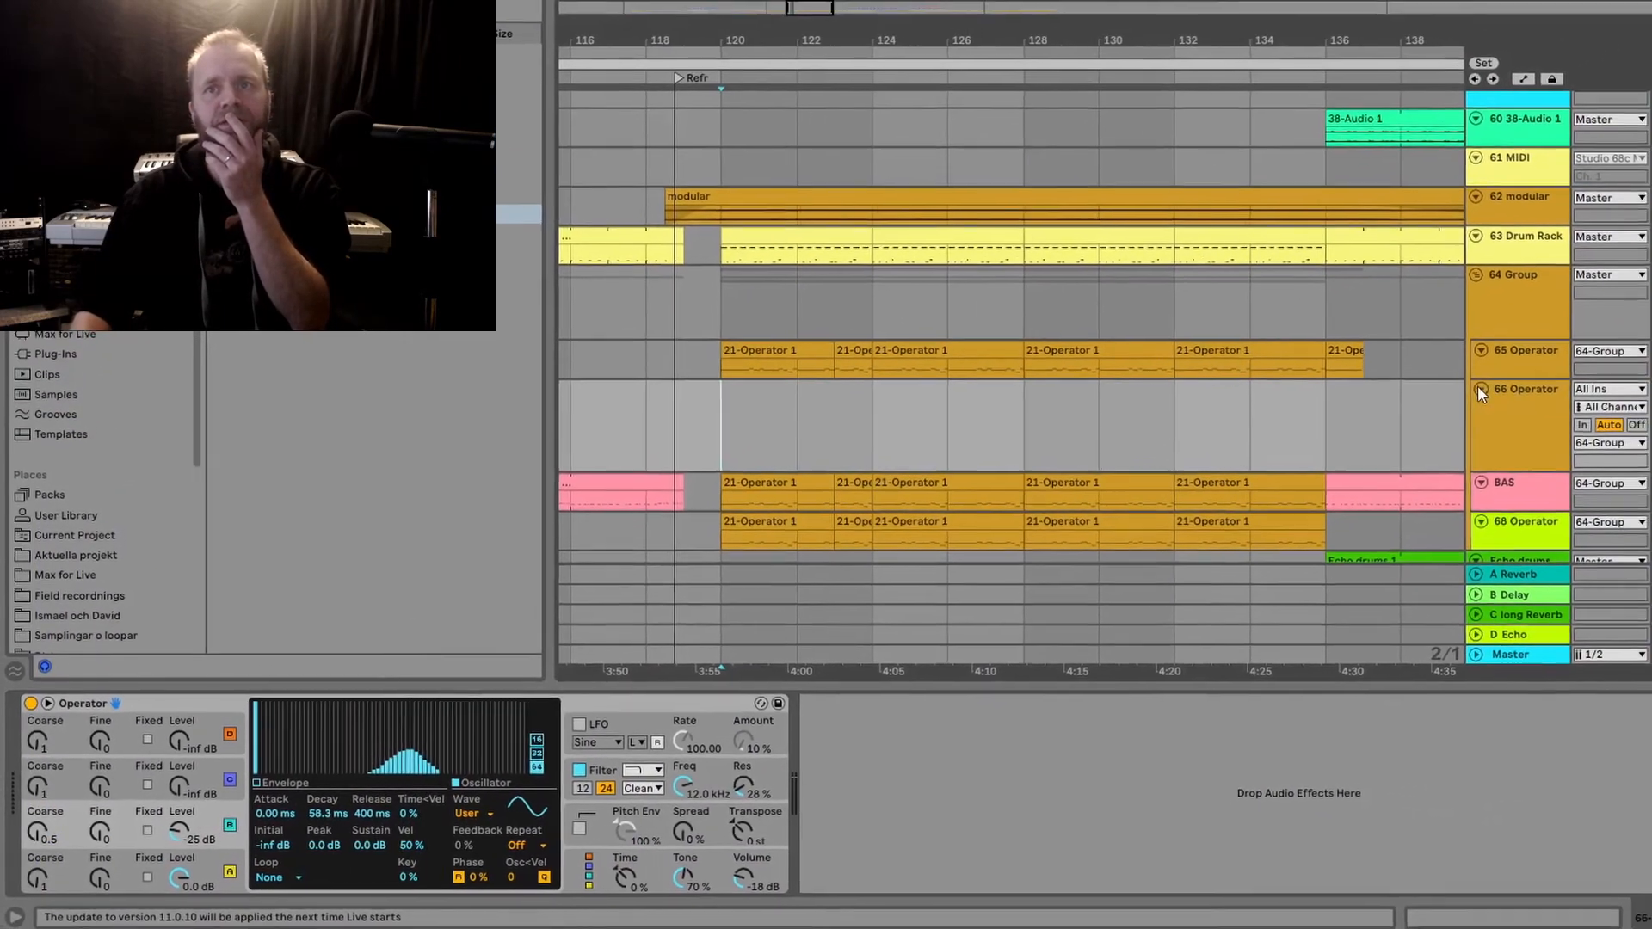
Fold track 66, enlarge the 65 Operator track, and examine the waveforms of oscillators A, B and C in its Operator.
left_click(1613, 327)
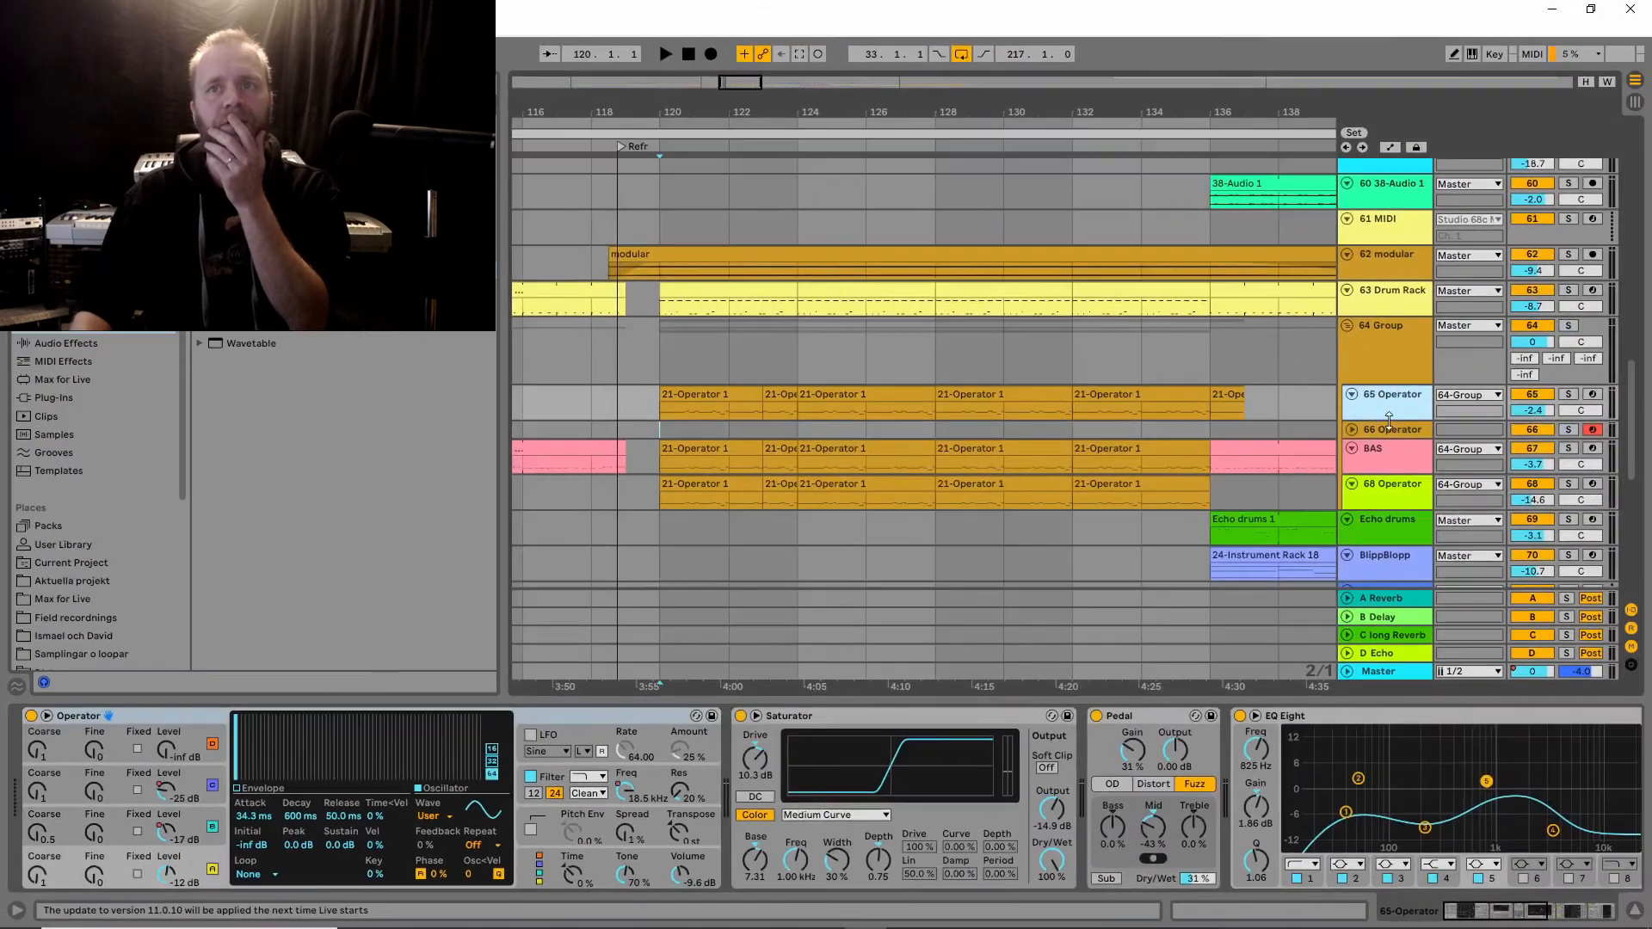
left_click_drag(1422, 408, 1423, 526)
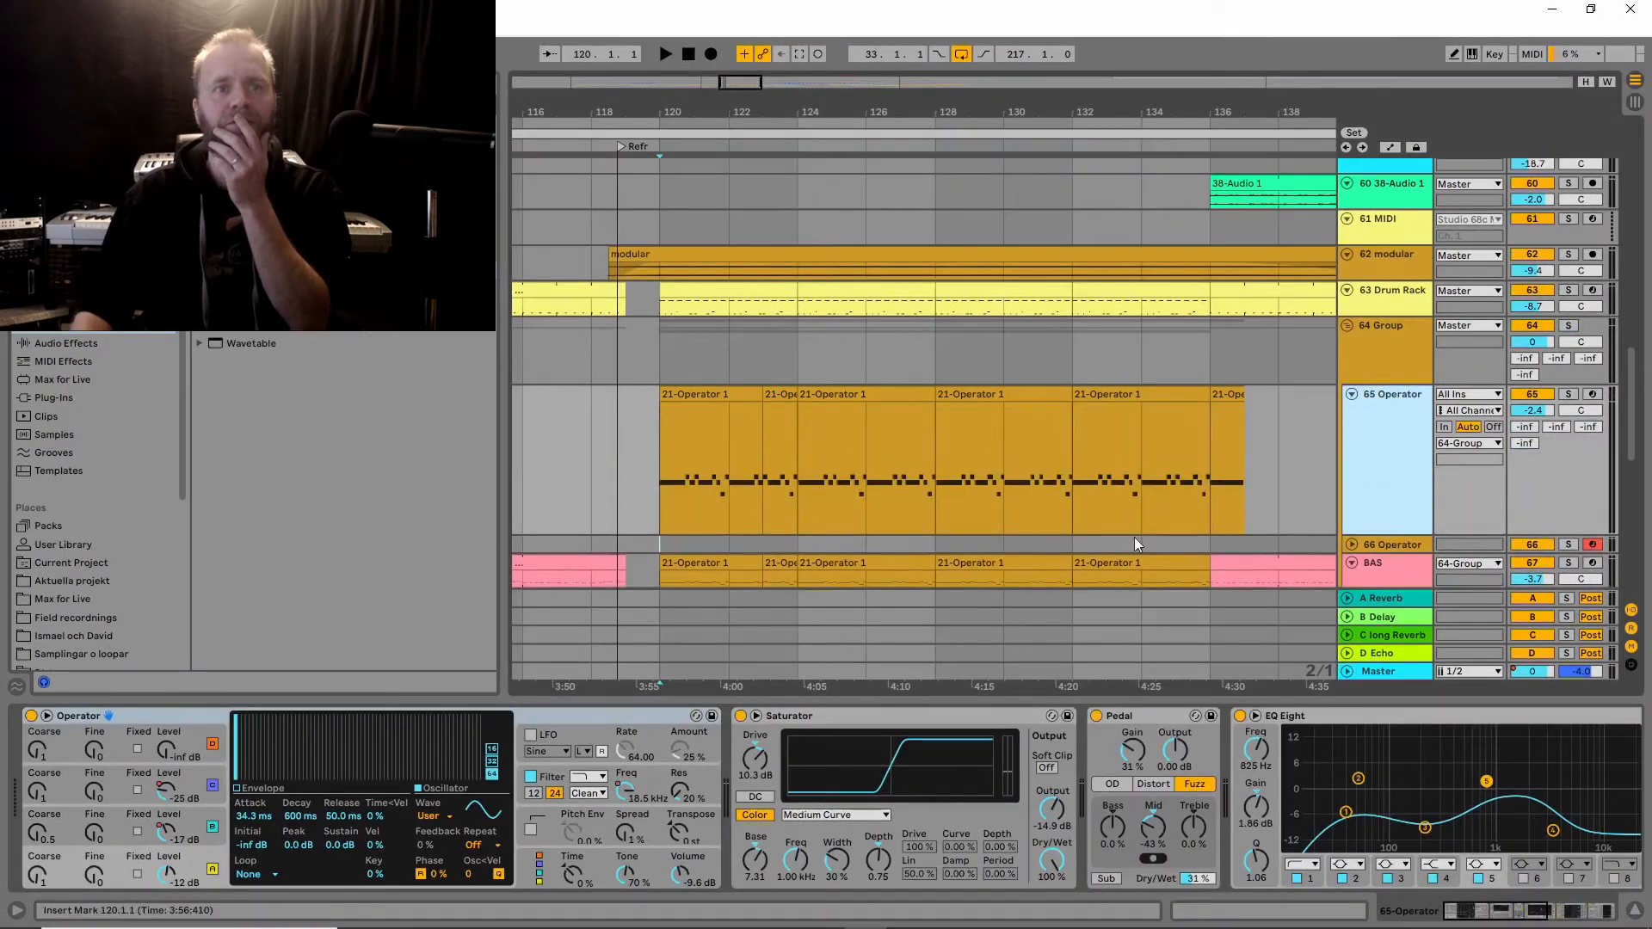
left_click(208, 710)
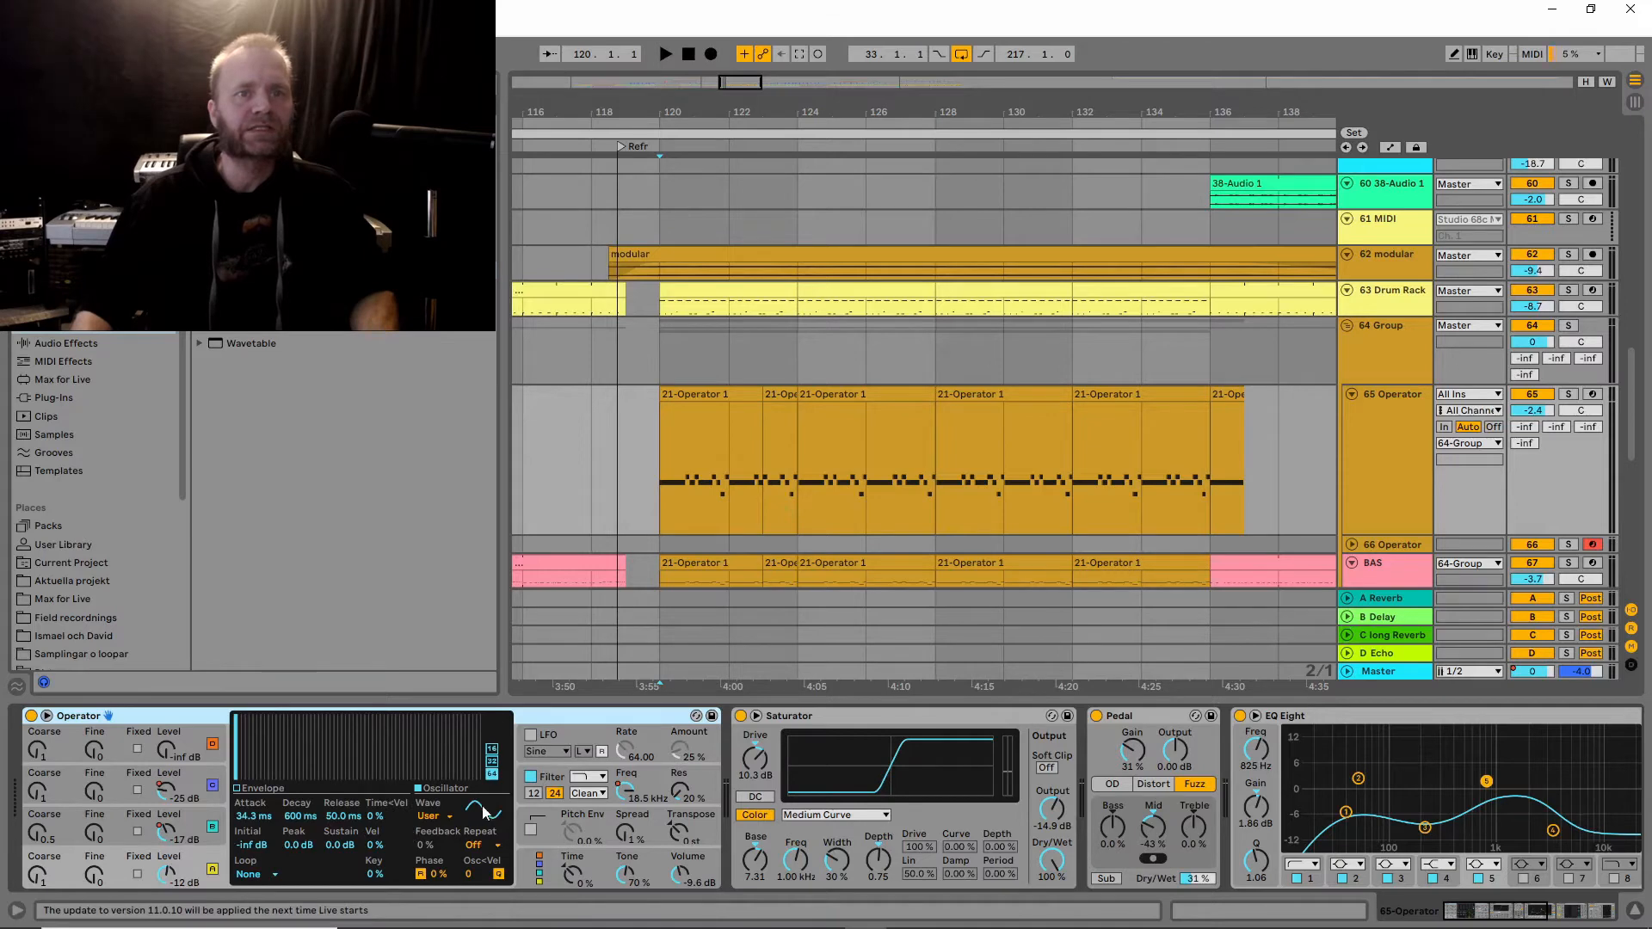
left_click(189, 818)
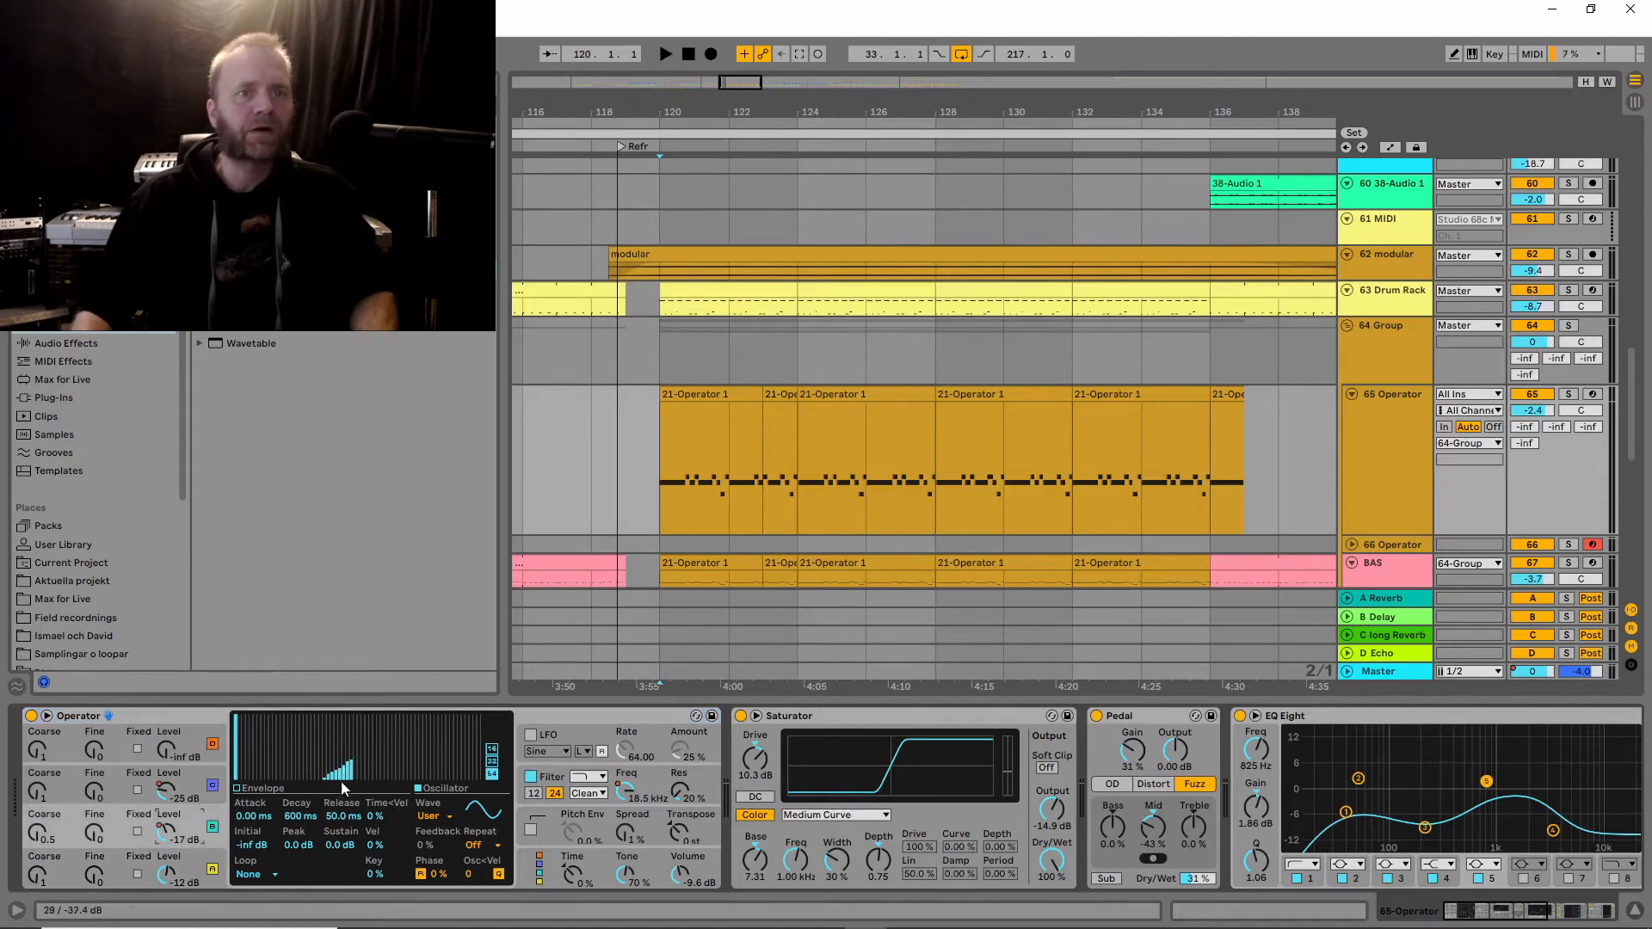
left_click(201, 780)
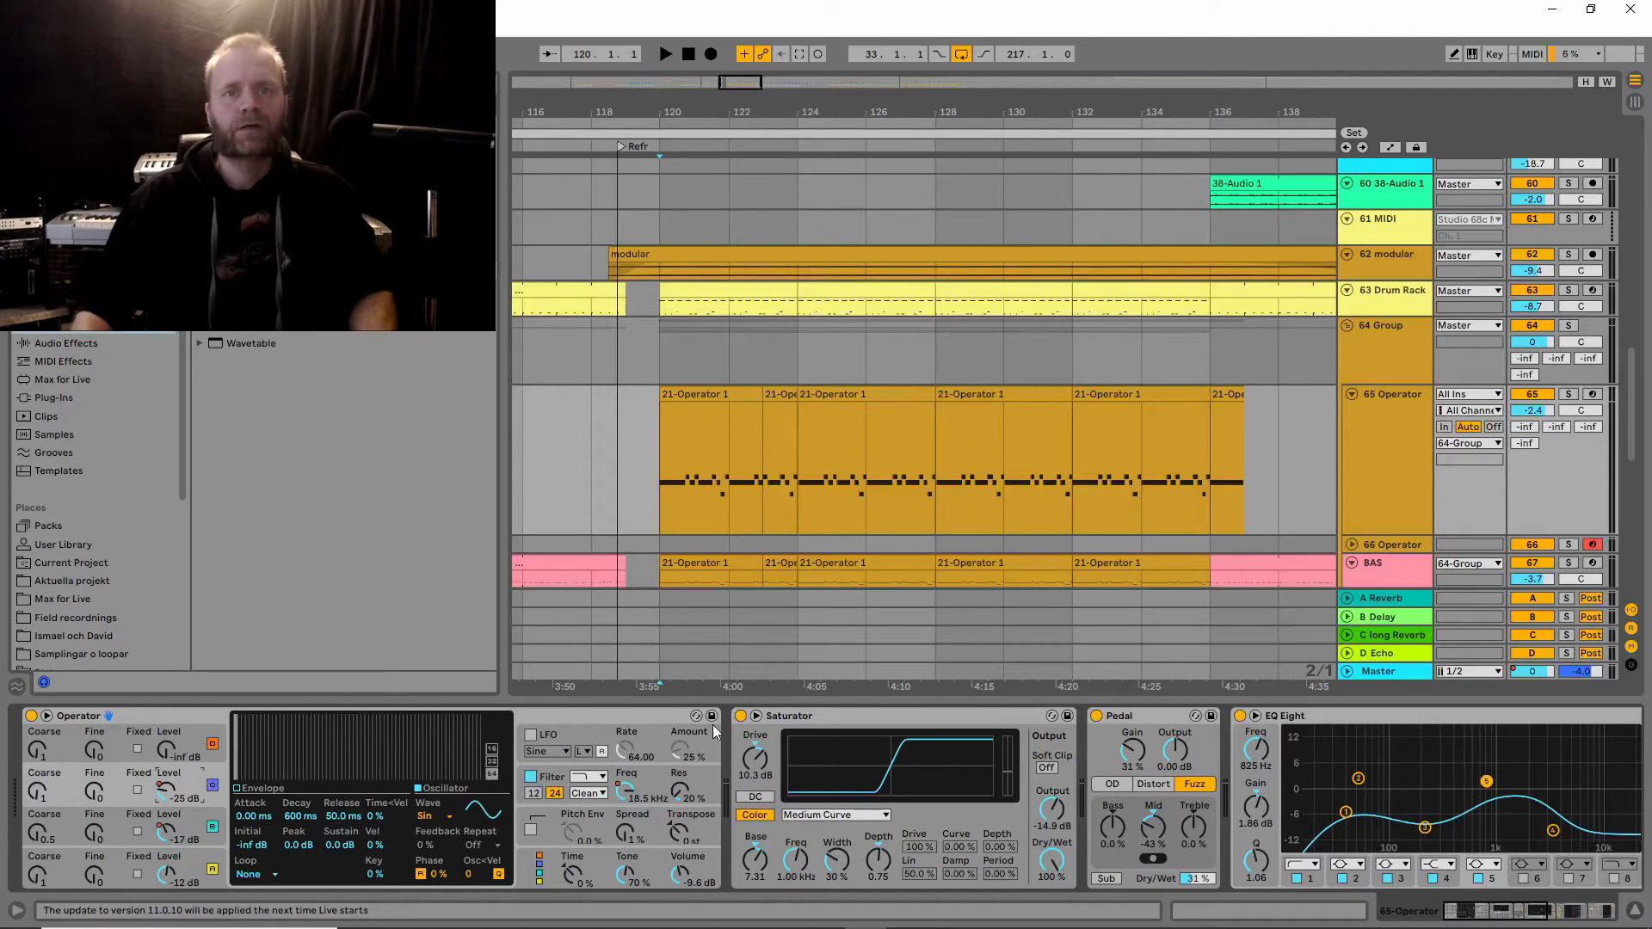
Bypass the Saturator, Pedal, EQ Eight, Multiband Dynamics and Compressor on the 65 Operator track.
left_click(739, 715)
left_click(1096, 715)
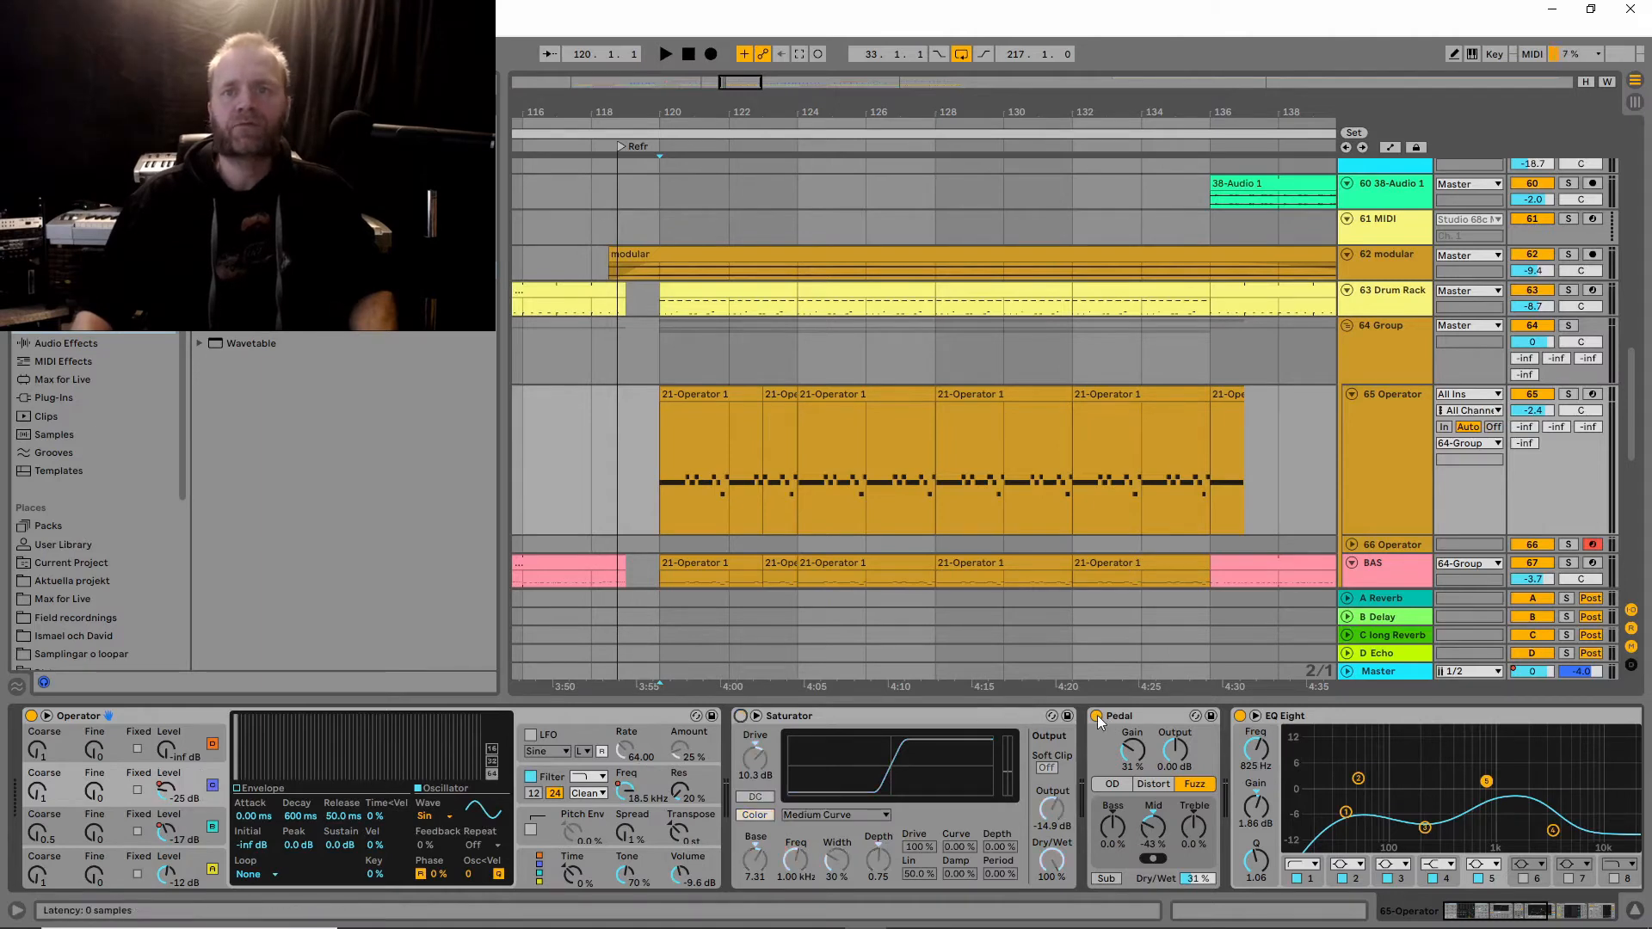
left_click(1240, 716)
left_click_drag(1493, 901, 1561, 919)
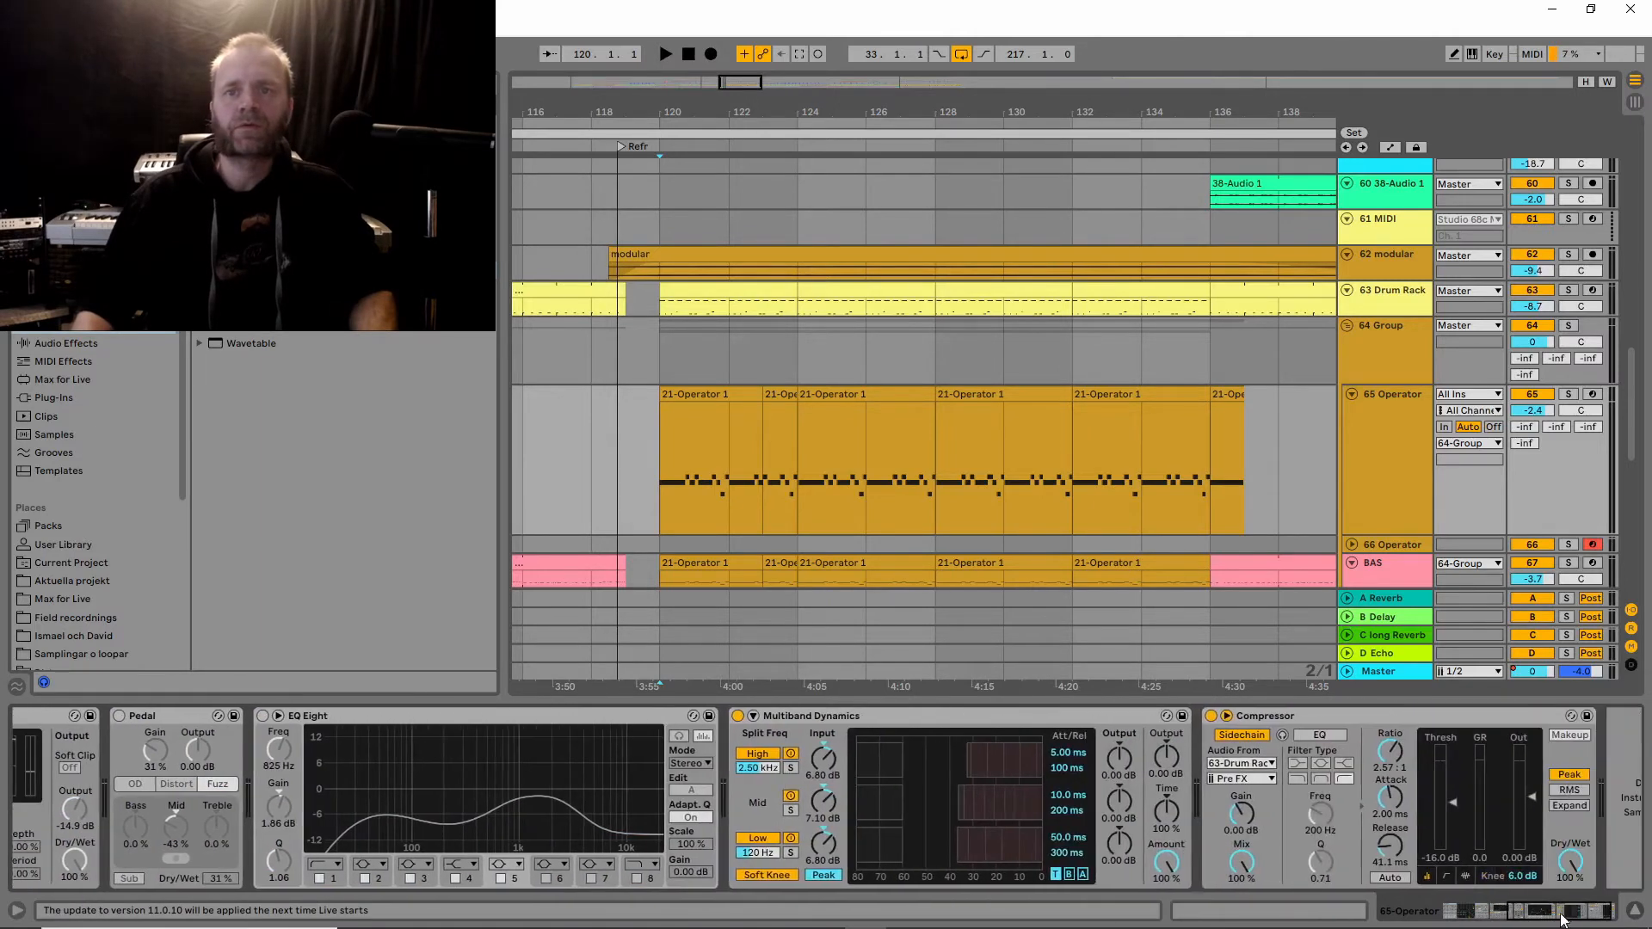
left_click(1210, 716)
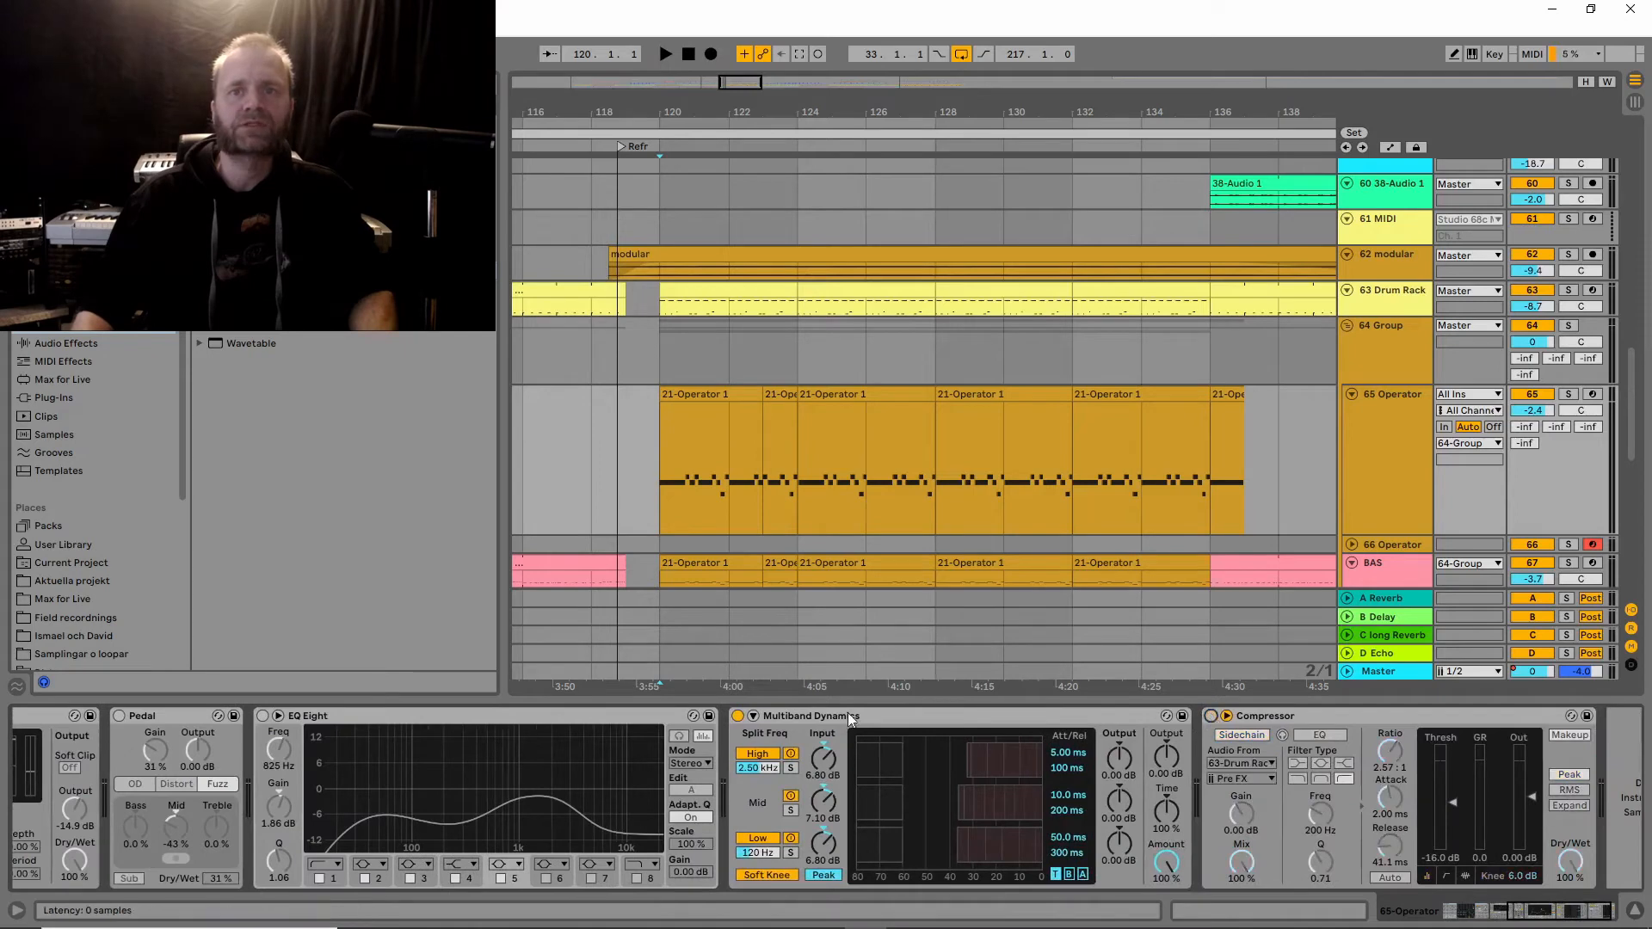
left_click(738, 717)
left_click(737, 716)
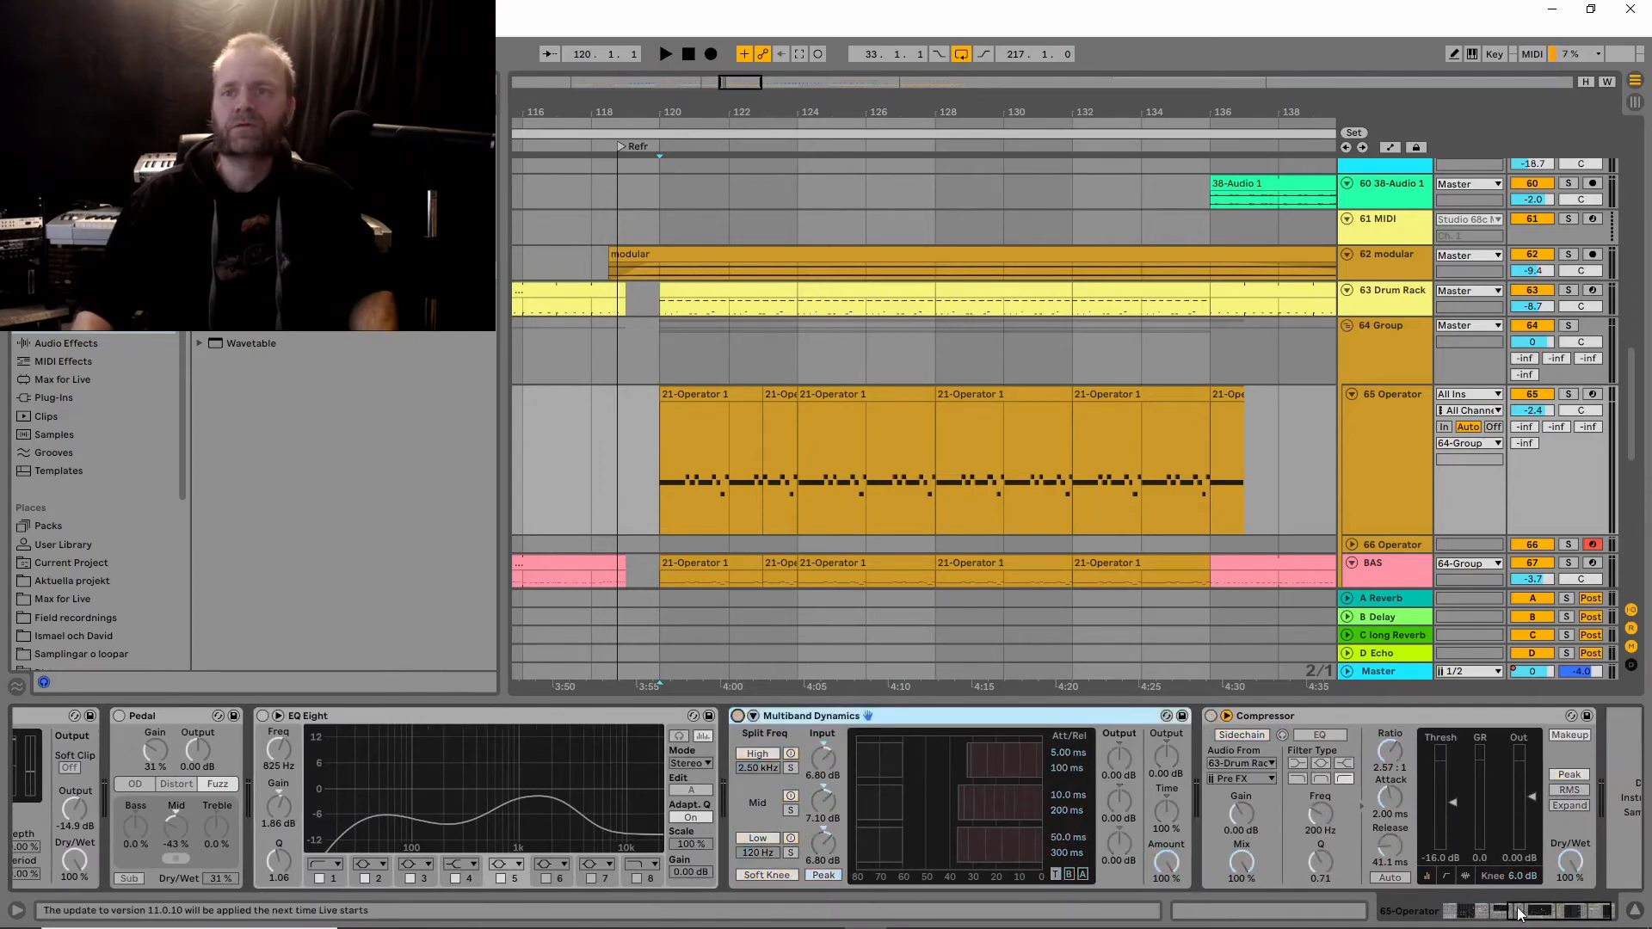
left_click_drag(1518, 913, 1413, 922)
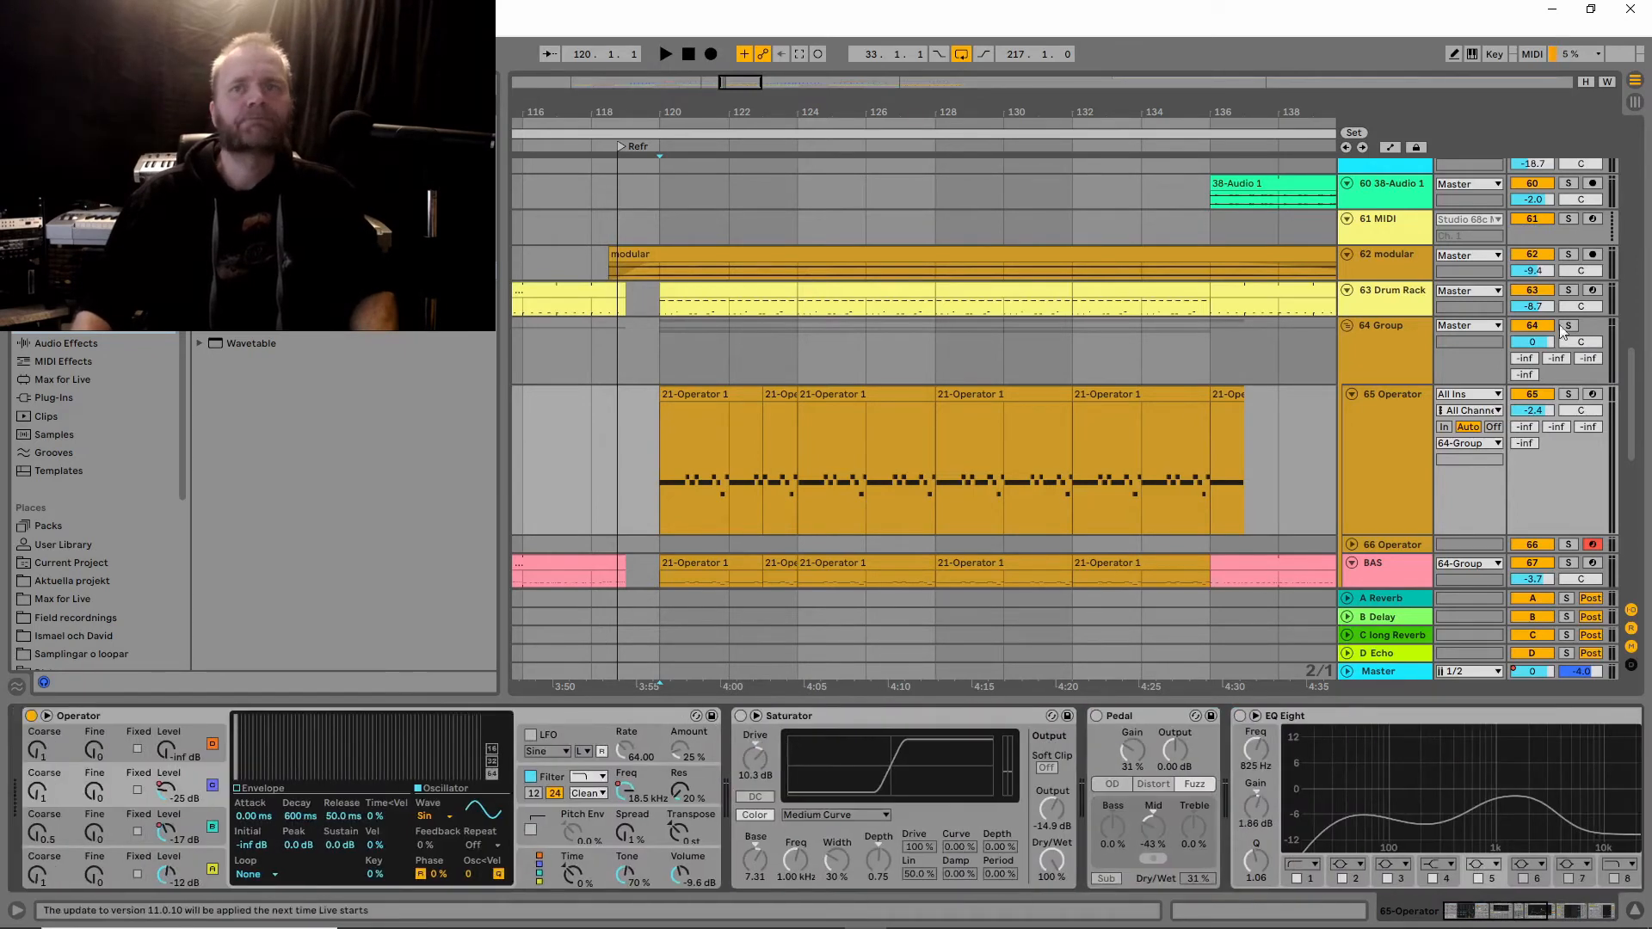
Show the arrangement's automation, and display oscillator B's level envelope on the 65 Operator track around bars 120 to 124.
left_click(1390, 147)
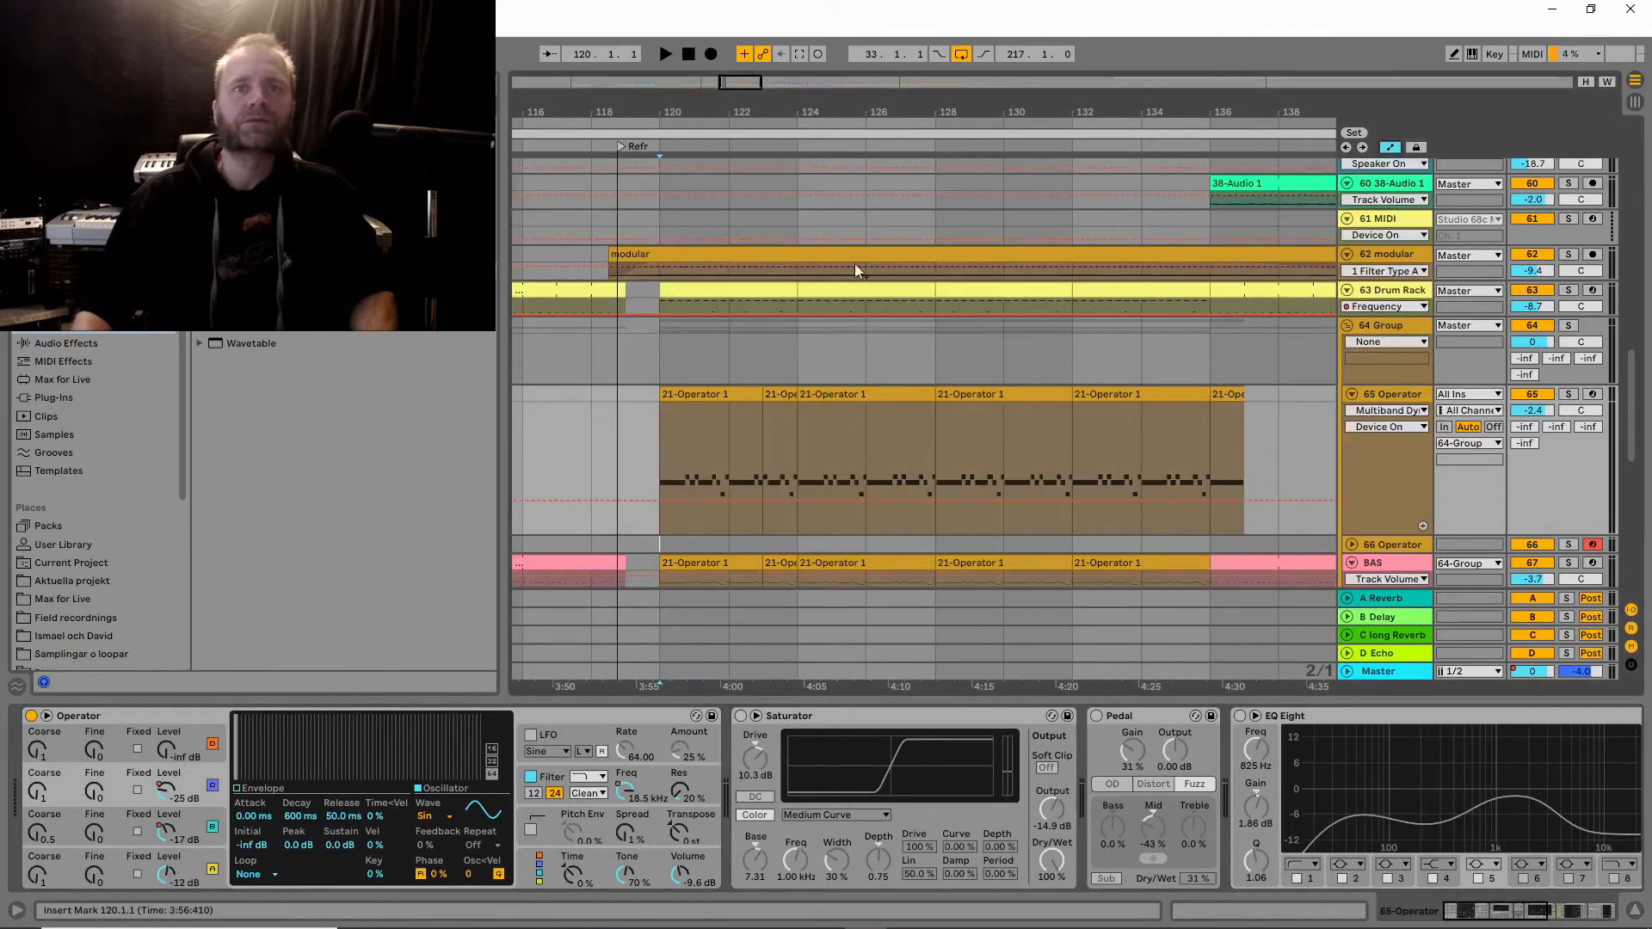
left_click_drag(671, 104, 672, 172)
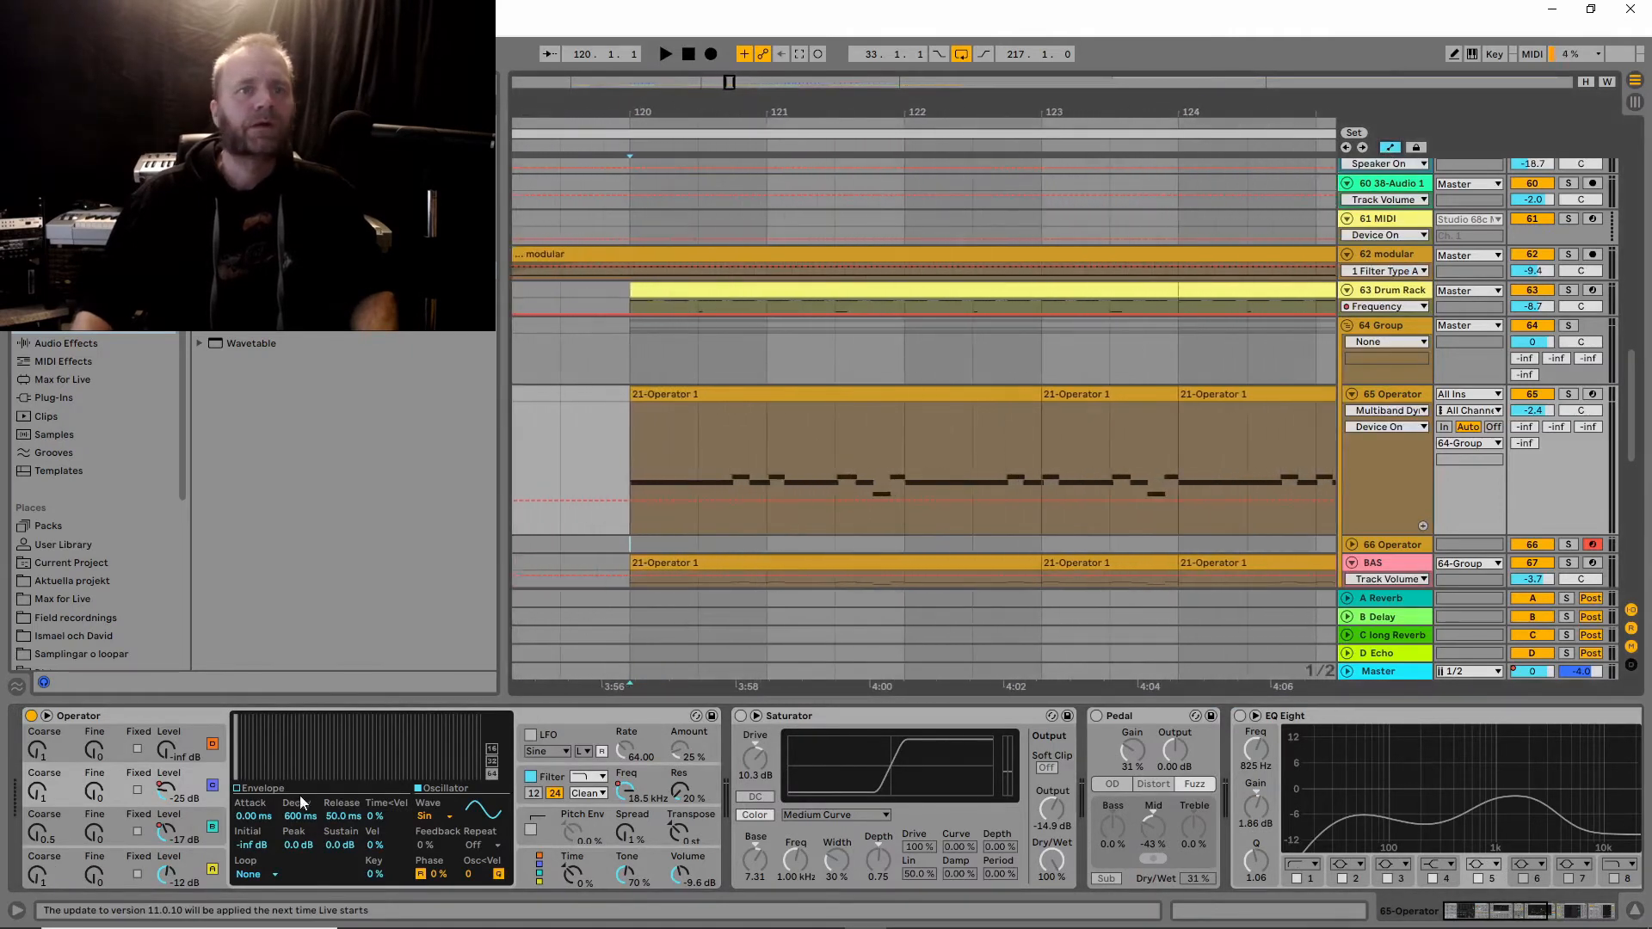
left_click(178, 828)
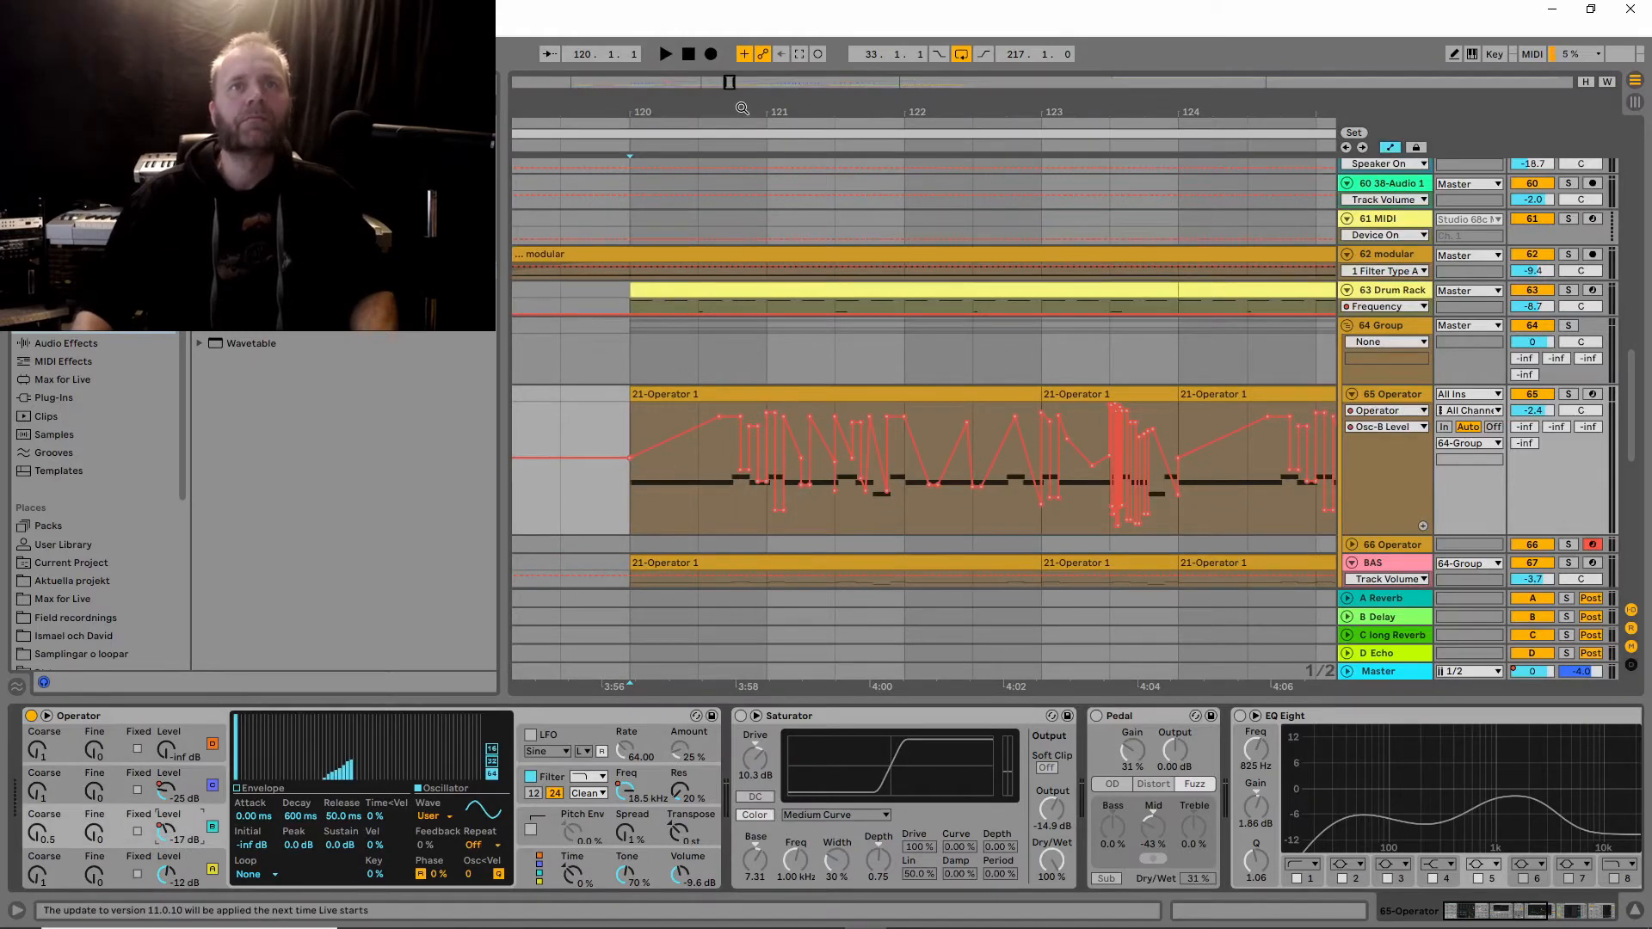
left_click_drag(741, 108, 742, 129)
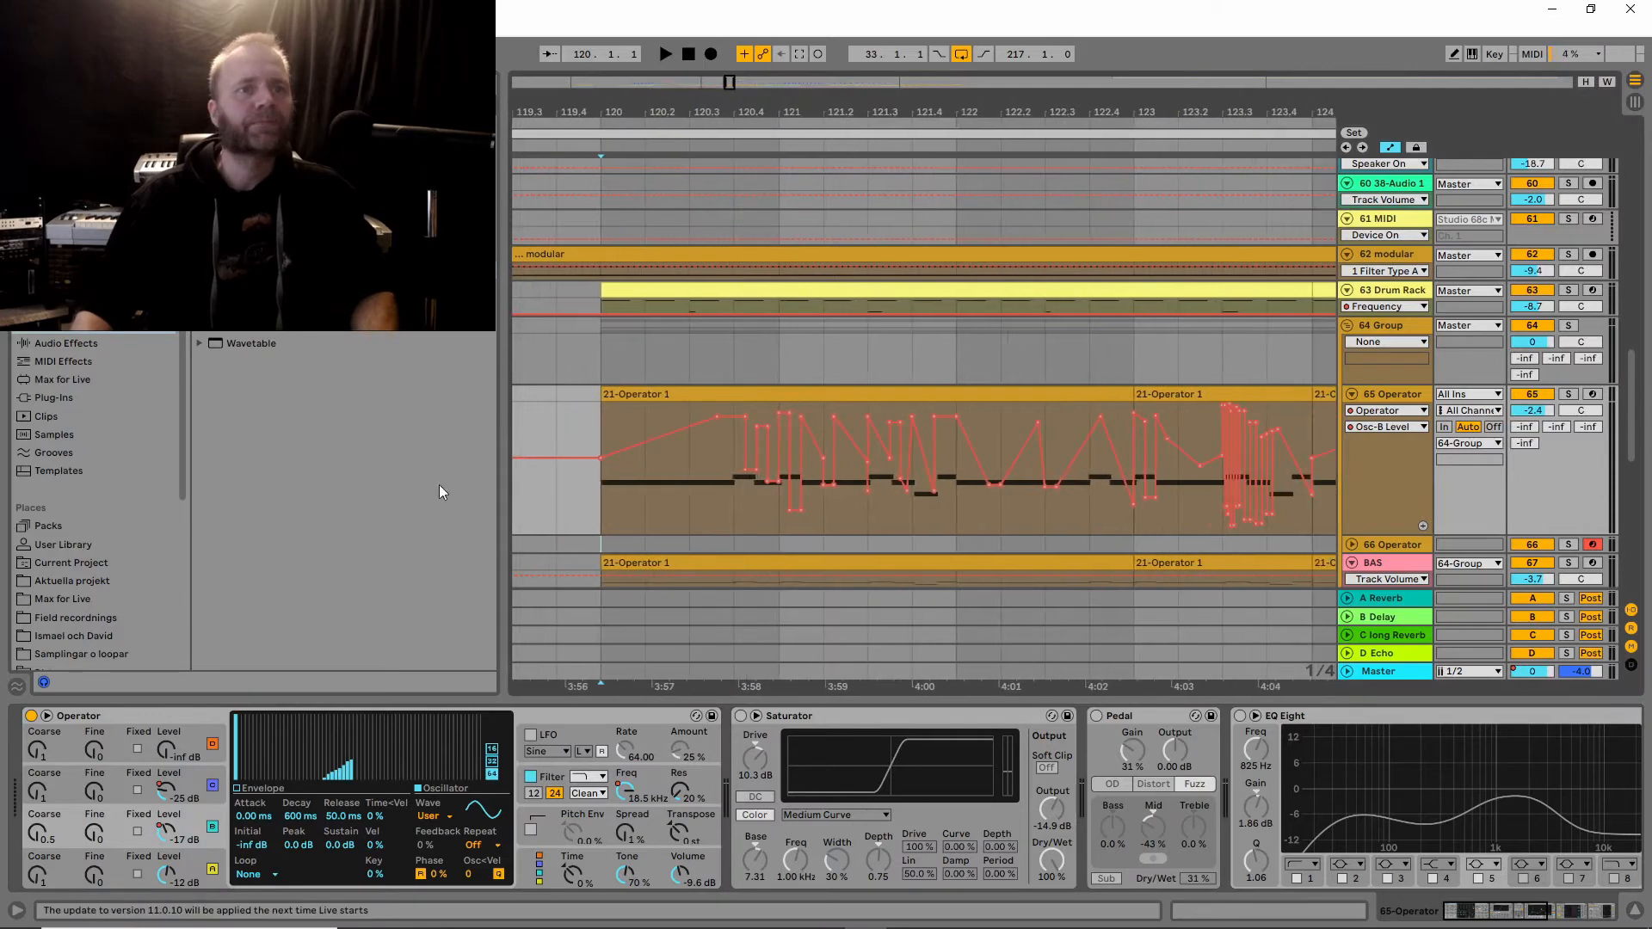
Switch off oscillator C, and solo the 64 Group and 65 Operator tracks with oscillator B's level automation displayed.
left_click(213, 787)
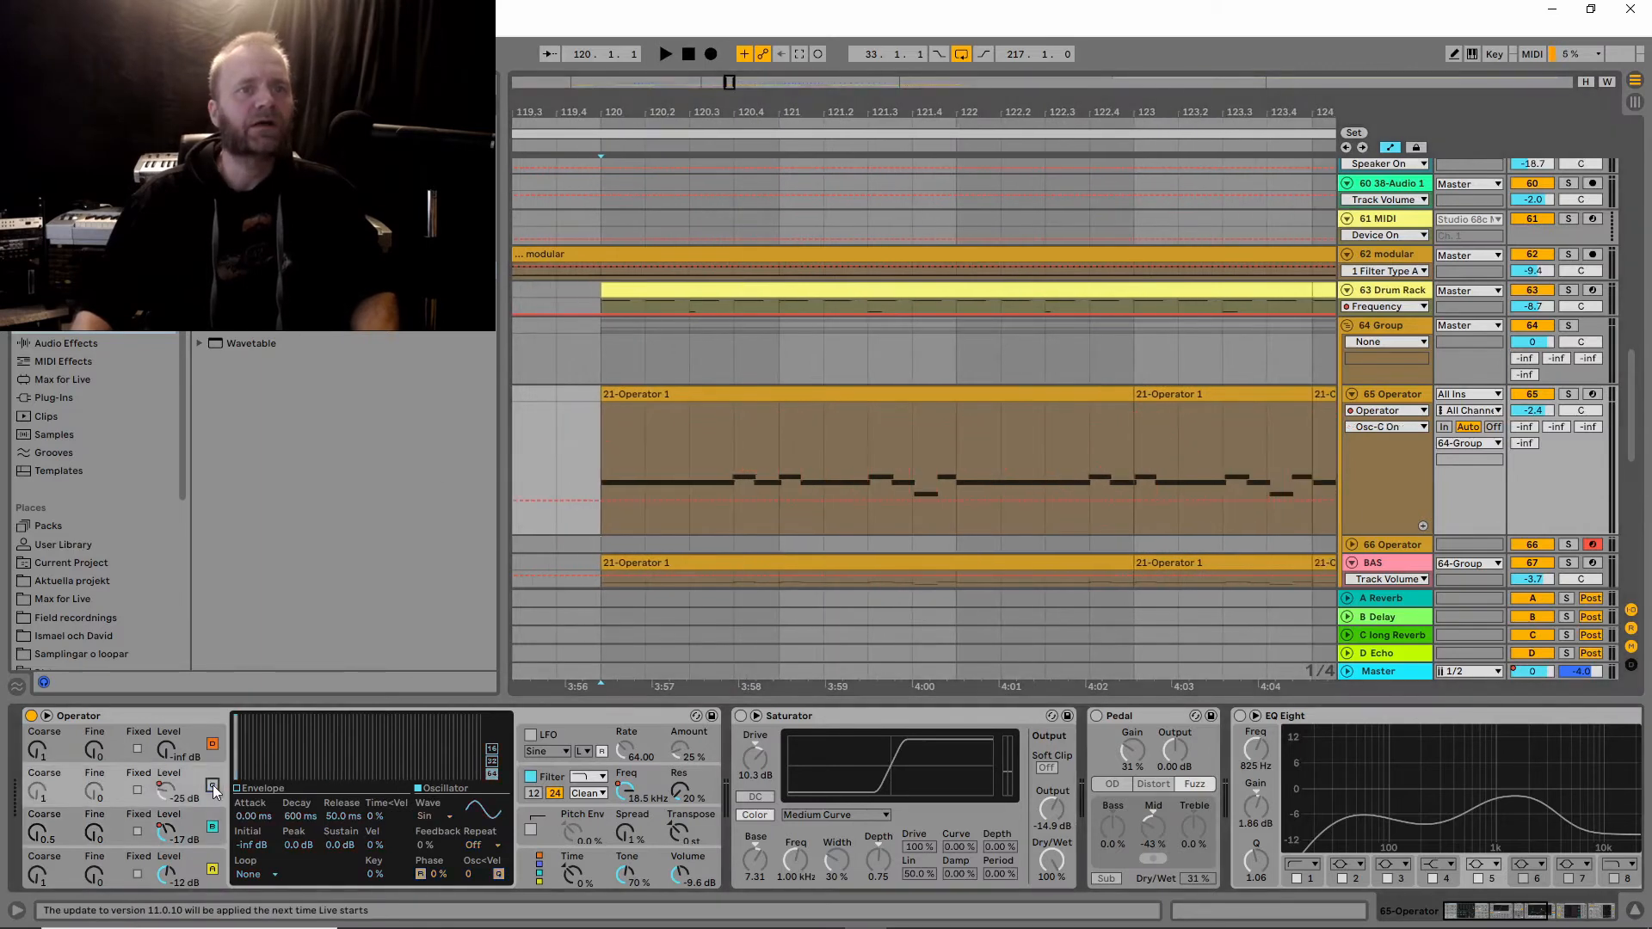
left_click(190, 827)
left_click(190, 863)
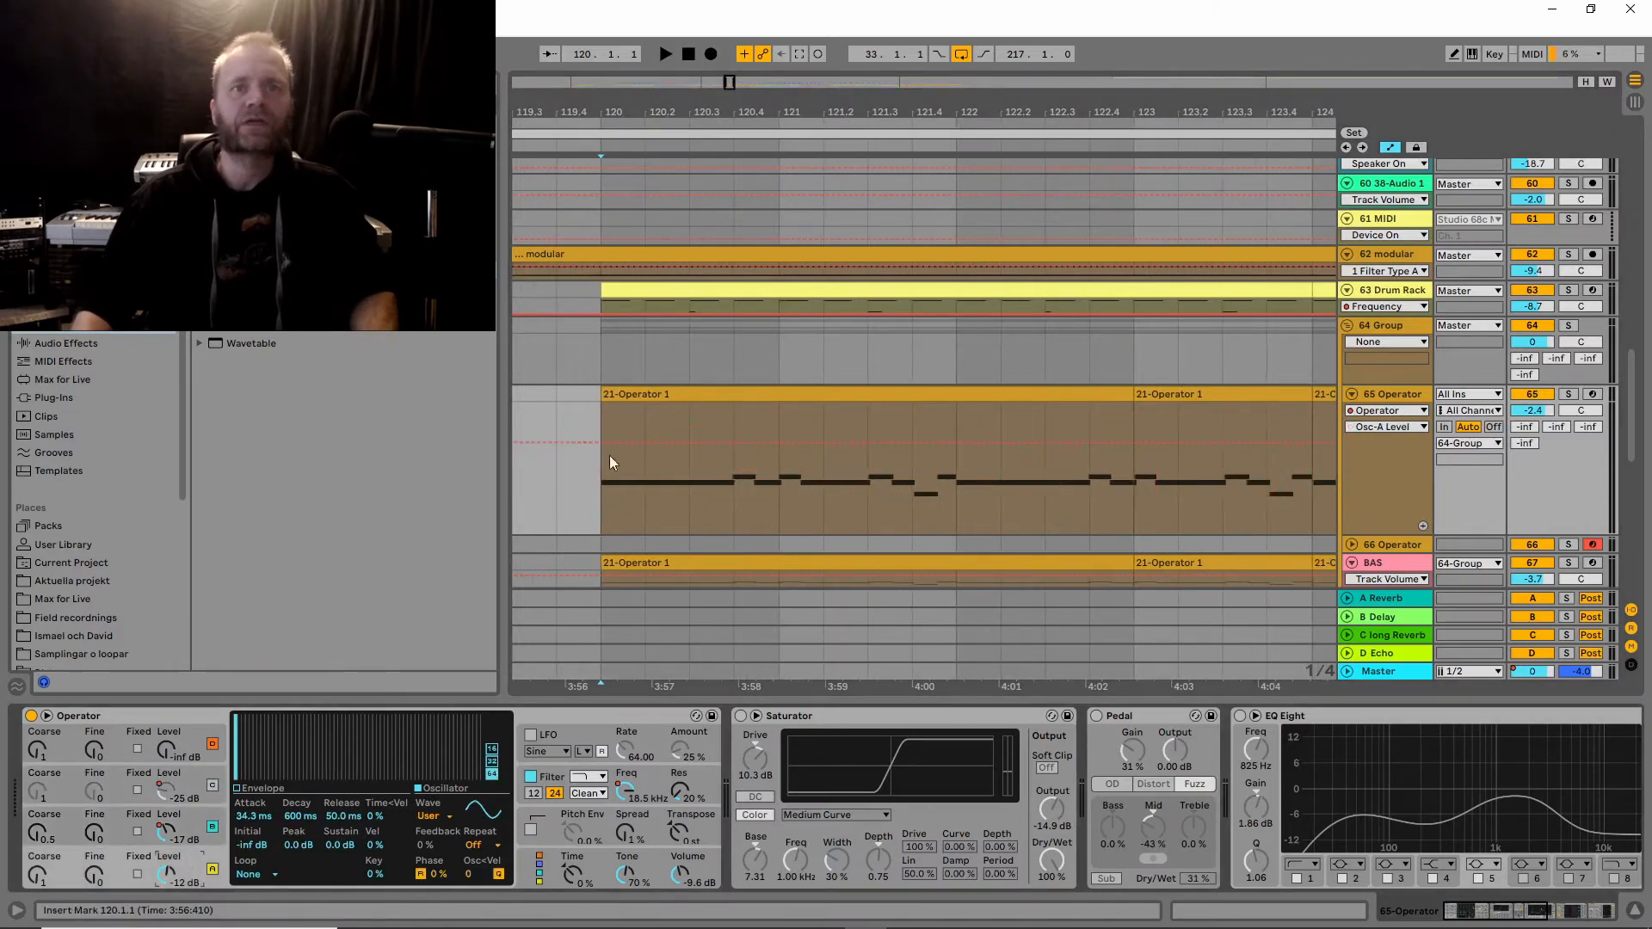
left_click(185, 832)
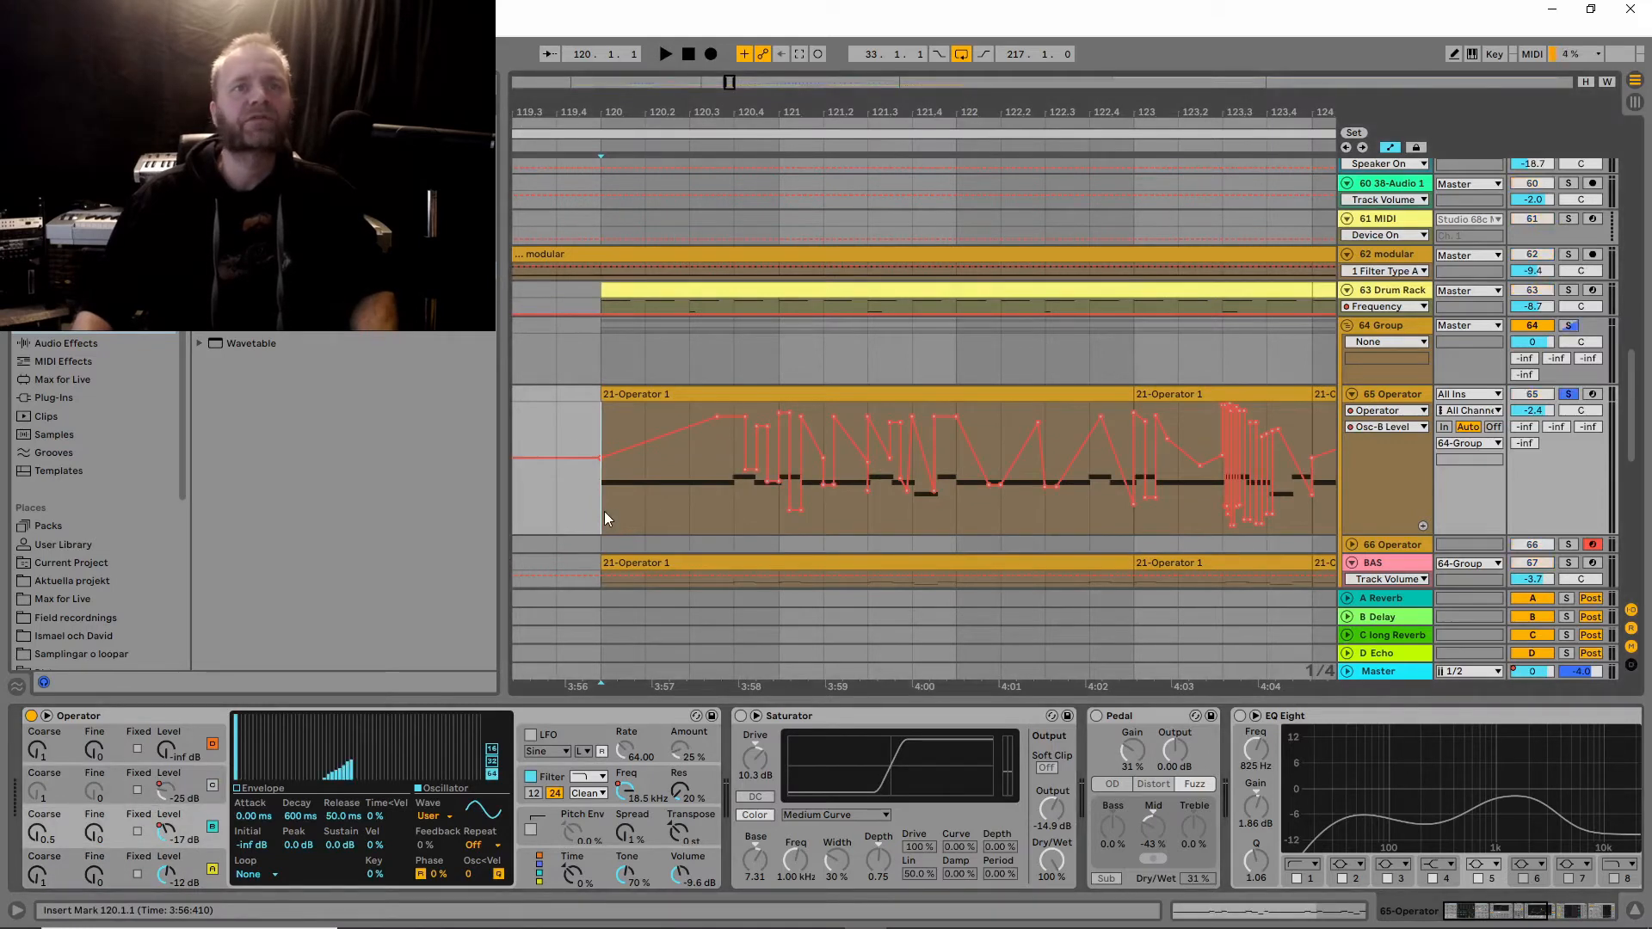
Play the soloed bass from bar 120 to bar 124 to hear the oscillator B level automation, and stop playback.
key("space")
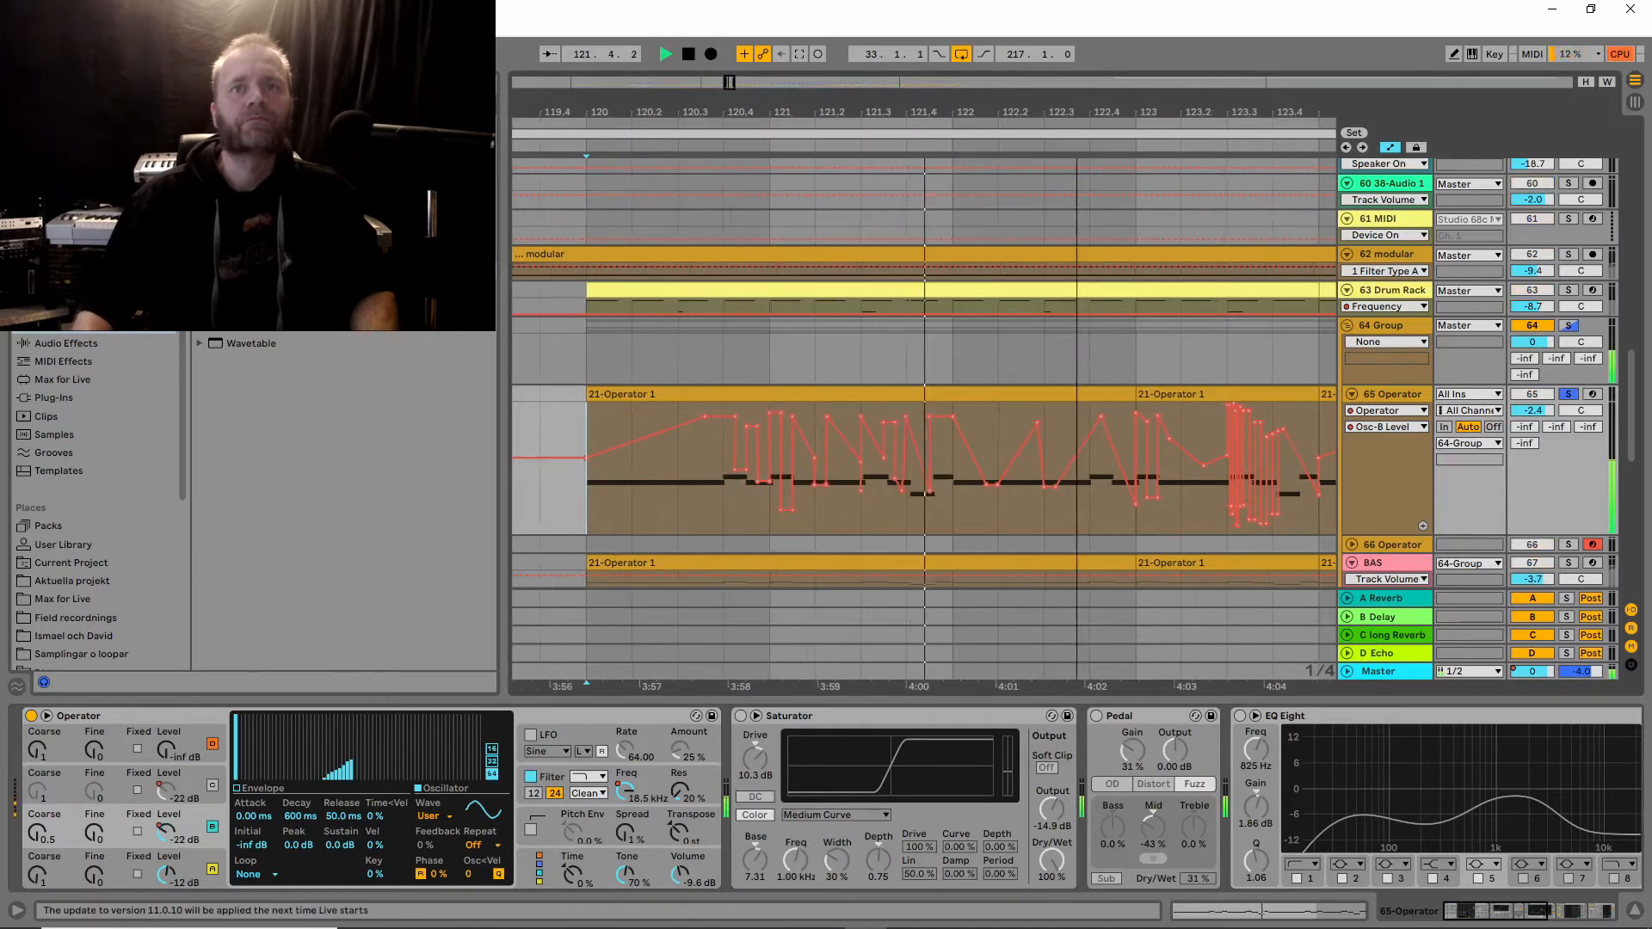
left_click_drag(1070, 112, 893, 83)
left_click_drag(916, 110, 889, 105)
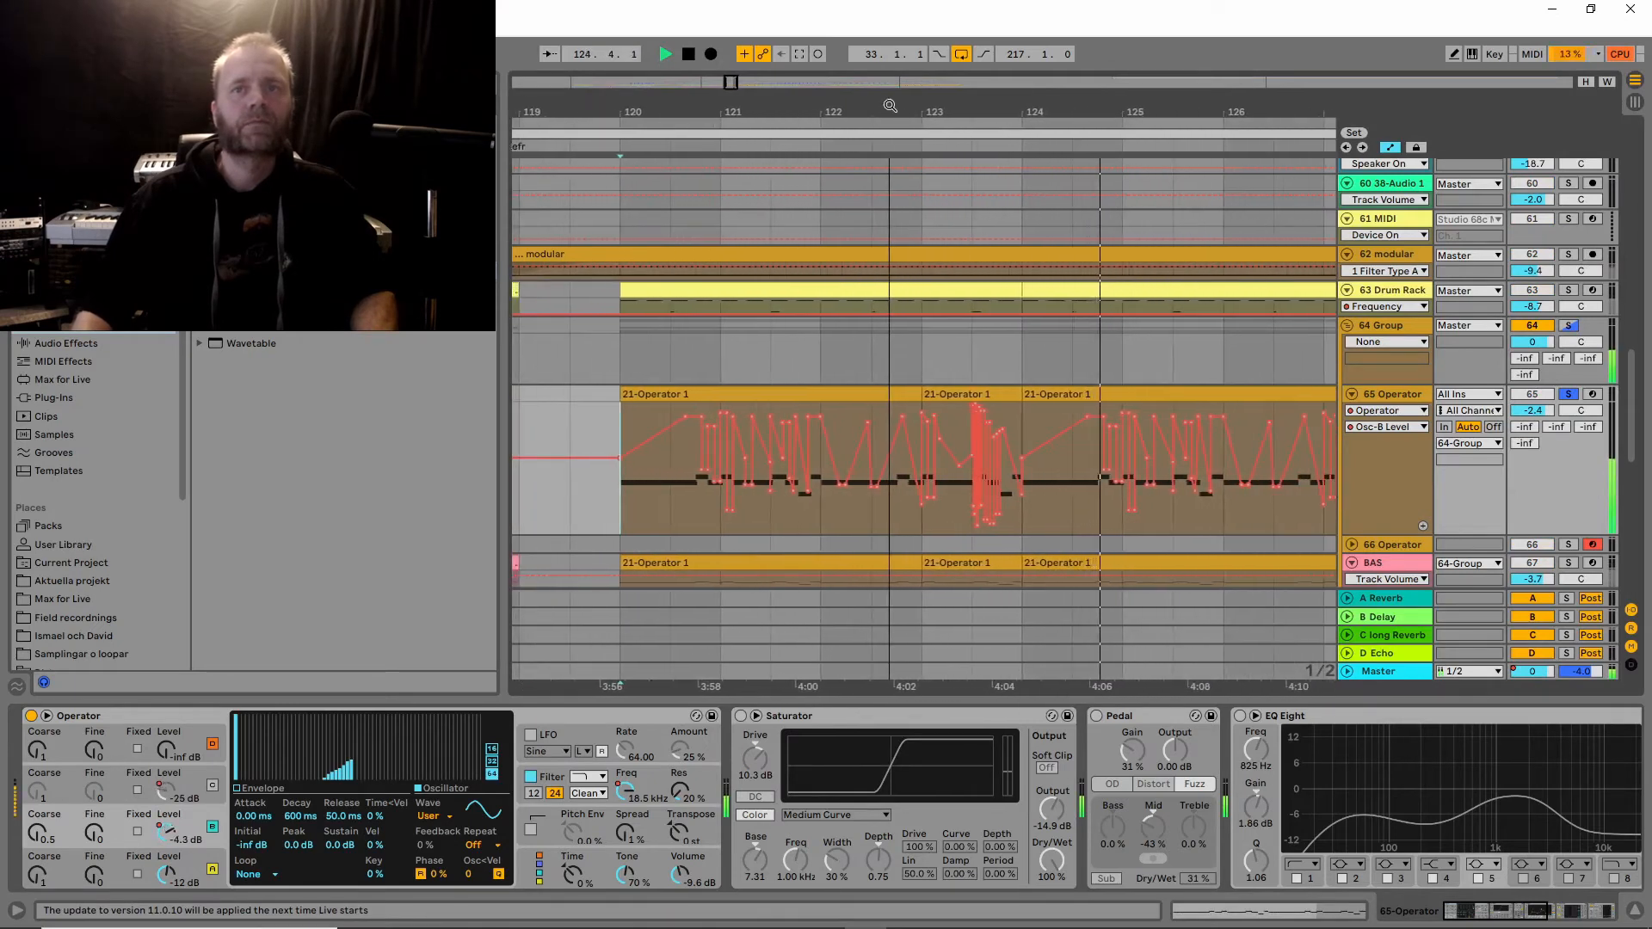
key("space")
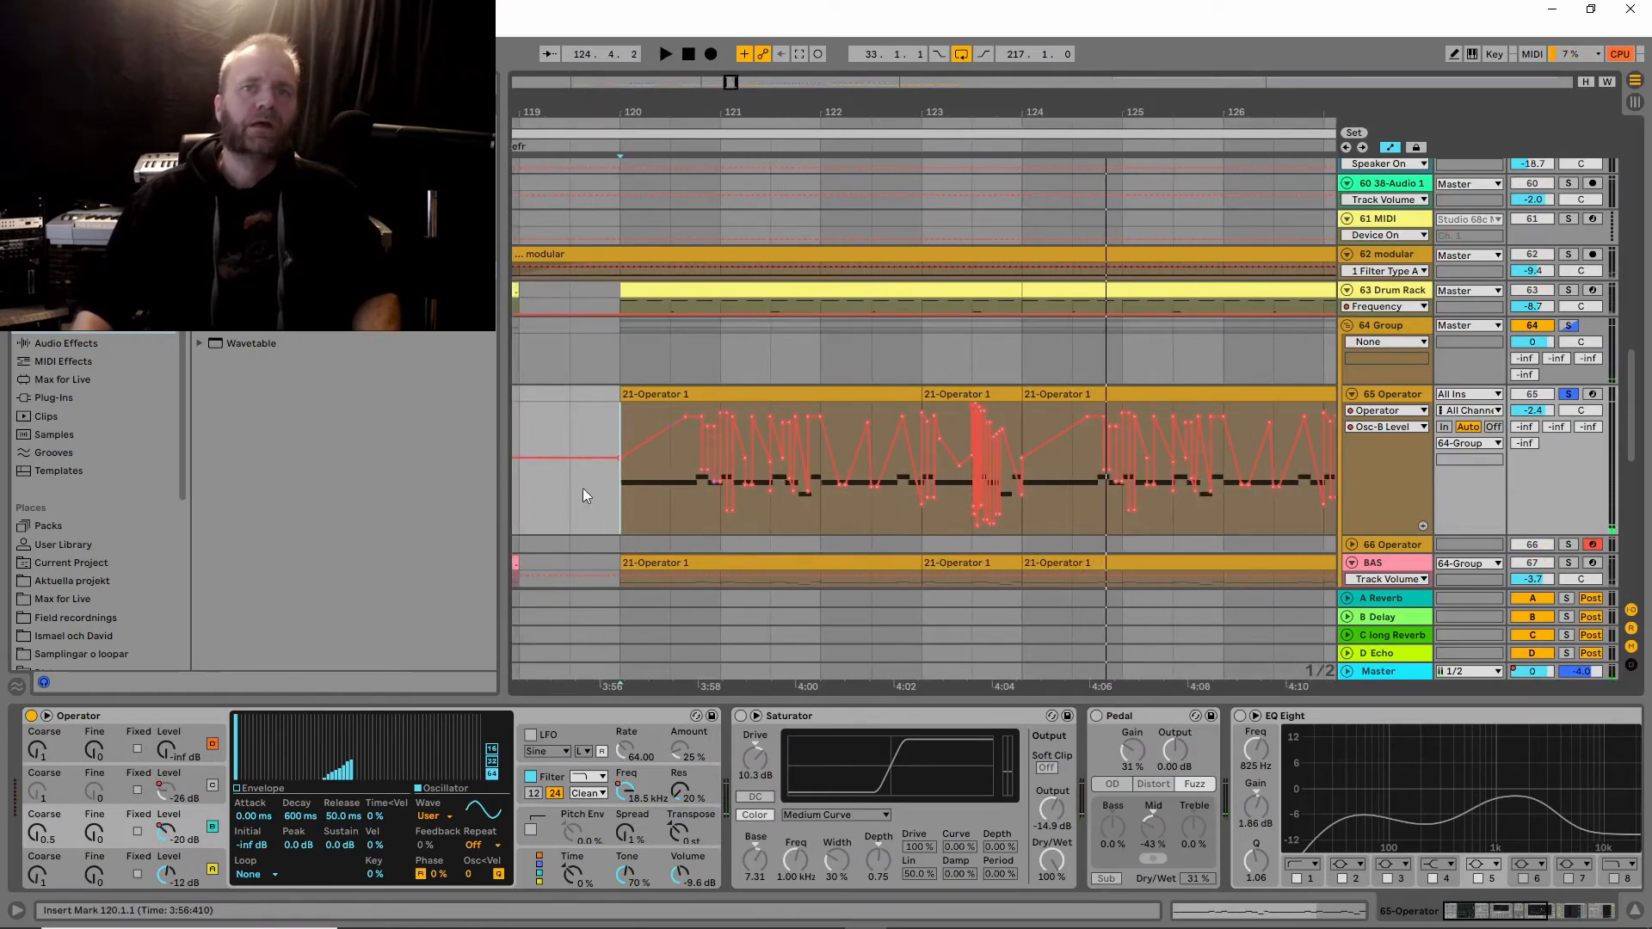
Give oscillator B's level automation its own enlarged lane, and switch oscillator C back on with its level automation shown above.
left_click(1422, 528)
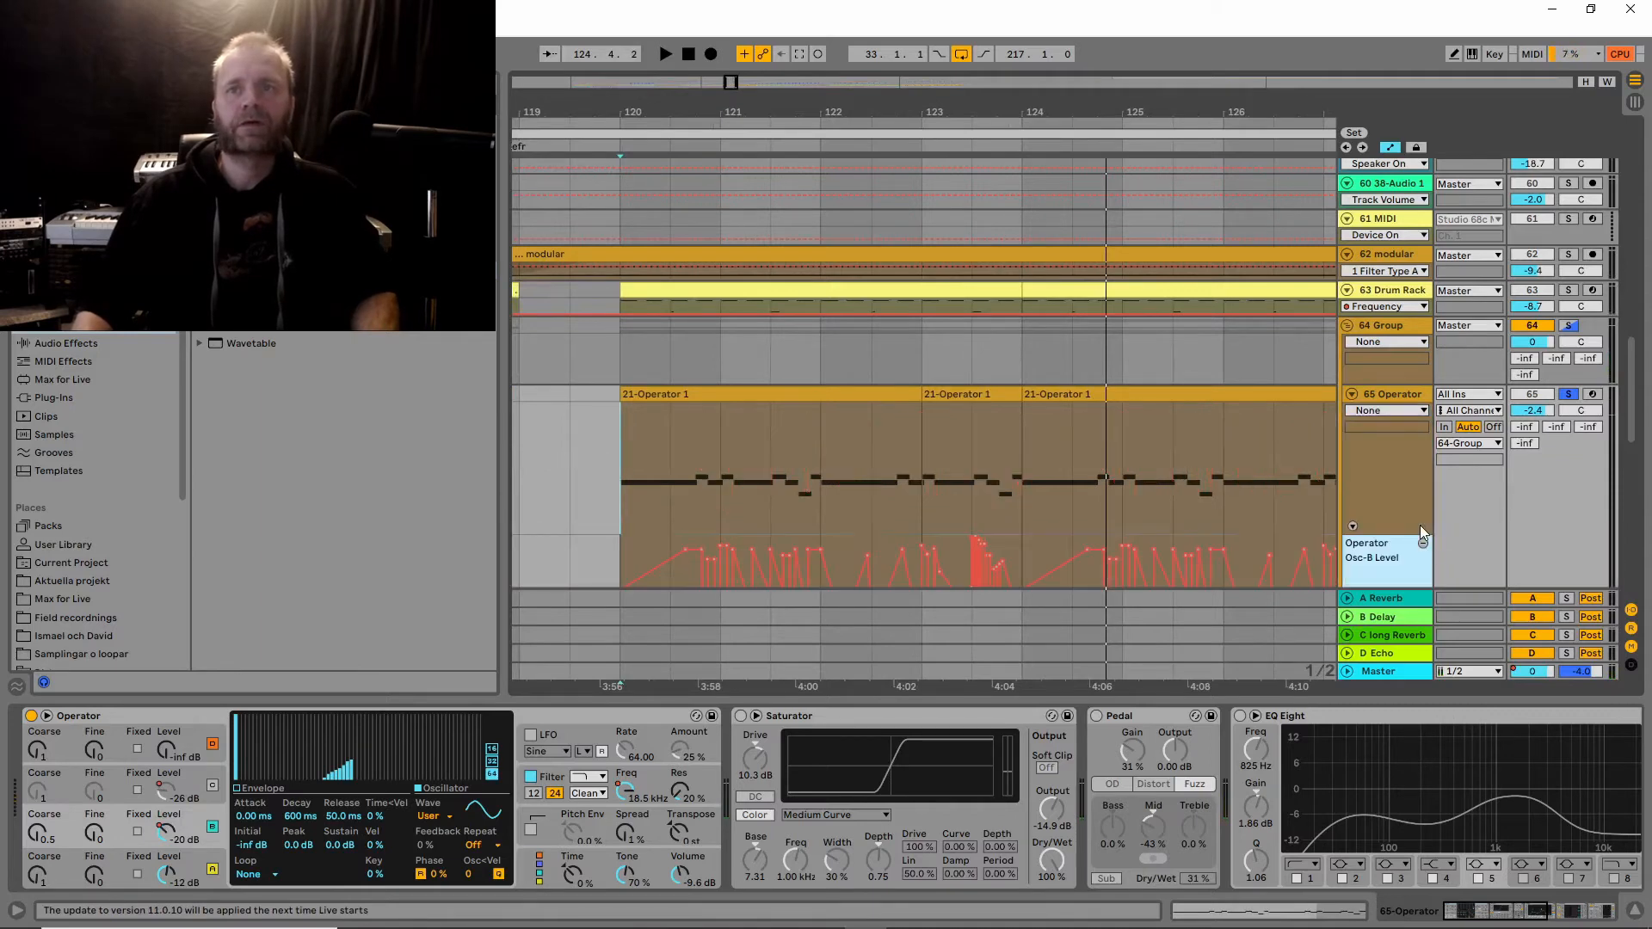
scroll(1418, 522, "down", 3)
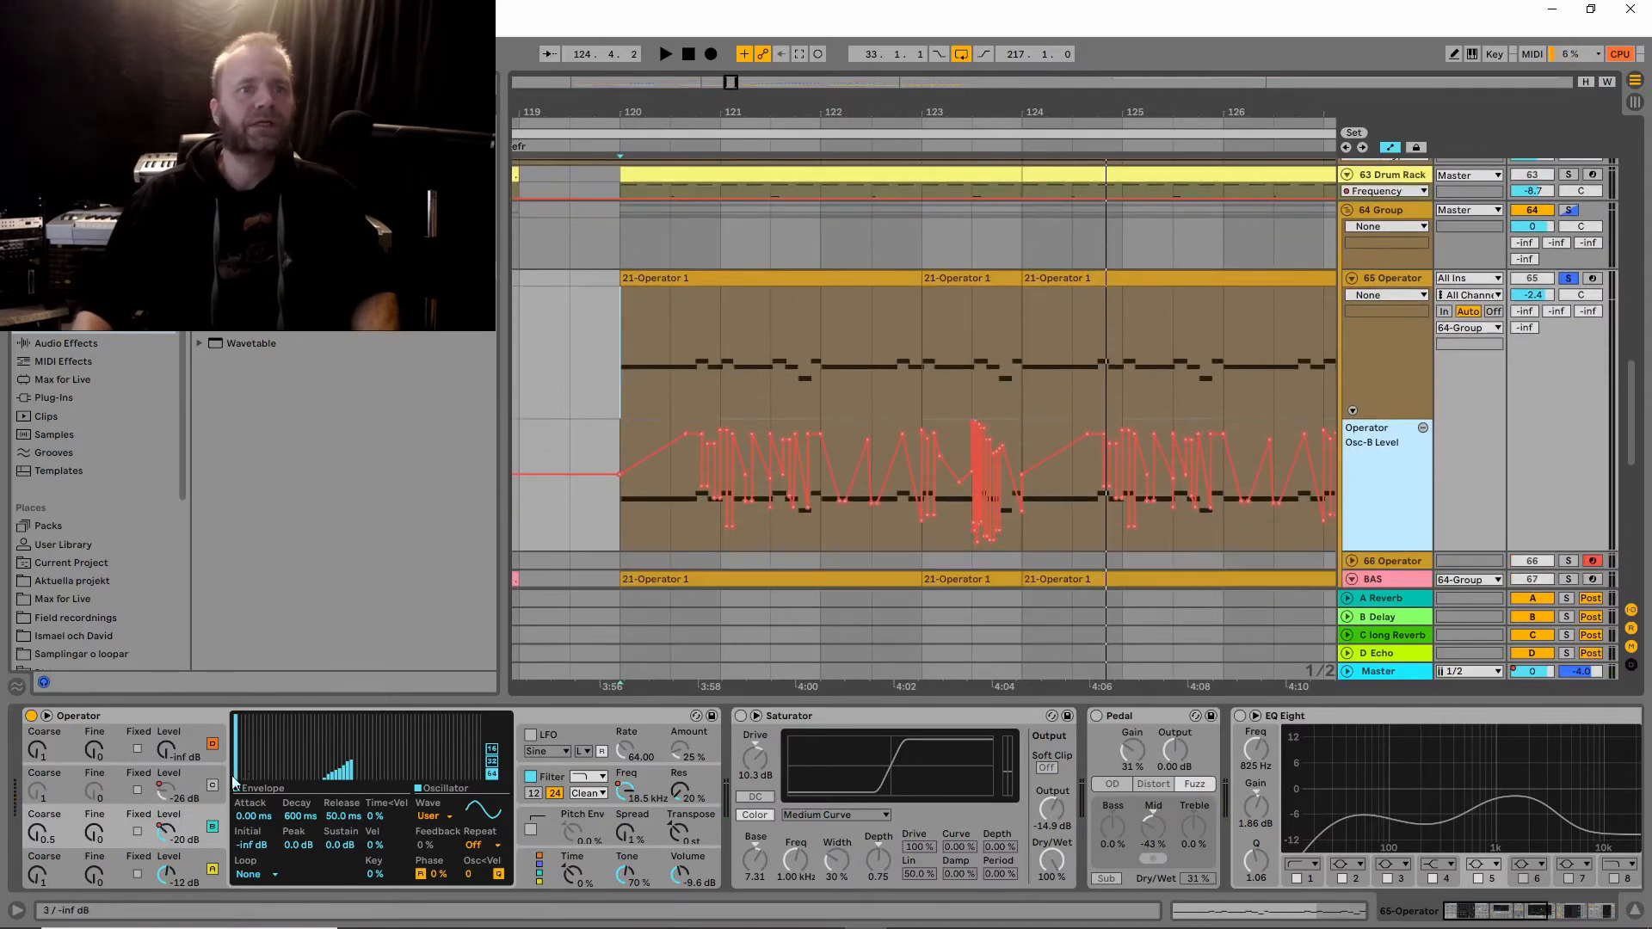
left_click(160, 790)
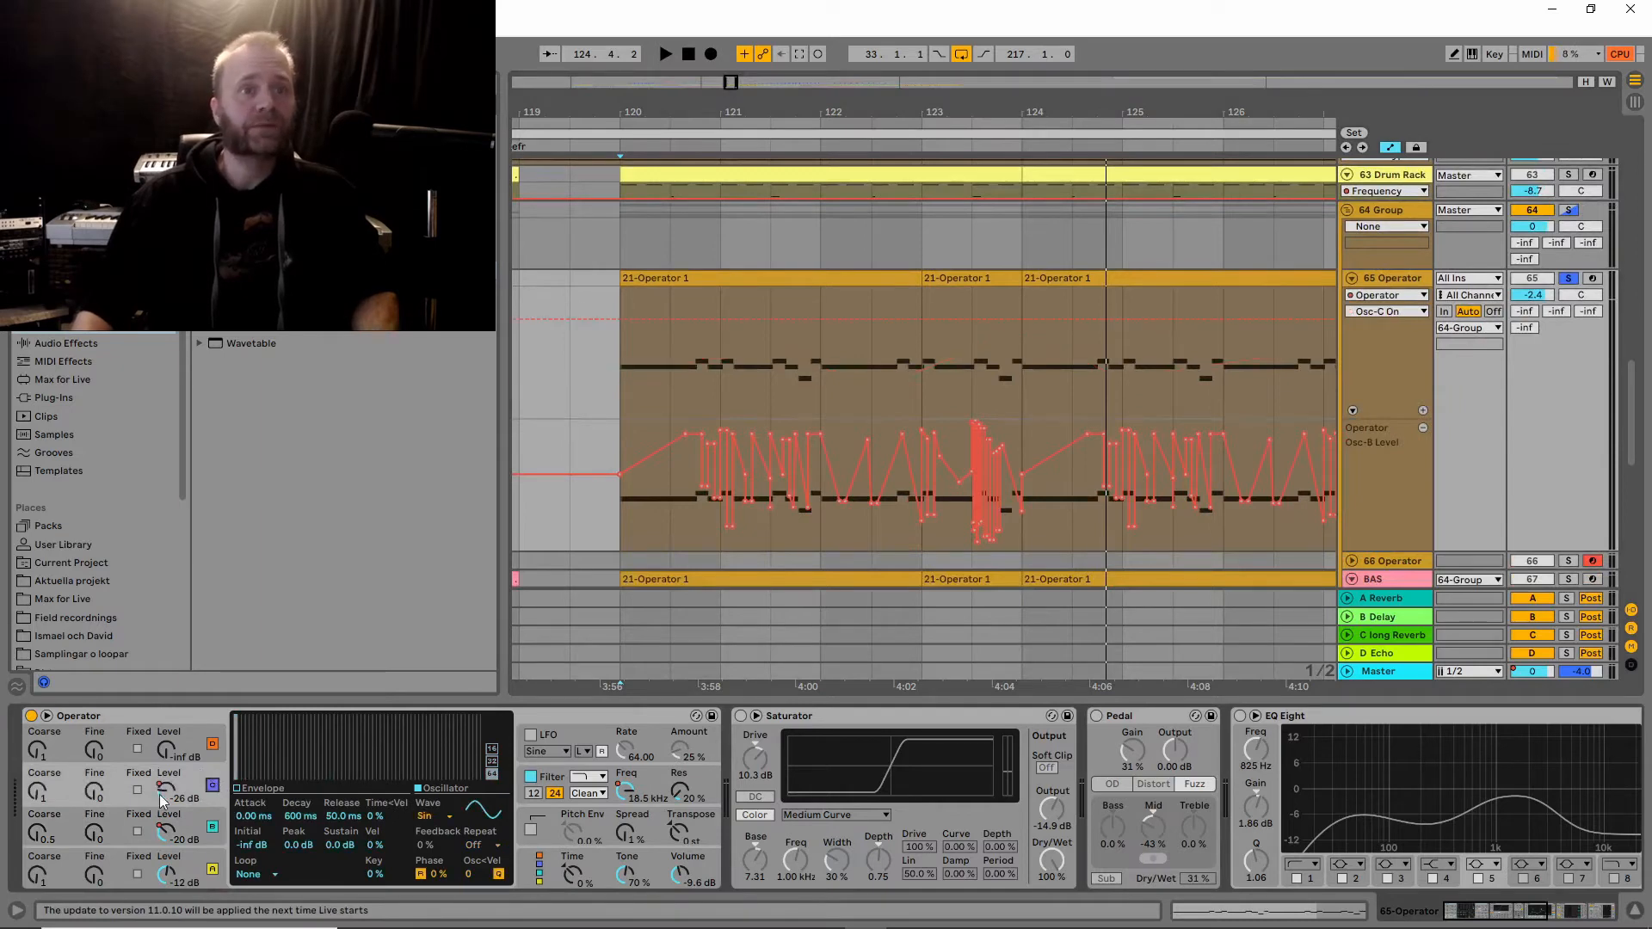
left_click_drag(1023, 103, 828, 84)
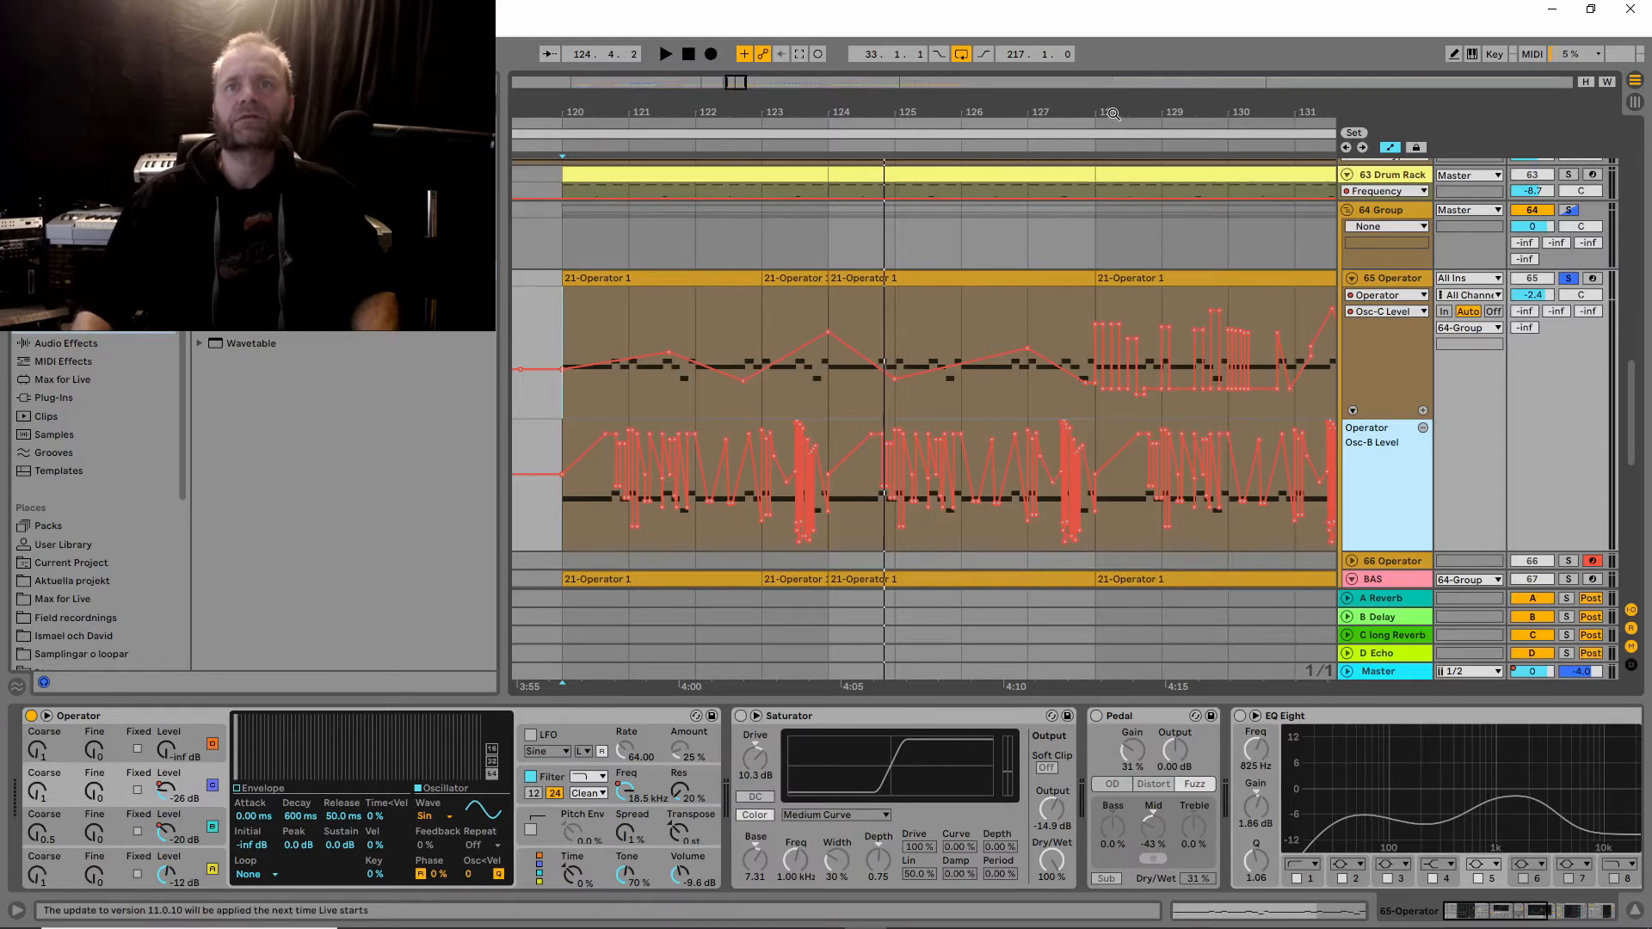
left_click_drag(1113, 113, 934, 81)
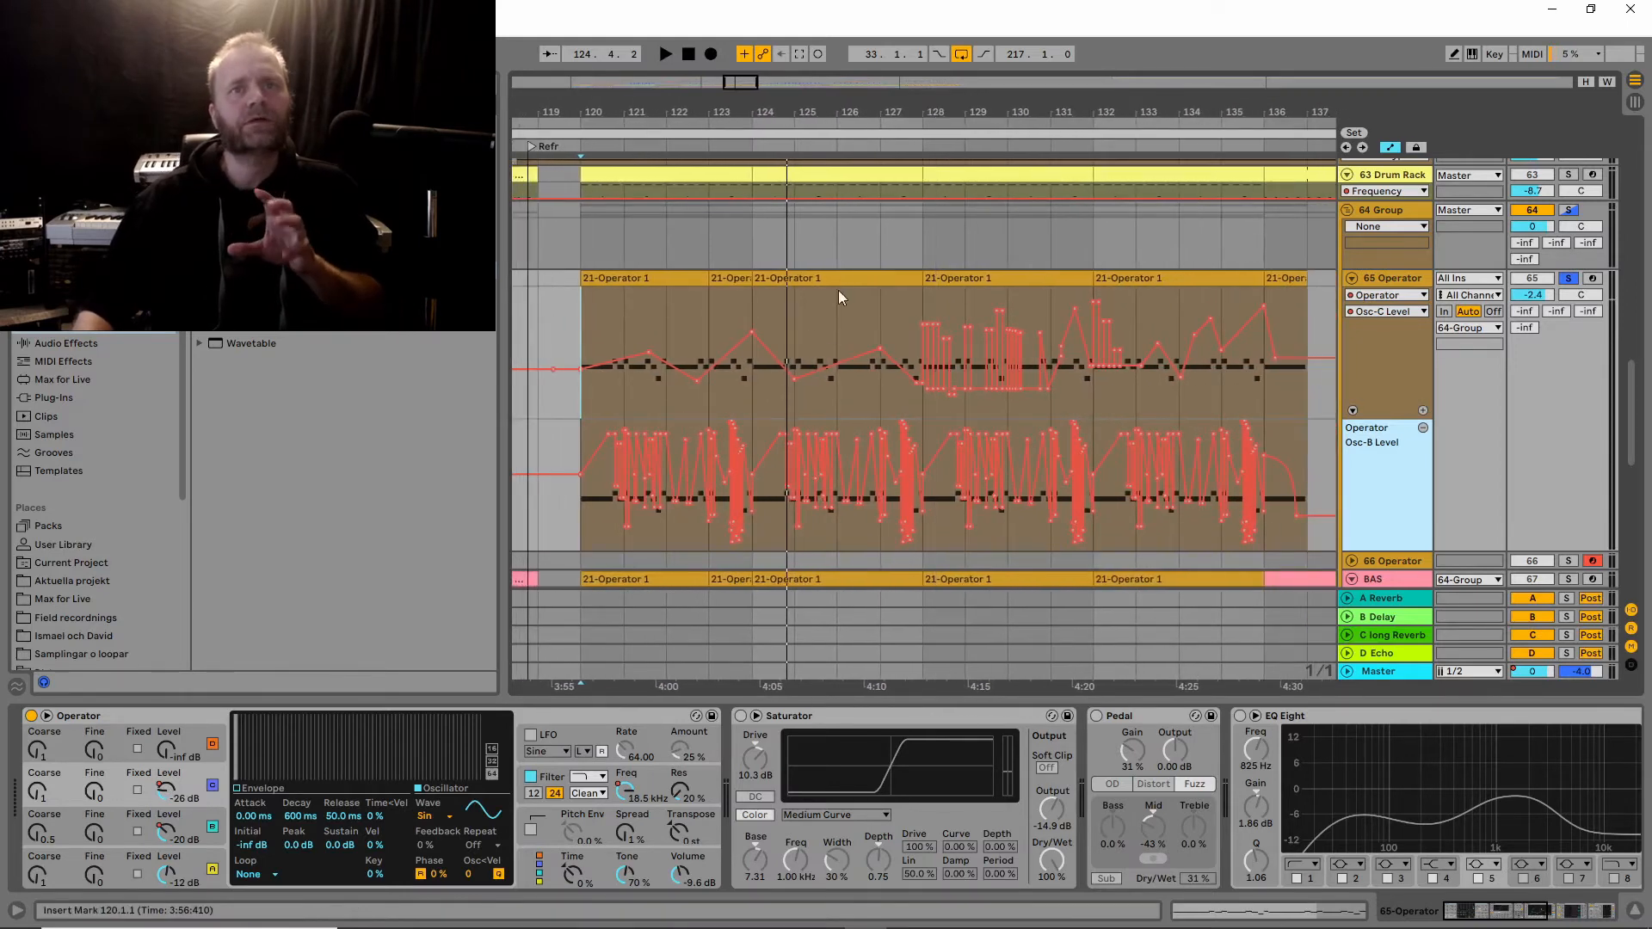
Go through oscillator C's level automation up to bar 136, and play the bass from bar 120 with both oscillators' automation.
left_click_drag(580, 401, 1263, 394)
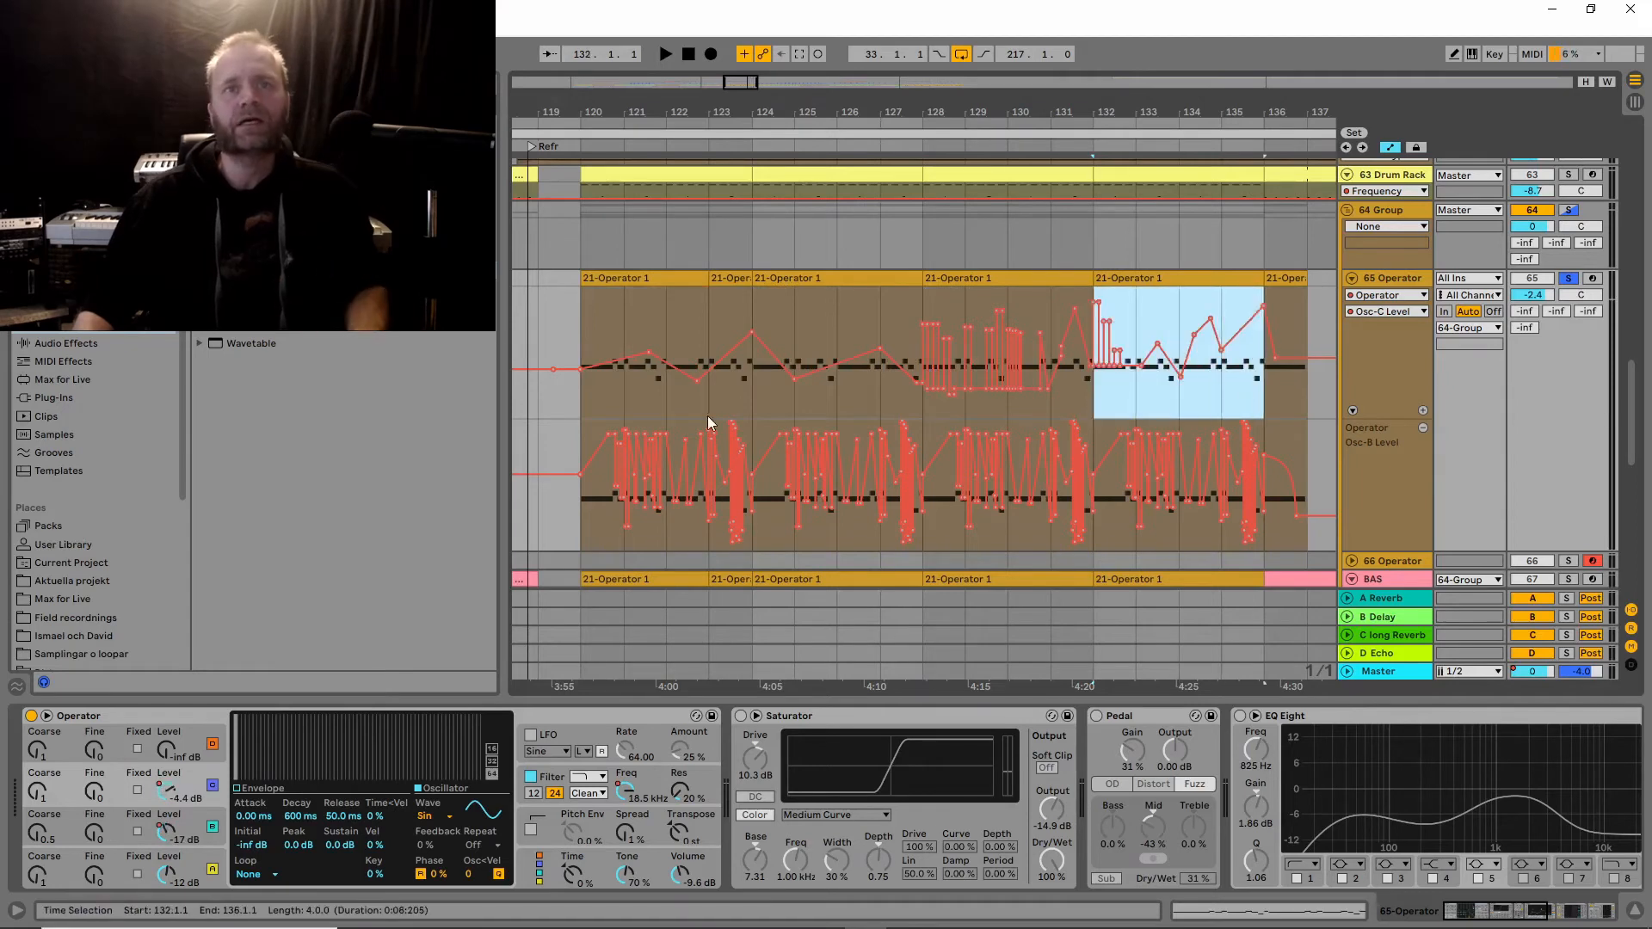
left_click(581, 405)
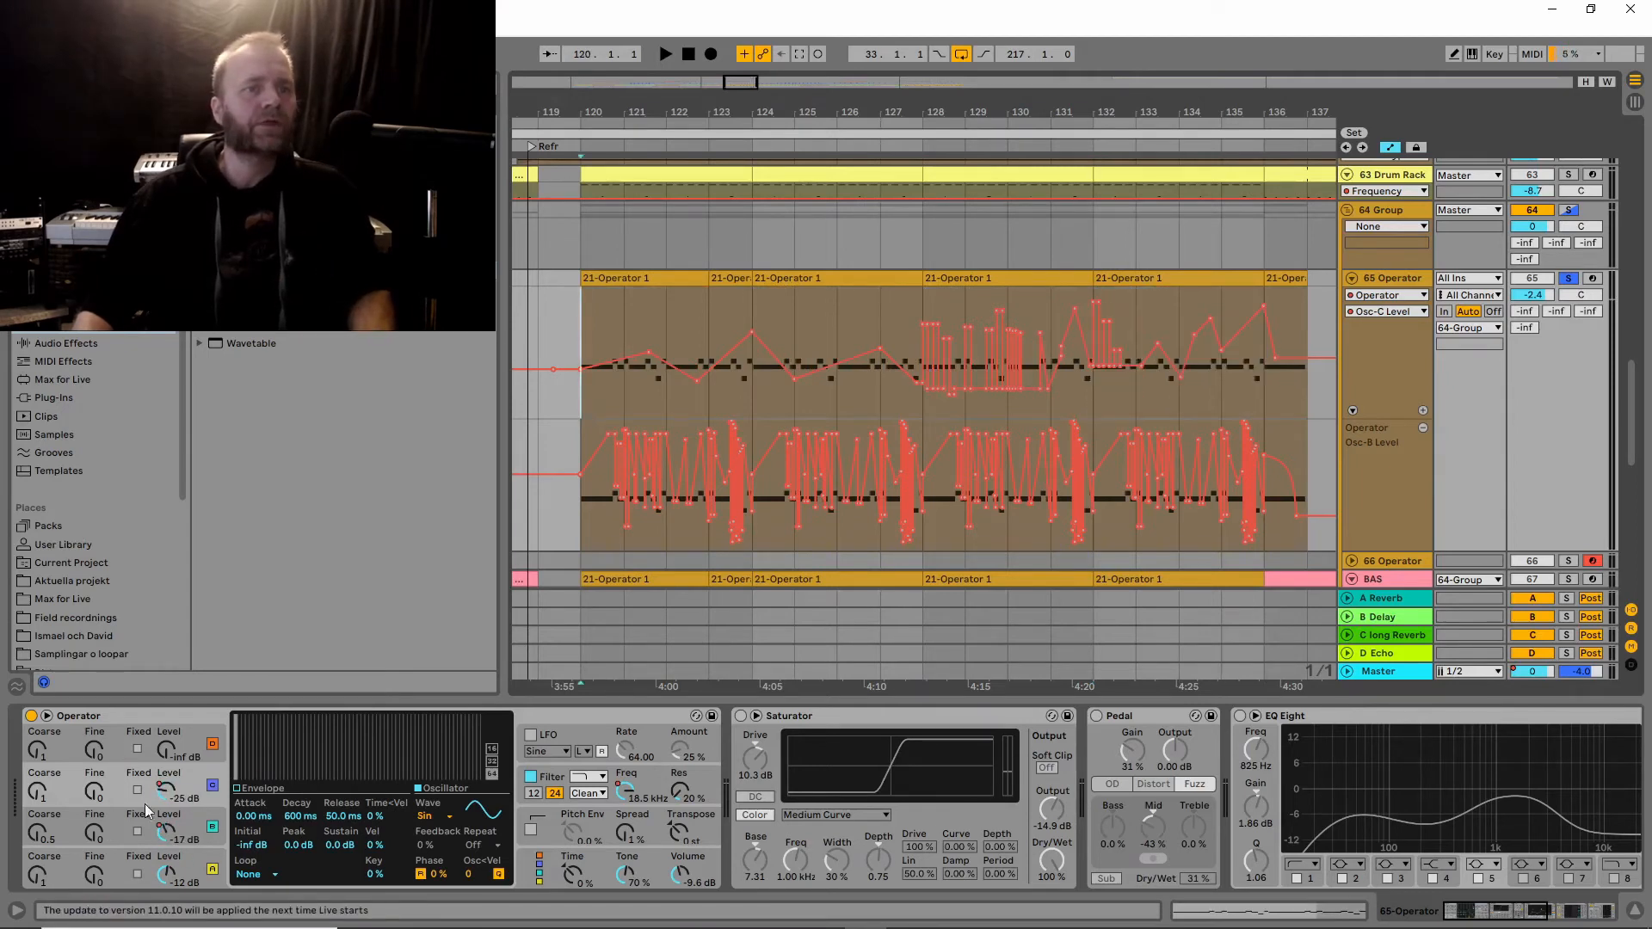
key("space")
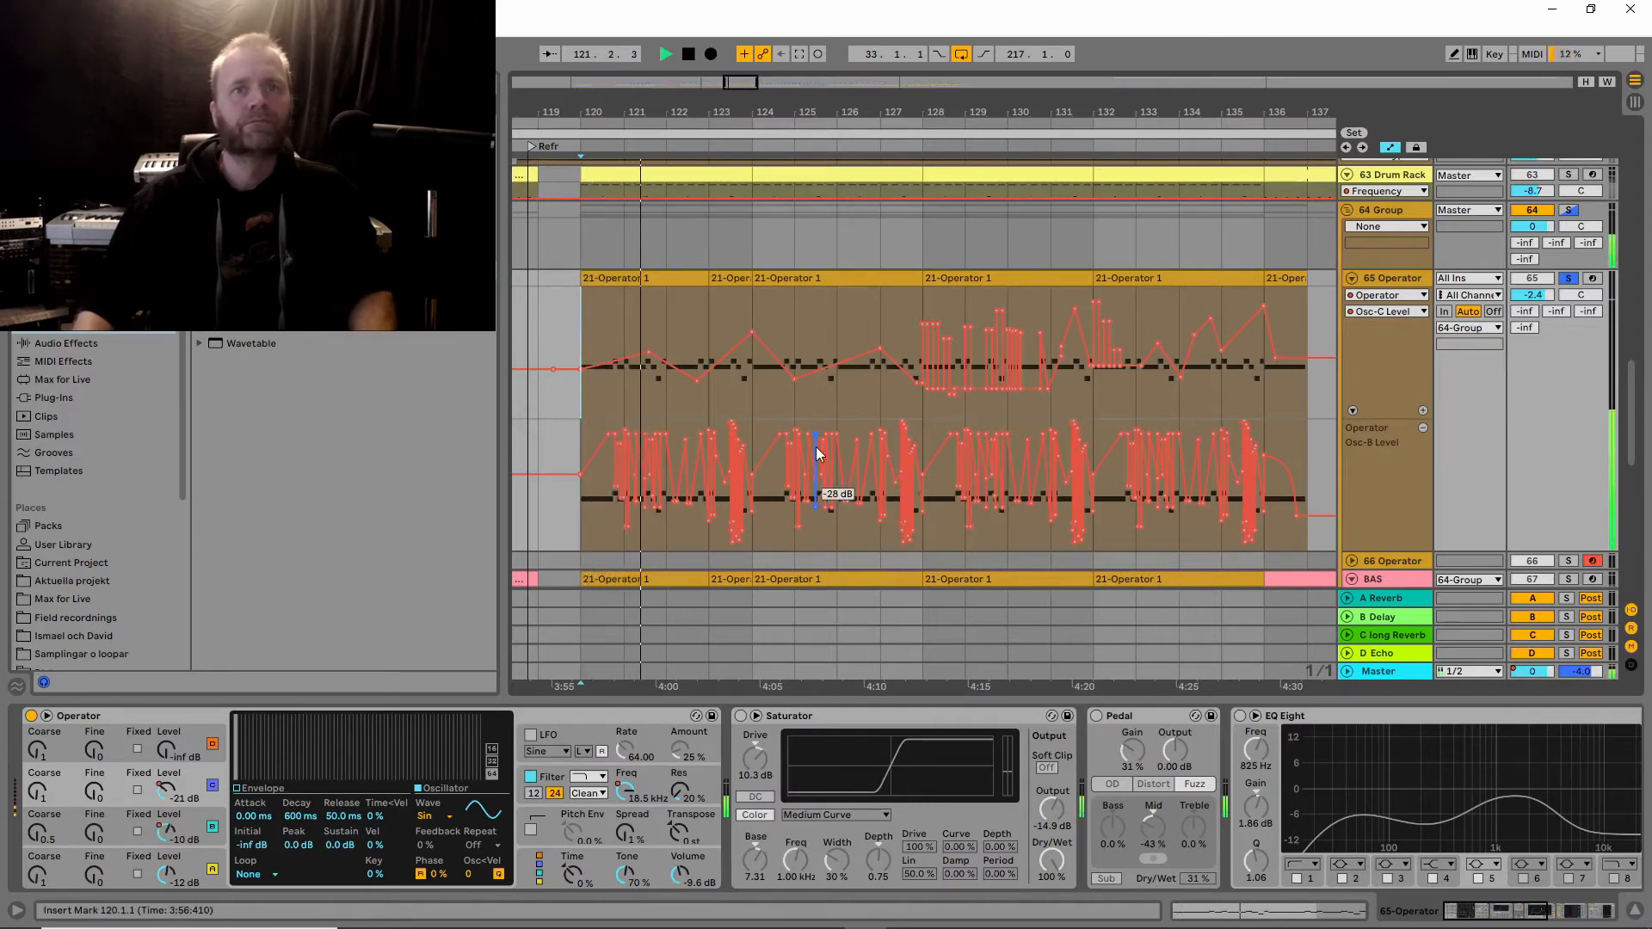
Follow oscillator C and B level automation closely during playback from bar 121 to bar 133, and stop playback.
left_click_drag(645, 112, 595, 184)
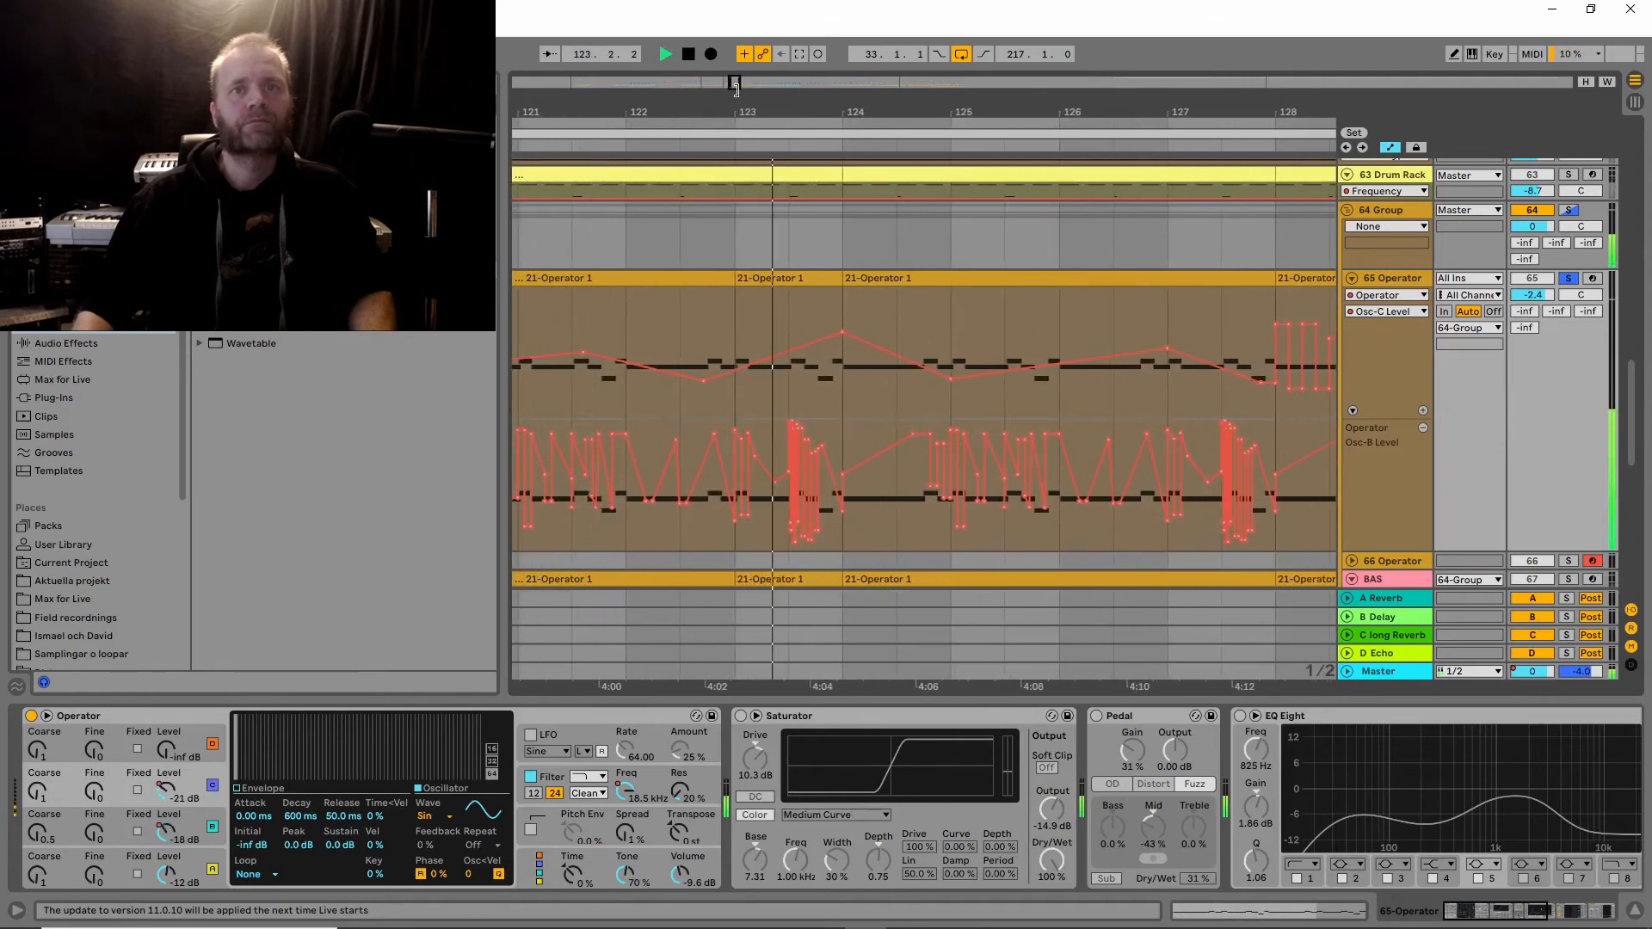
left_click_drag(835, 111, 539, 155)
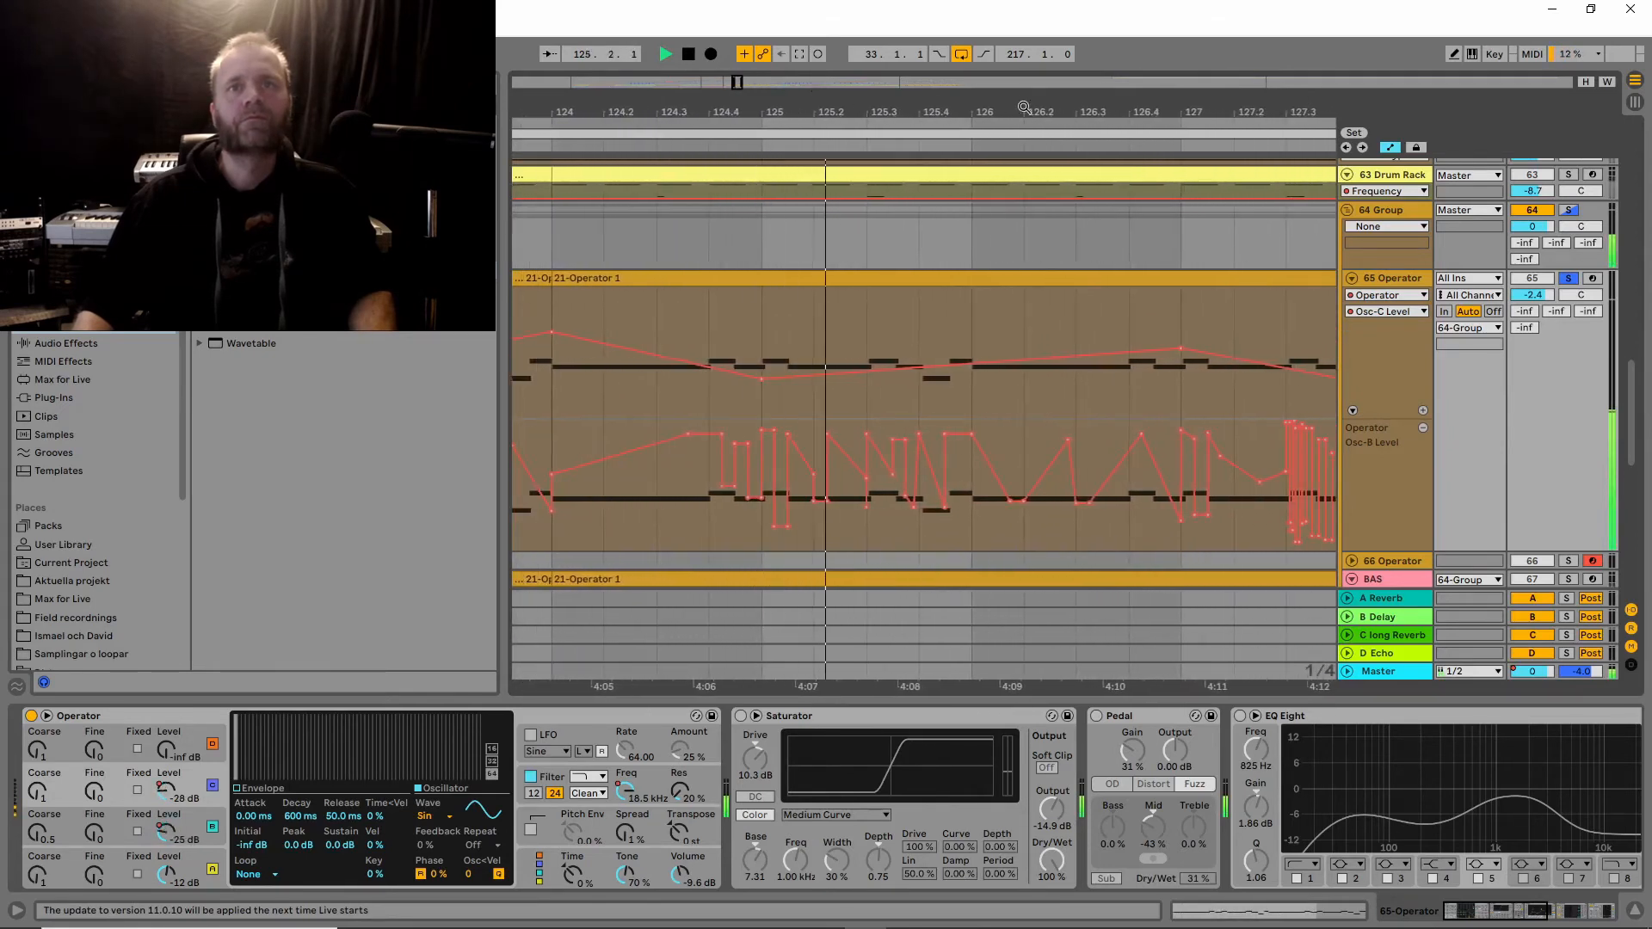
left_click_drag(1141, 111, 1063, 114)
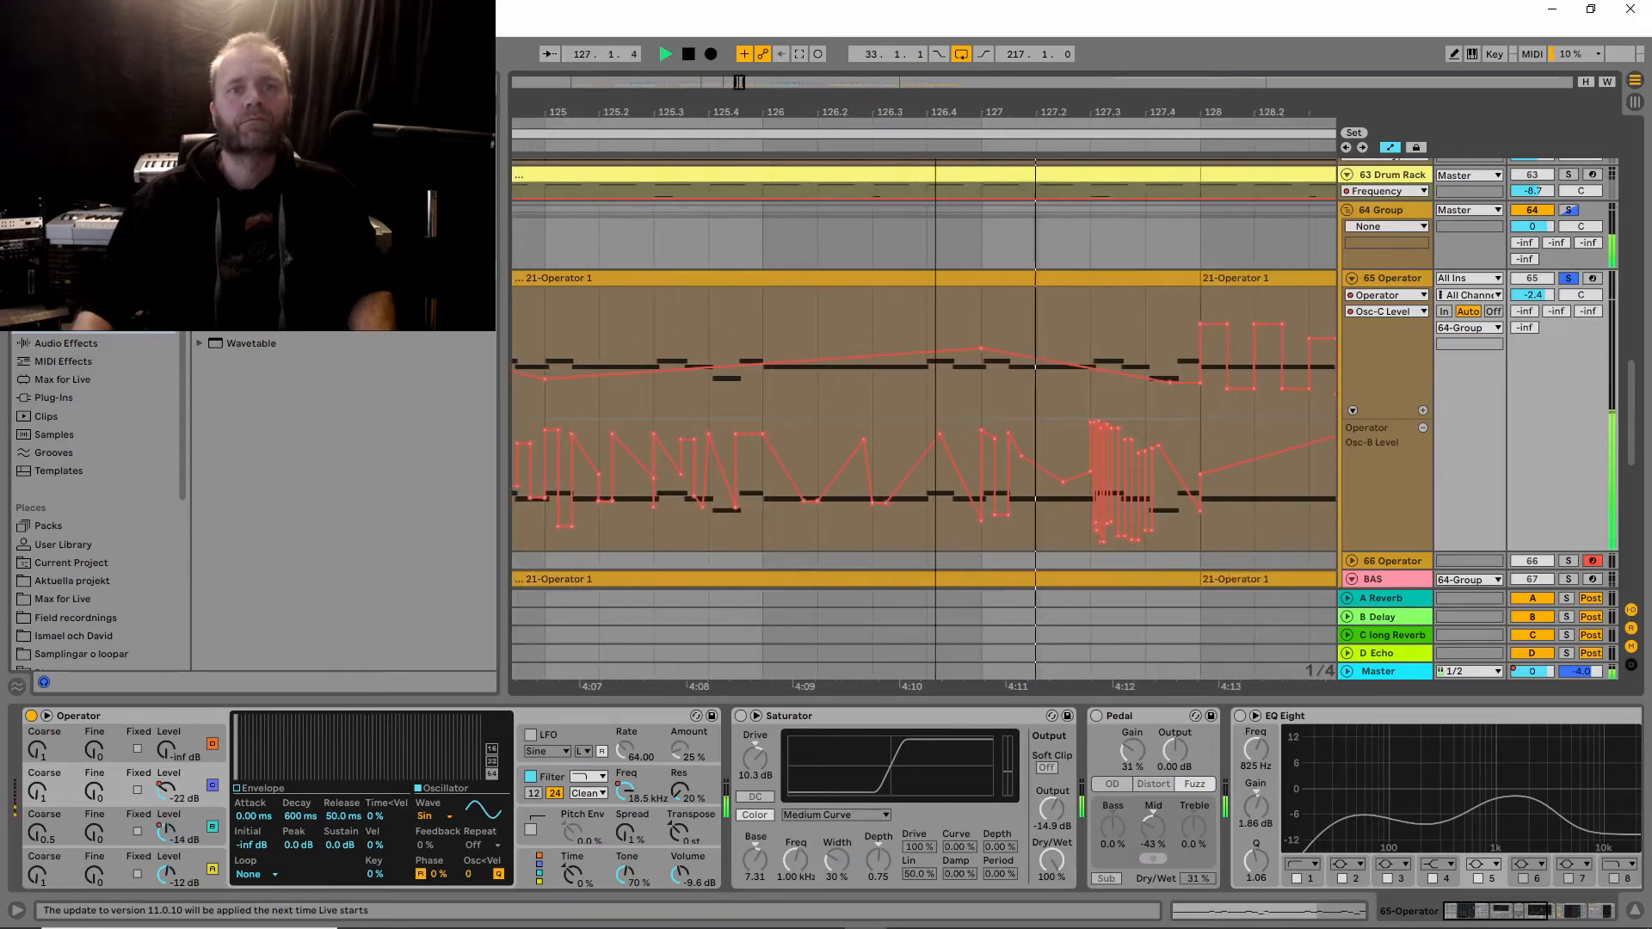
left_click_drag(935, 114, 744, 57)
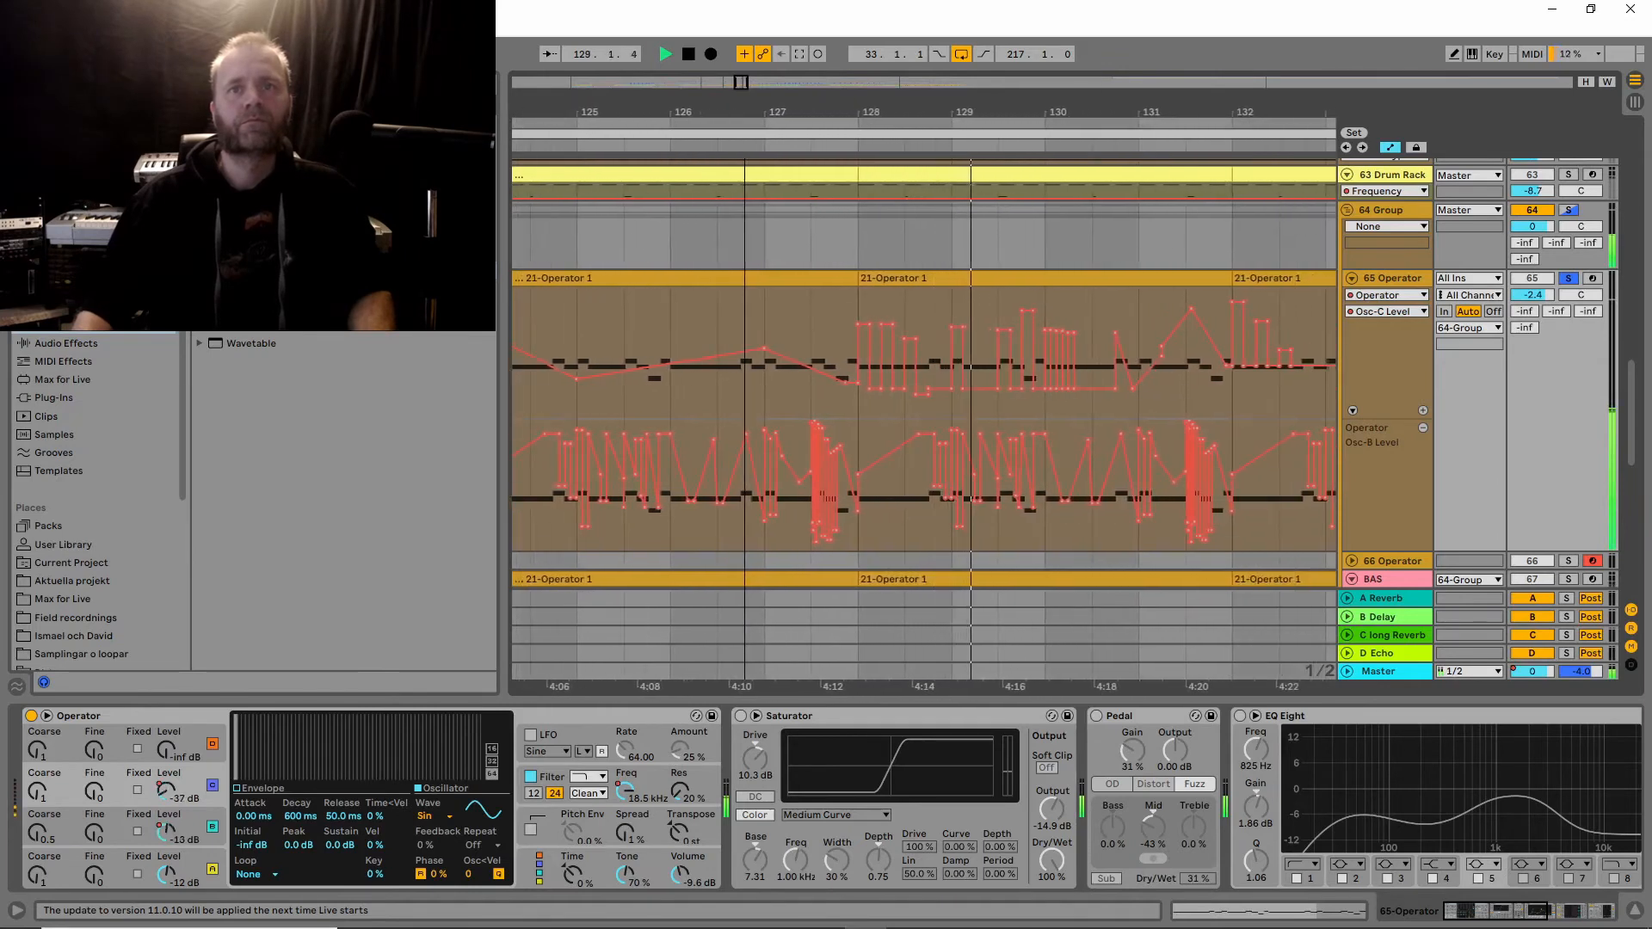
left_click_drag(1226, 113, 1227, 112)
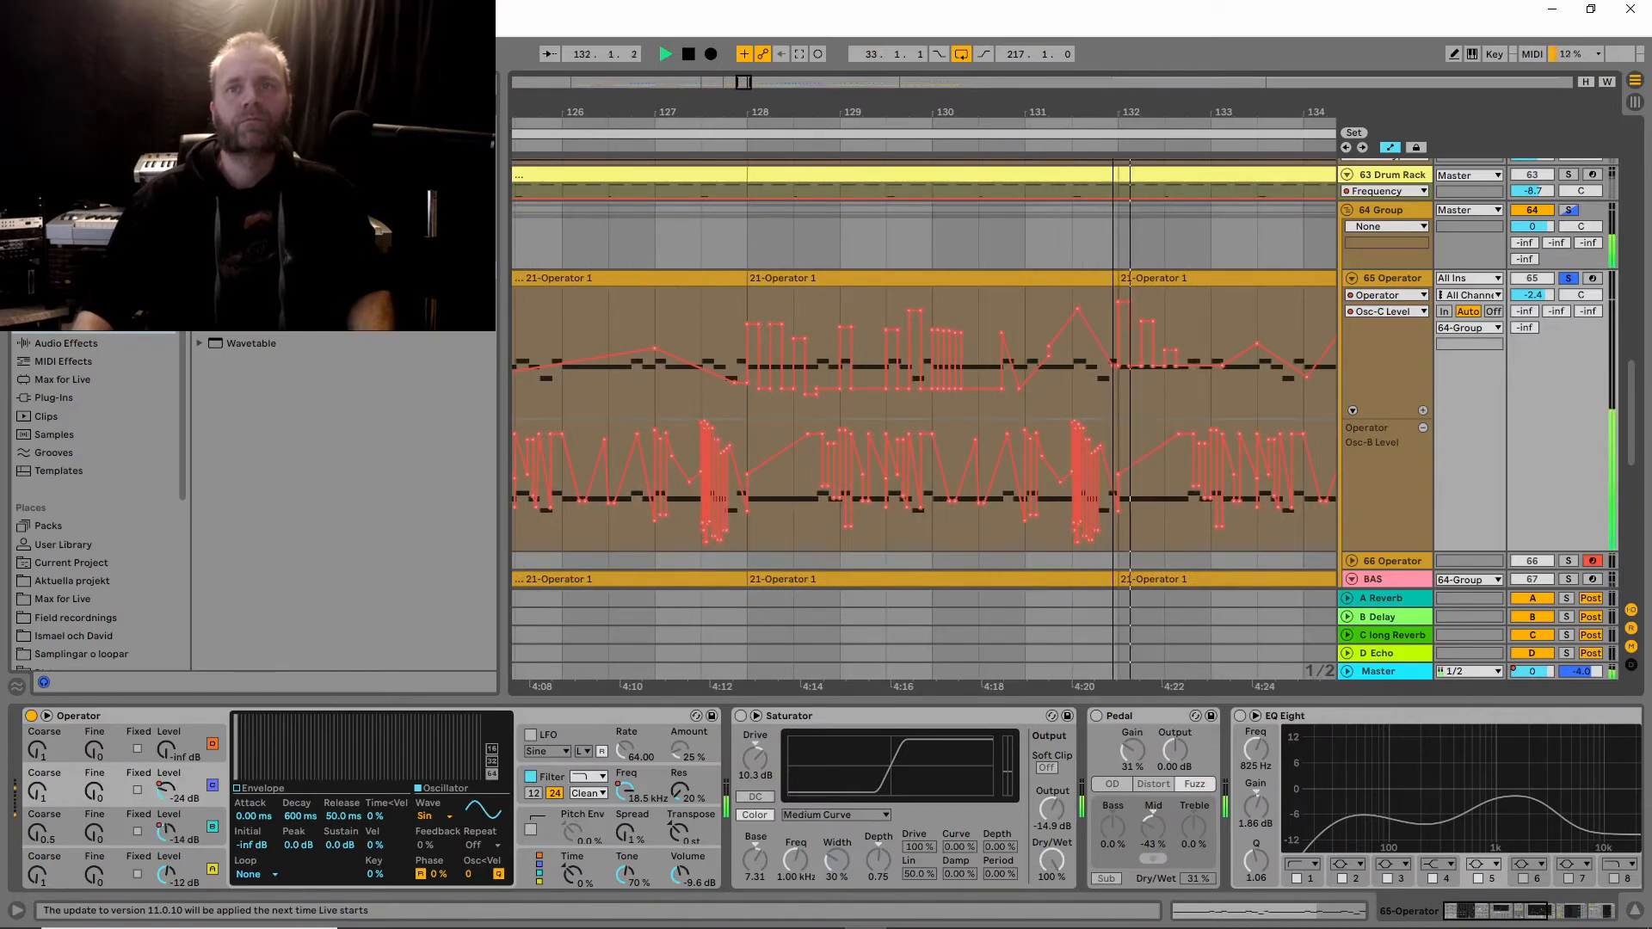
left_click_drag(1113, 113, 1108, 56)
key("space")
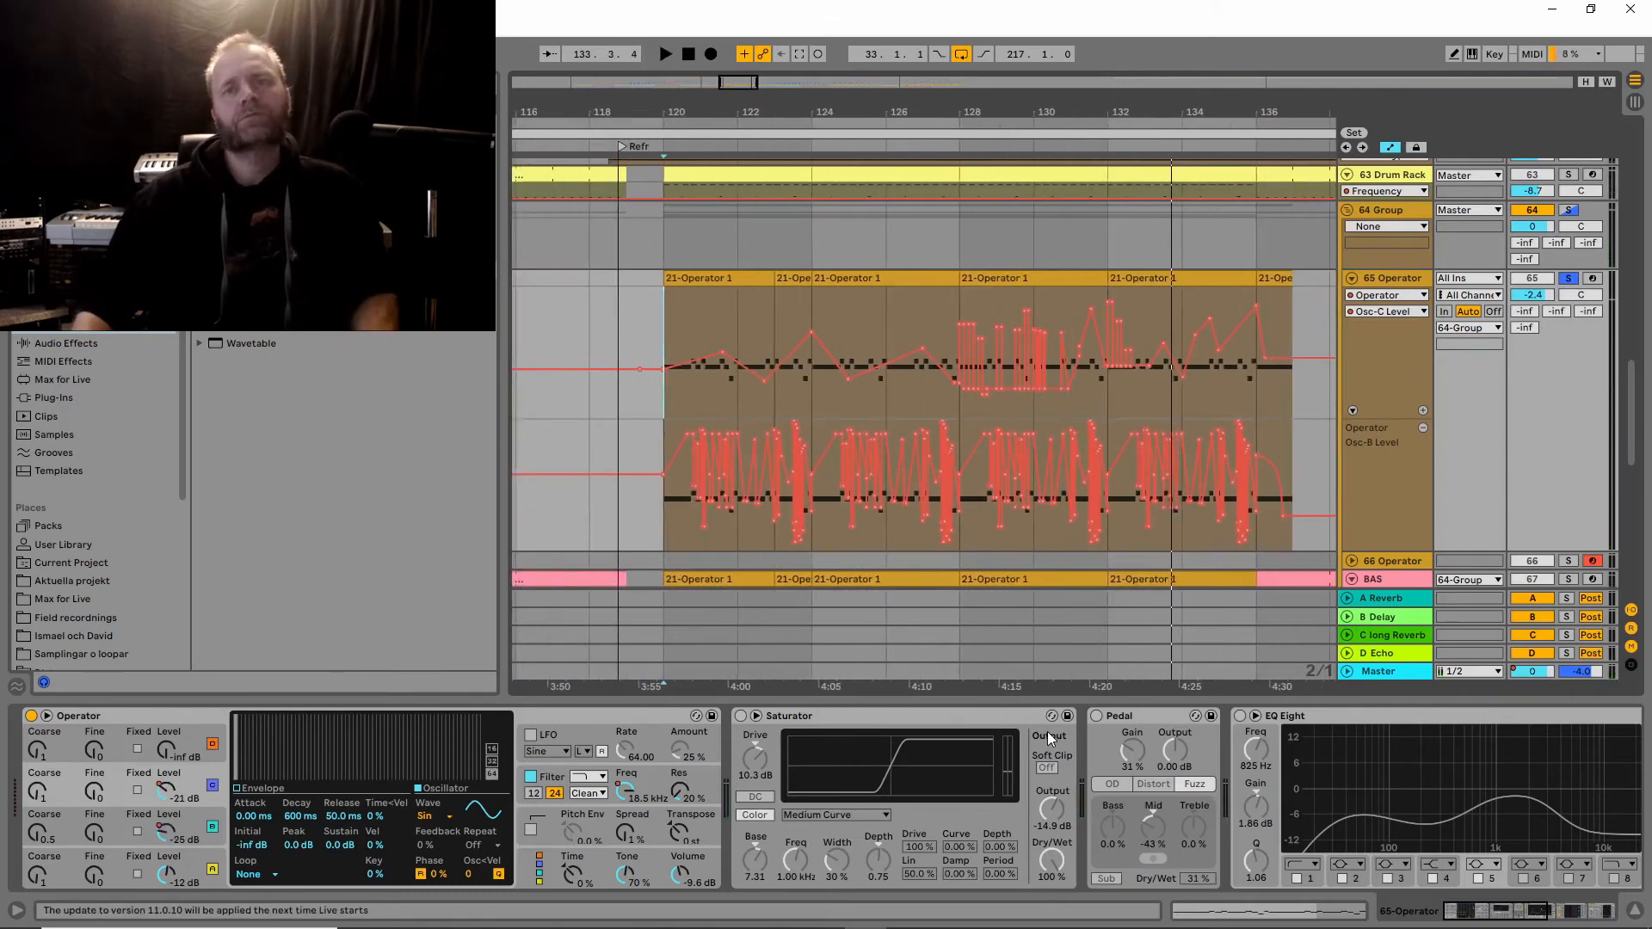
Switch on the Saturator, play the bass from bar 120, and remove oscillator B's separate level automation lane.
left_click(952, 715)
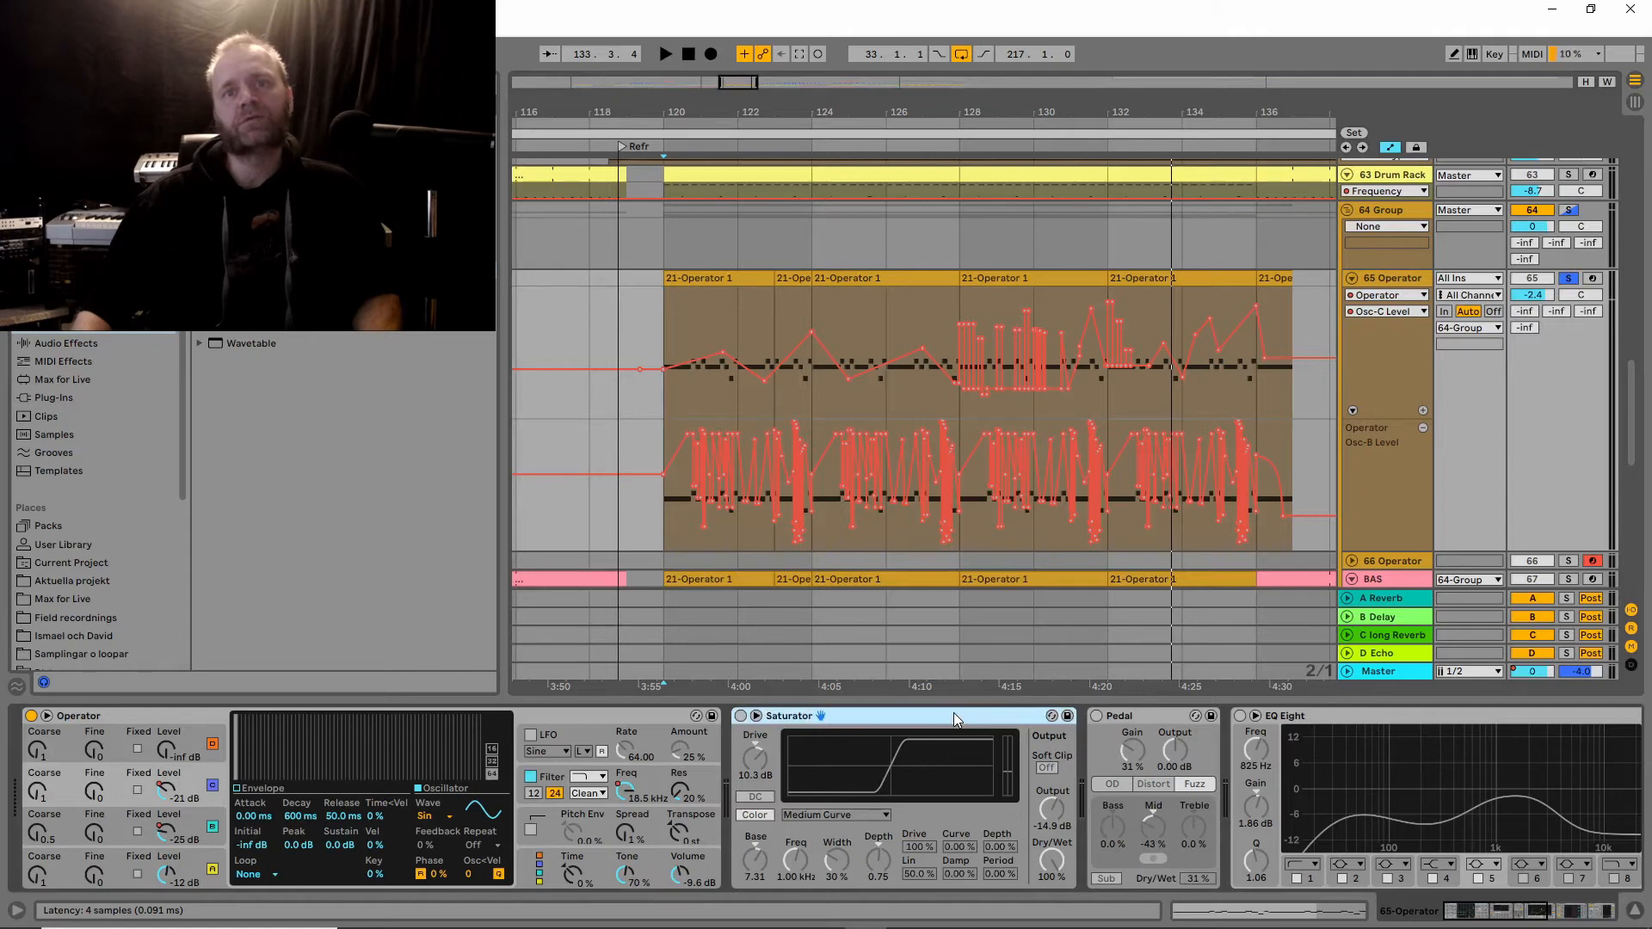
left_click(740, 716)
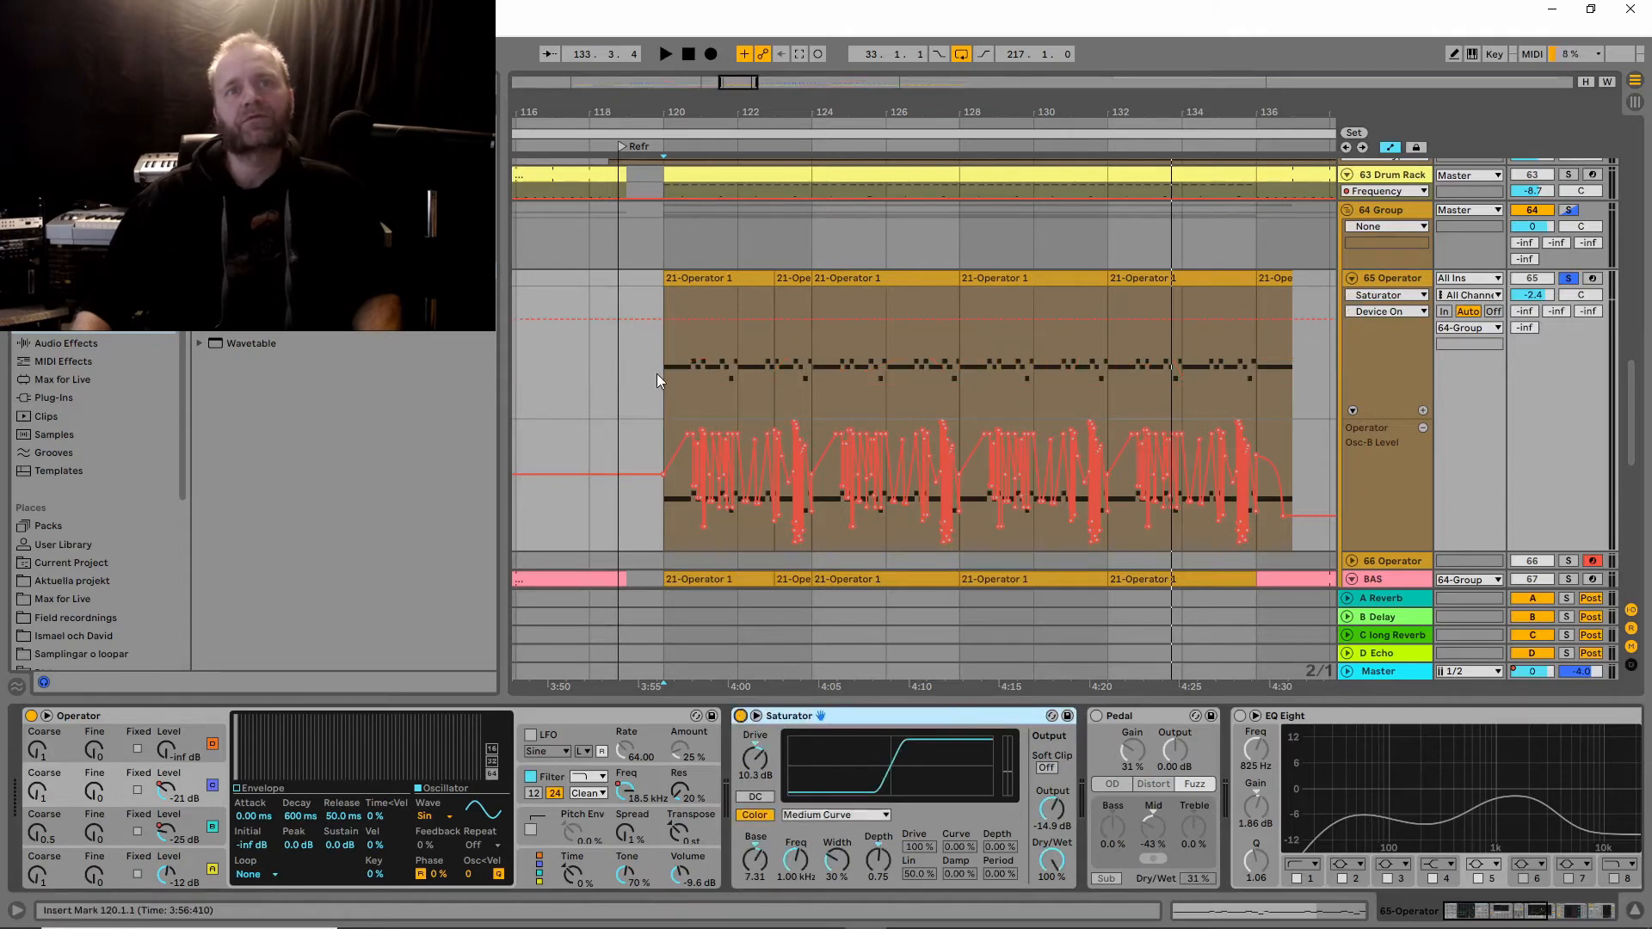
key("space")
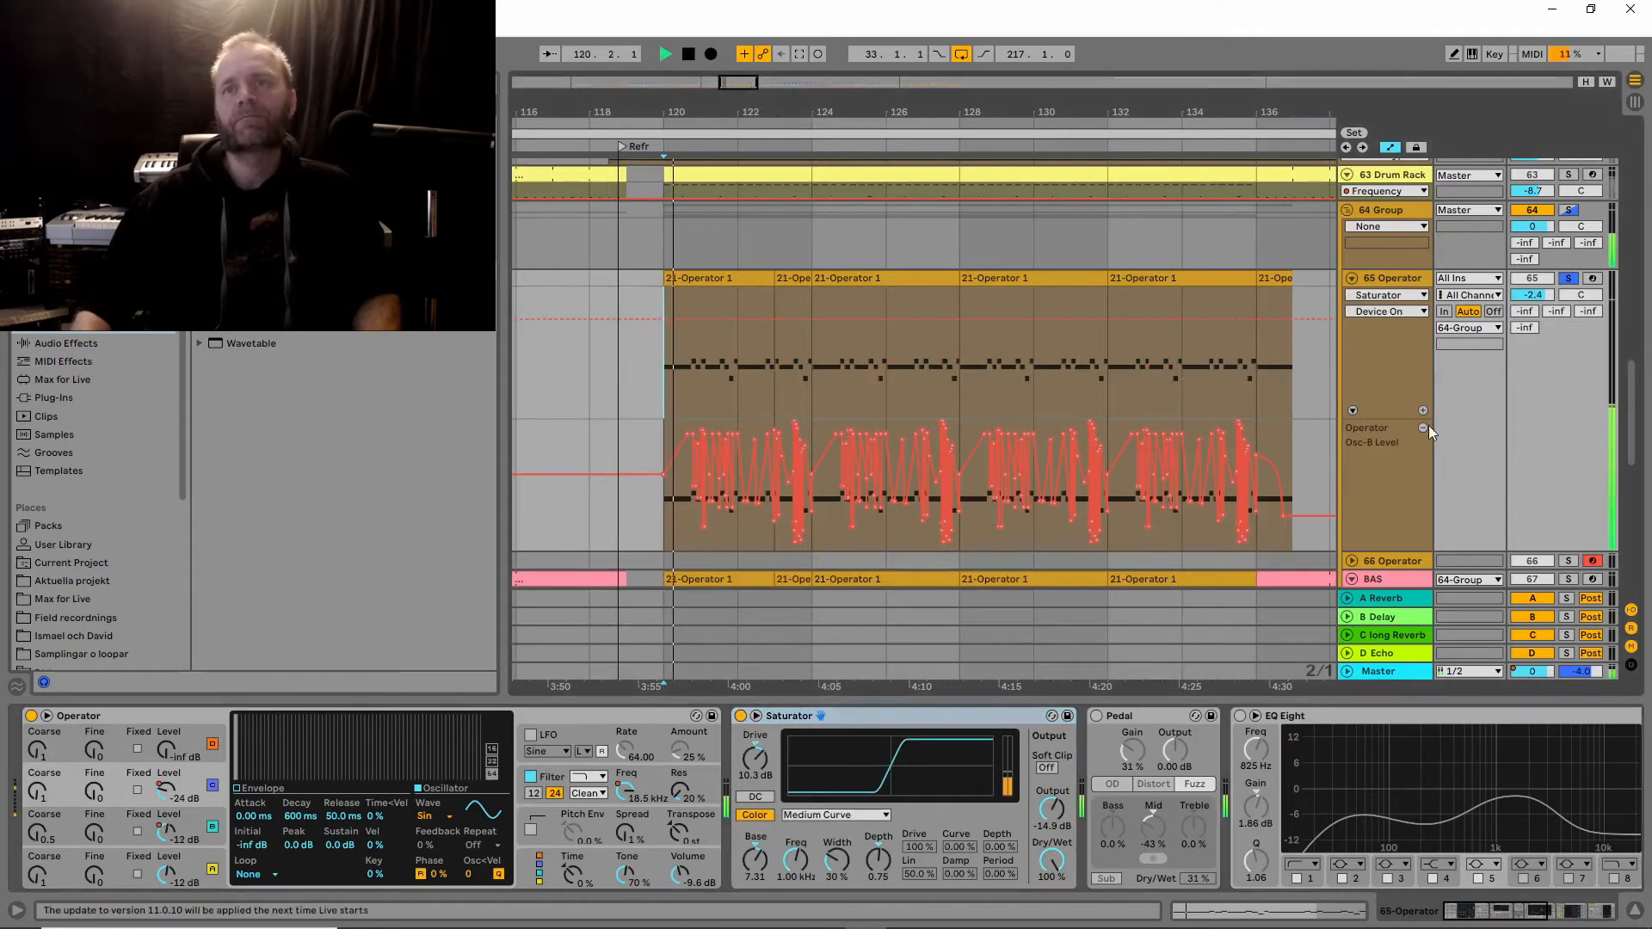
left_click(1422, 427)
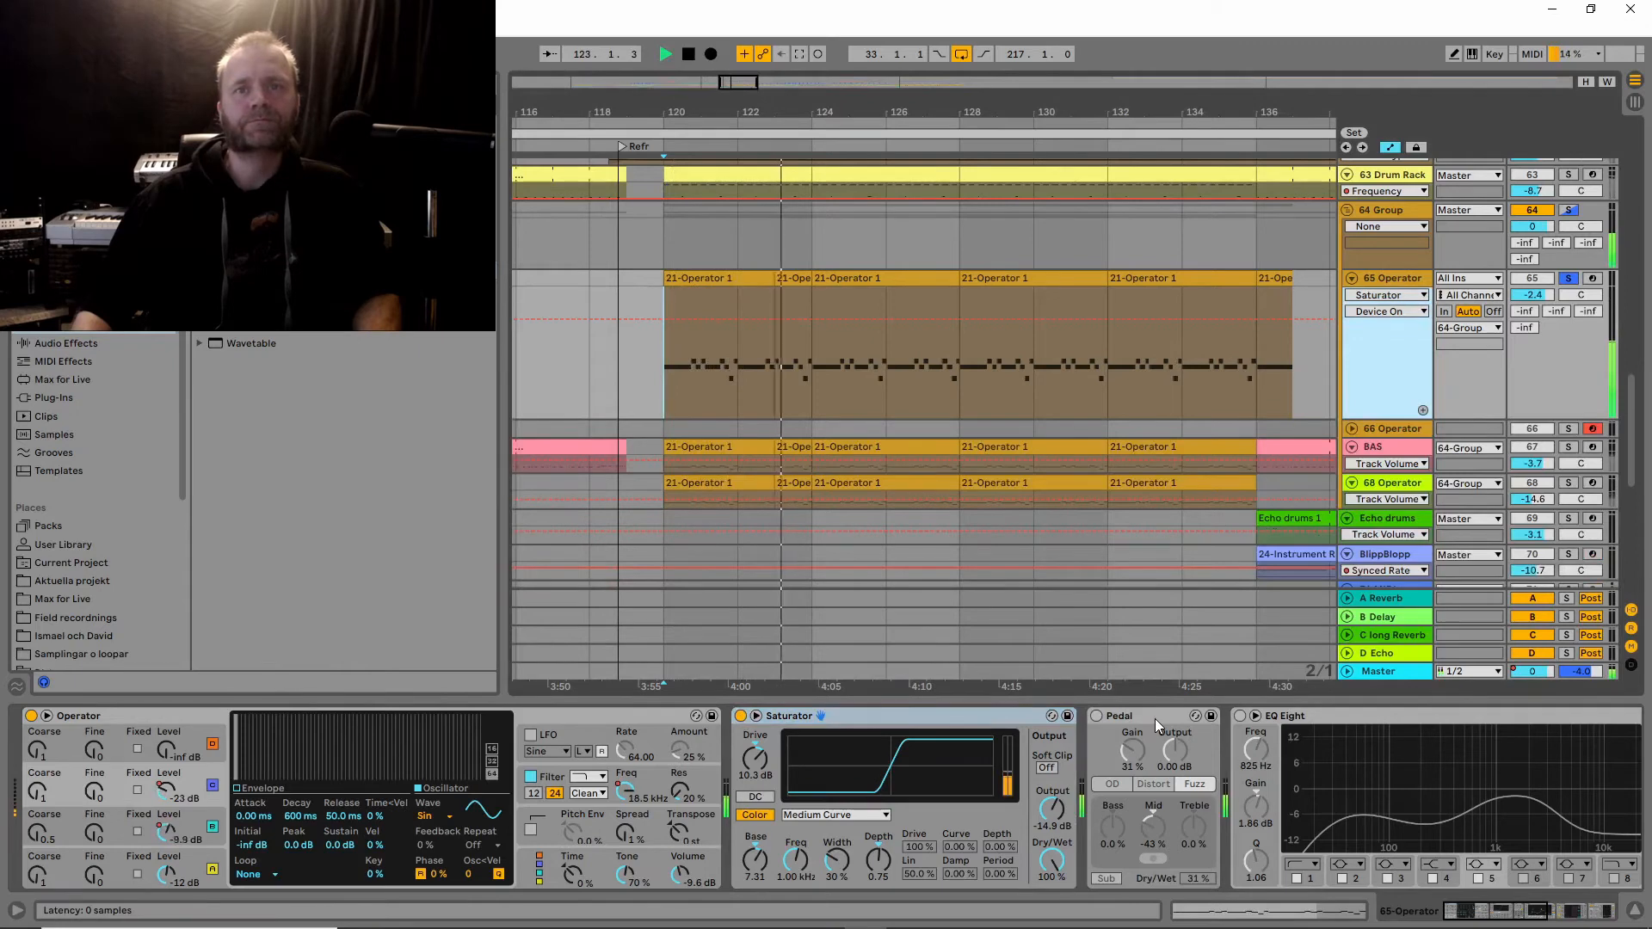
Switch on the Pedal distortion, play the bass from bar 120 through it, and stop playback.
left_click(1096, 716)
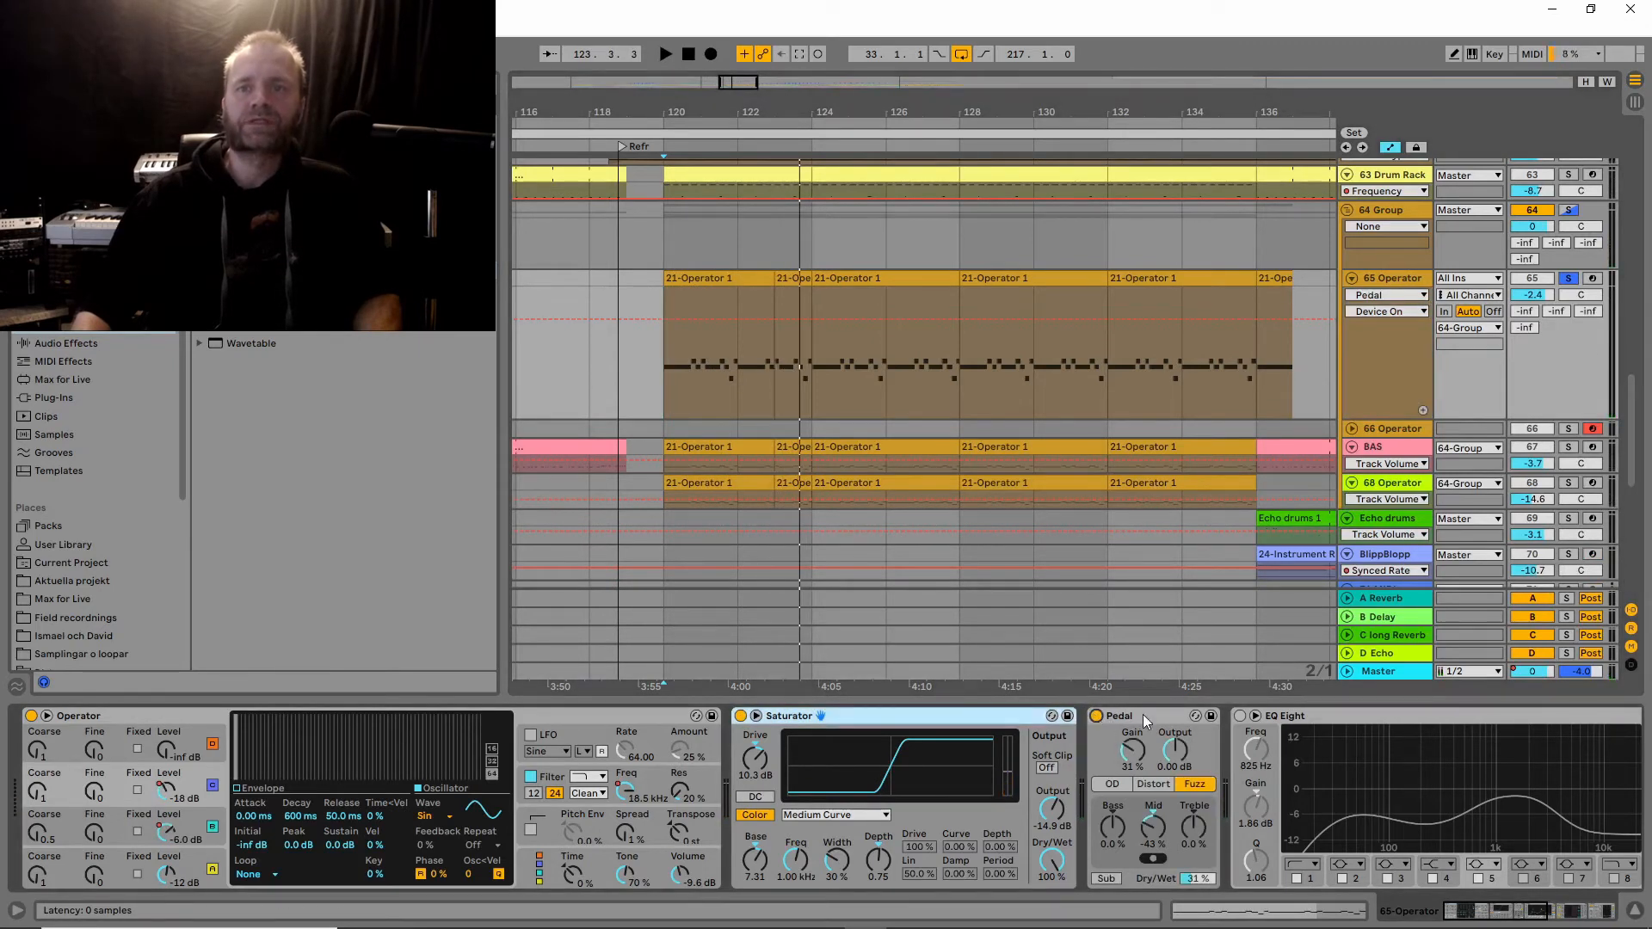
left_click_drag(1491, 919, 1494, 920)
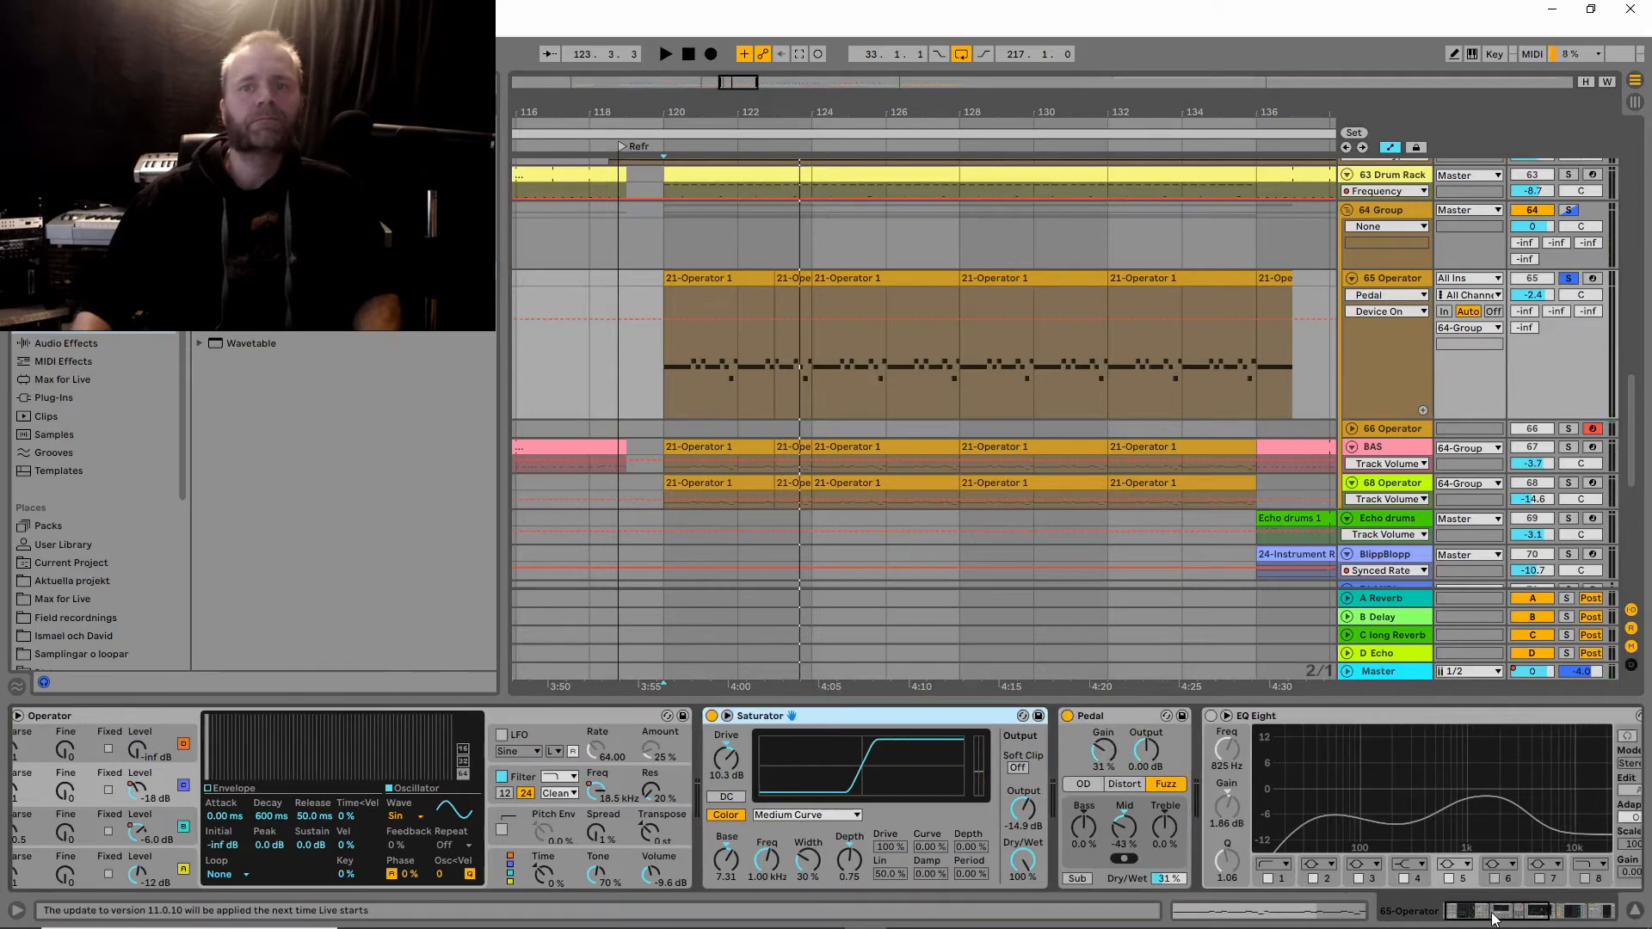
key("space")
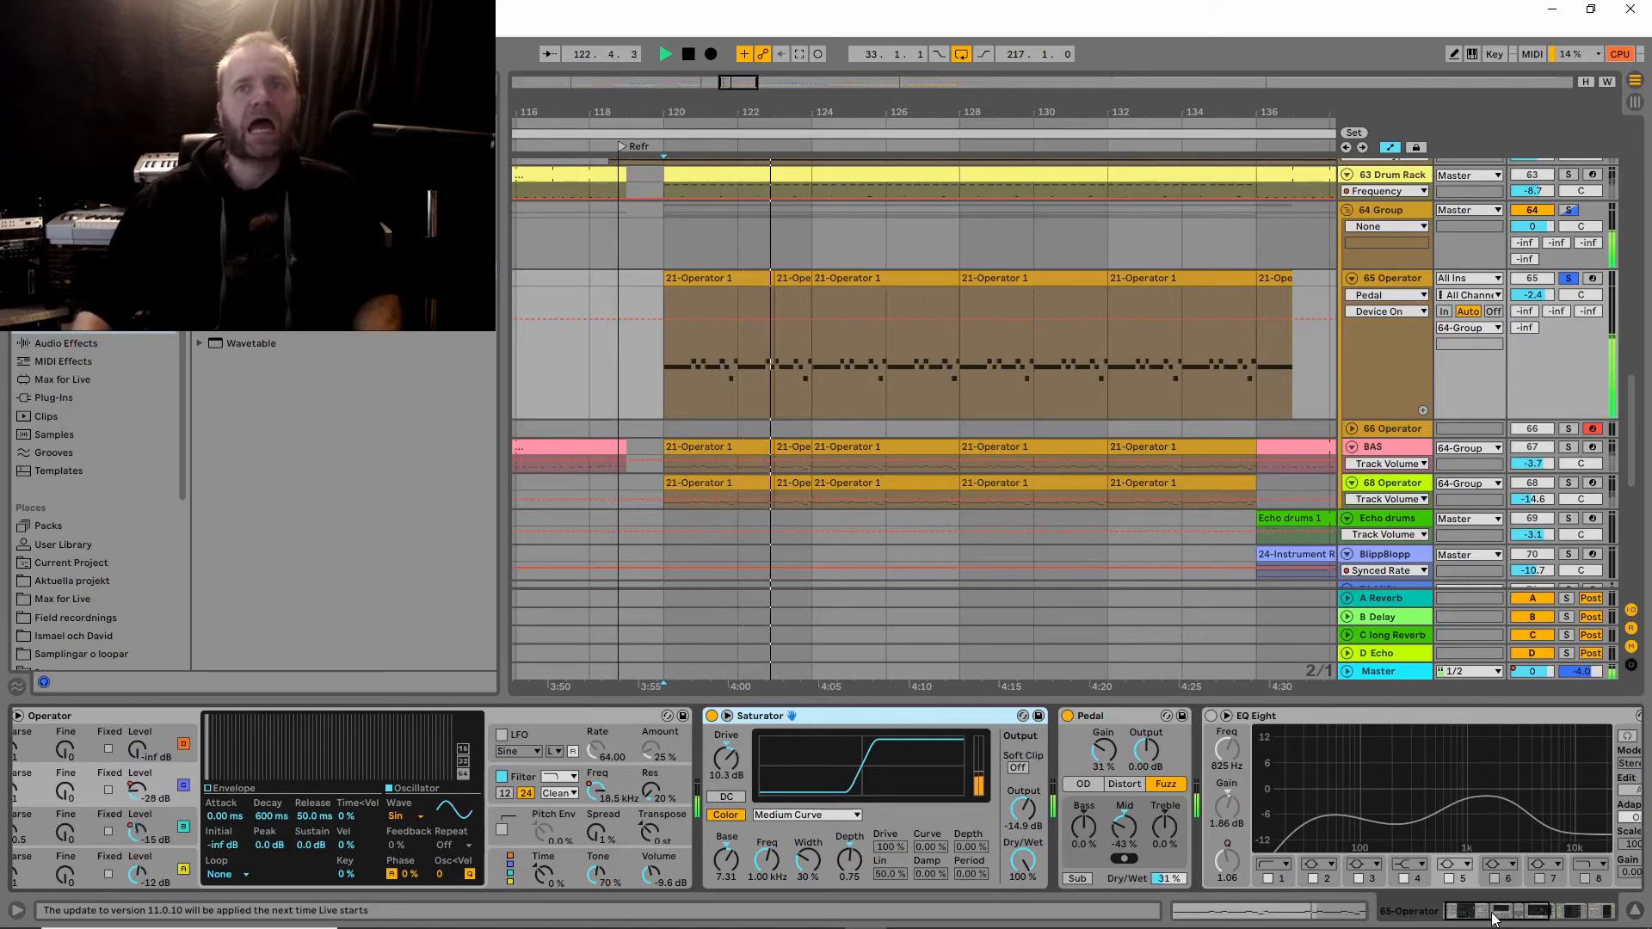
left_click_drag(1491, 919, 1503, 920)
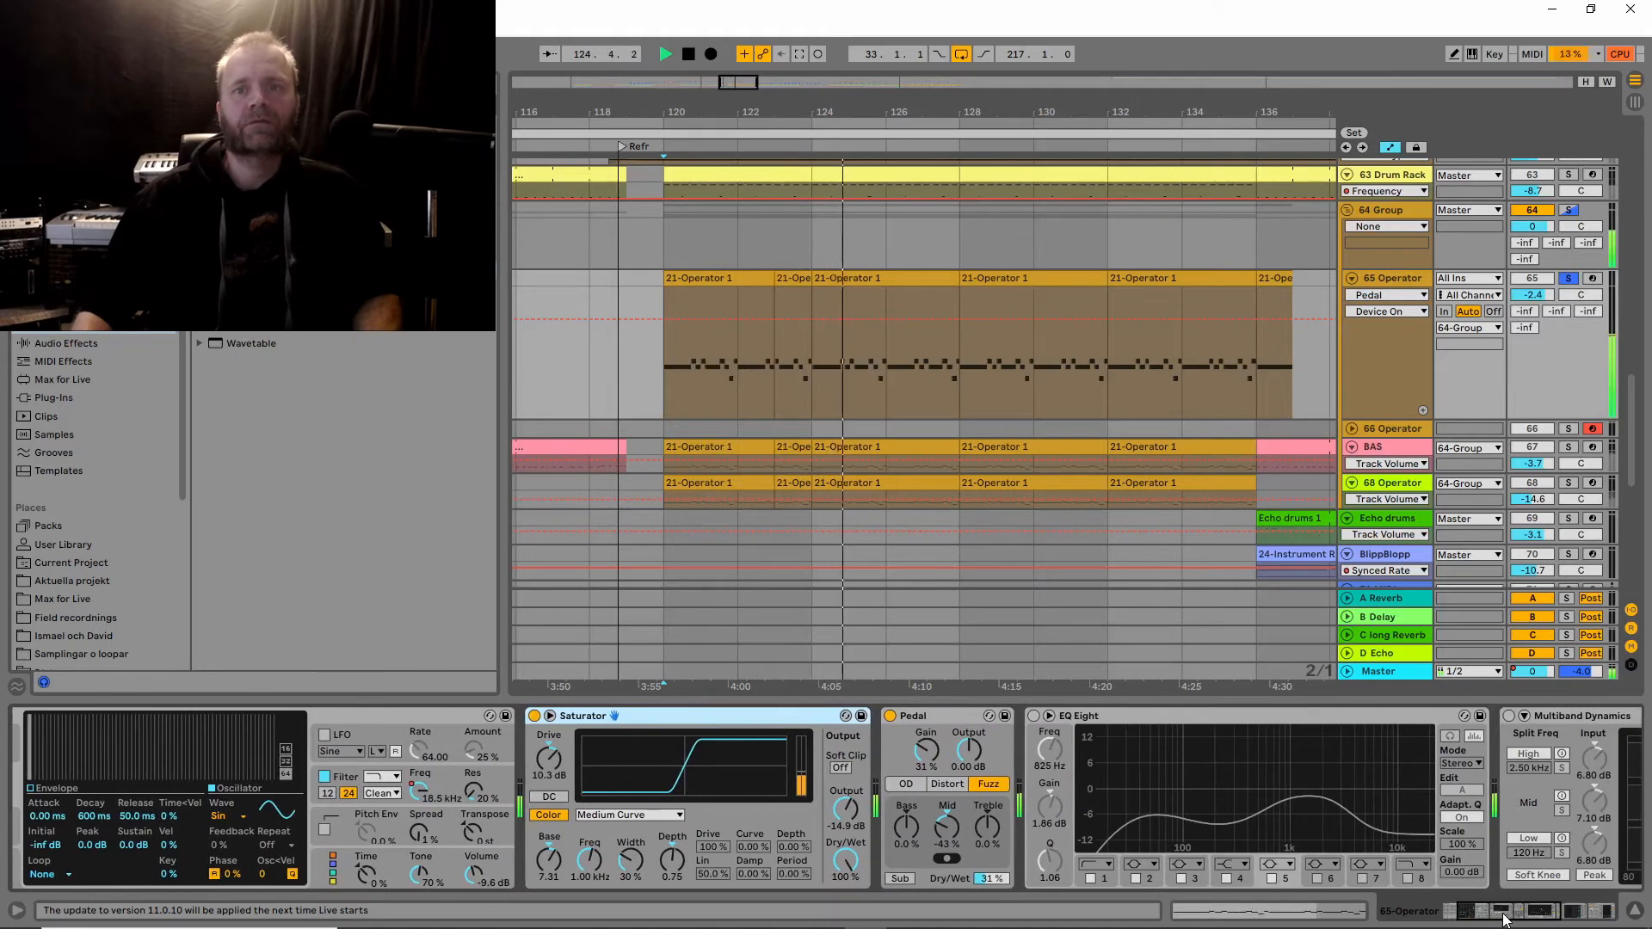
key("space")
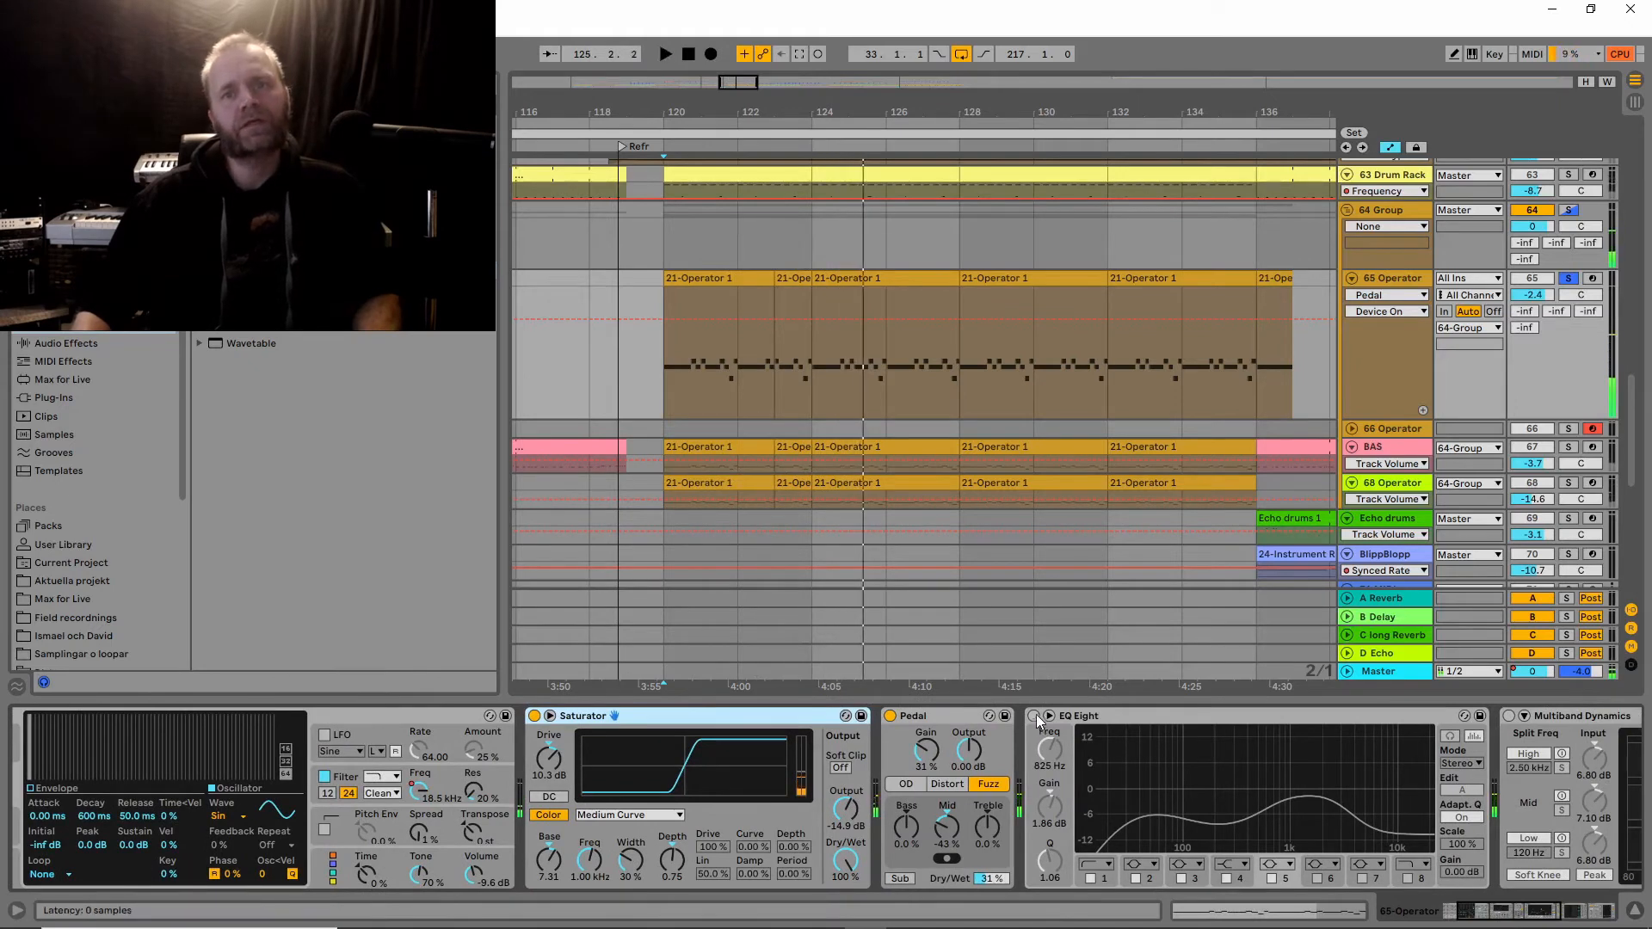
Switch on the EQ Eight after the Pedal, play the bass from bar 120, and stop playback.
left_click(1034, 716)
key("space")
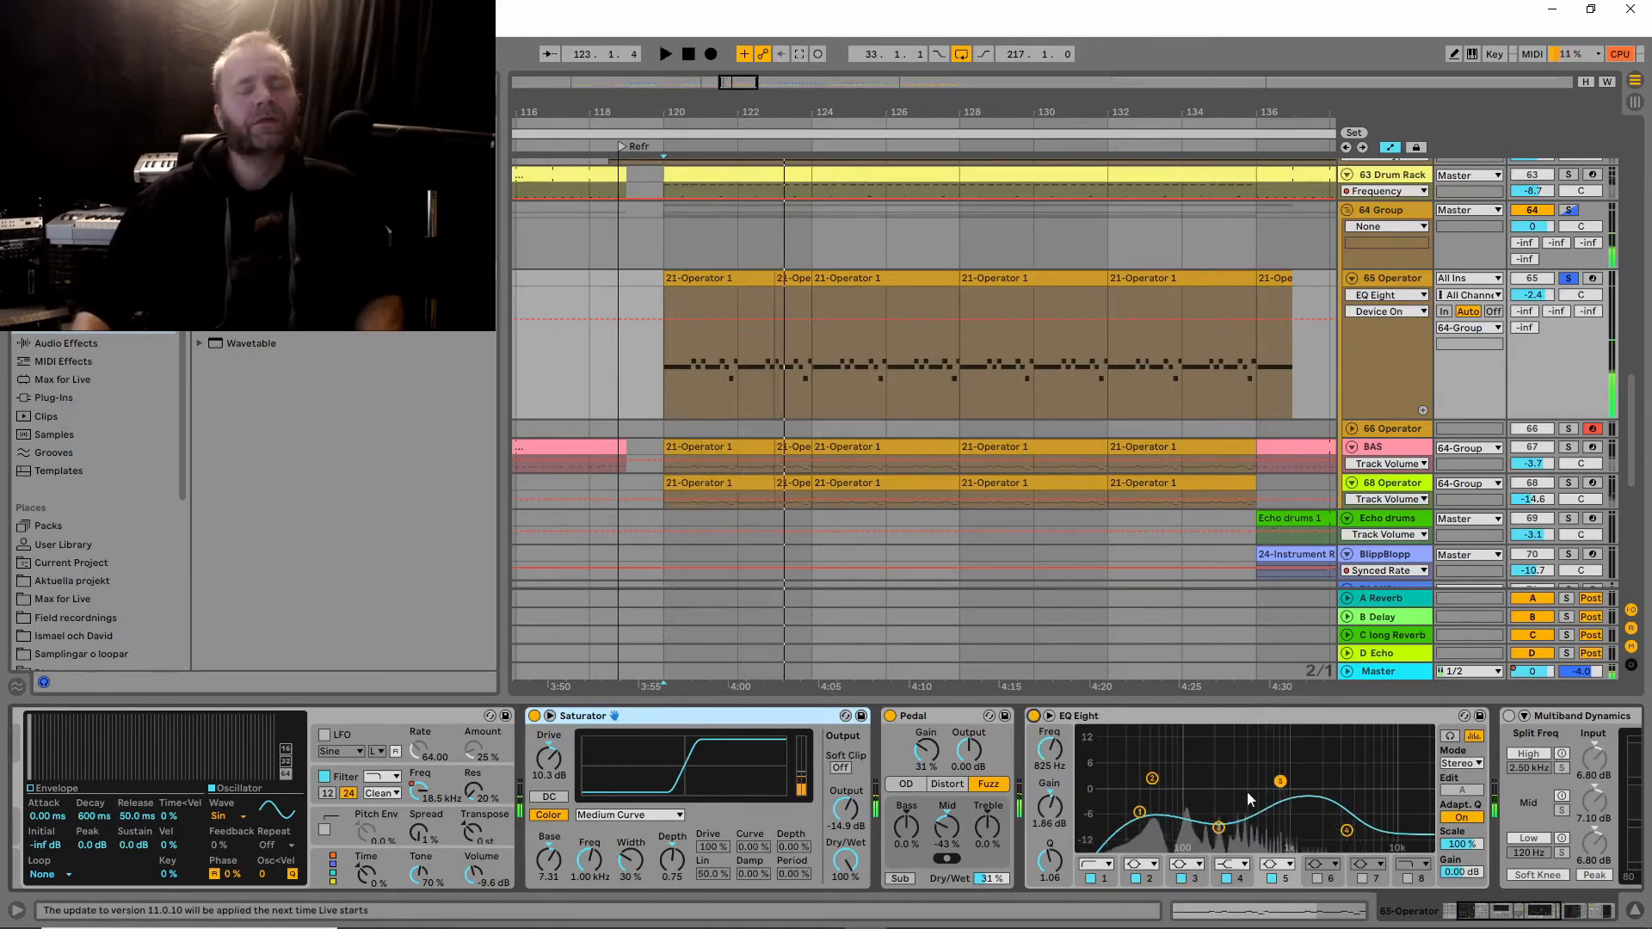
key("space")
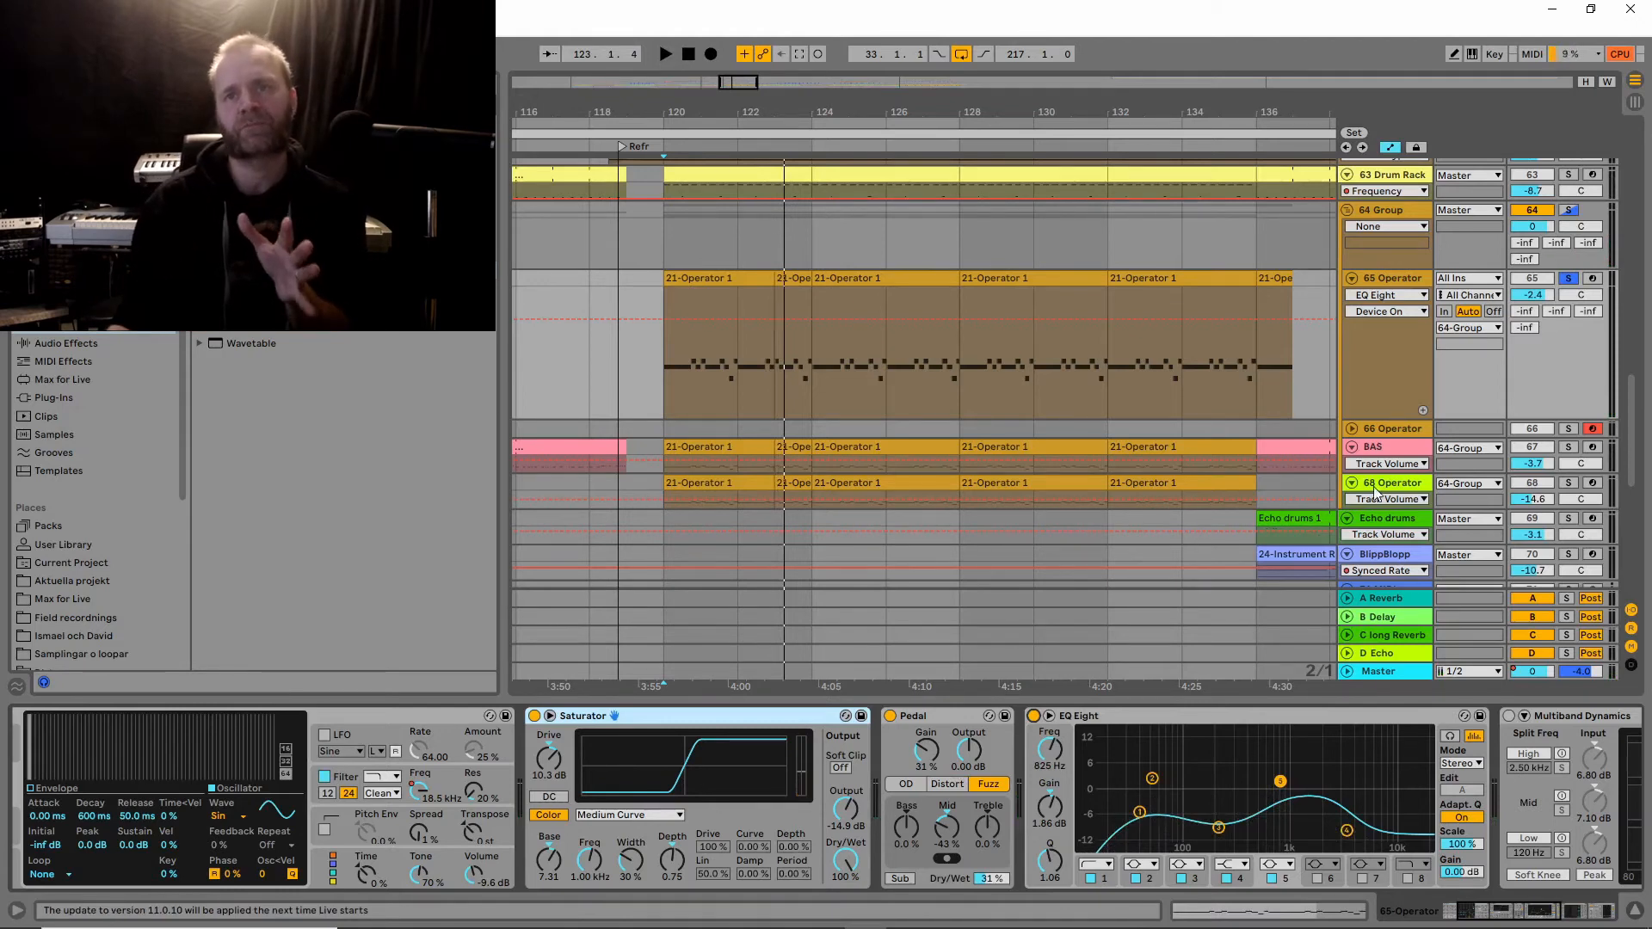
Switch on Multiband Dynamics after the EQ Eight, play the bass from bar 120, and stop playback.
left_click_drag(1510, 914, 1537, 915)
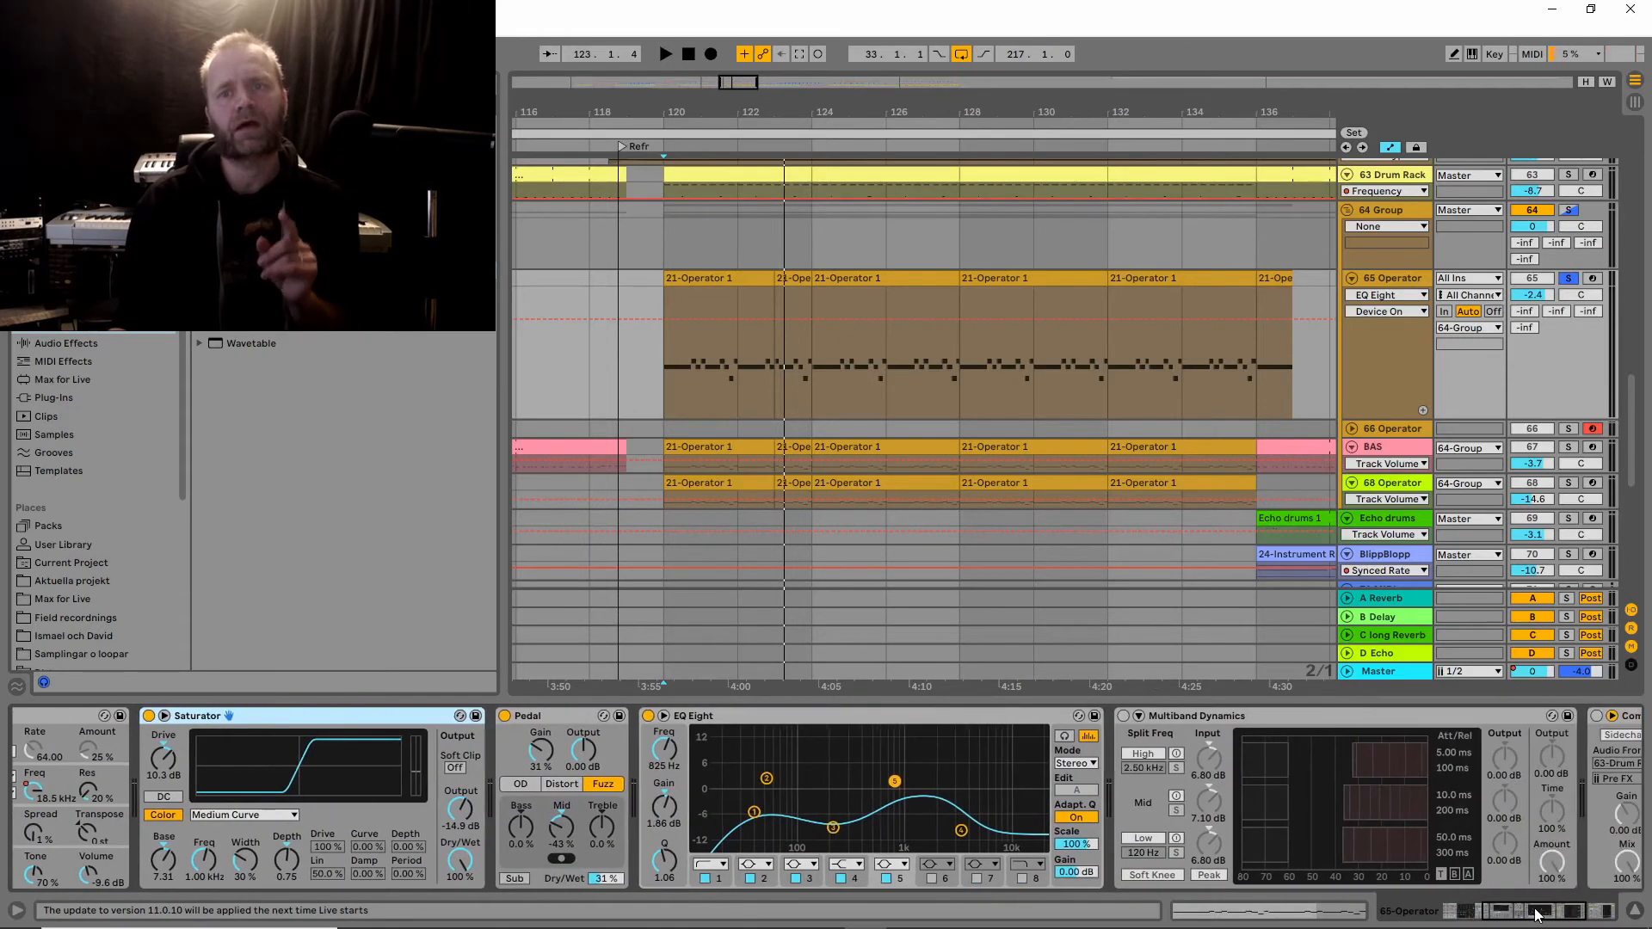
left_click(1124, 716)
left_click_drag(1540, 913, 1545, 914)
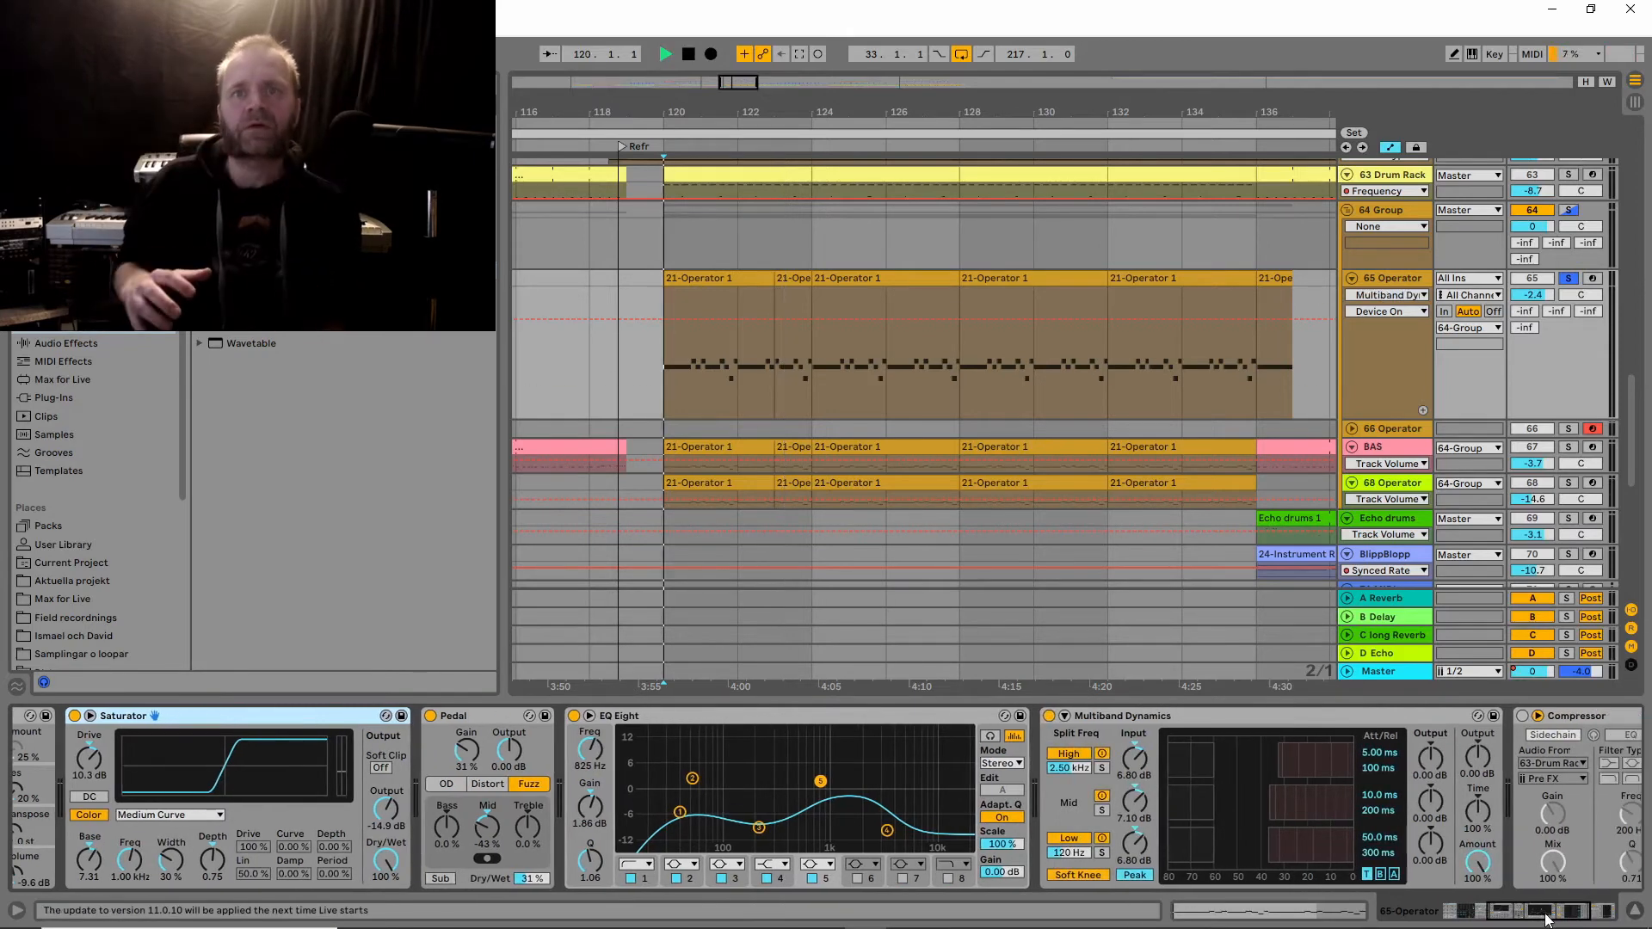
key("space")
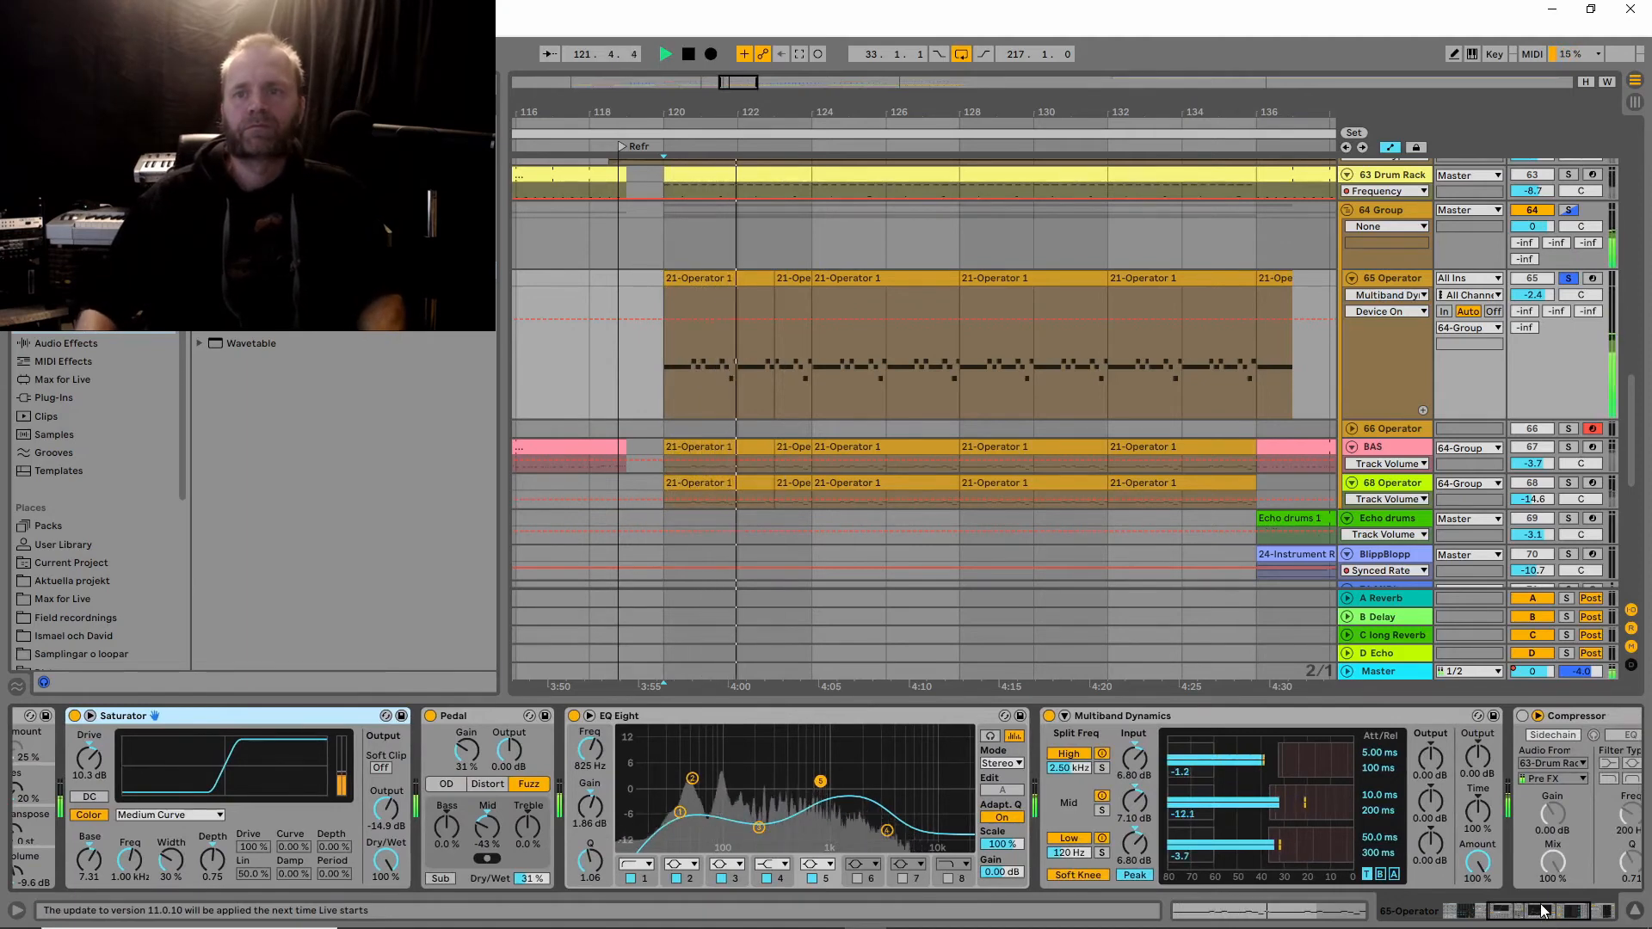
left_click_drag(1541, 912, 1564, 925)
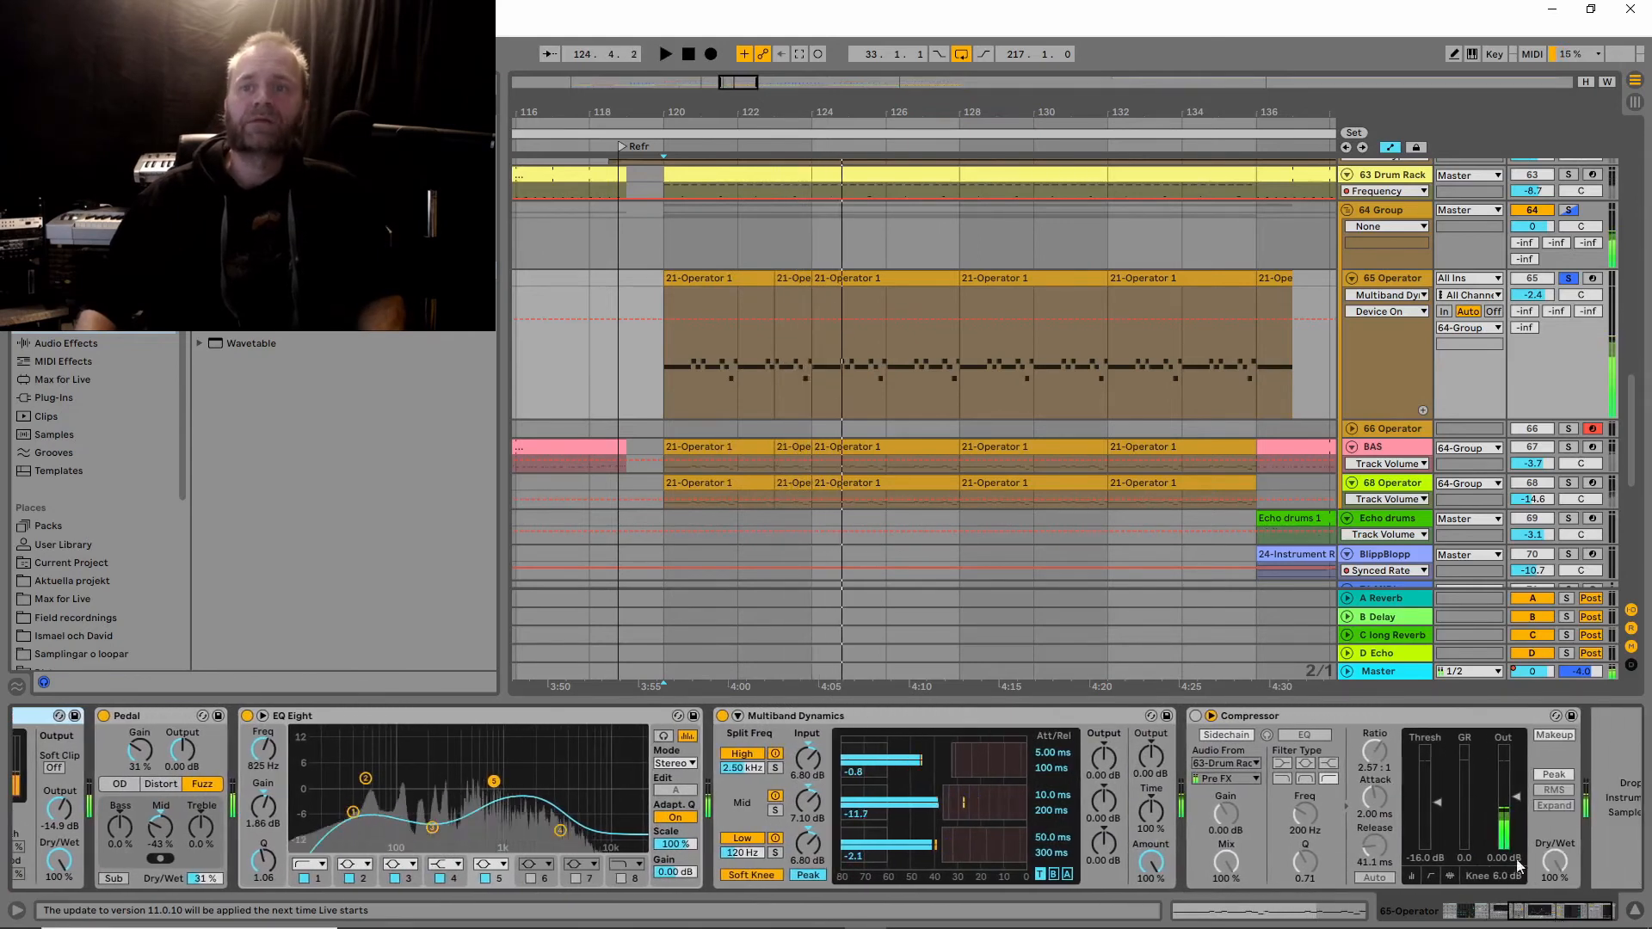
key("space")
Switch on the sidechain Compressor at the end of the effects, play the bass from bar 120, and stop playback.
left_click(1366, 714)
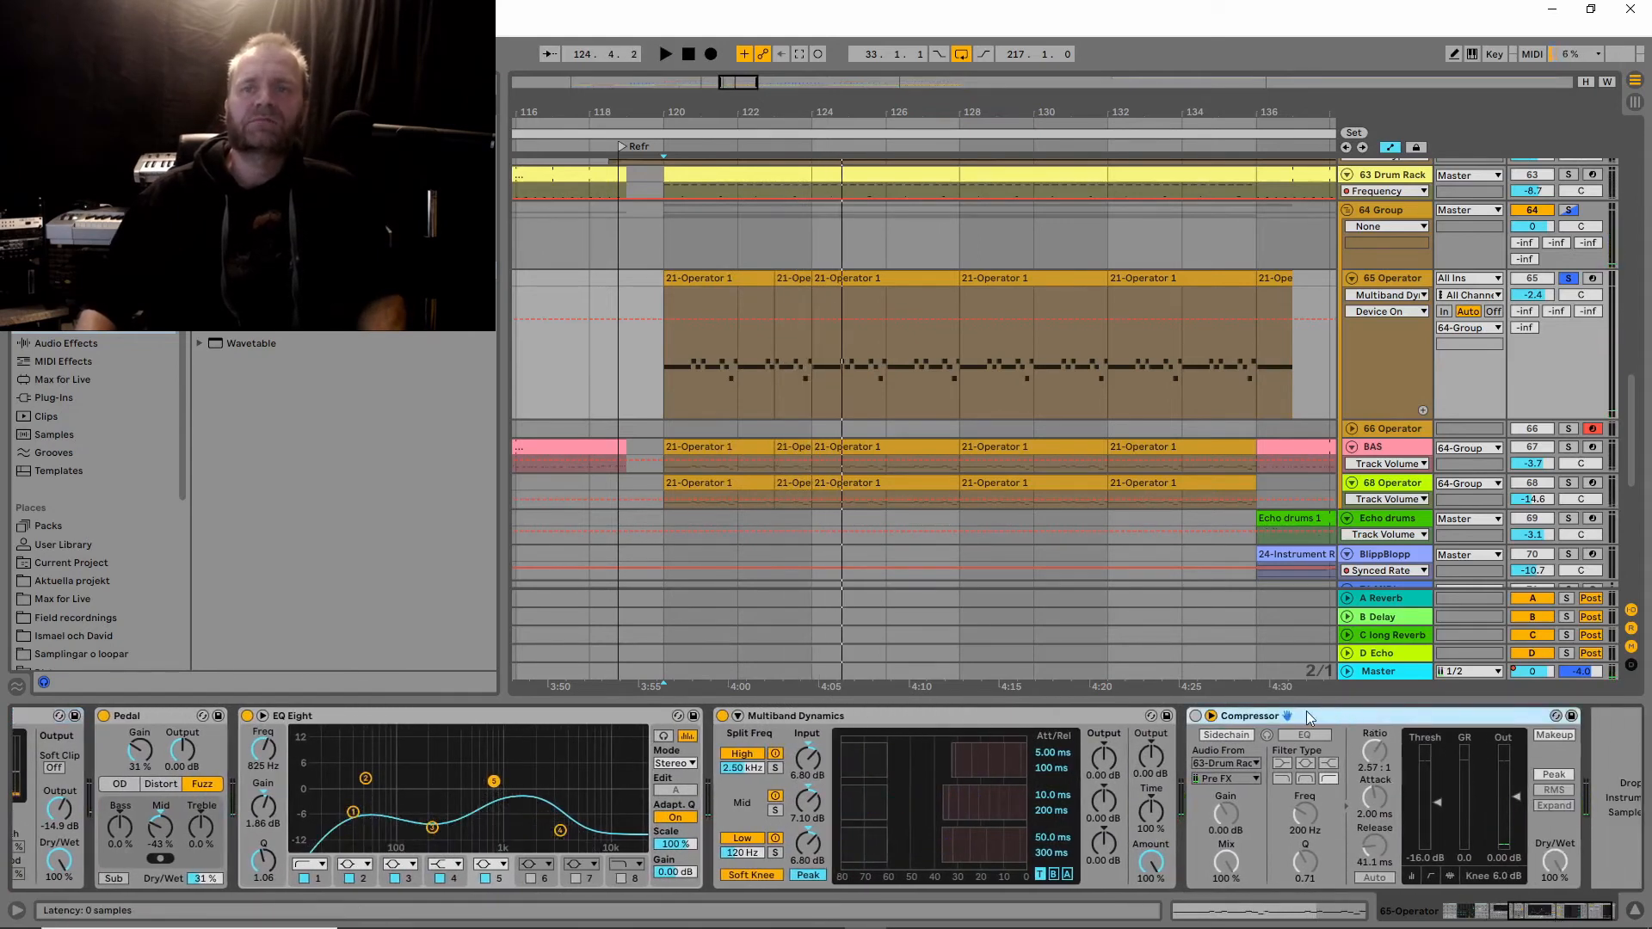
left_click(1195, 715)
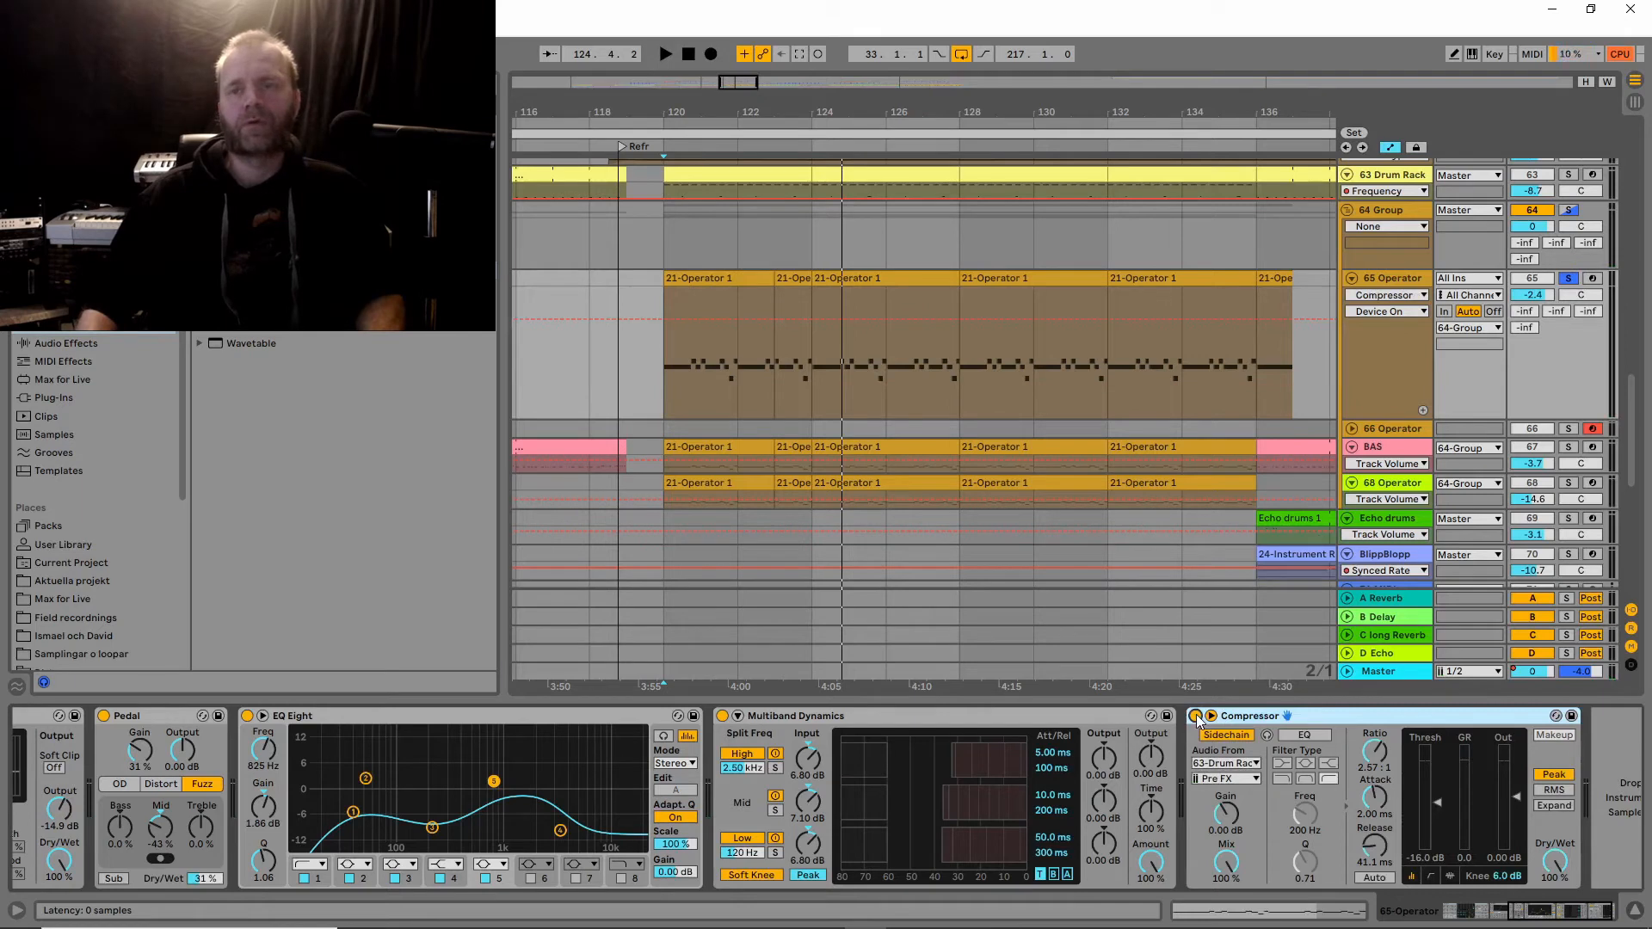
key("space")
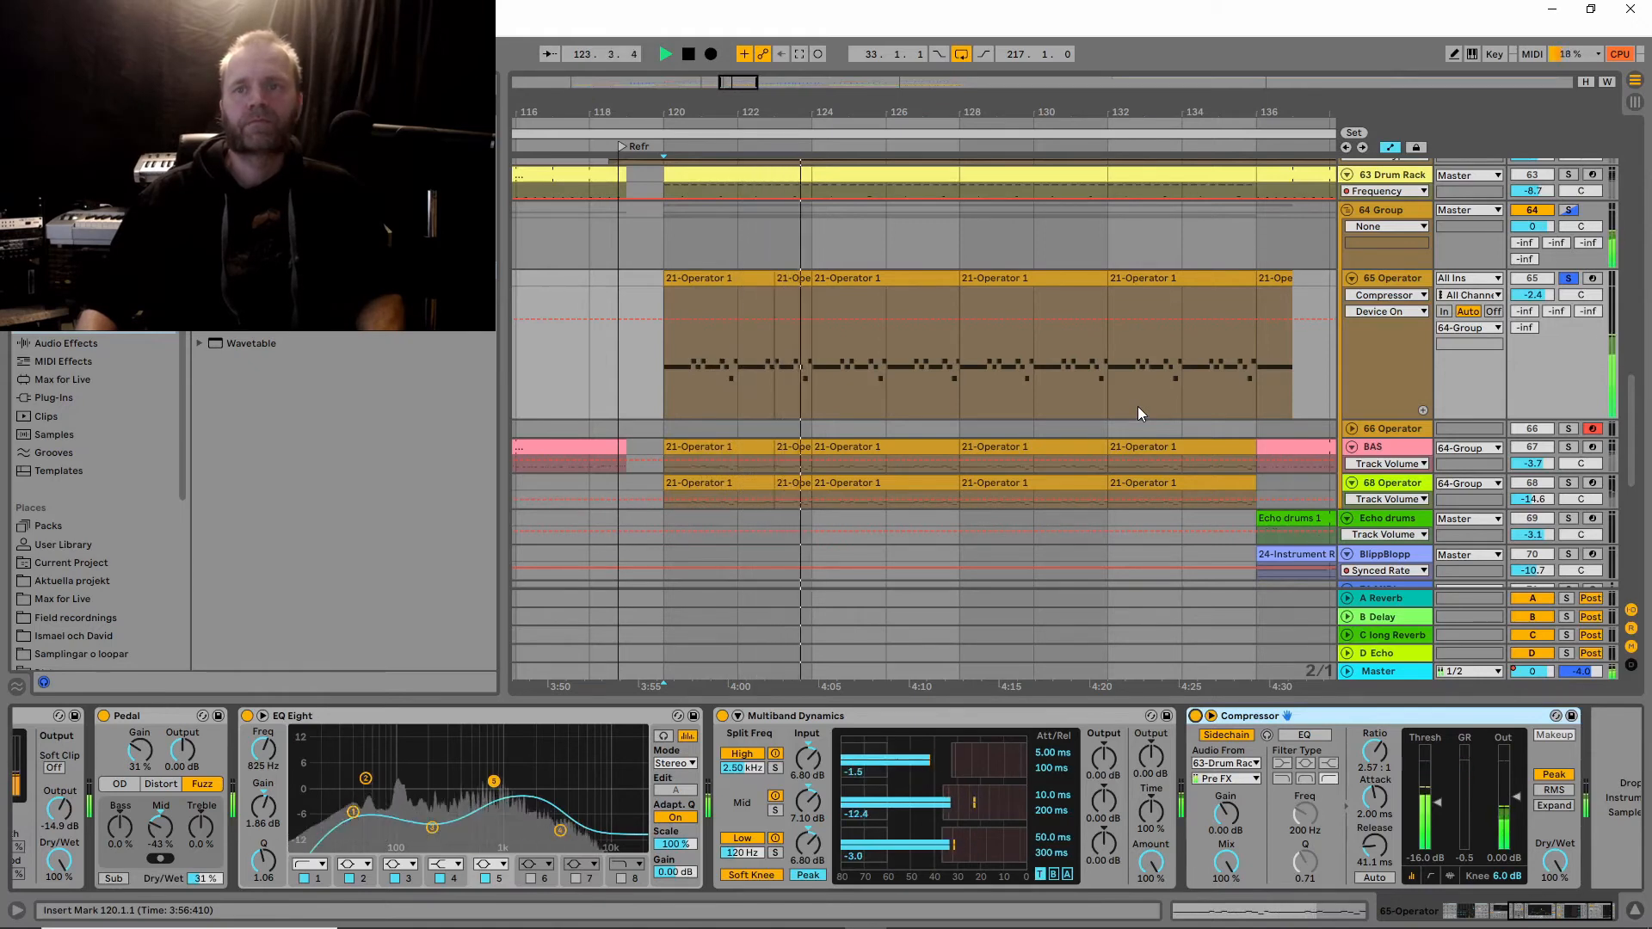
key("space")
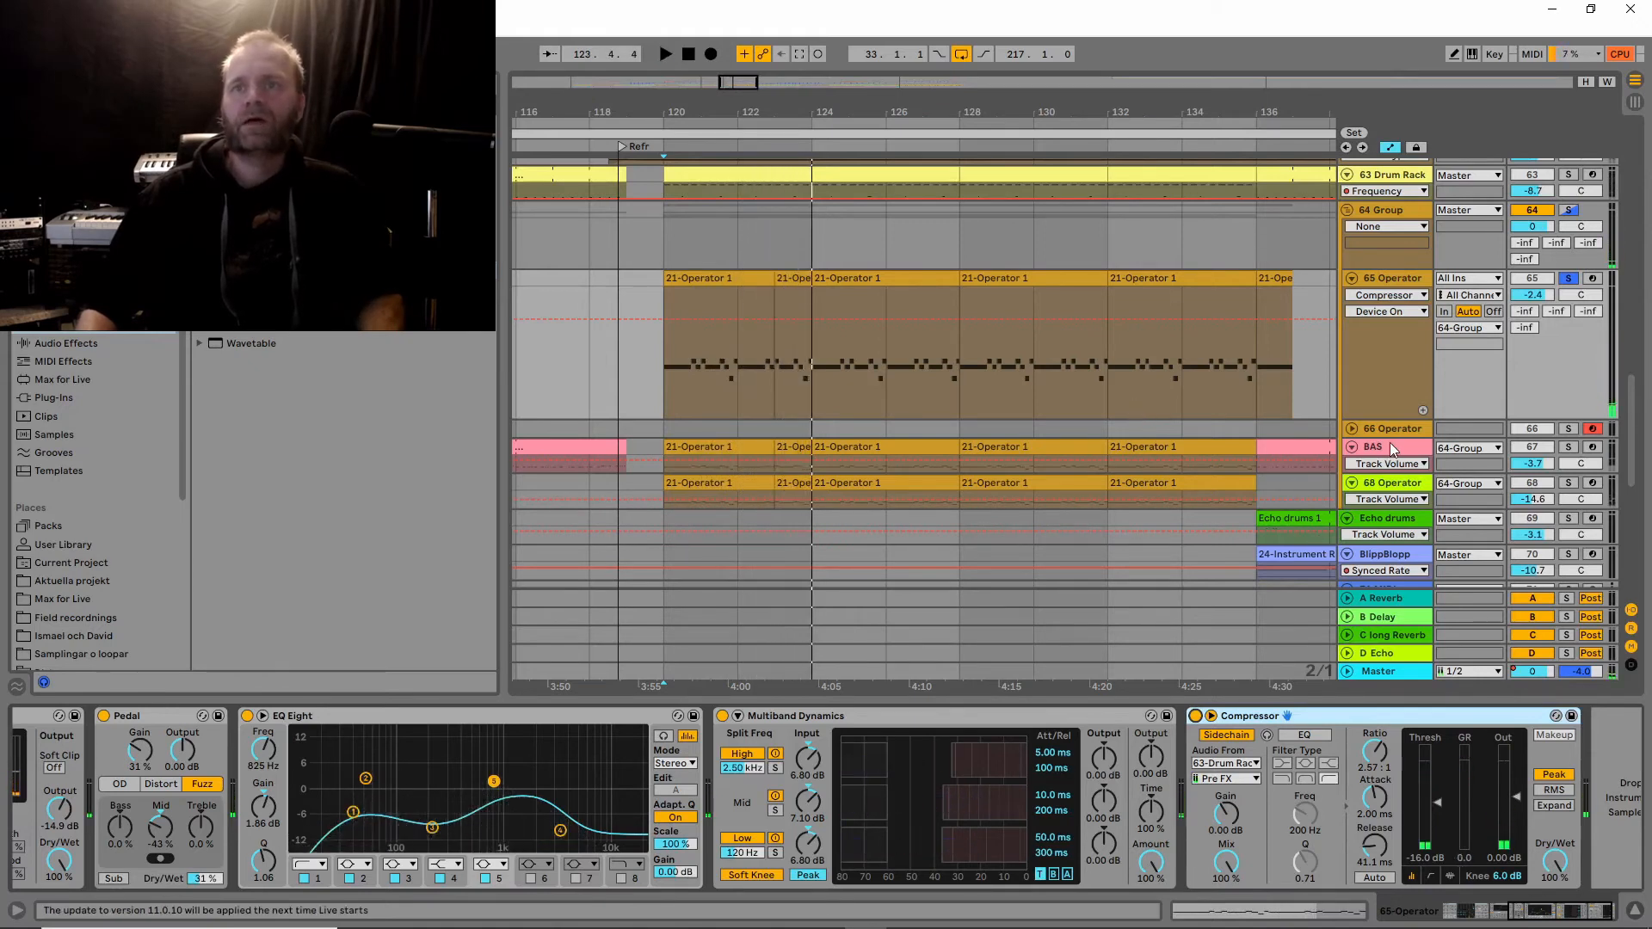
Show the BAS track's devices, solo the track, play it from bar 120, and stop playback.
left_click(1390, 442)
scroll(1390, 442, "down", 3)
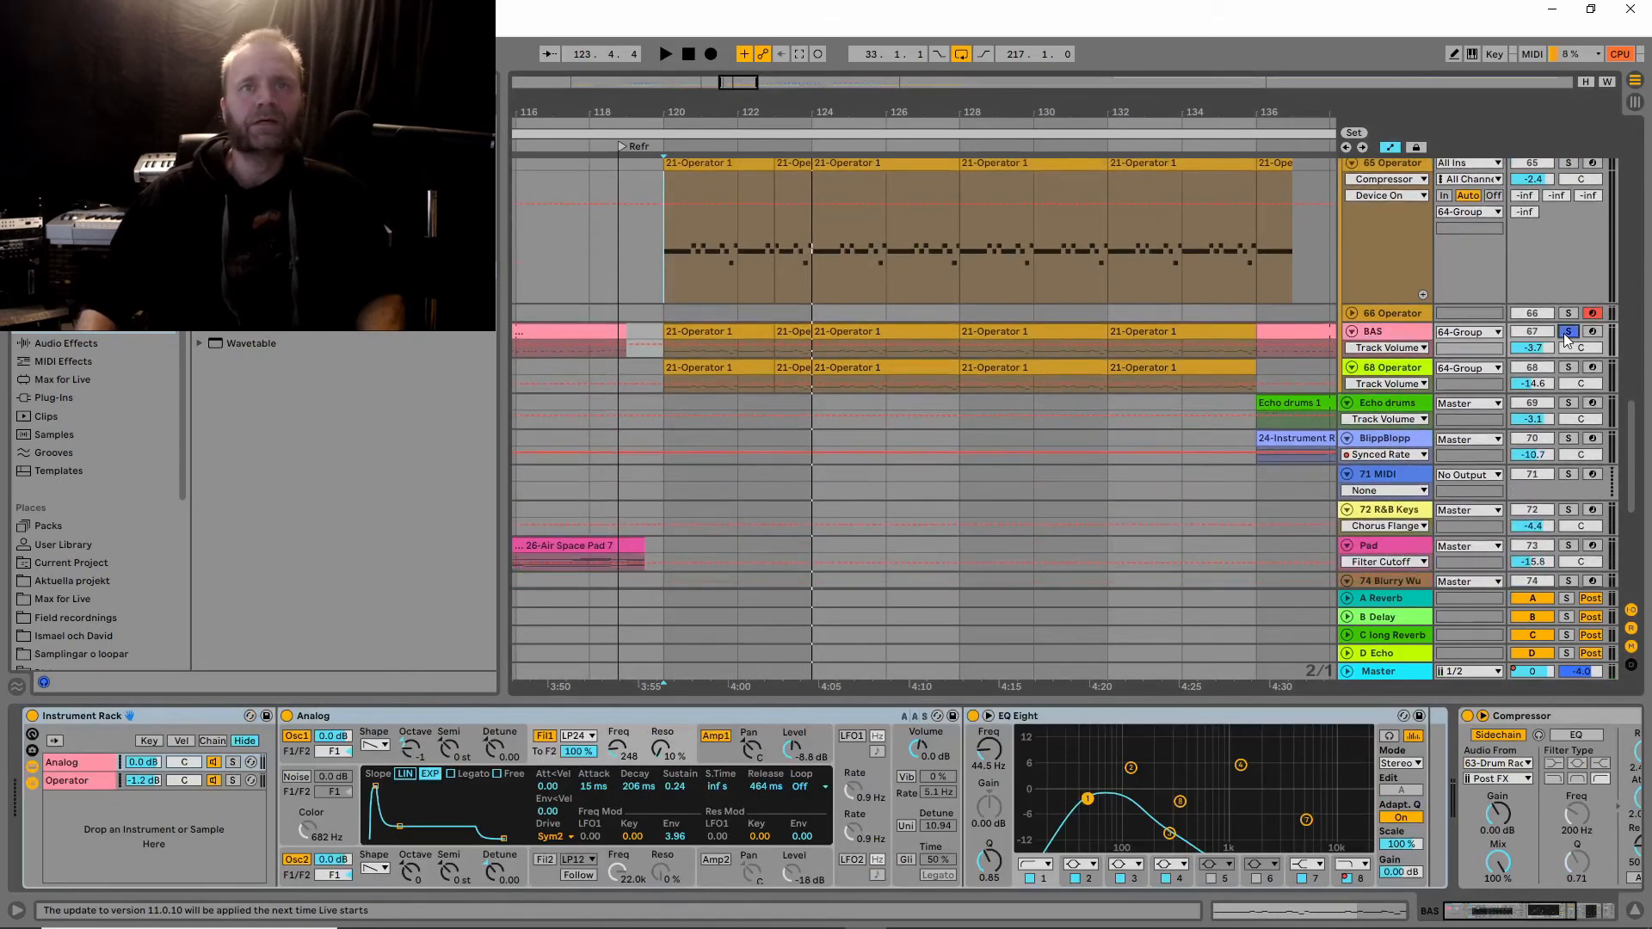
key("space")
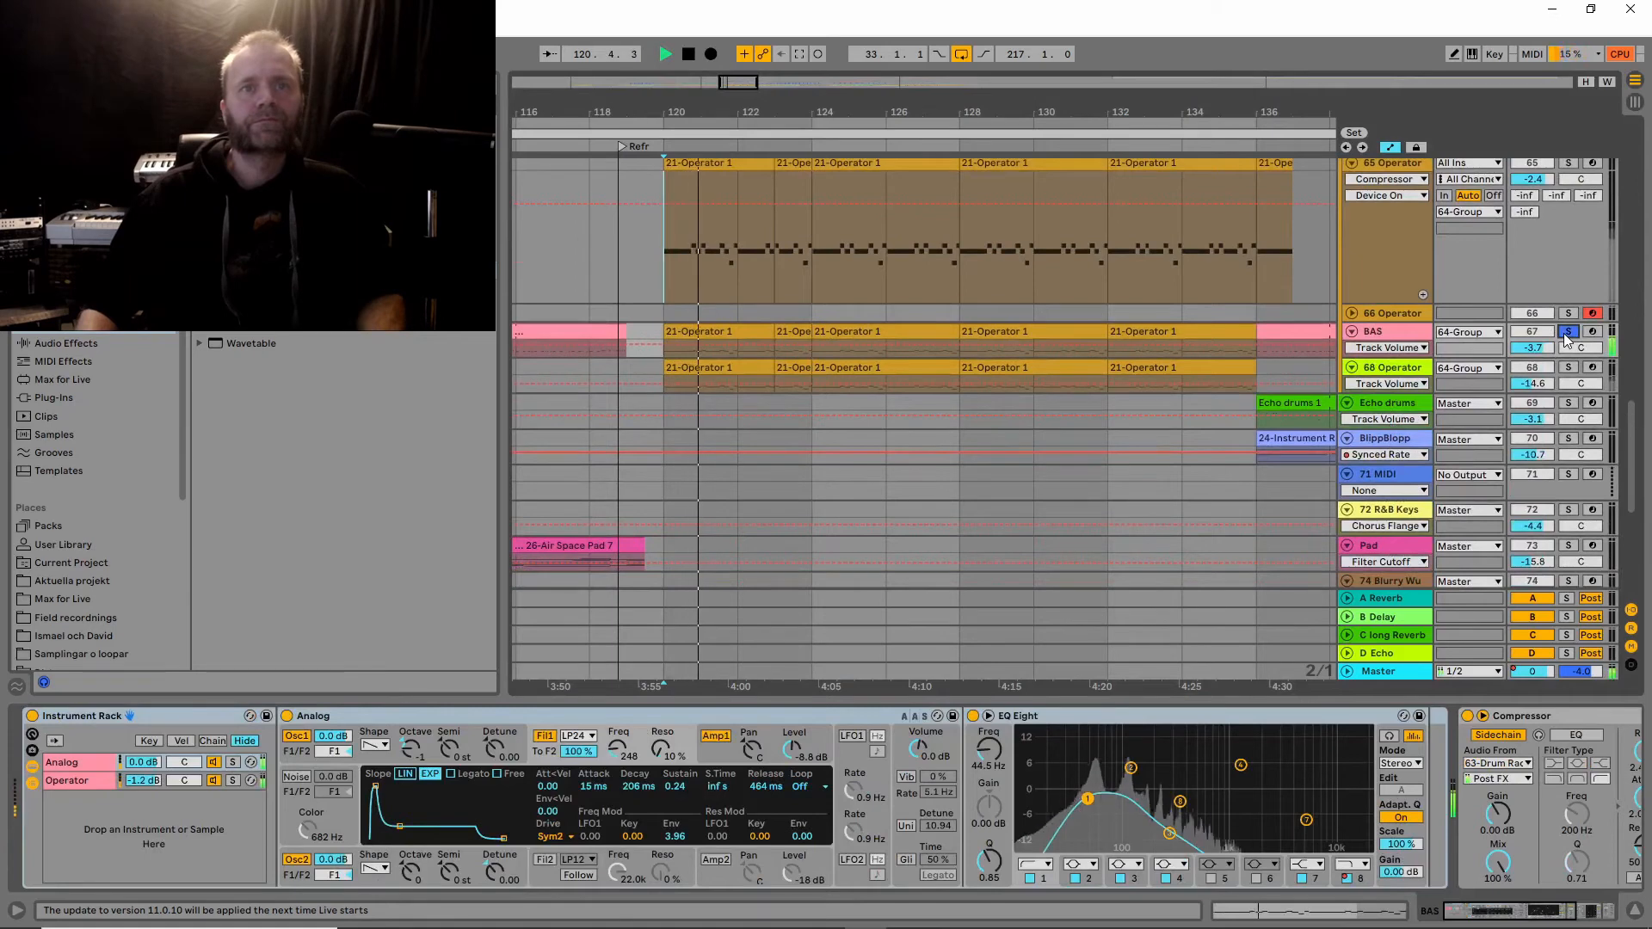
left_click_drag(1067, 113, 1078, 94)
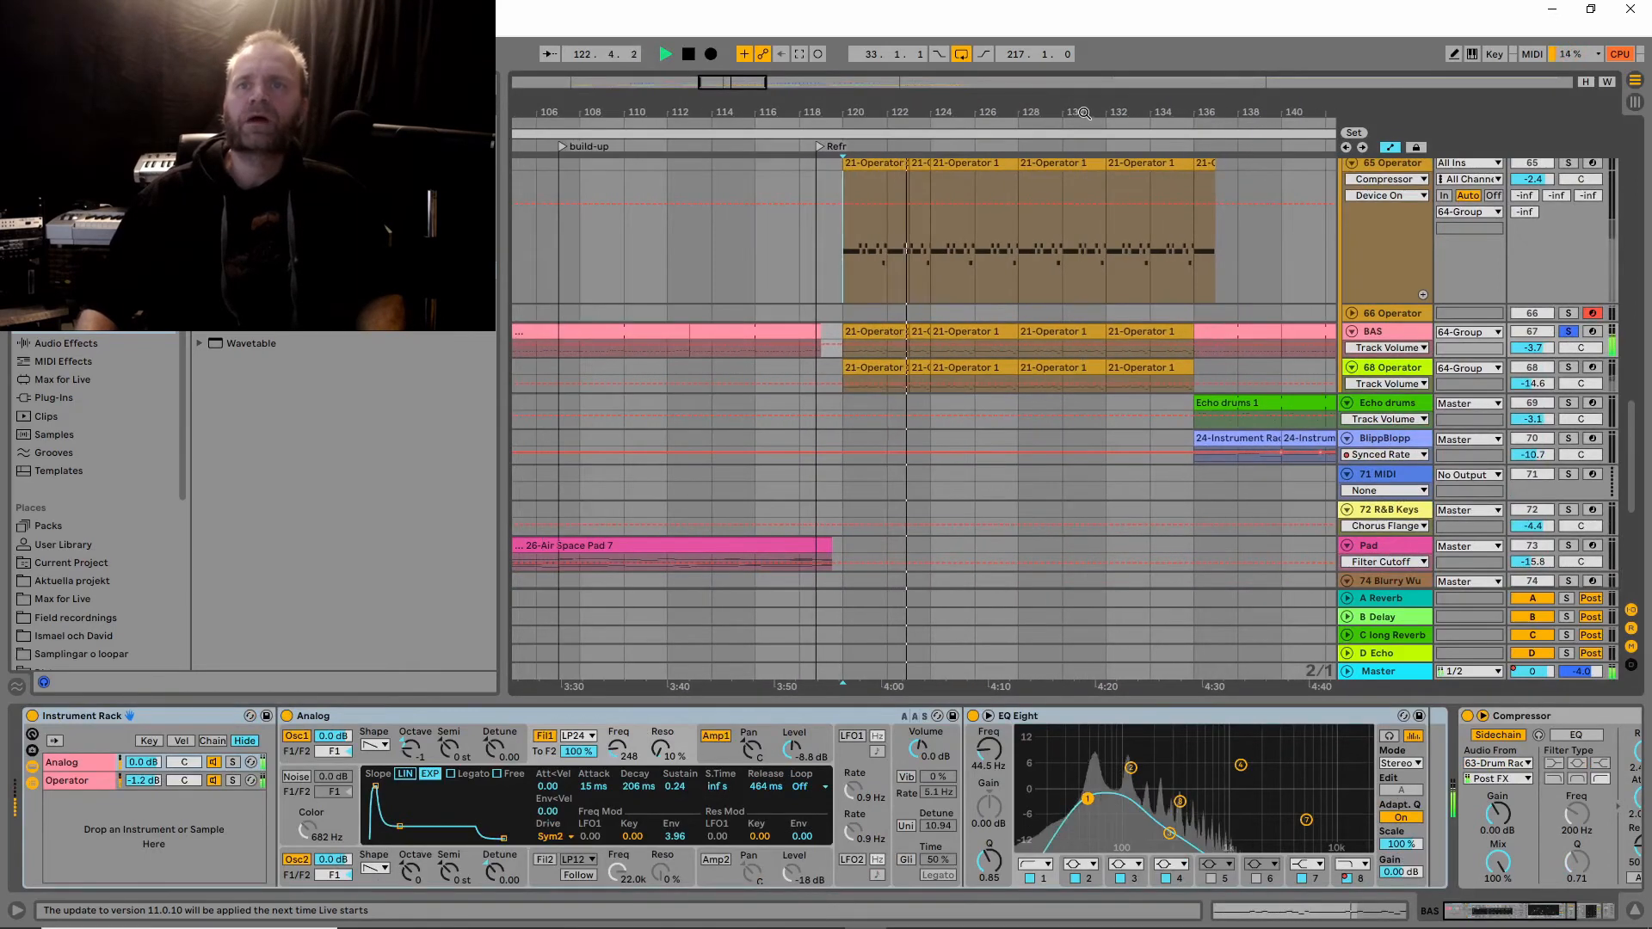
key("space")
Select the BAS track's clip from bar 136 to bar 140 and play it.
left_click(1261, 326)
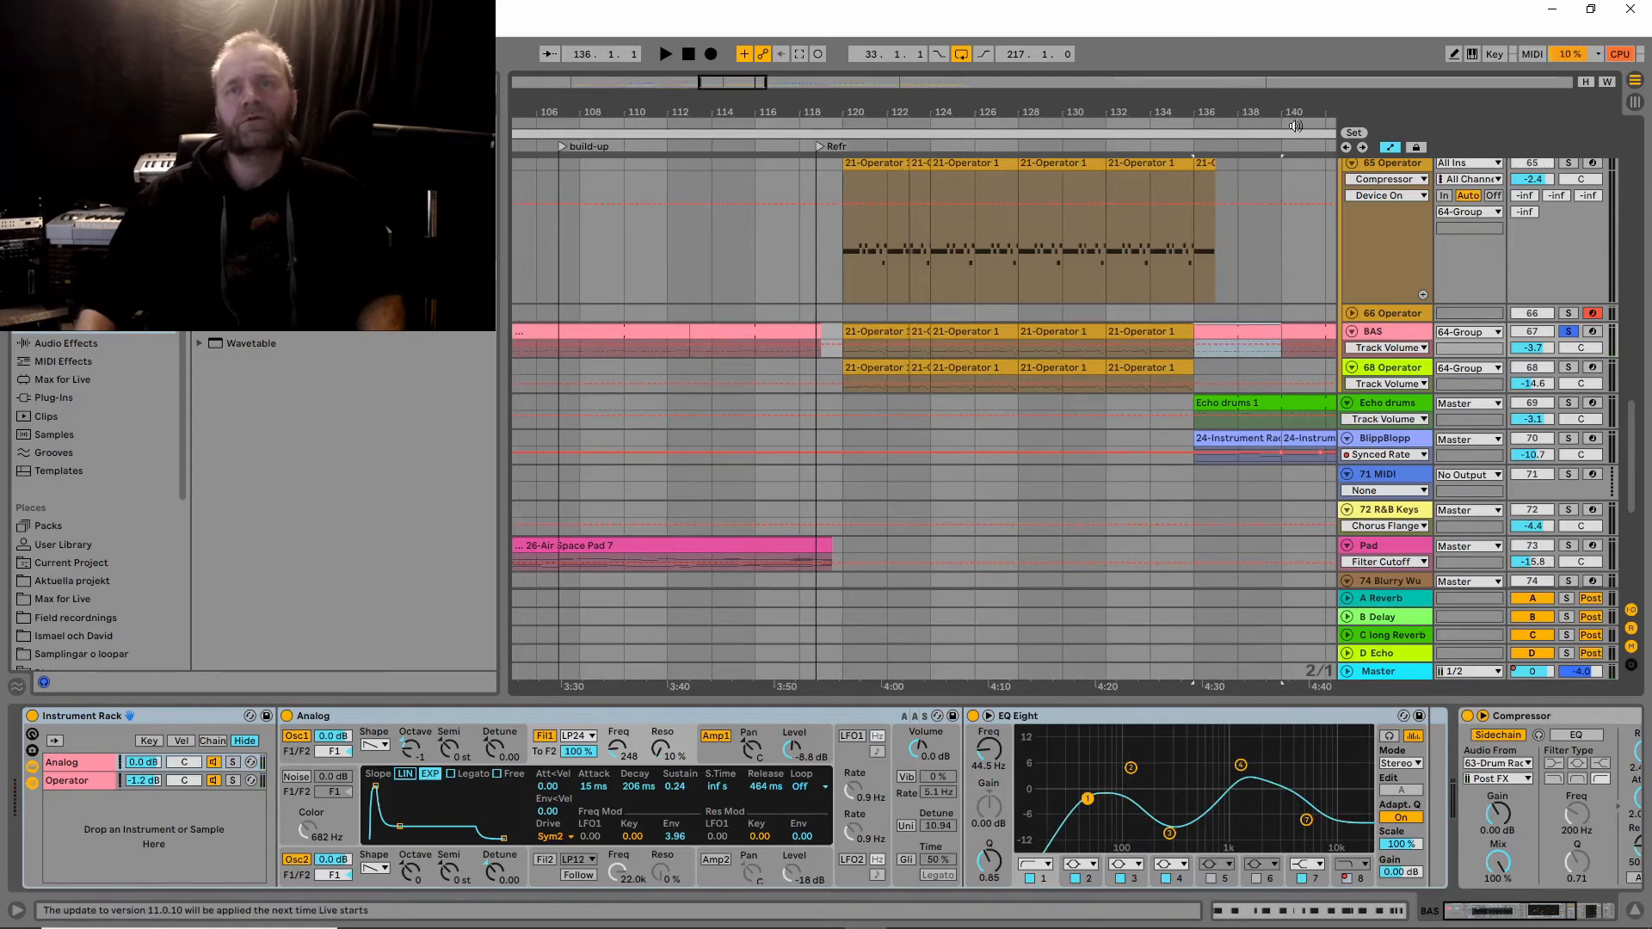
left_click_drag(1300, 100, 1196, 100)
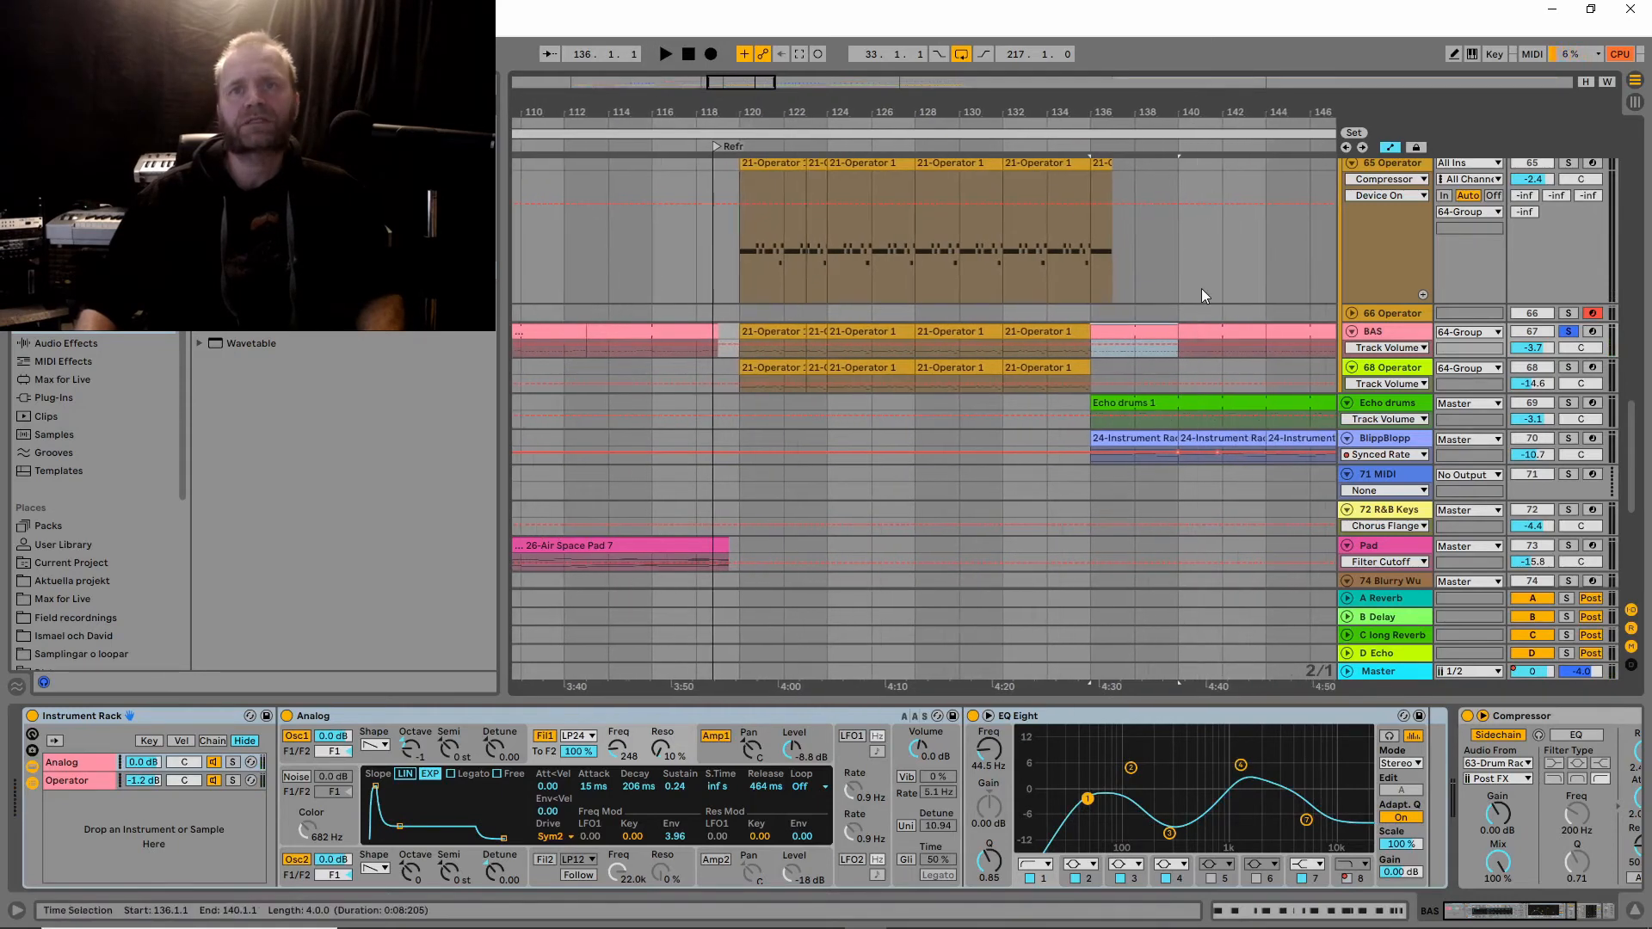
key("space")
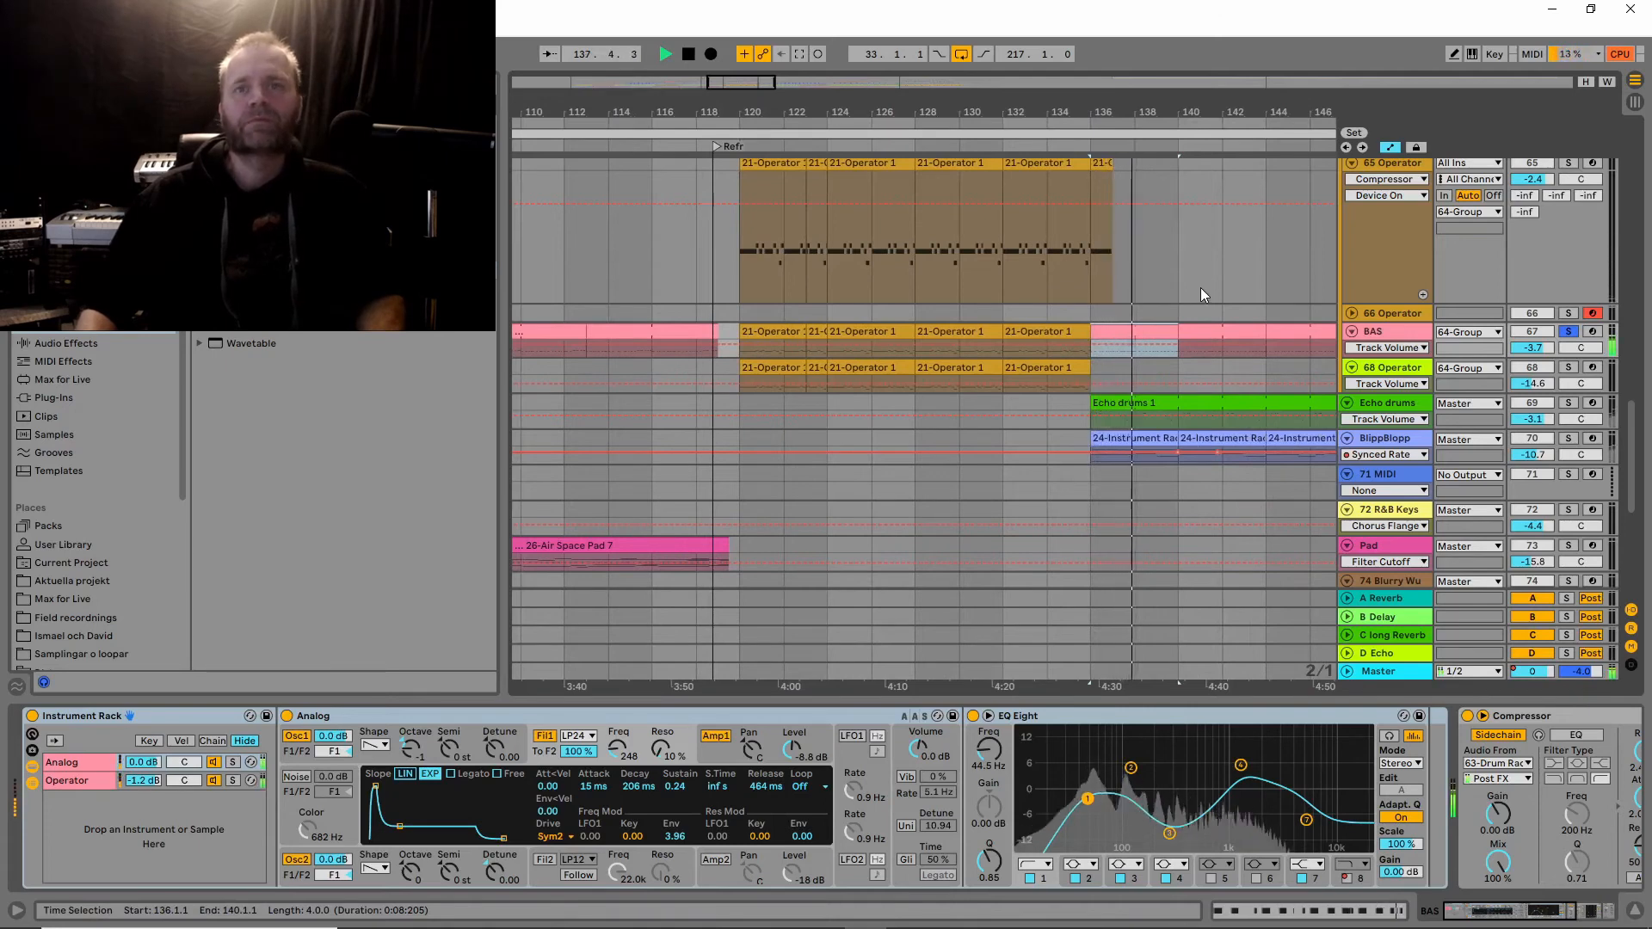
View the Operator and Analog chains of the BAS Instrument Rack in turn during playback, and stop playback.
left_click(83, 779)
left_click(81, 762)
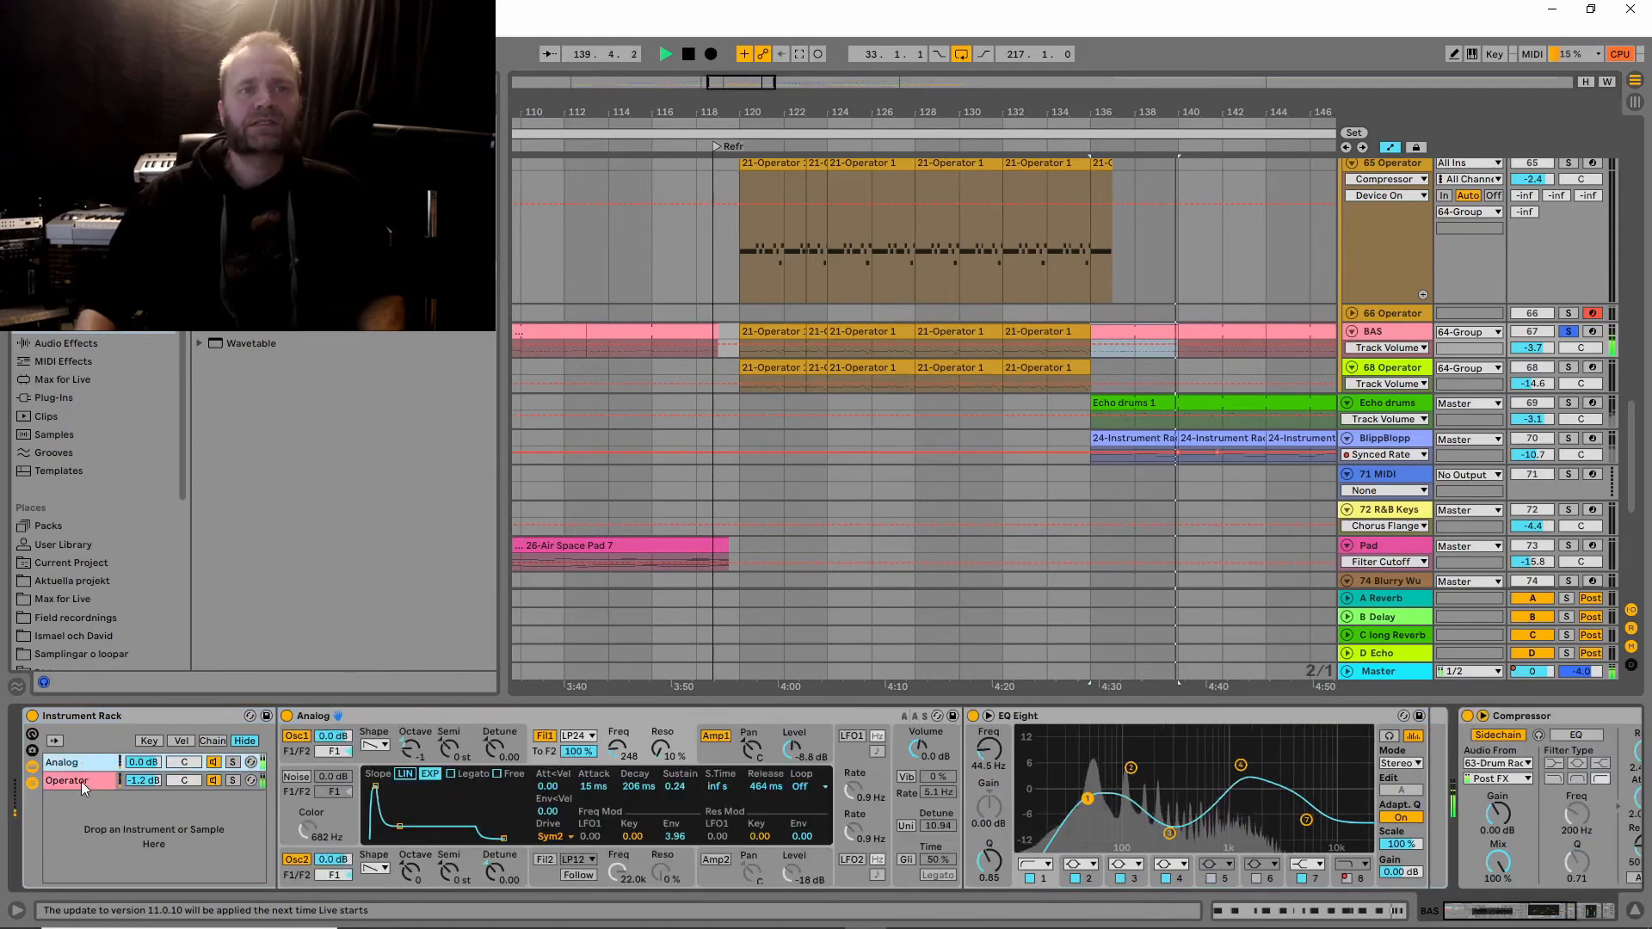
left_click(80, 781)
left_click(85, 766)
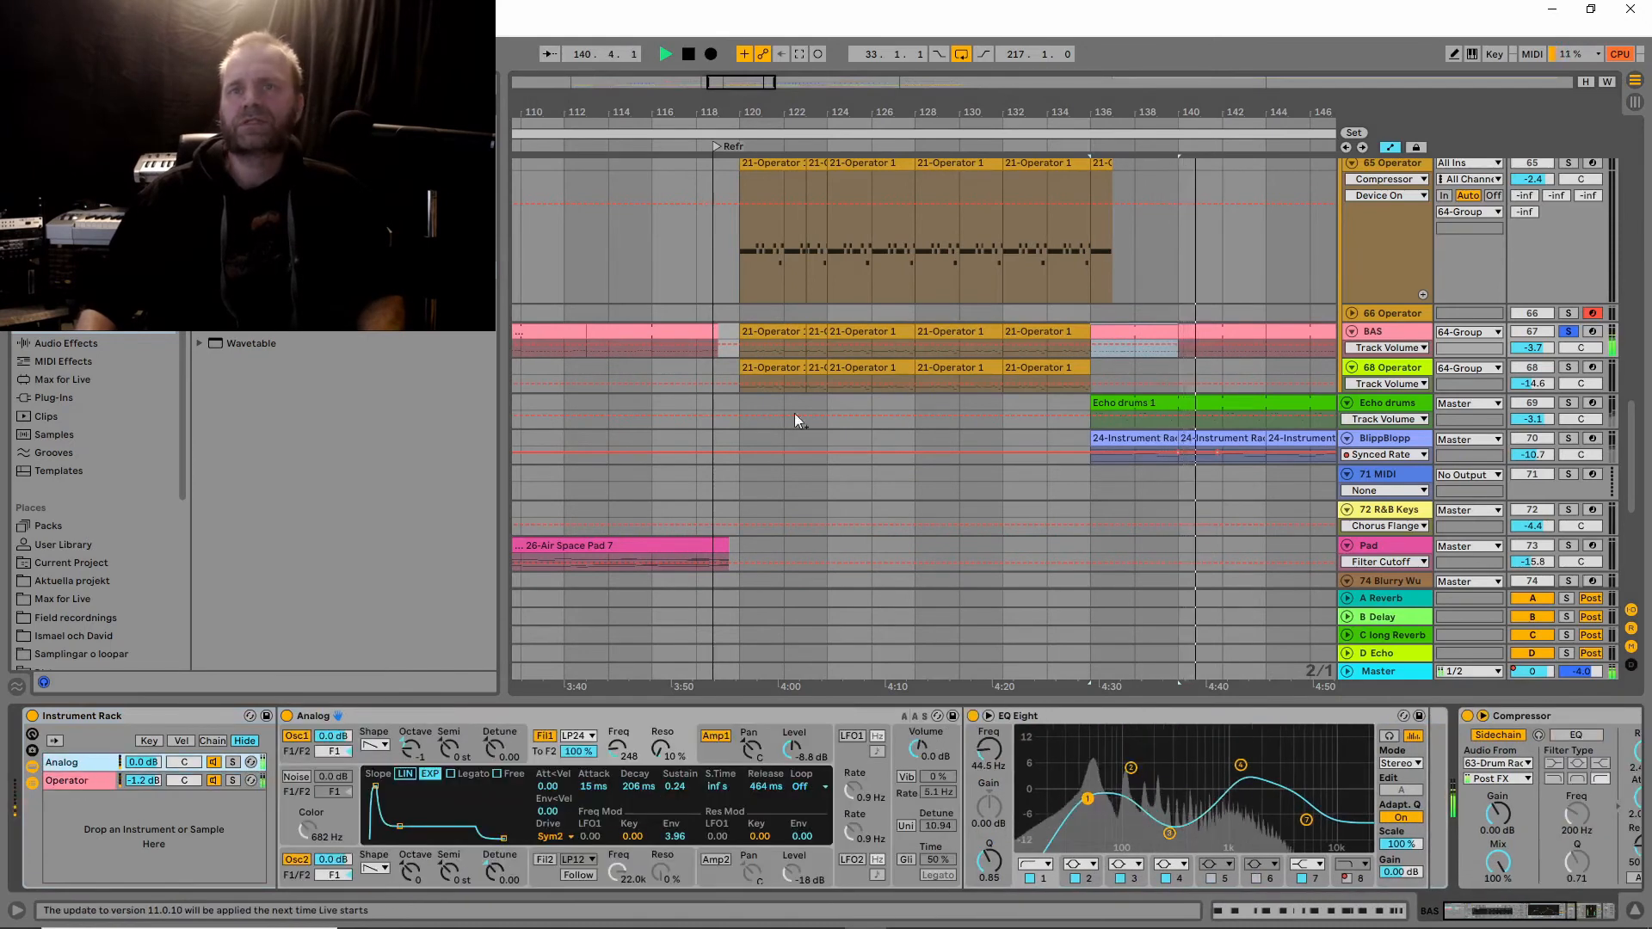
key("space")
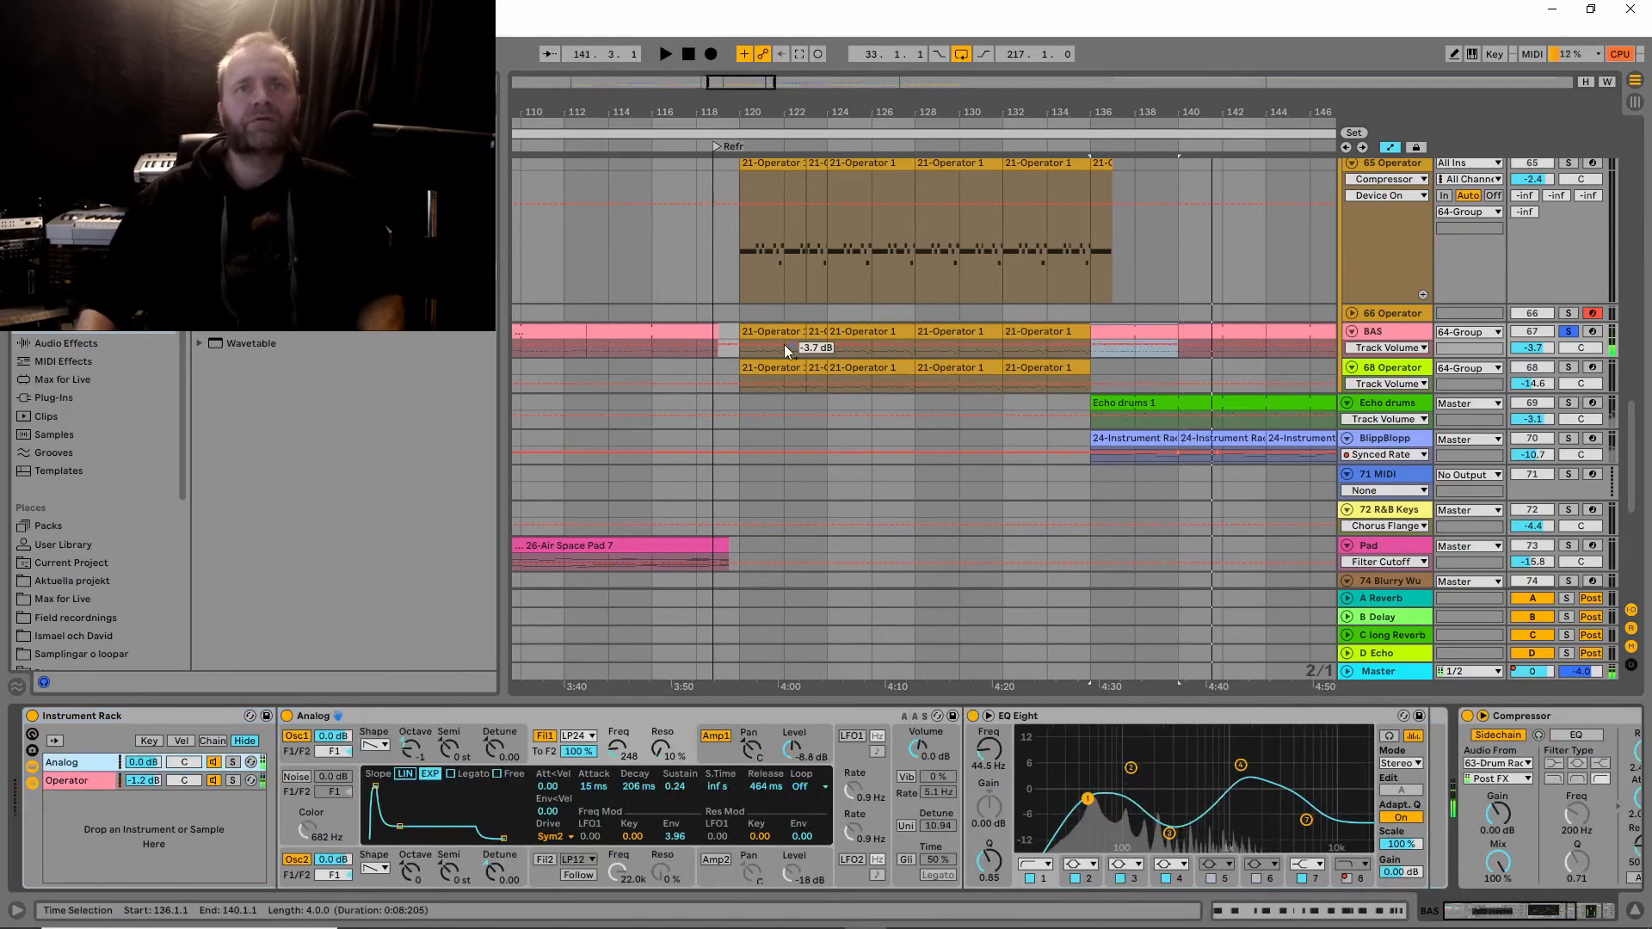
Play the BAS track's clip from bar 120, stop playback, and show the 68 Operator track's devices.
left_click(775, 333)
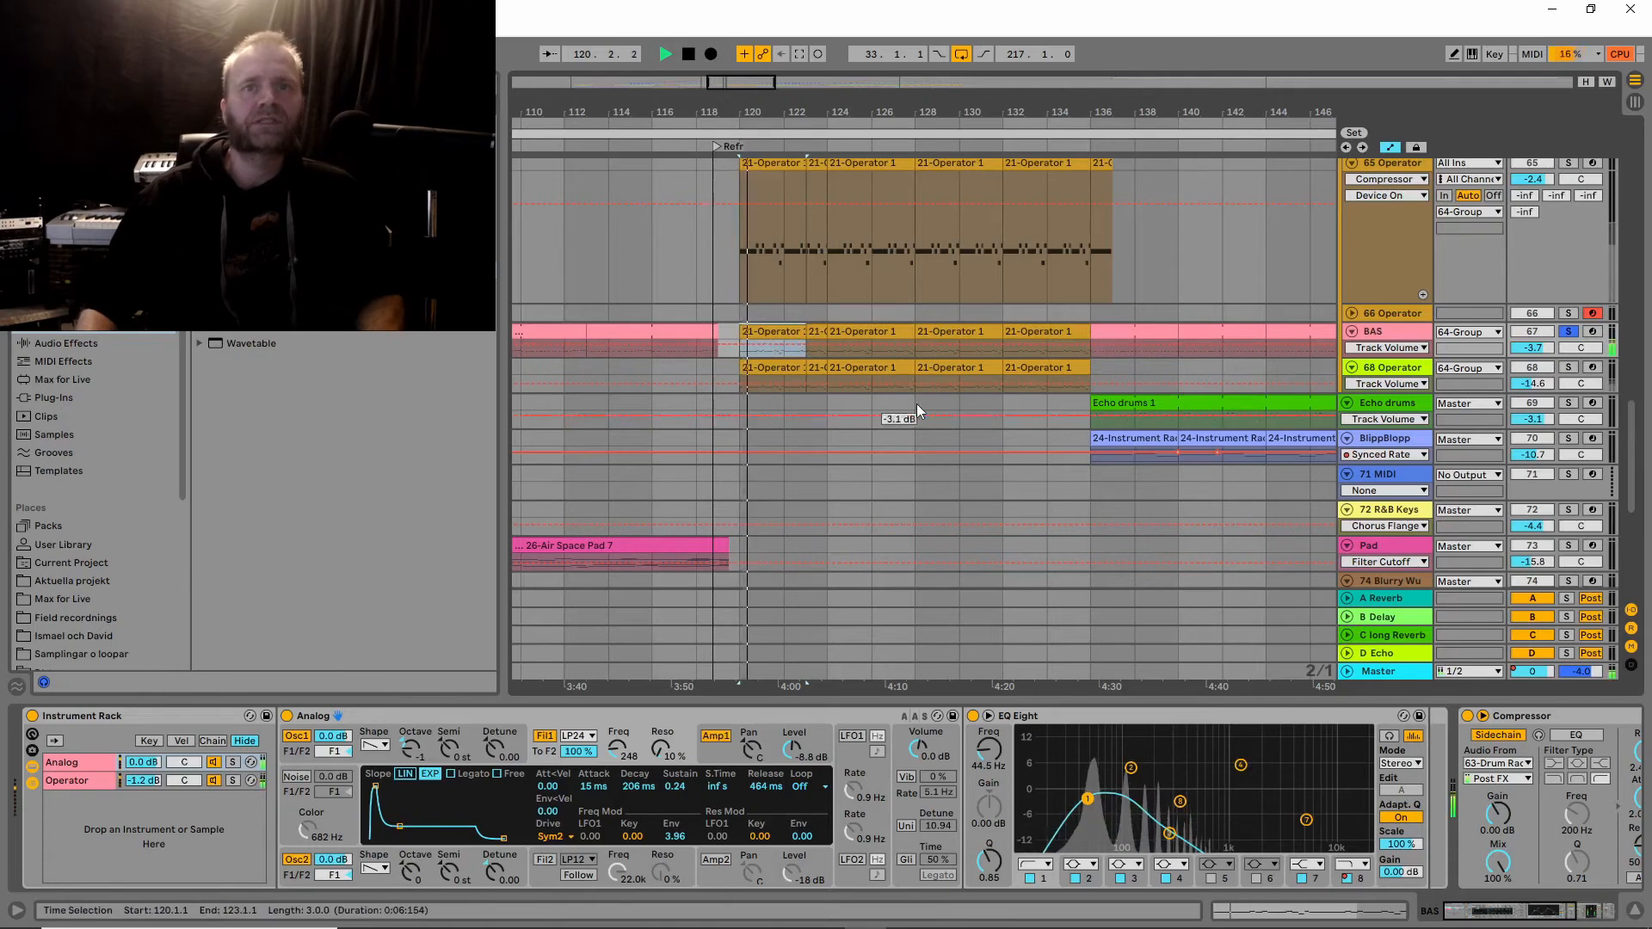
key("space")
left_click(1399, 378)
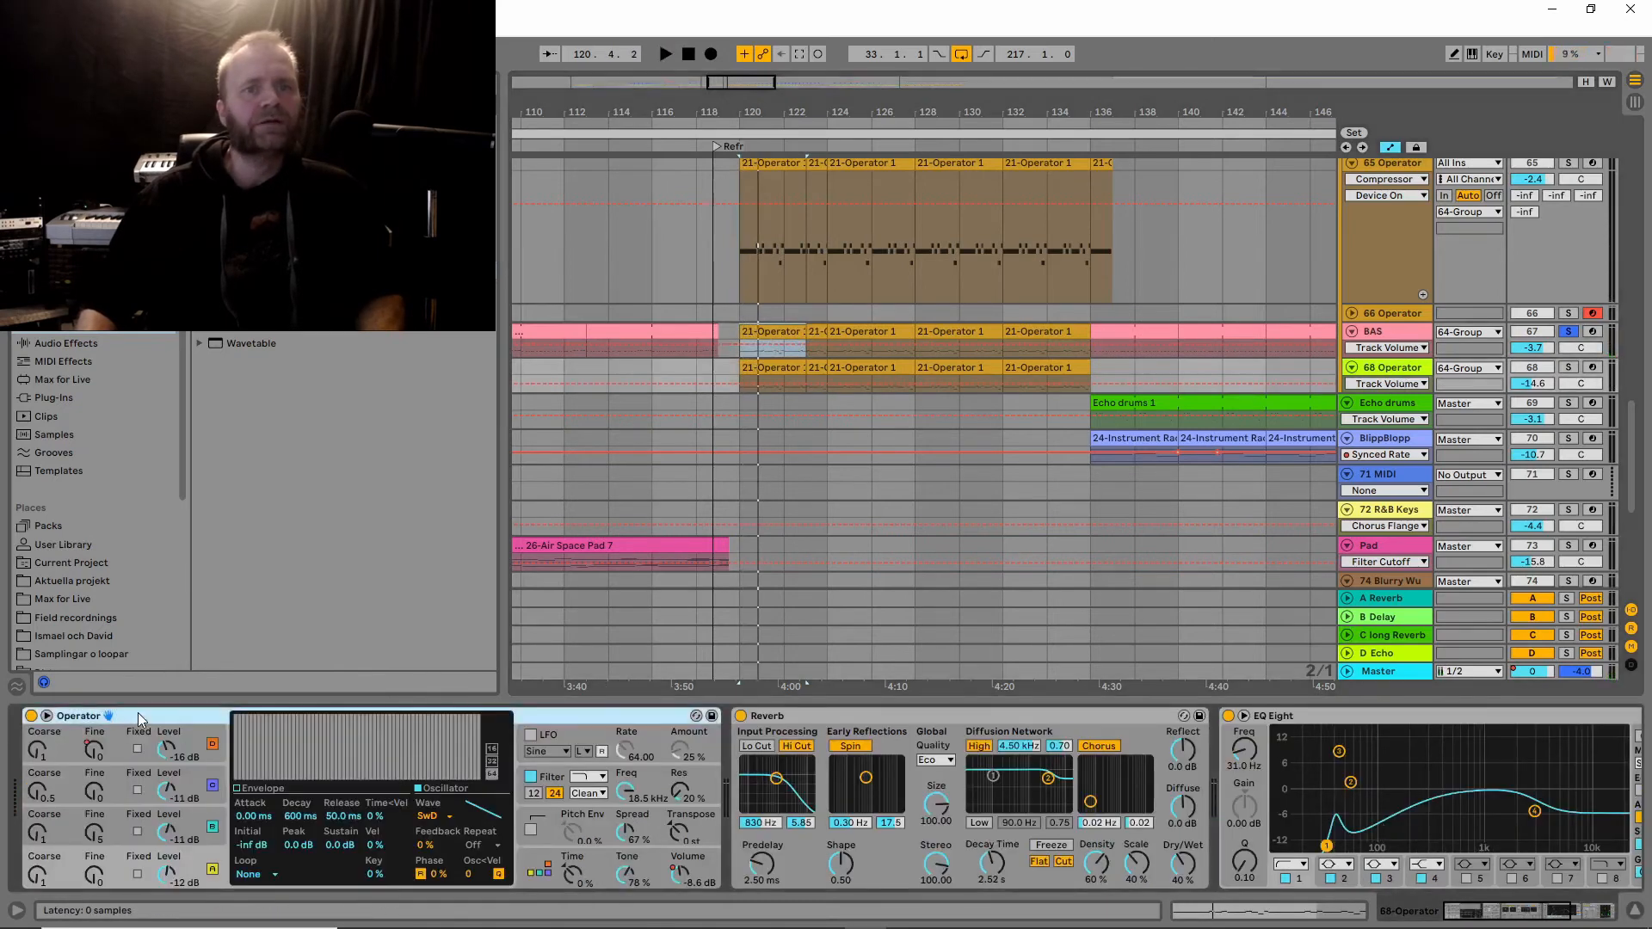
View the global algorithm settings of track 68's Operator and inspect the levels of its oscillators A, B and C.
left_click(546, 872)
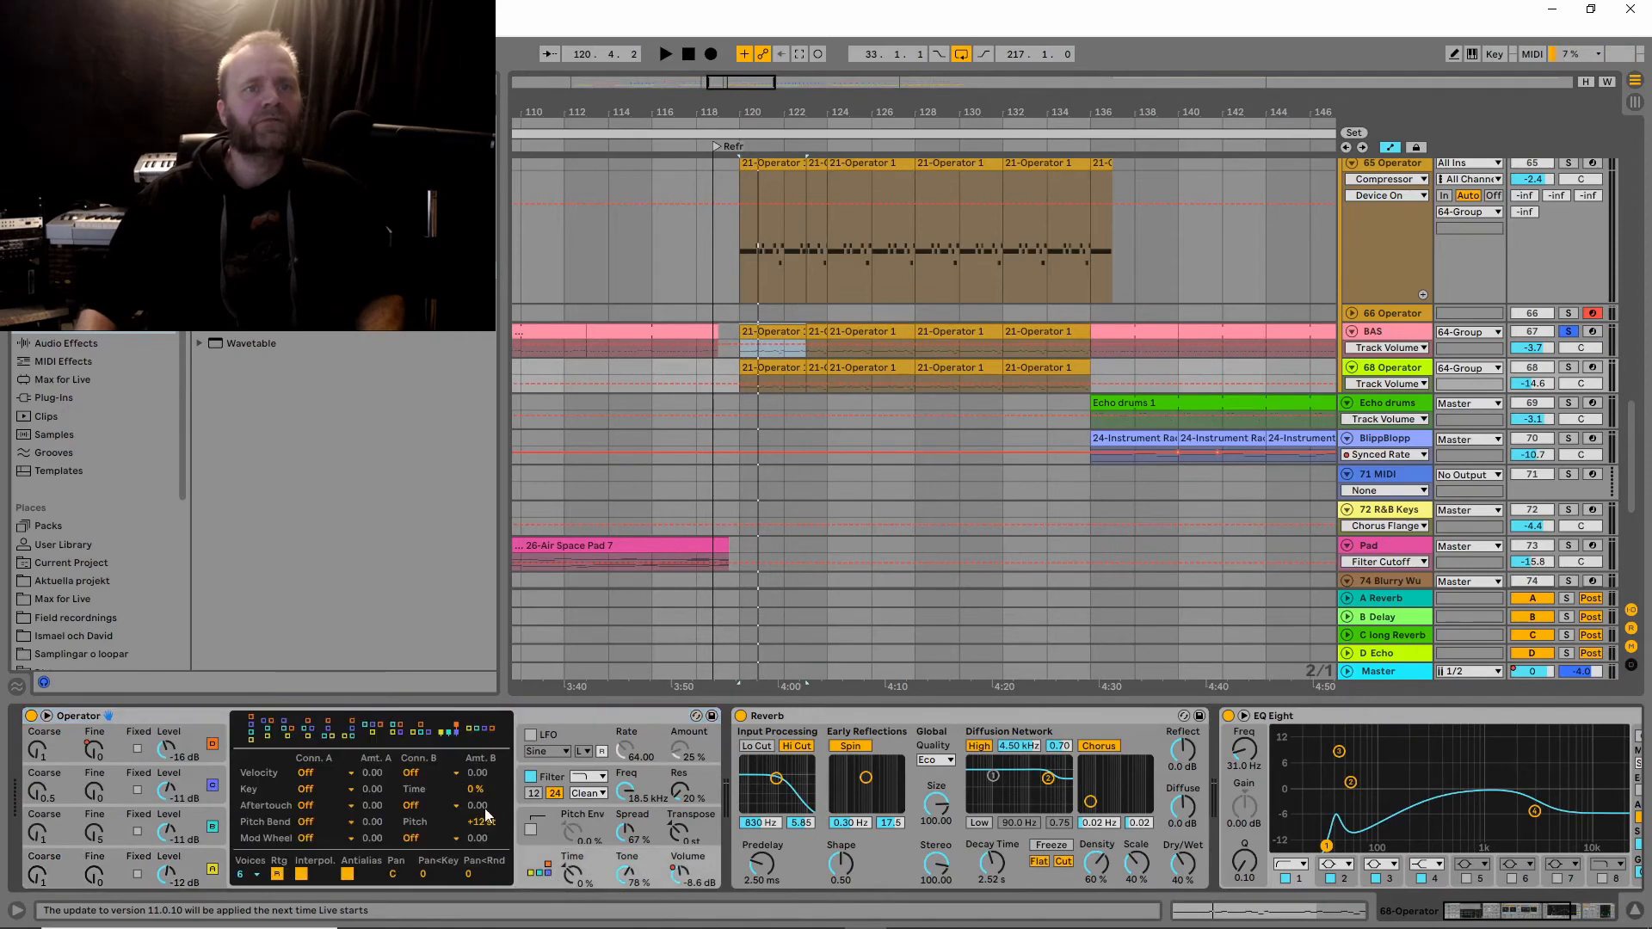
left_click(191, 879)
left_click(189, 826)
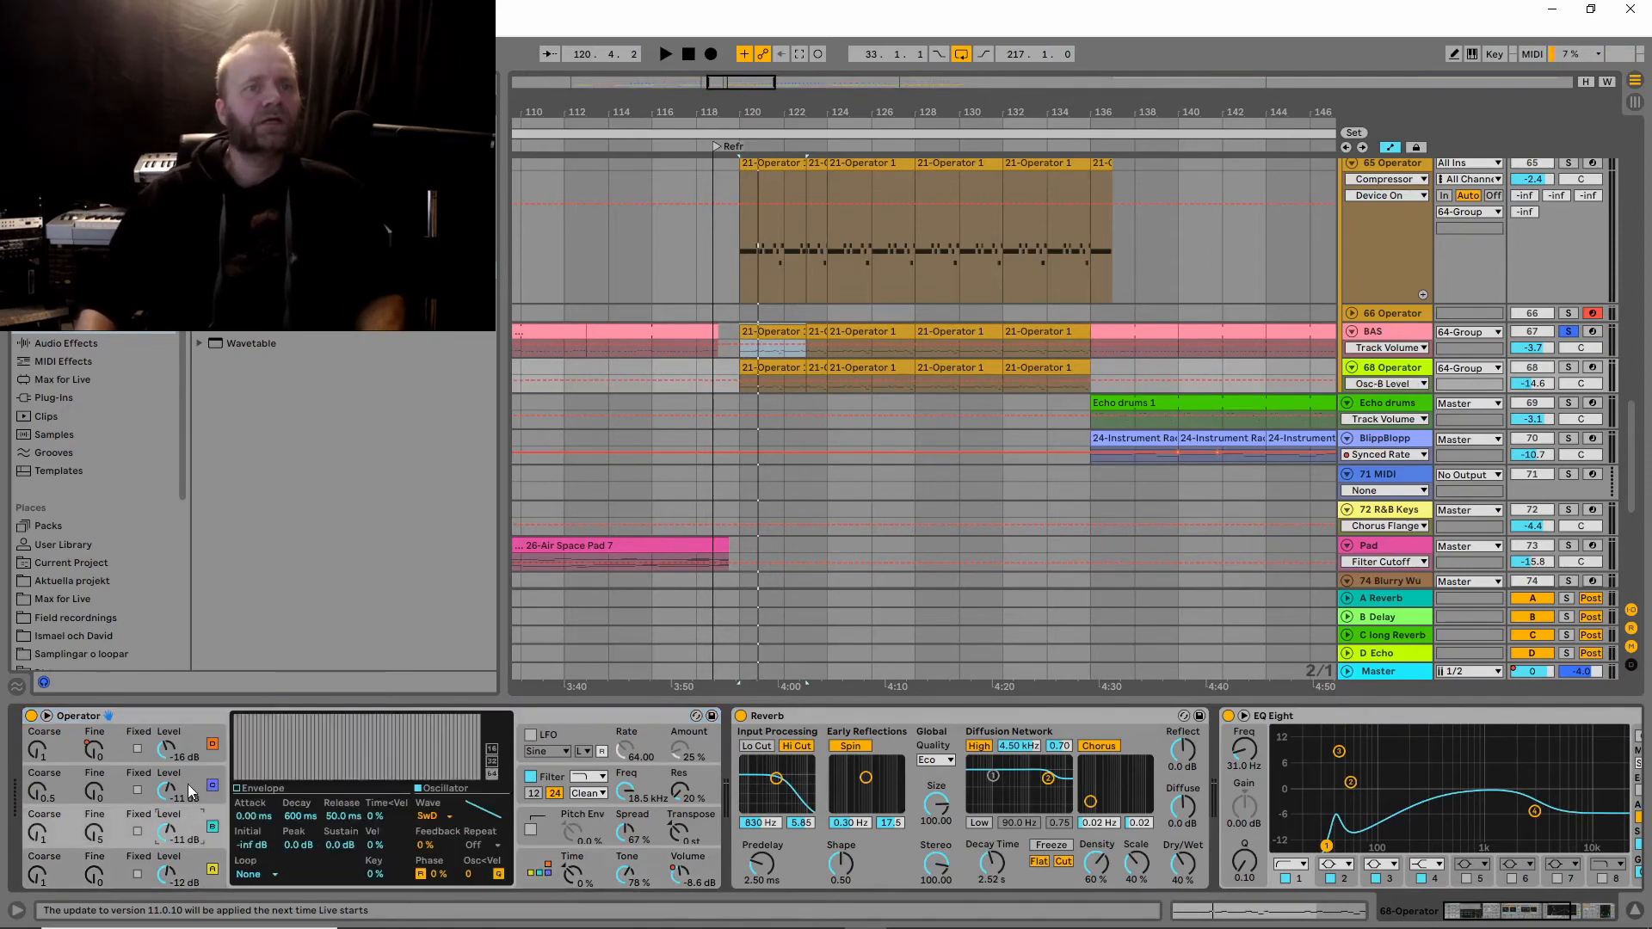
left_click(187, 785)
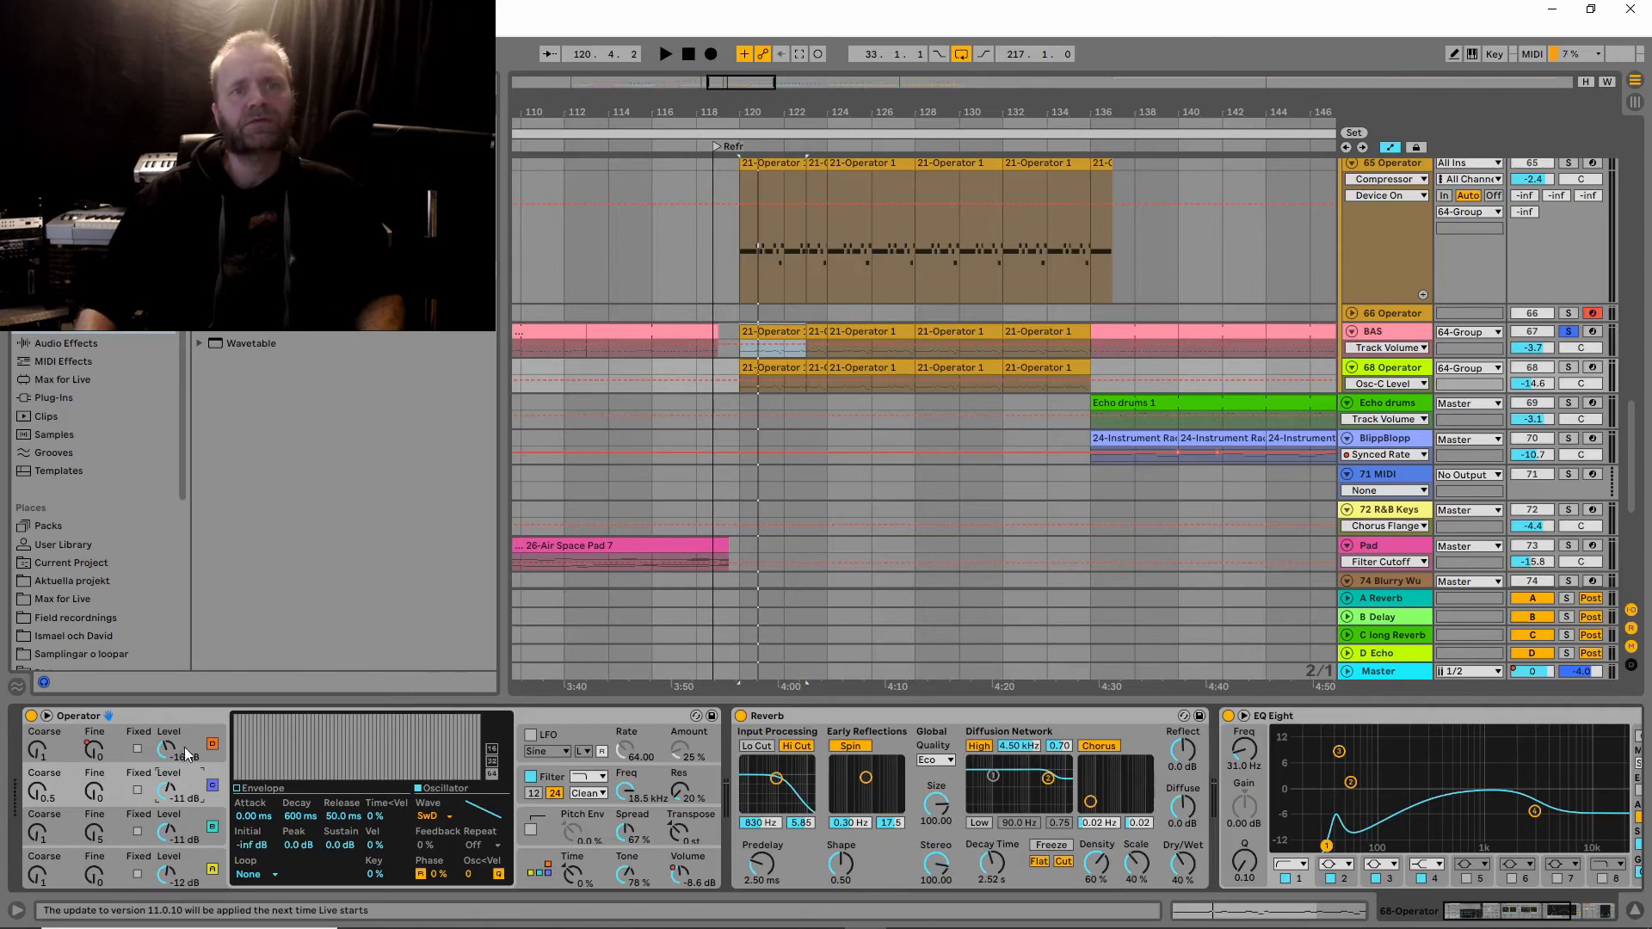
Solo the 68 Operator track, play it from bar 120, and stop playback.
key("s")
key("space")
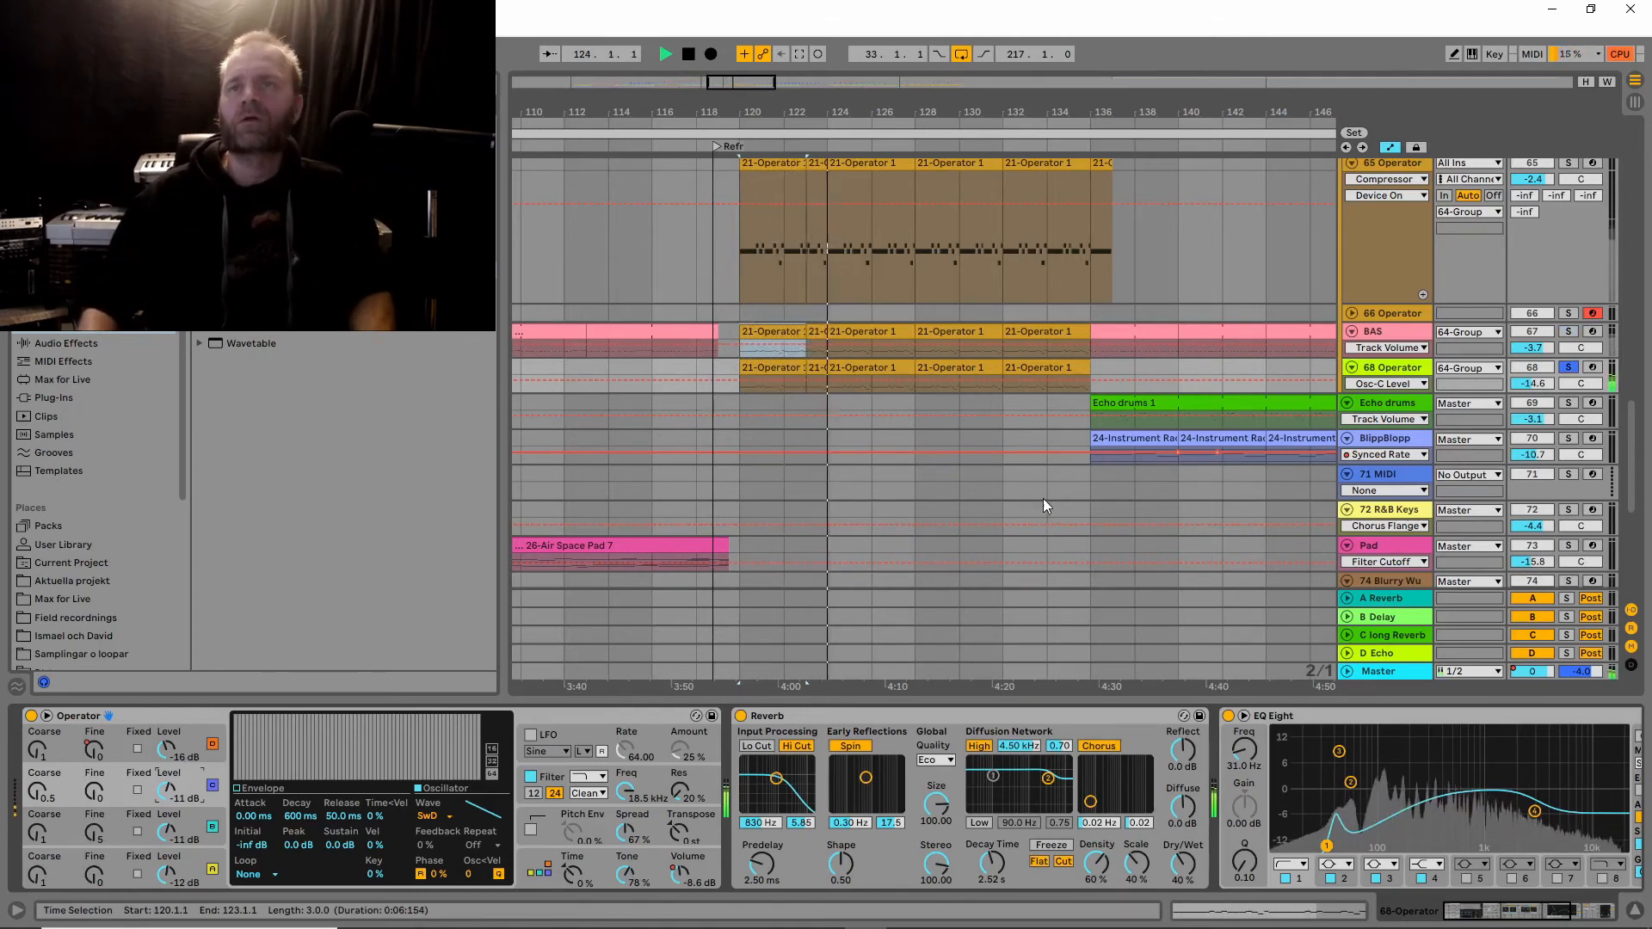
key("space")
Solo the 64 Group, play all its bass layers together from bar 120, and stop playback.
scroll(1457, 269, "up", 3)
scroll(1459, 275, "up", 1)
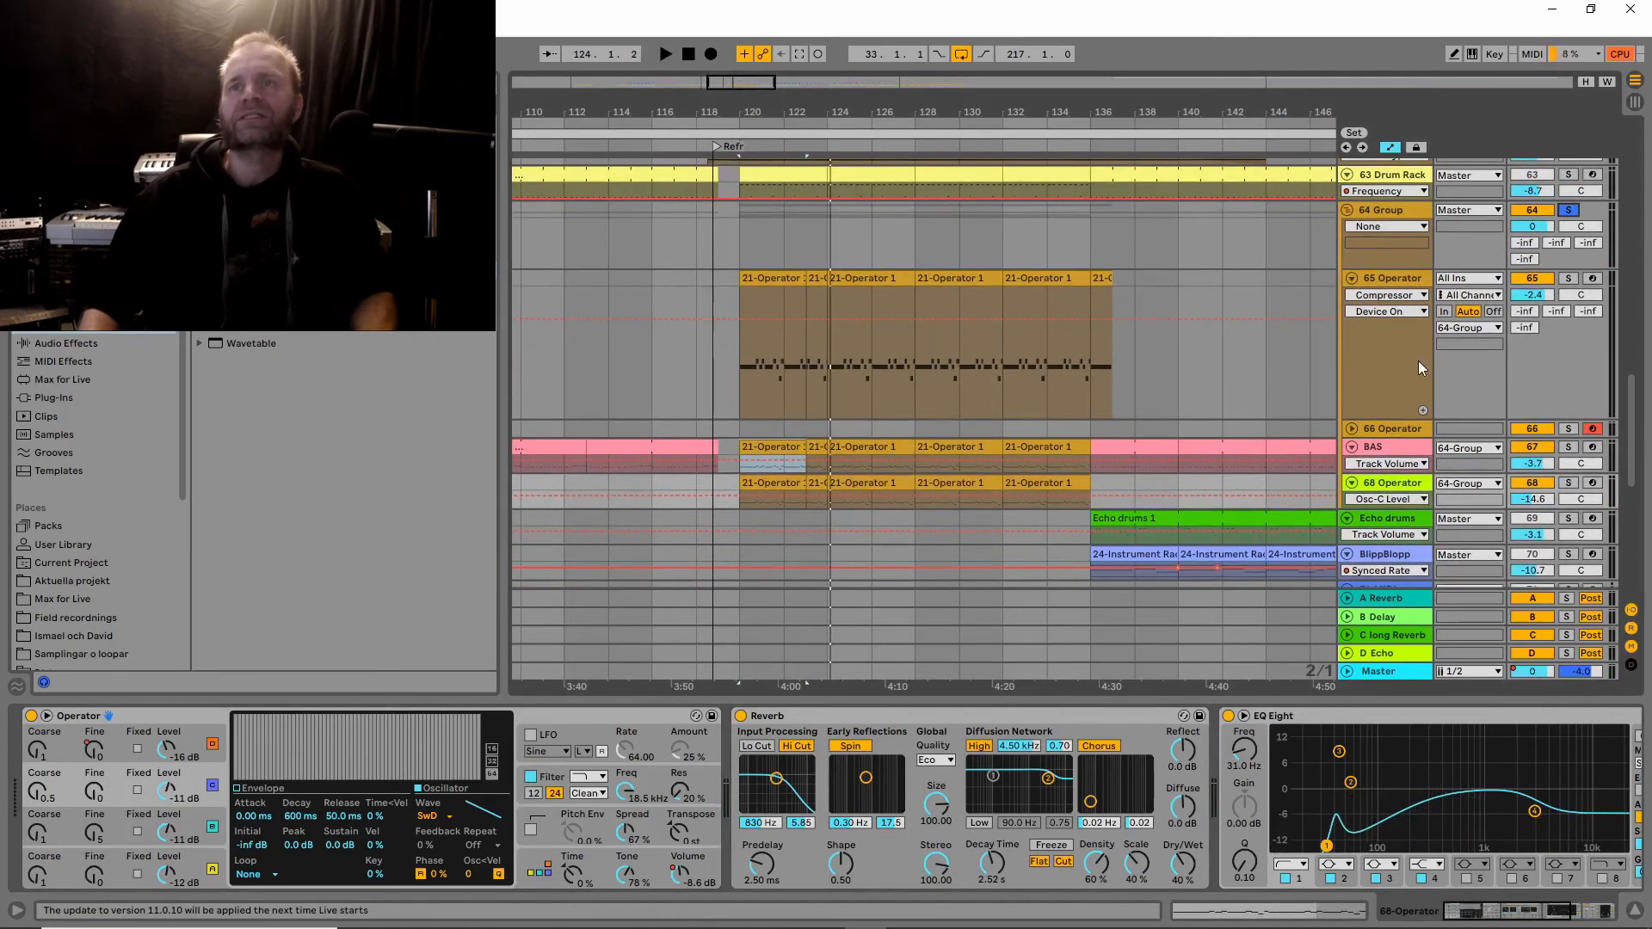
key("space")
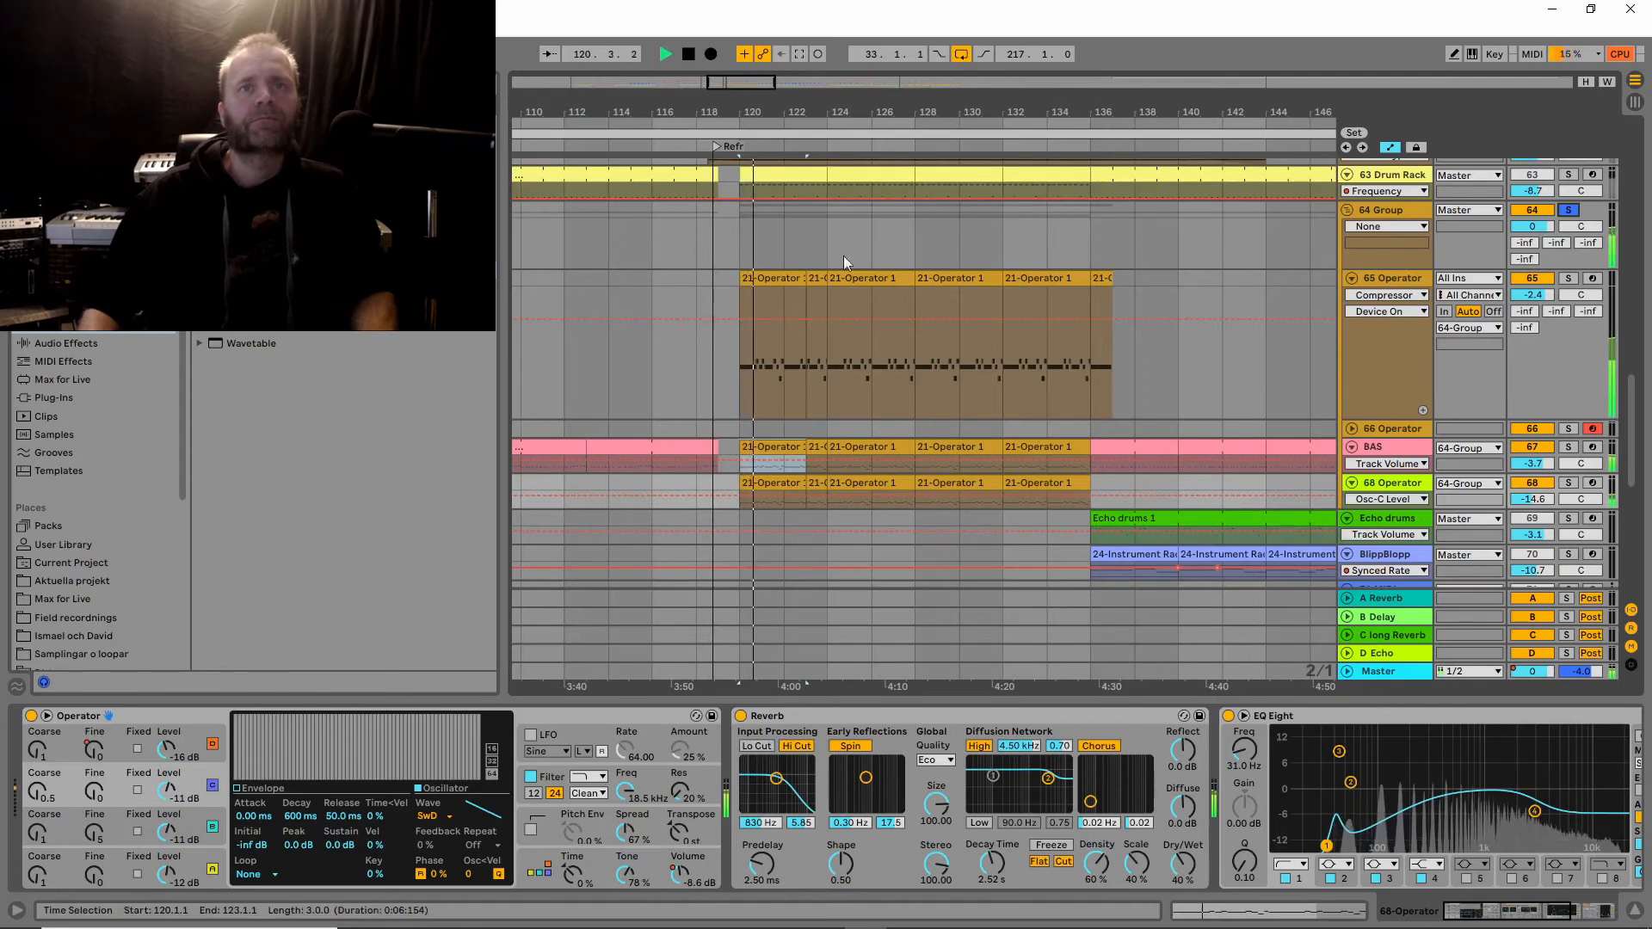
left_click_drag(755, 108, 755, 142)
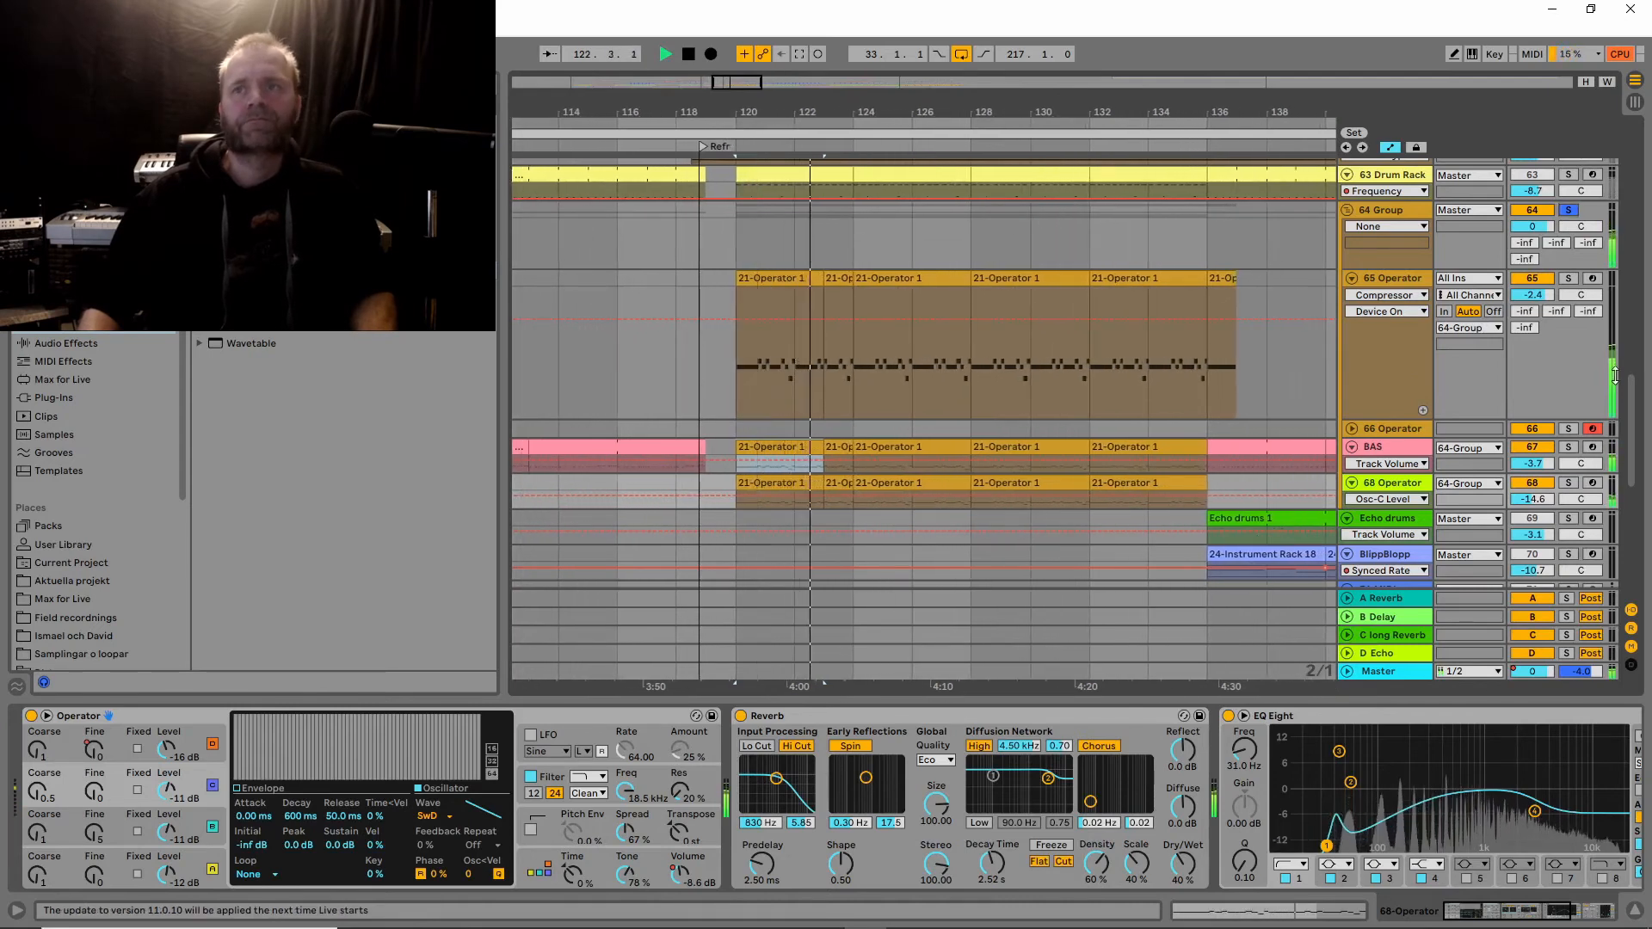
left_click_drag(1634, 423, 1637, 409)
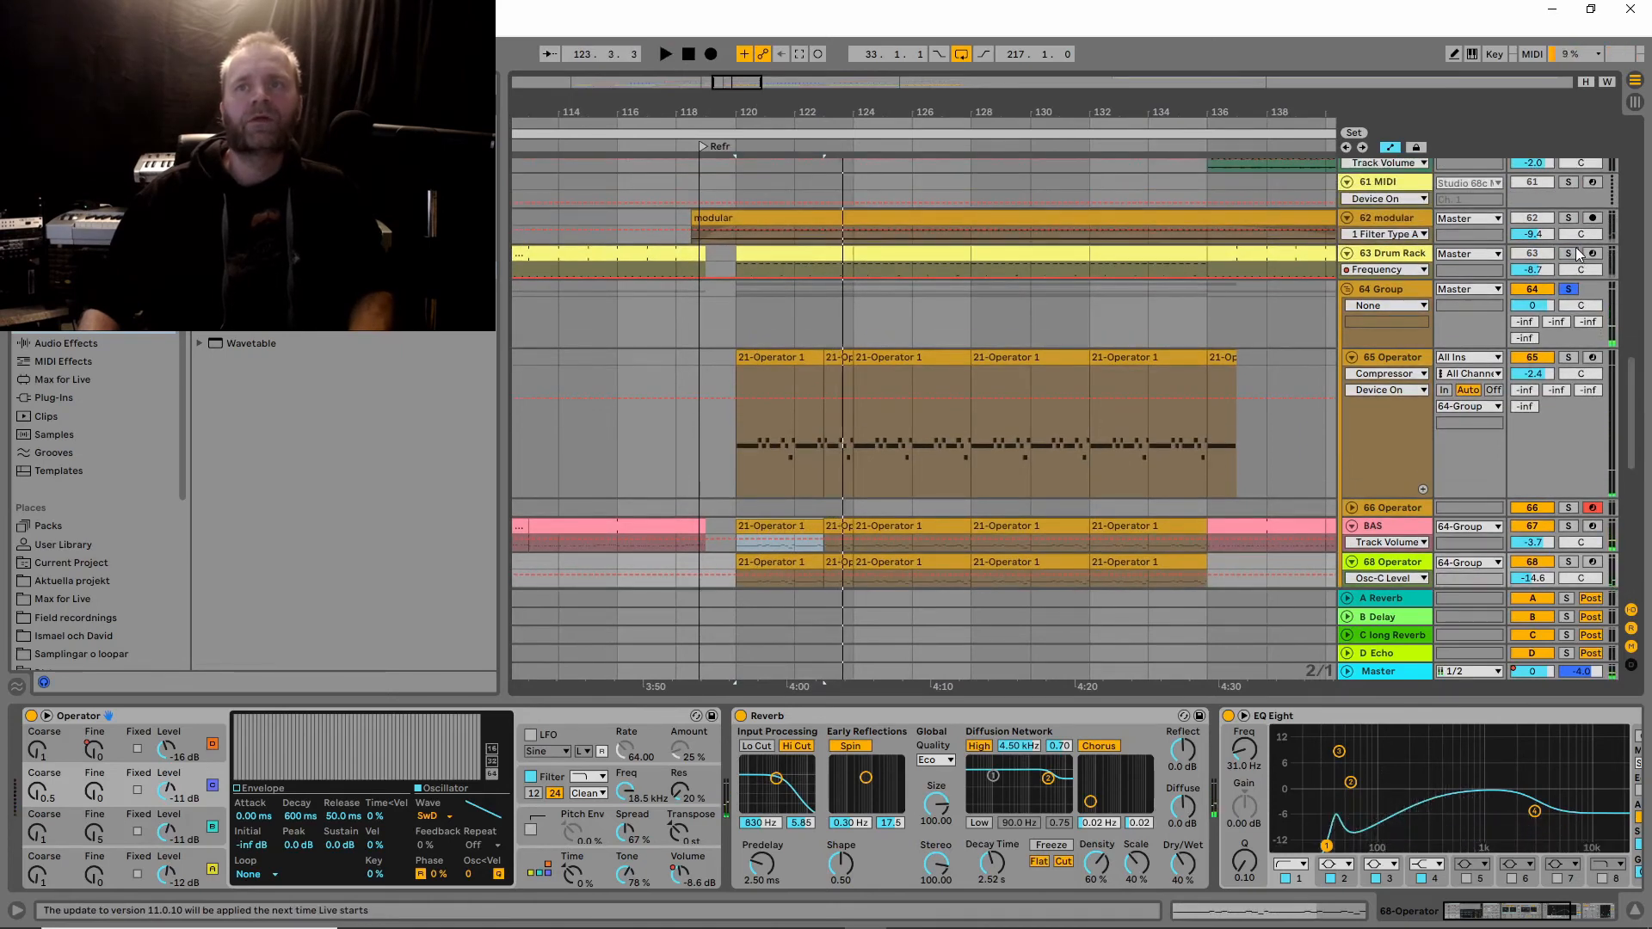
Add the 63 Drum Rack track to the solo and play from bar 120 while viewing 65 Operator's Osc-B Level automation.
key("space")
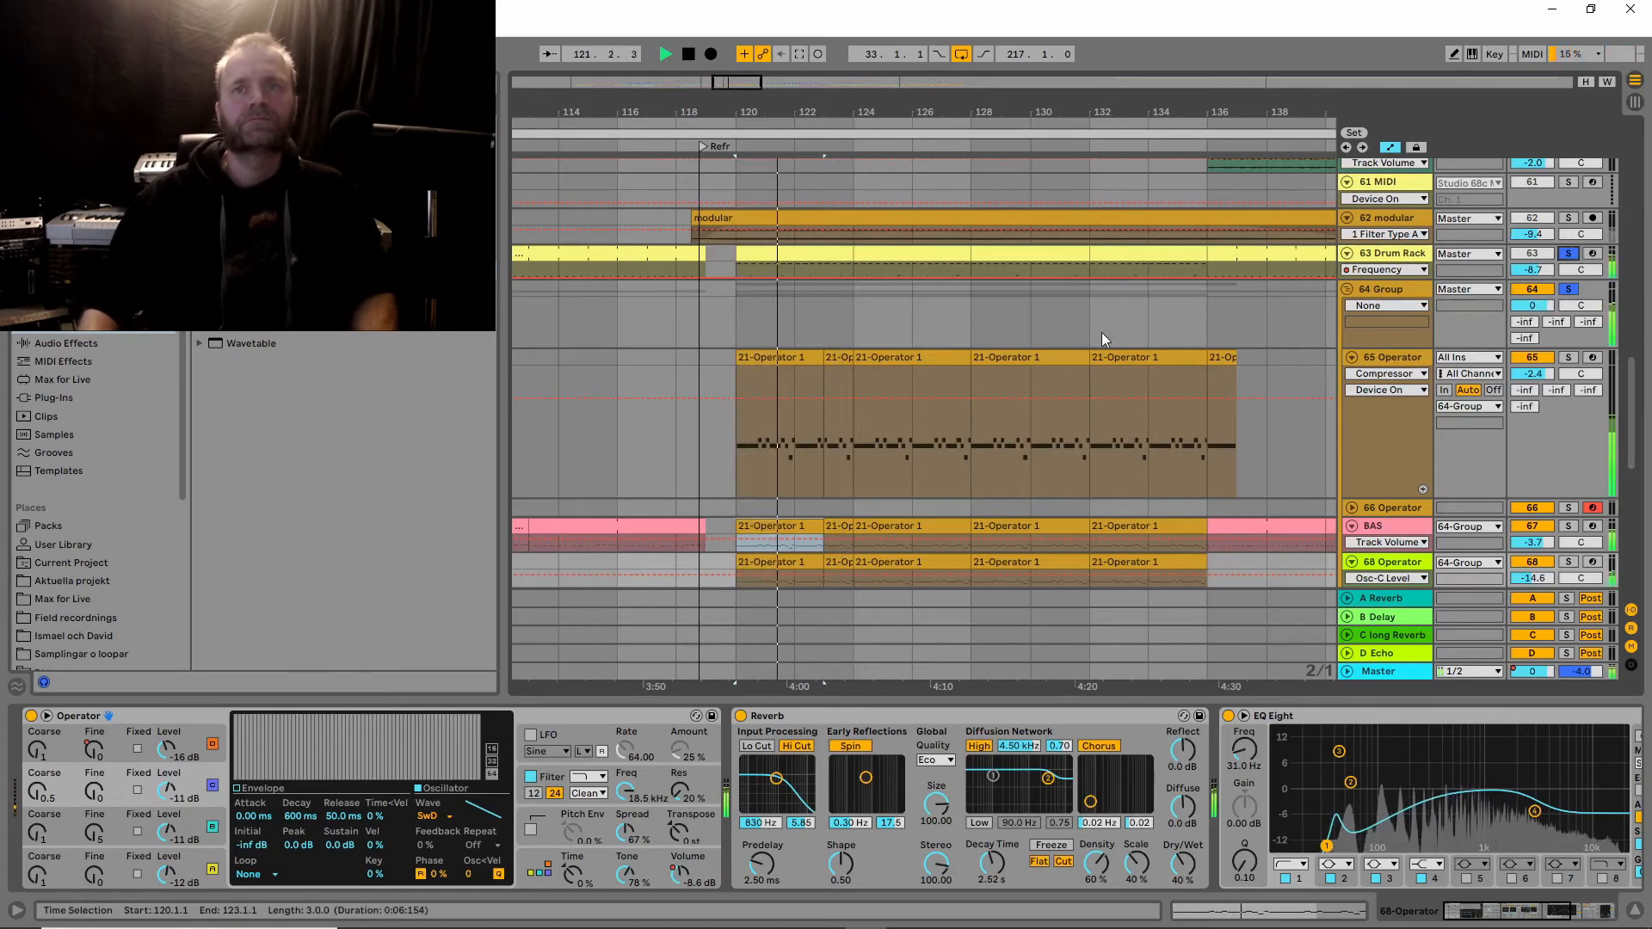
left_click(1386, 439)
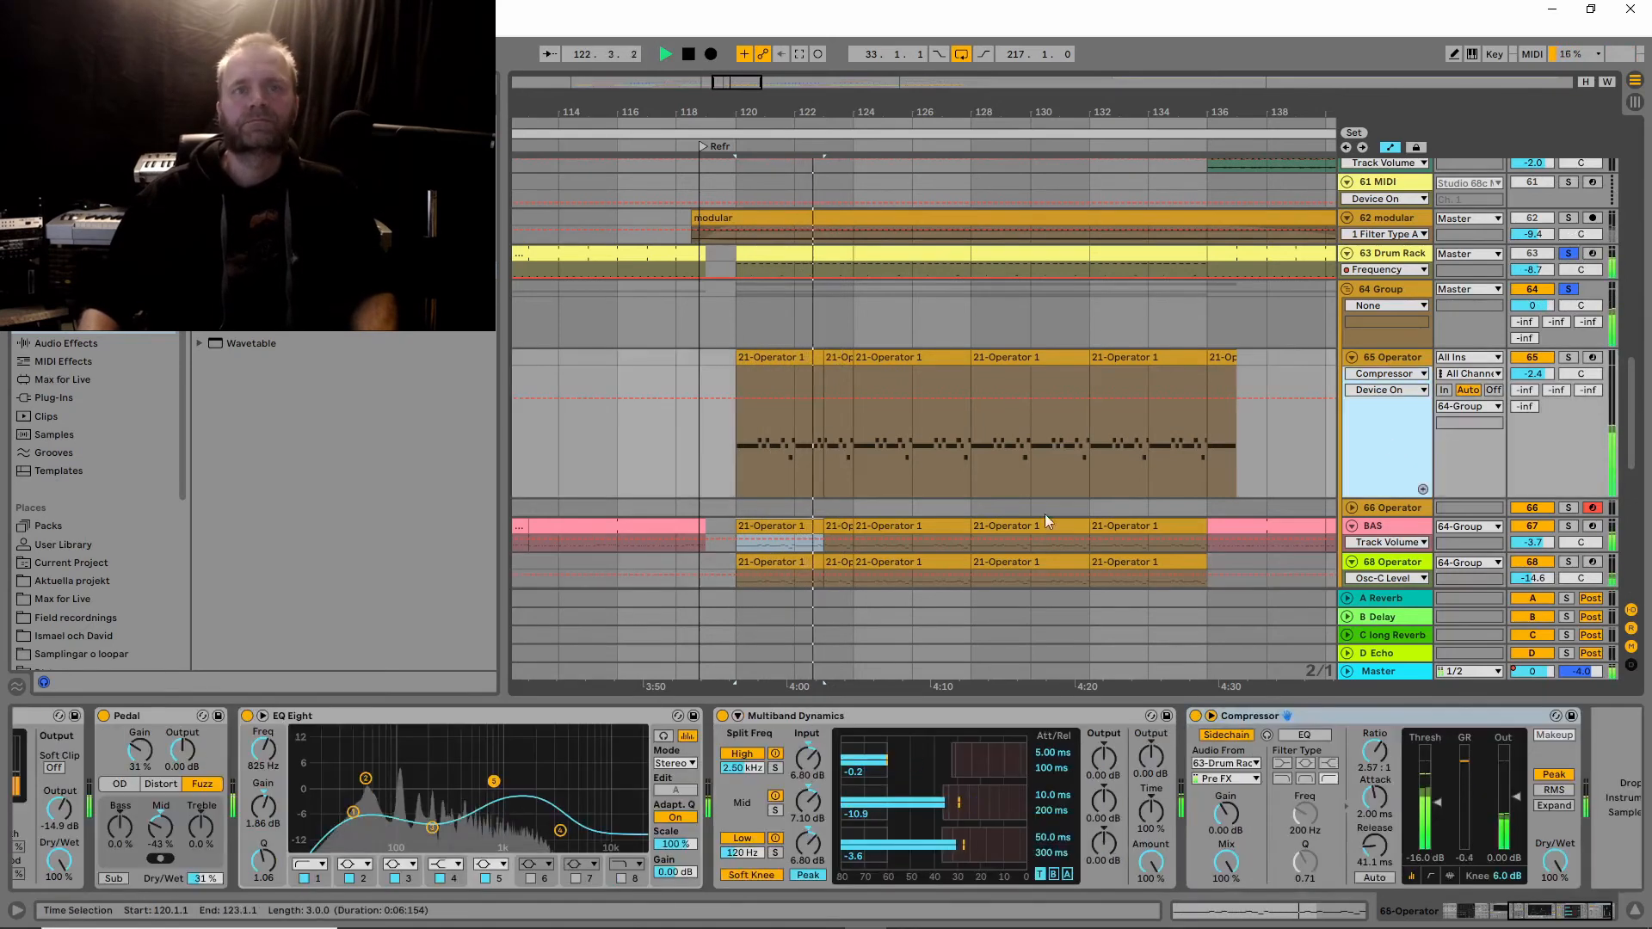
left_click(1464, 910)
left_click(165, 831)
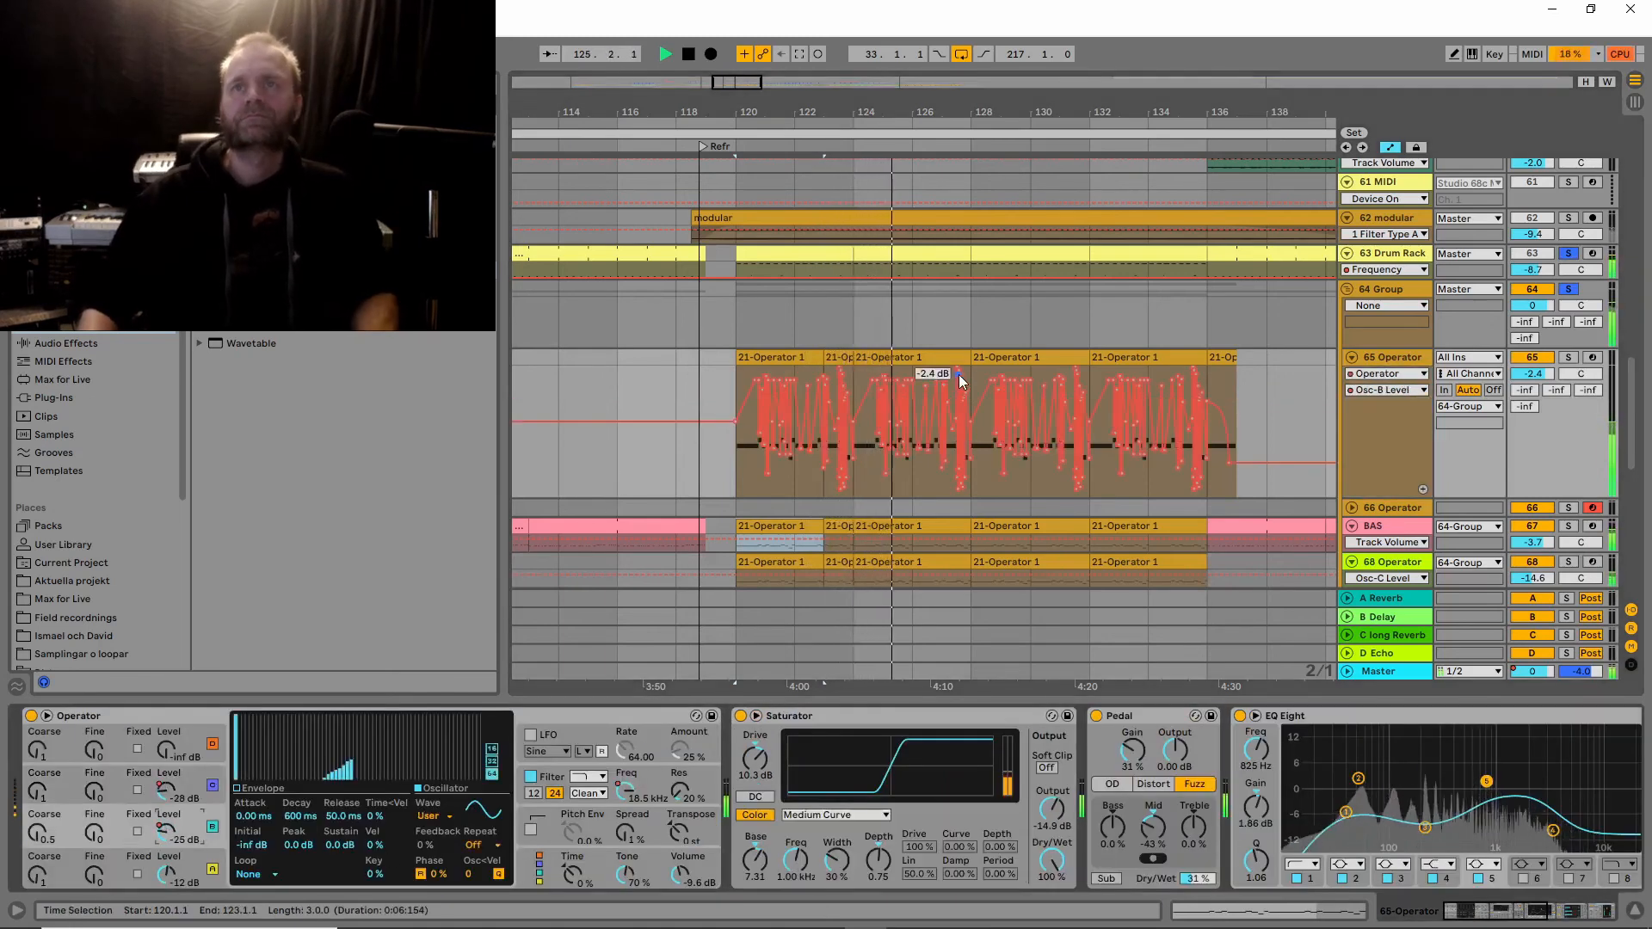
scroll(960, 379, "down", 2)
scroll(960, 379, "up", 1)
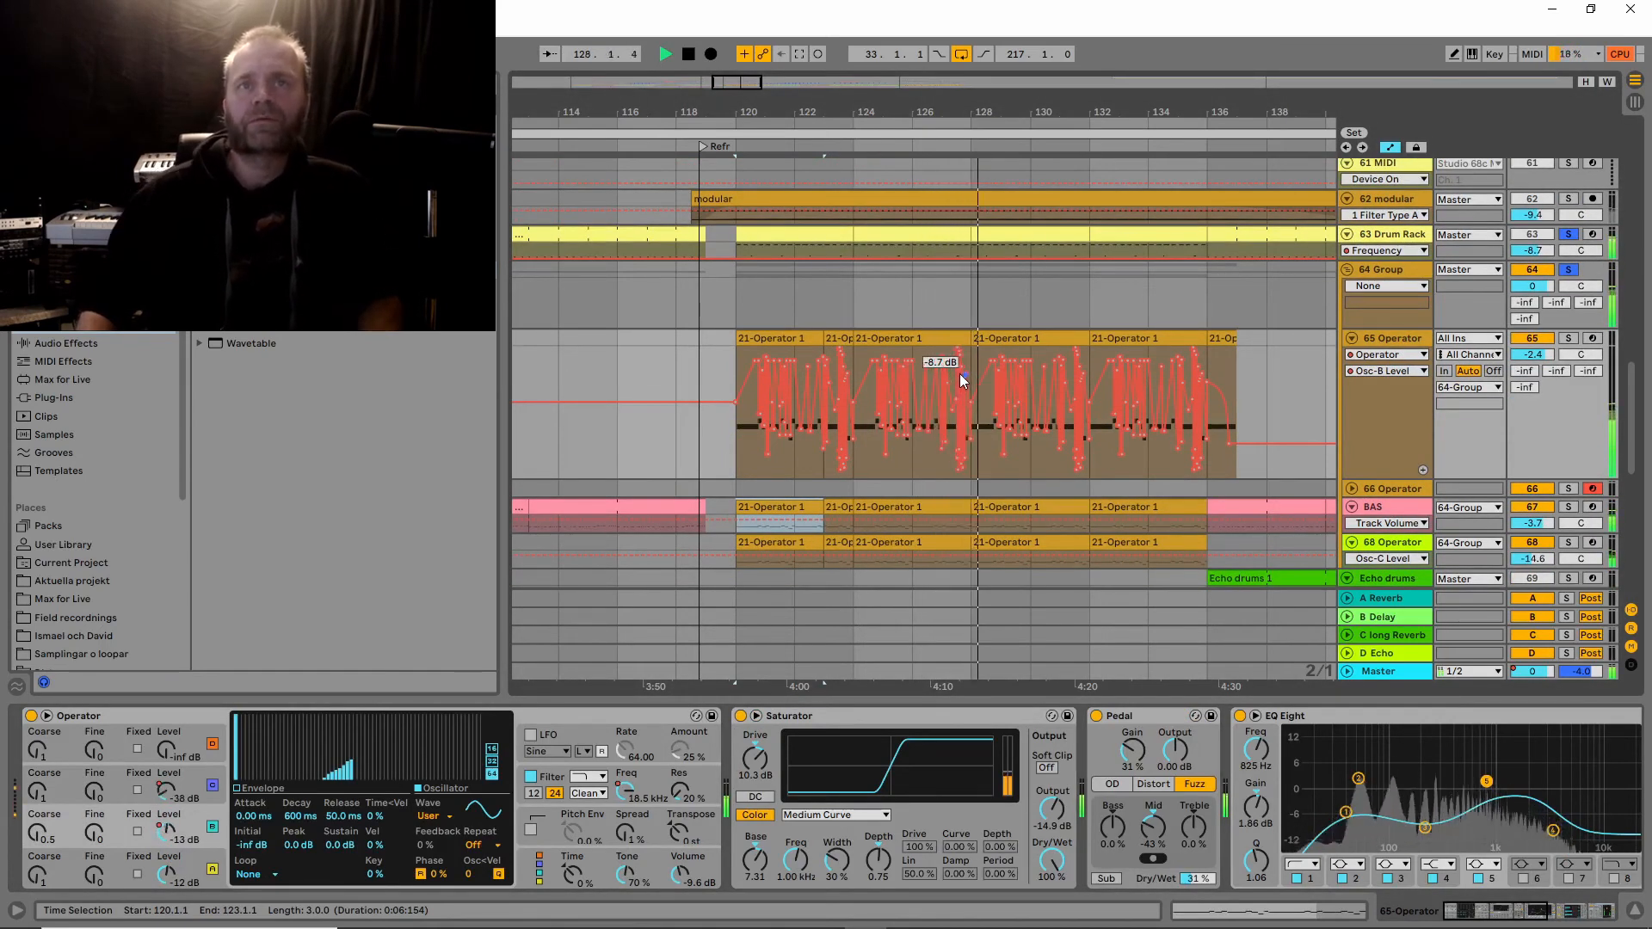
scroll(958, 374, "up", 1)
key("space")
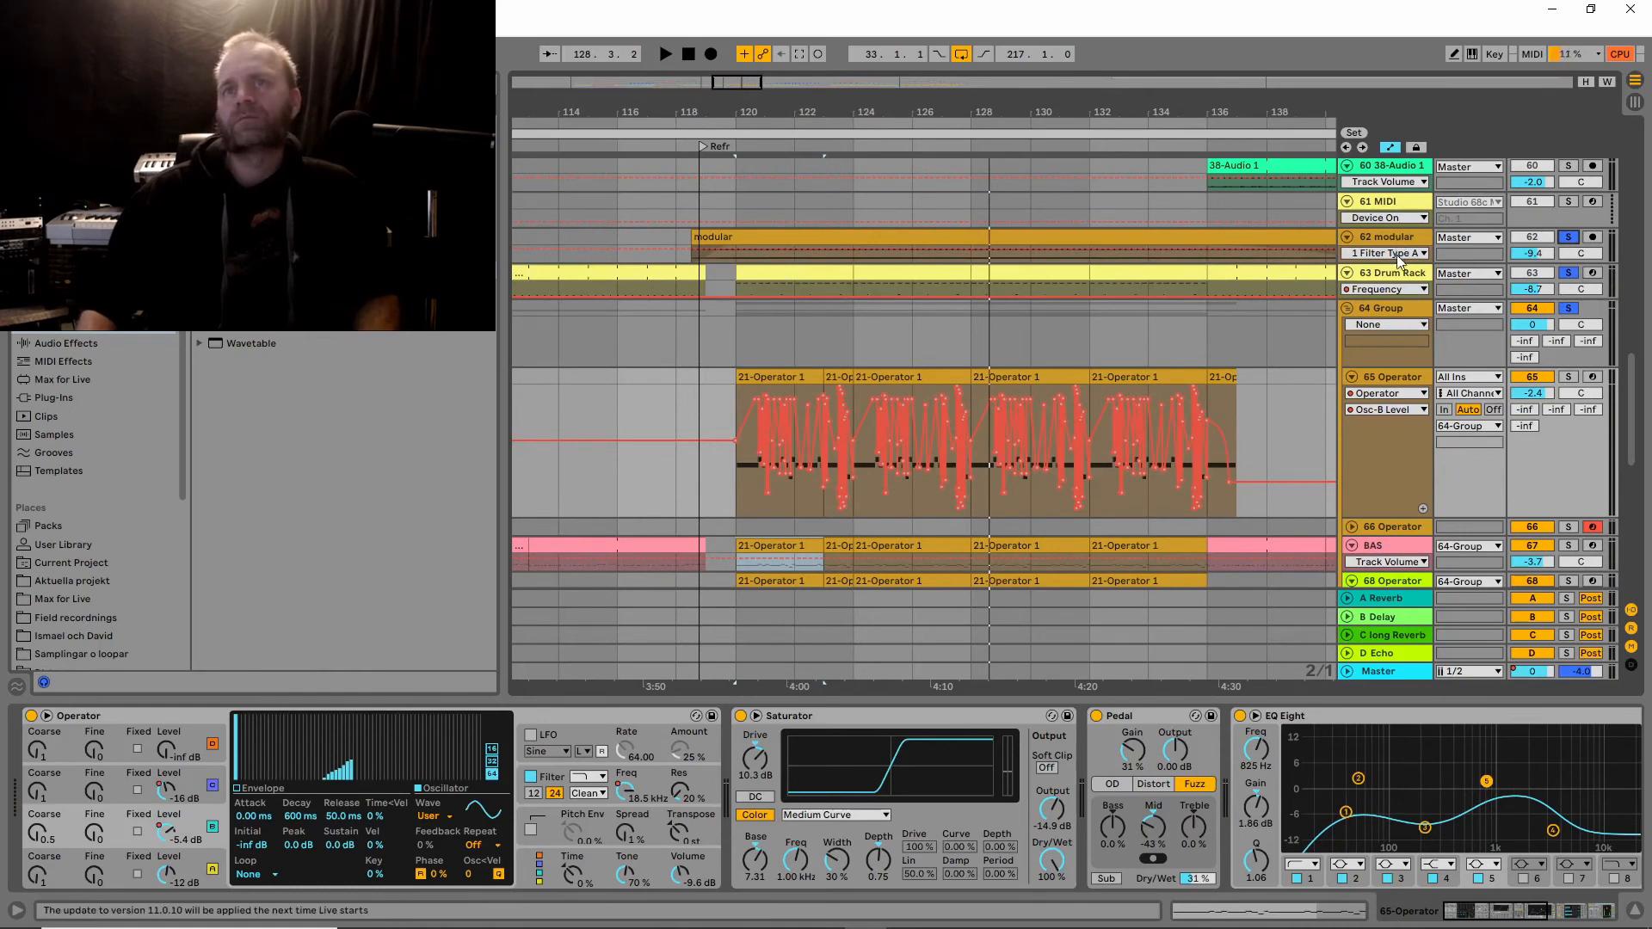
Play from bar 120 with the enlarged 62 modular track also soloed, and add Wierdo loop and Knockloop to the solo.
left_click_drag(1403, 263, 1407, 314)
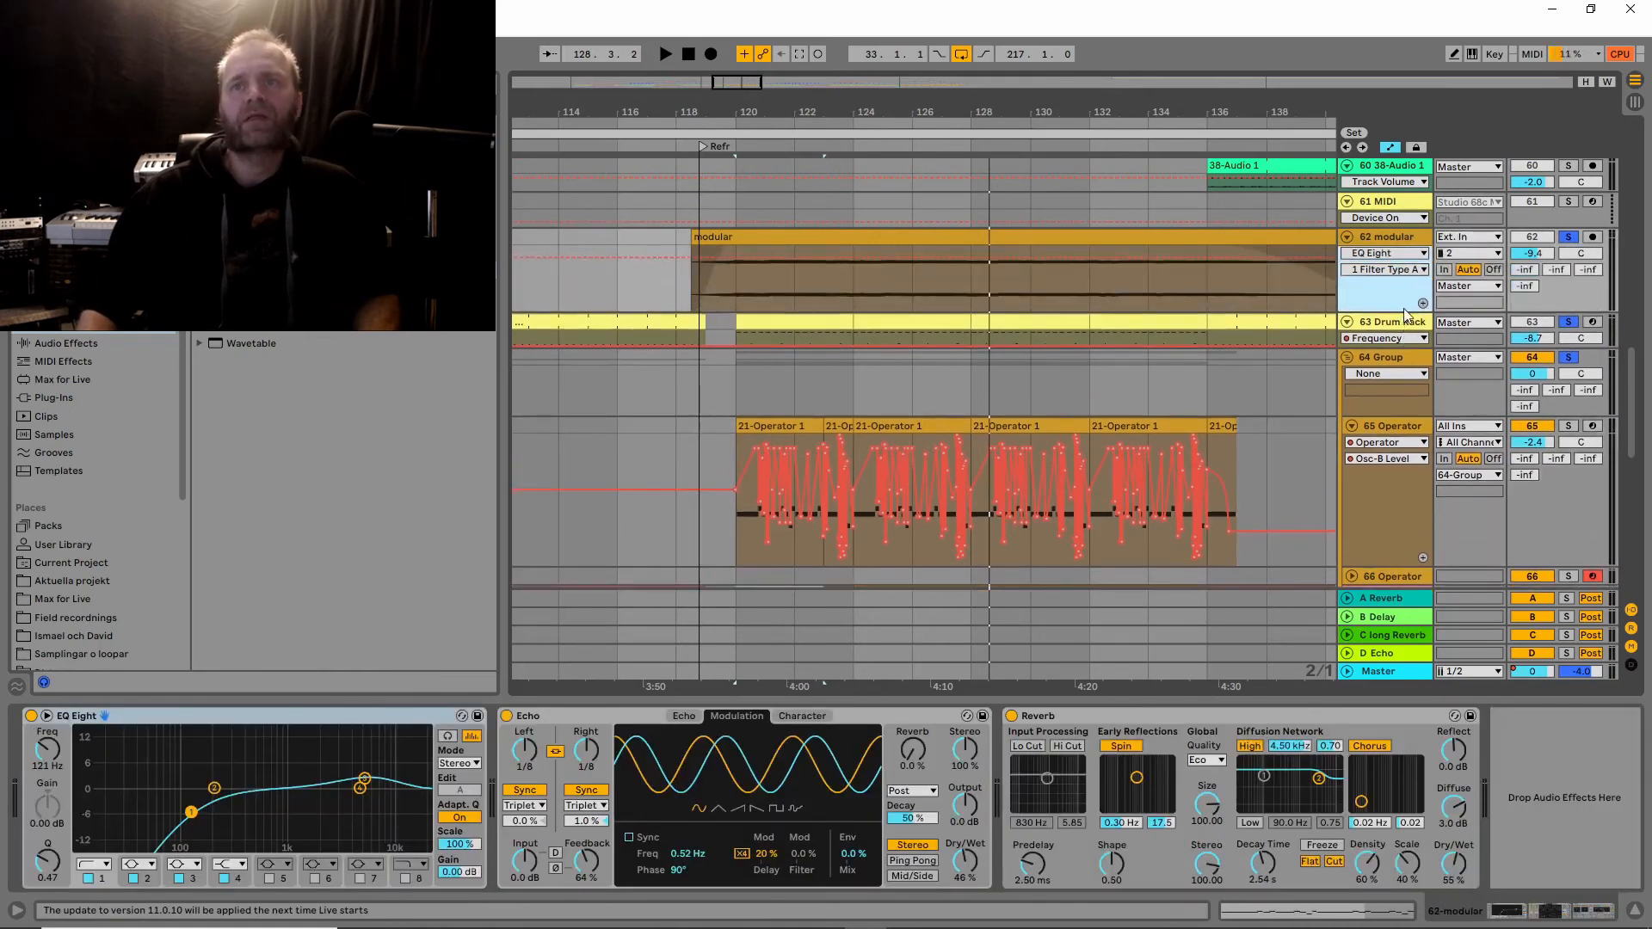
key("space")
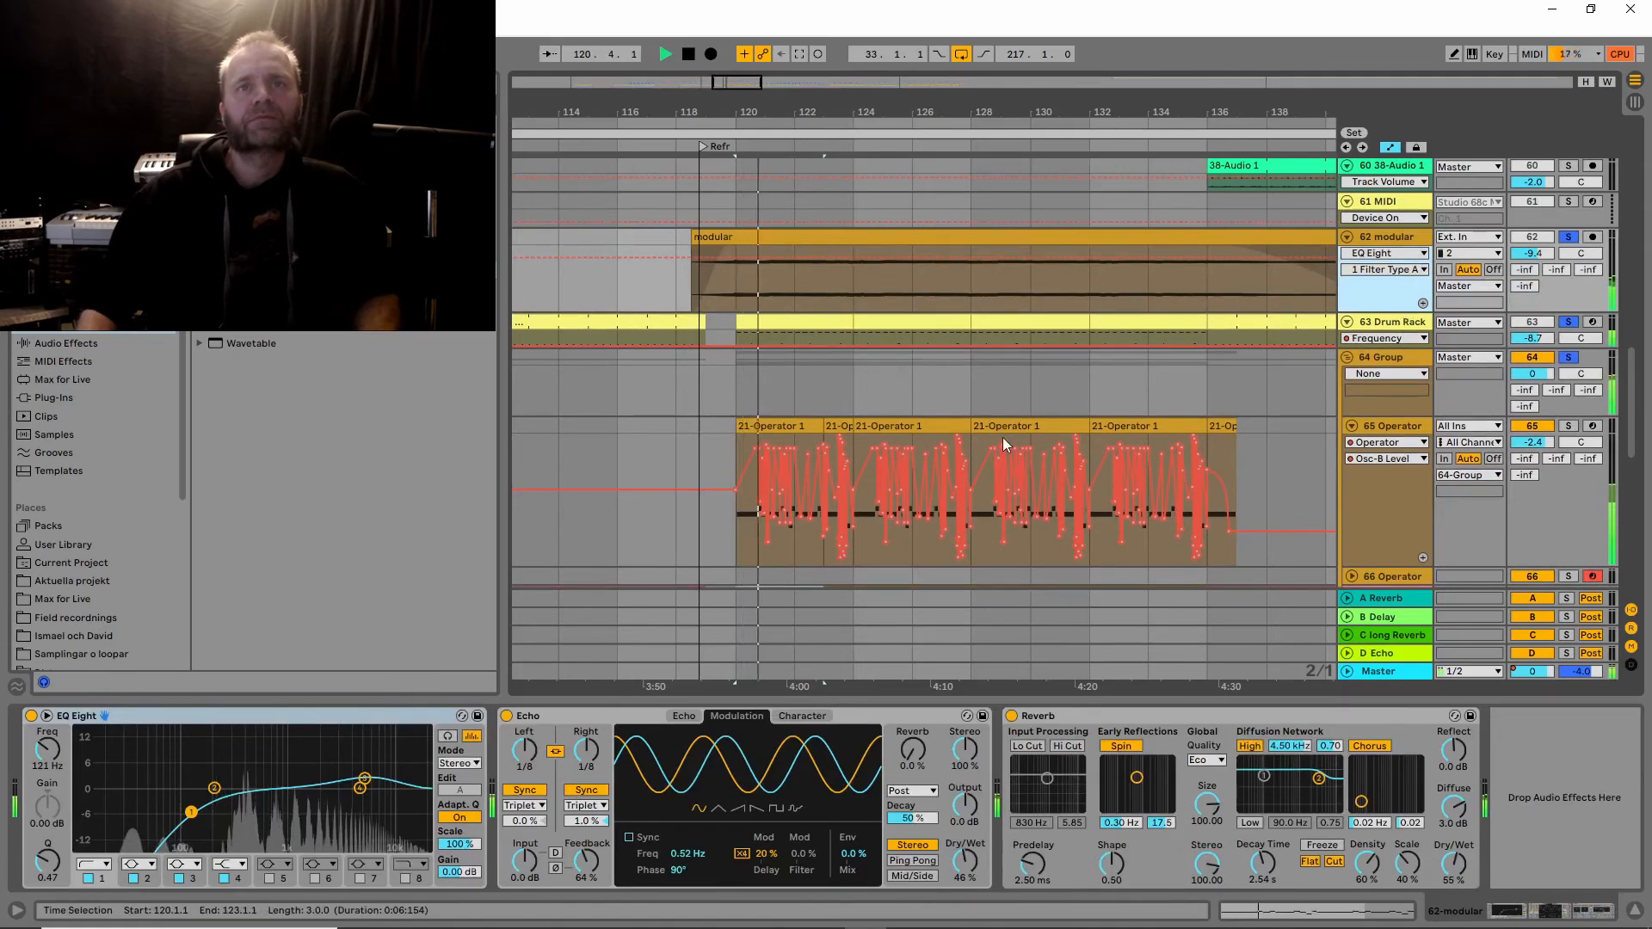
scroll(994, 441, "down", 3)
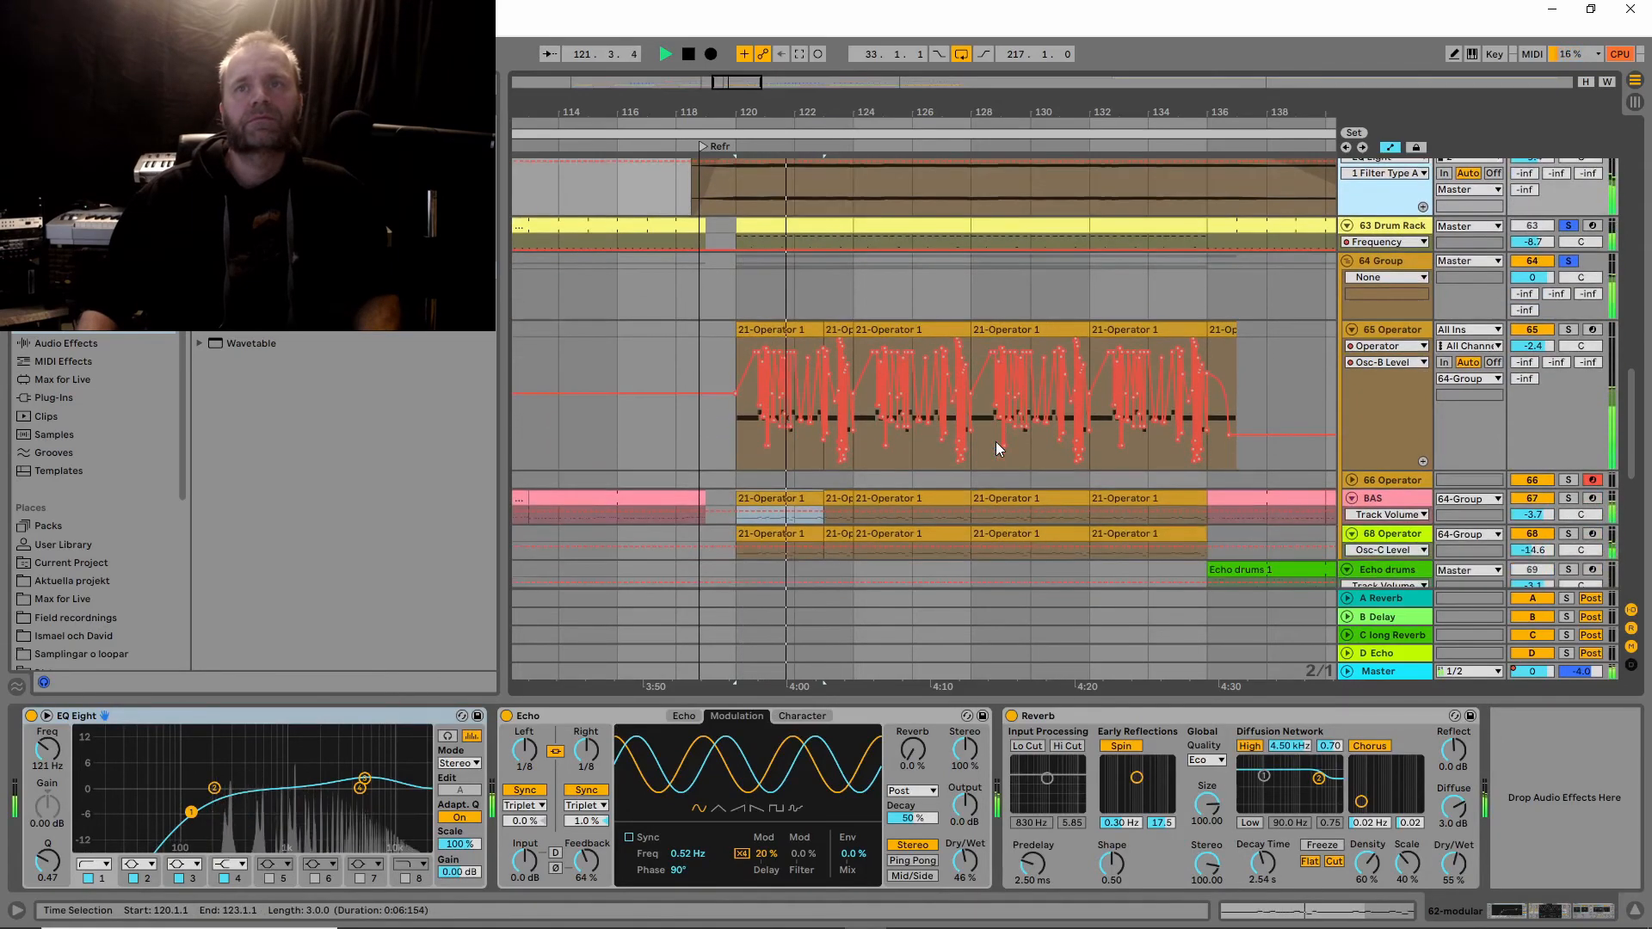
scroll(994, 442, "down", 10)
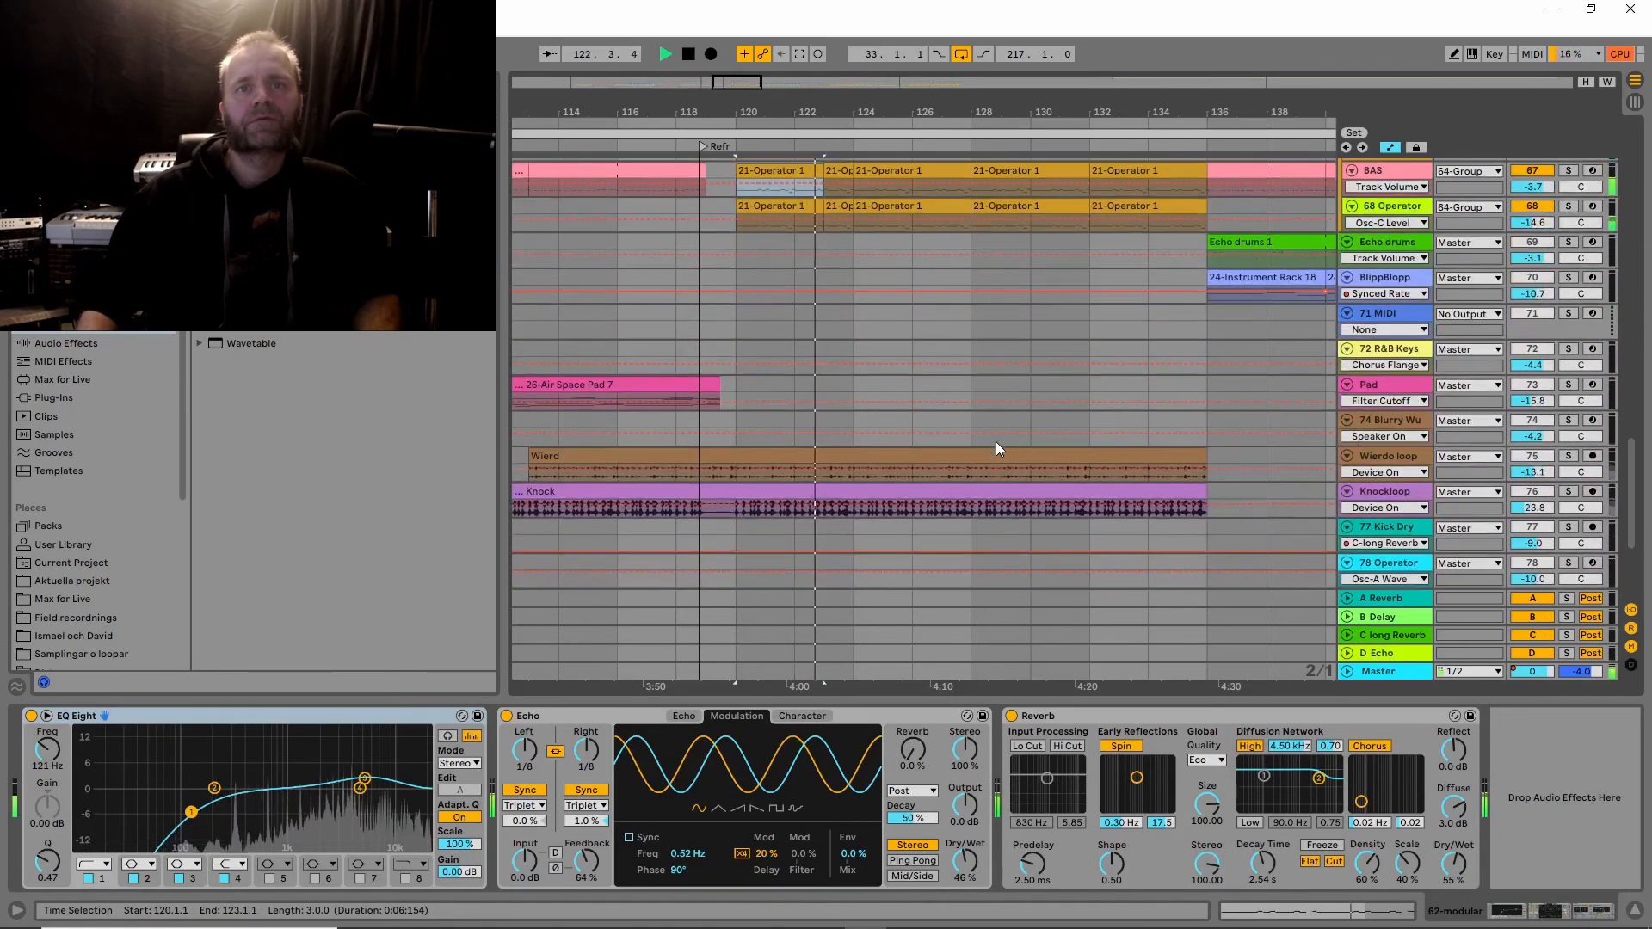
scroll(994, 442, "down", 1)
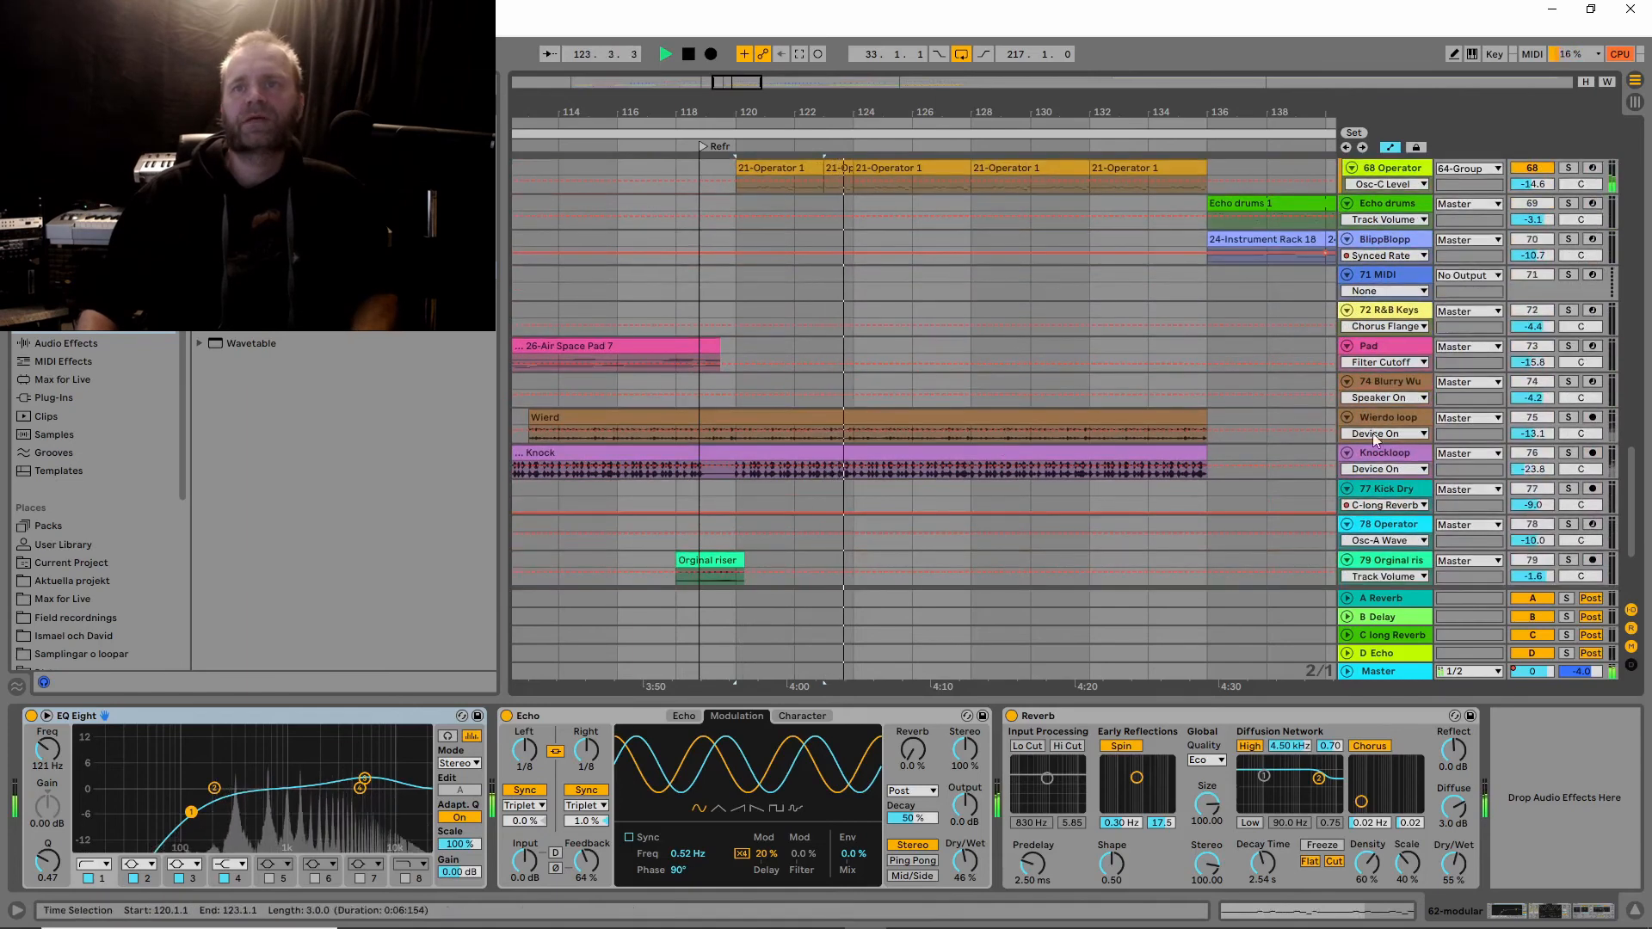
left_click(1568, 418)
left_click(1568, 453, "ctrl")
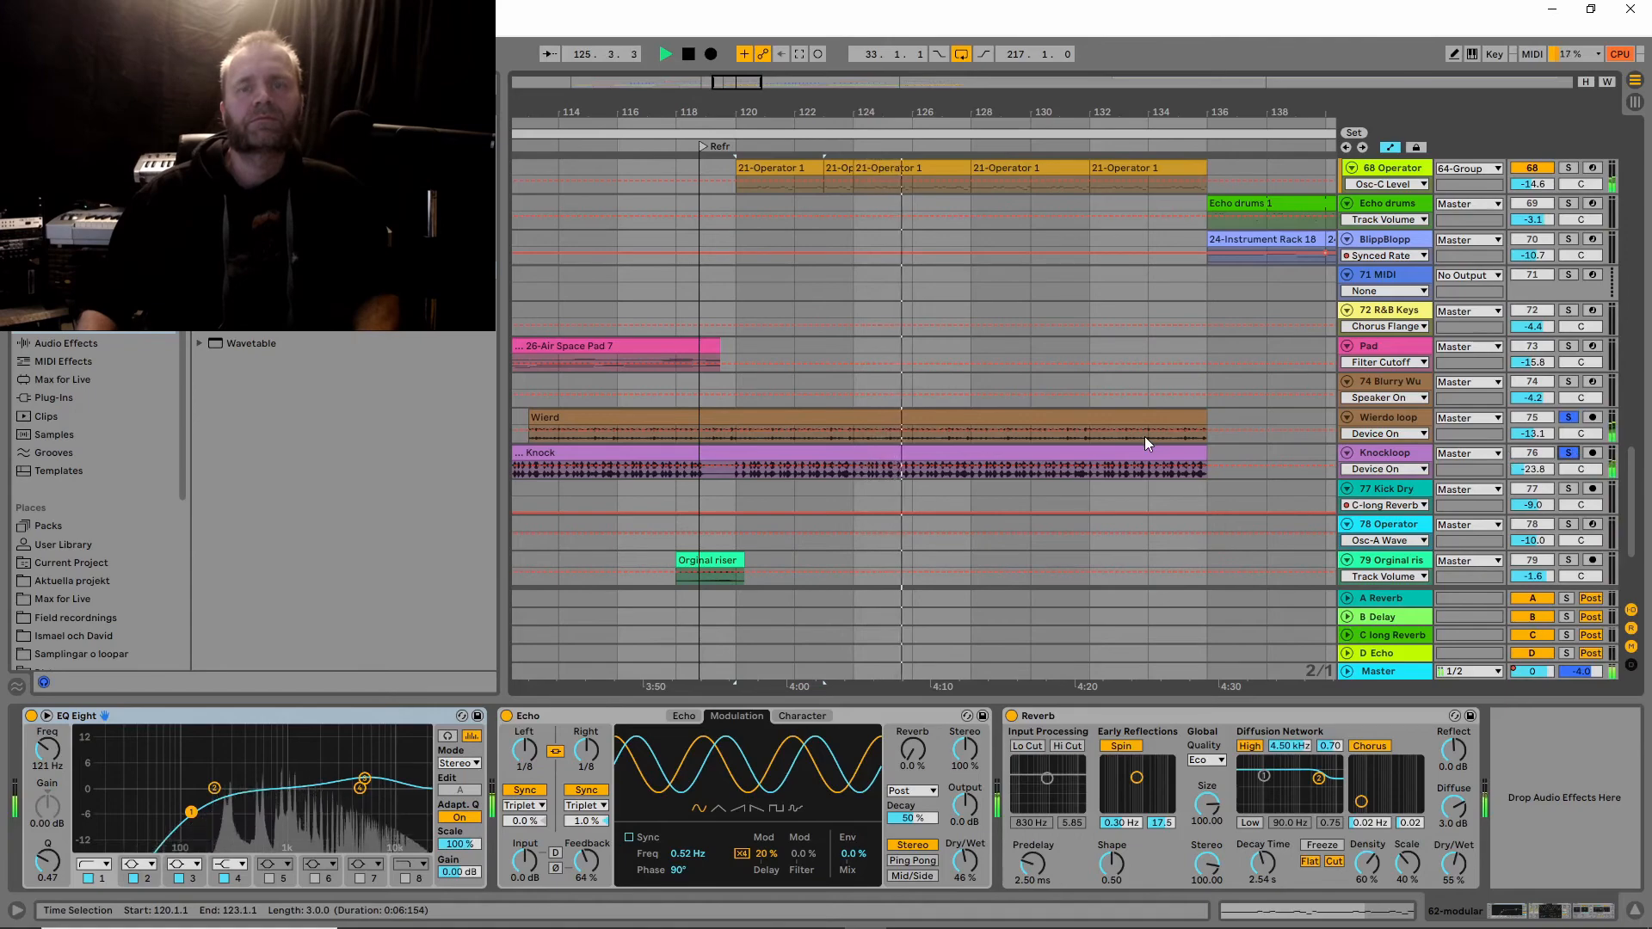
Select the Köttgrund clip at bar 120, add its track to the solo, play from there, and stop playback.
scroll(1145, 436, "up", 1)
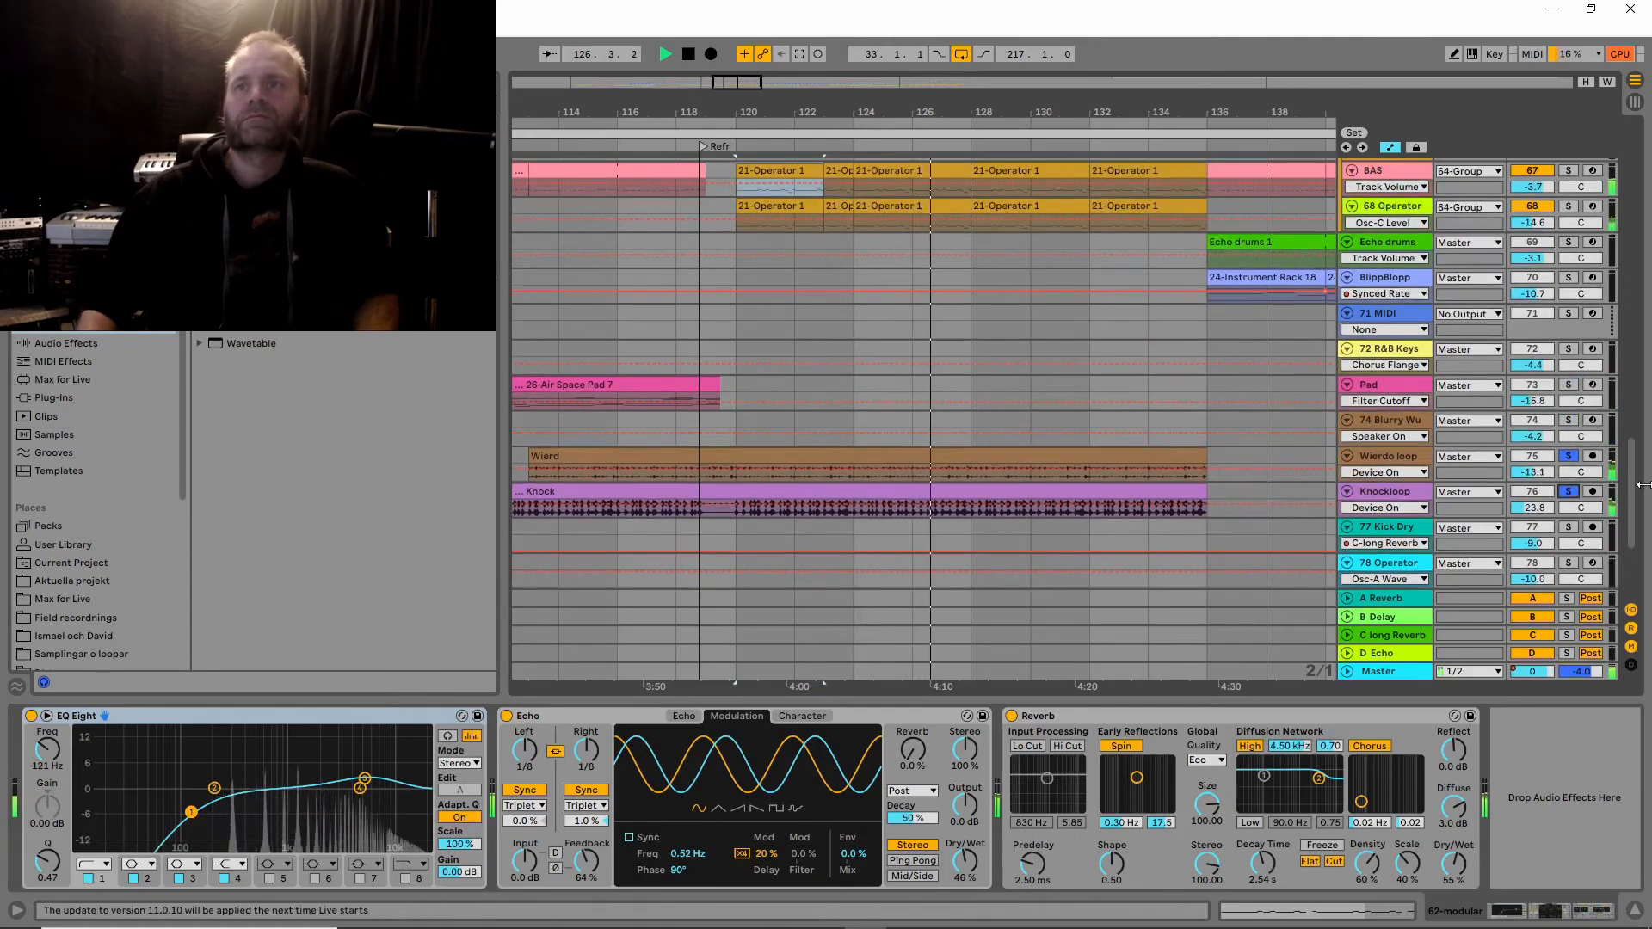
scroll(1643, 468, "up", 7)
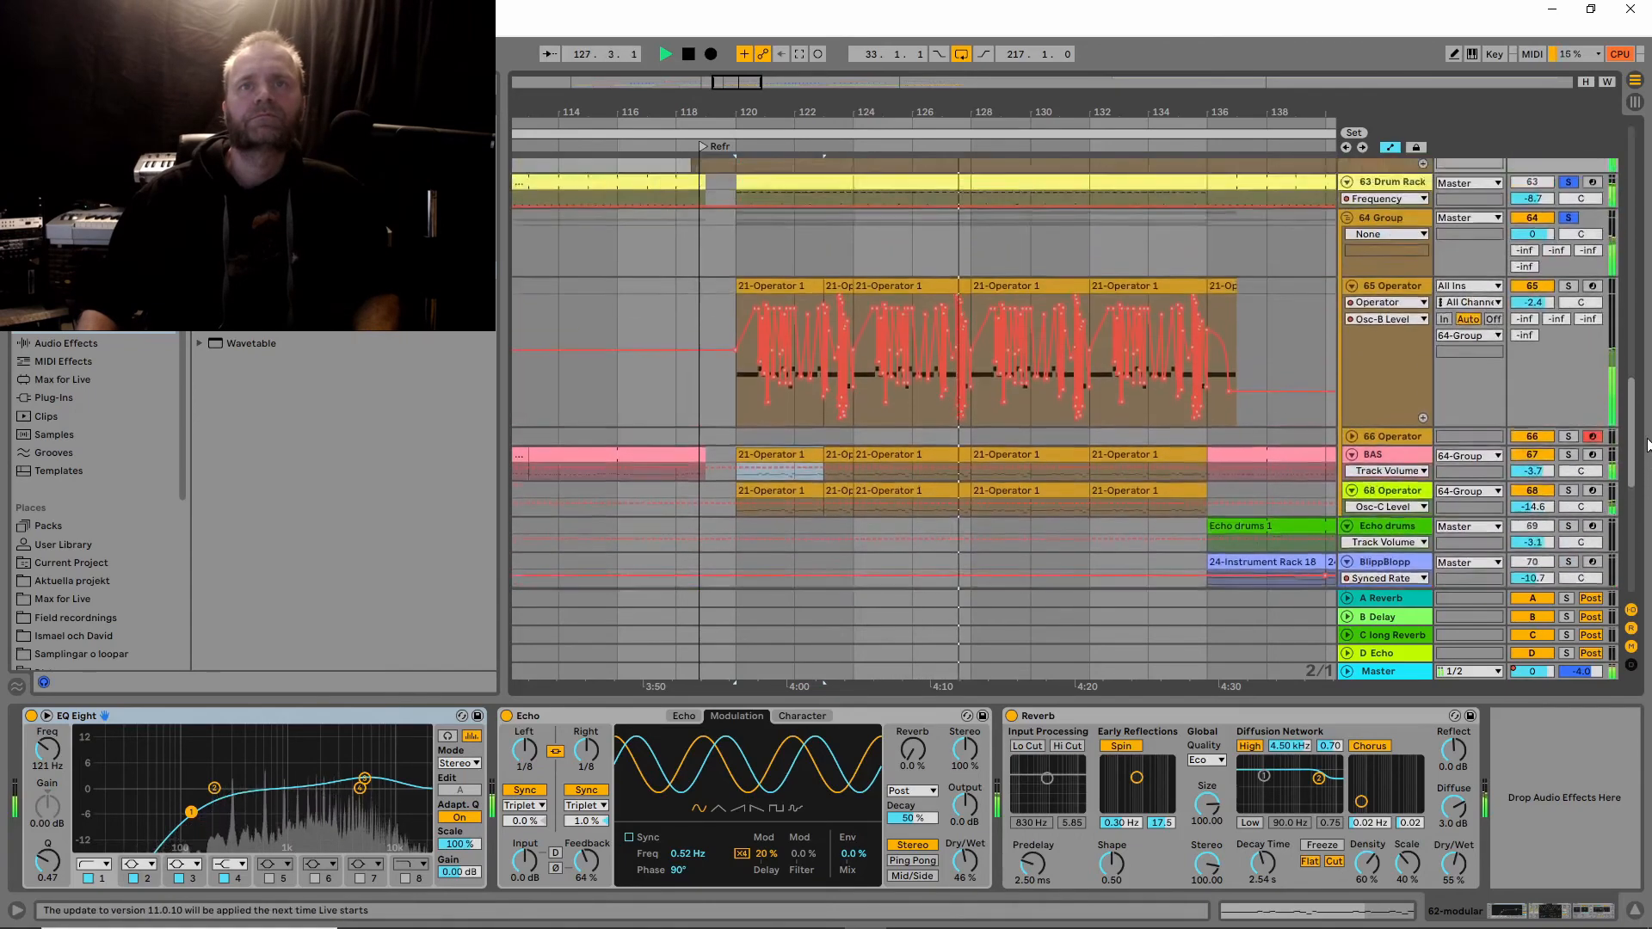
scroll(1647, 445, "up", 10)
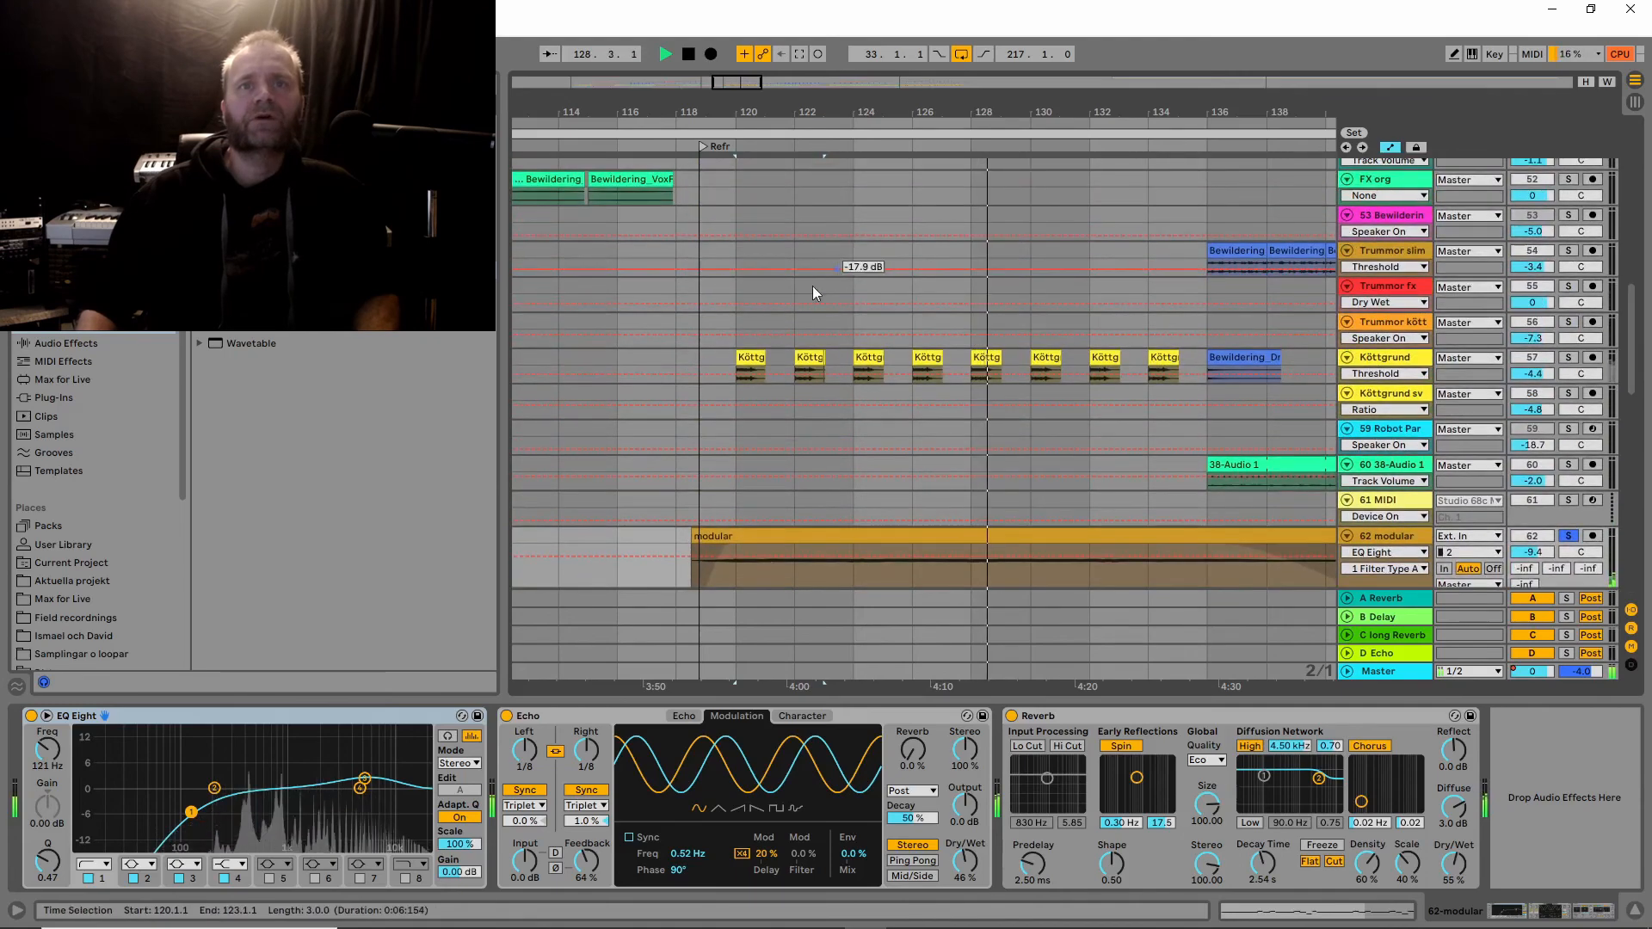
left_click(755, 357)
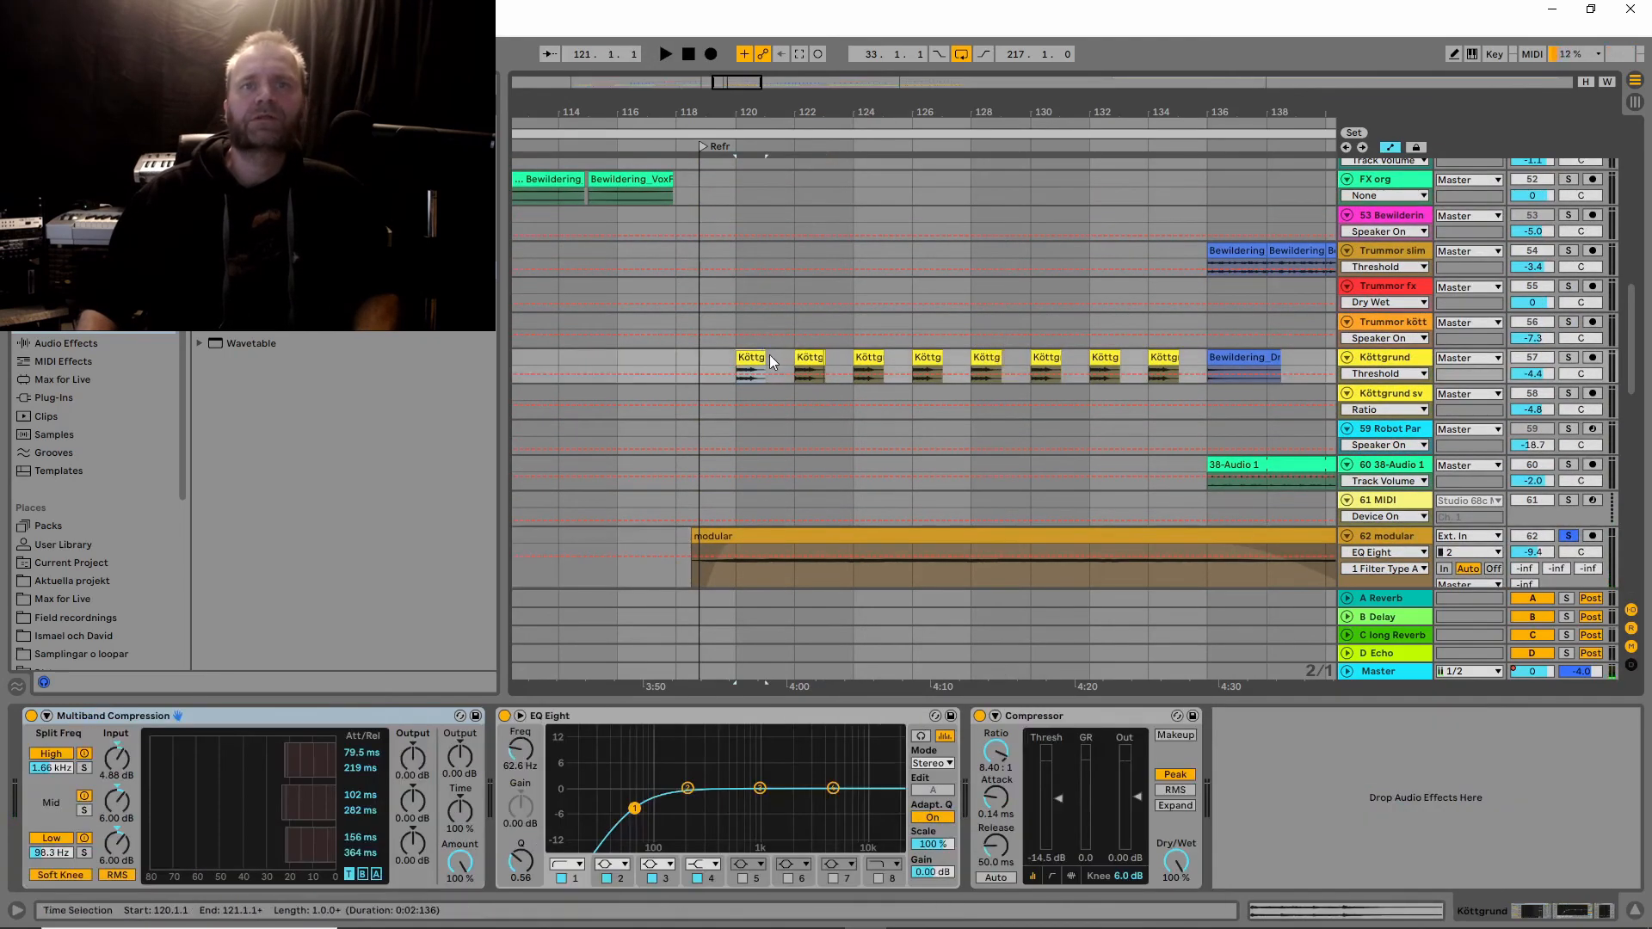
left_click(1568, 358)
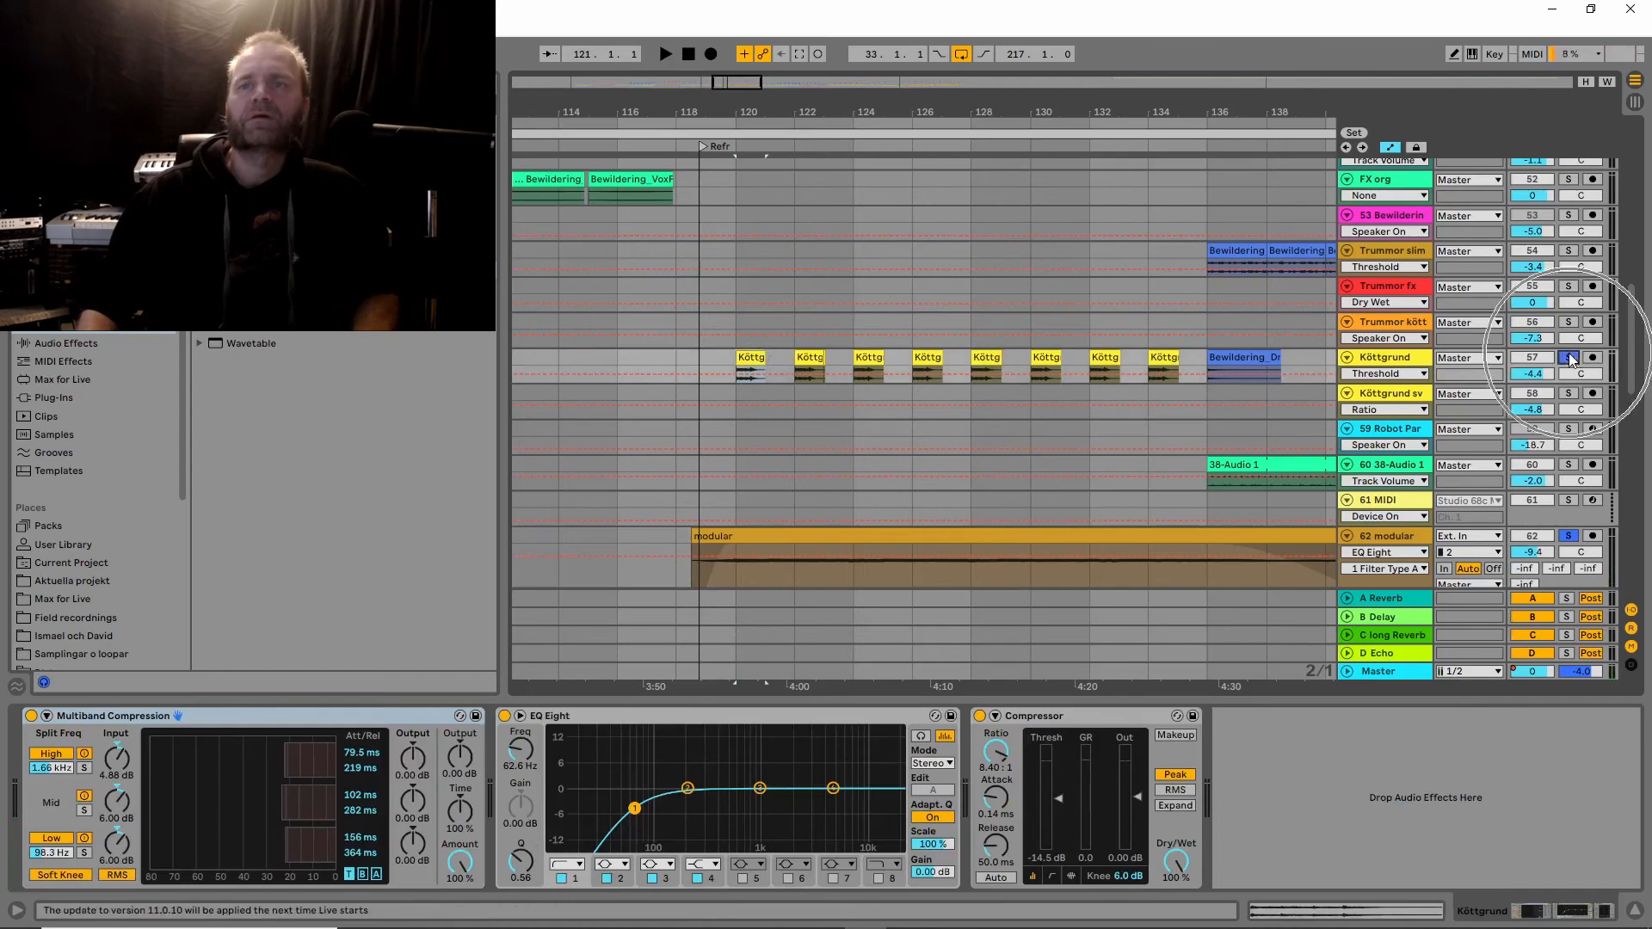
key("space")
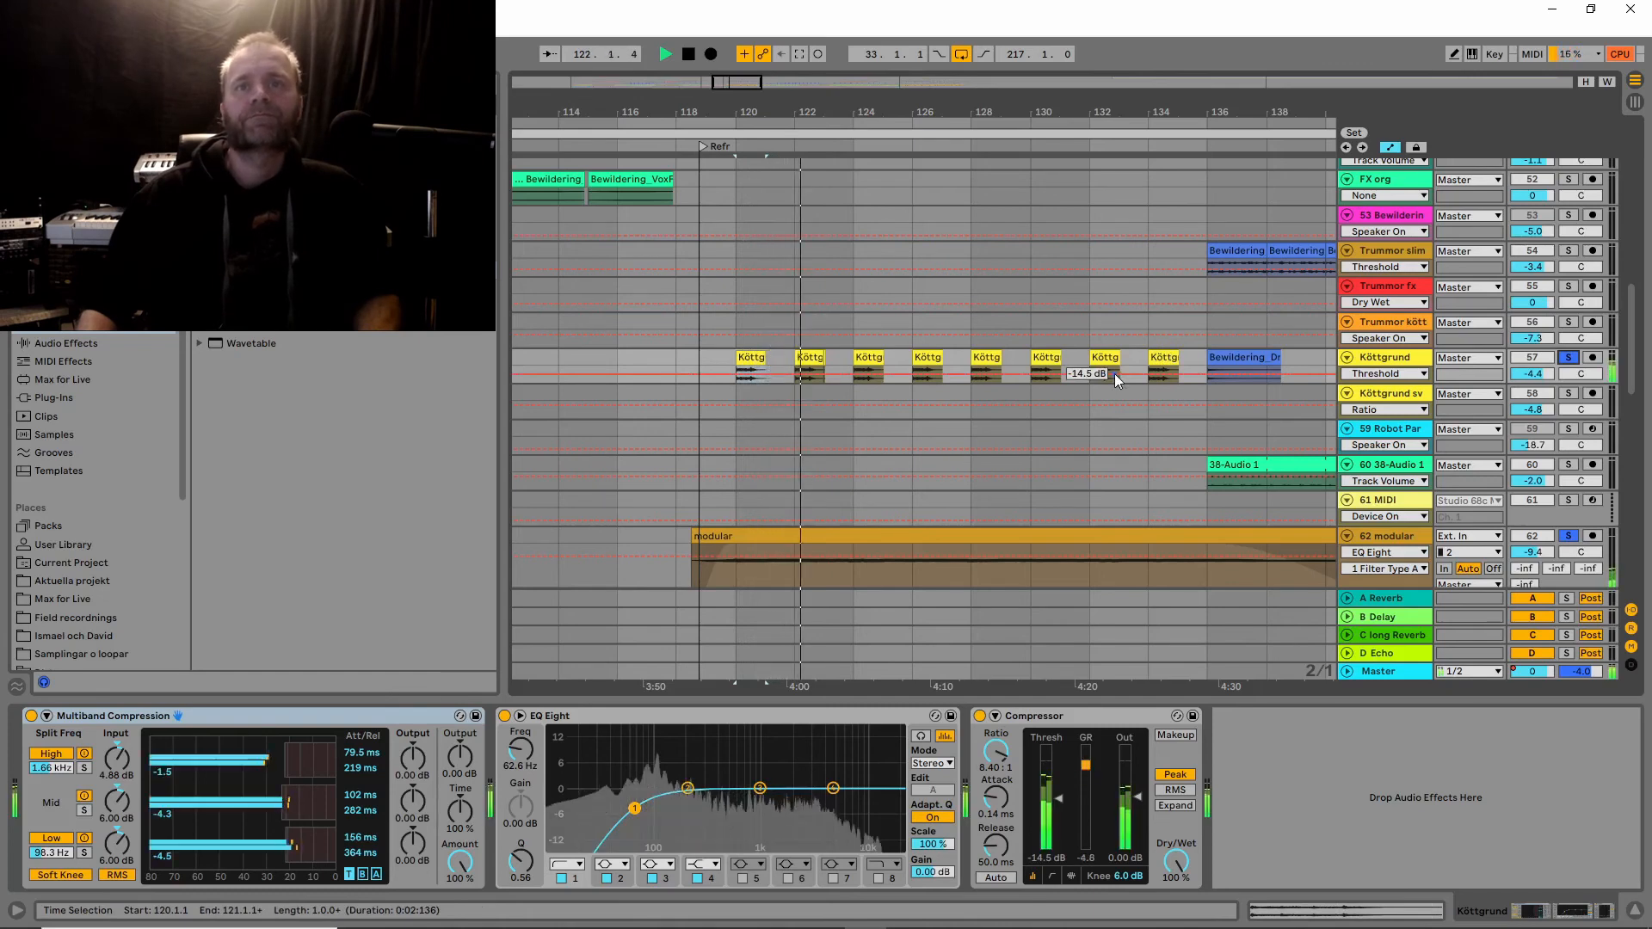
scroll(1113, 373, "down", 5)
key("space")
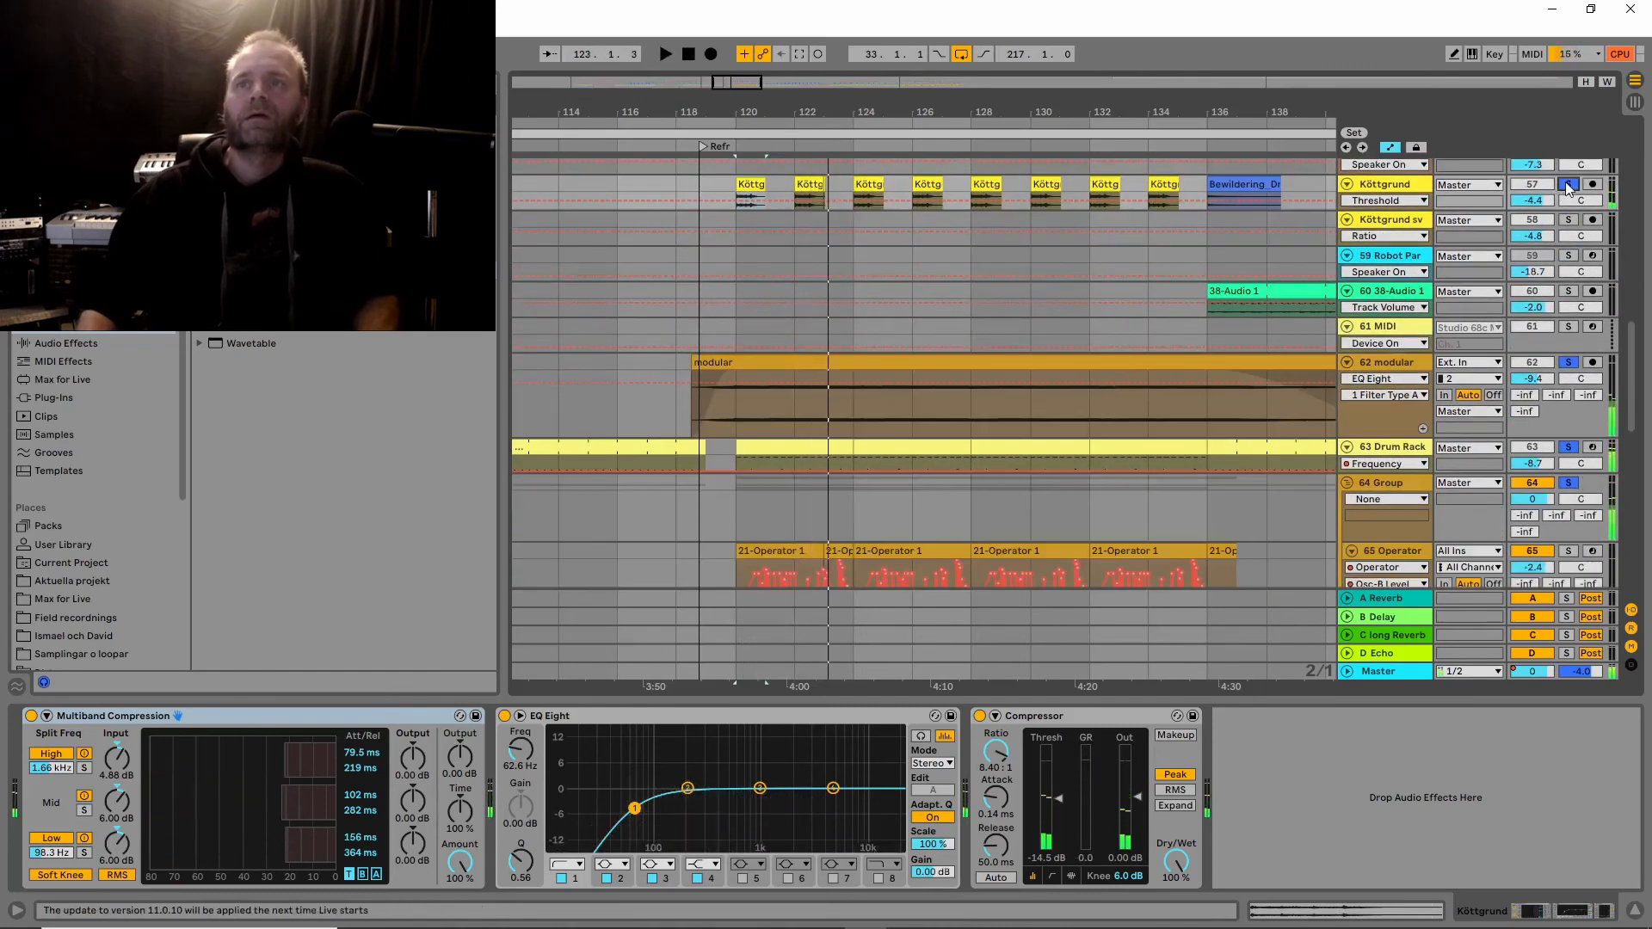
Clear the solos from all tracks and play the full arrangement from bar 120.
left_click(1568, 184)
key("space")
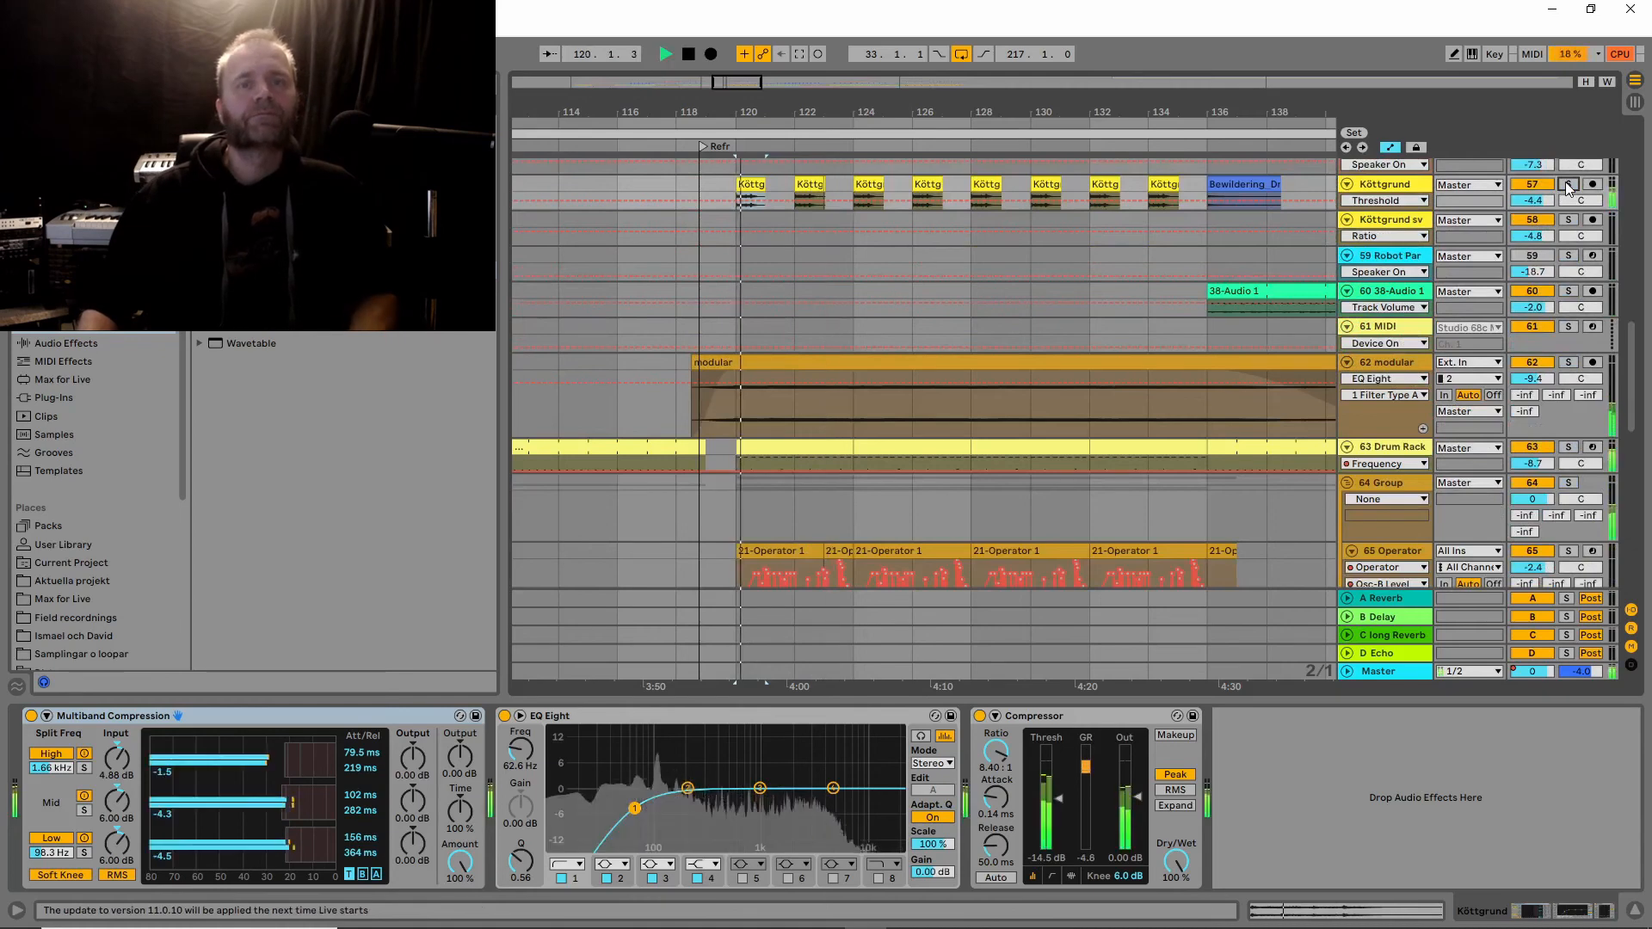
scroll(930, 384, "down", 3)
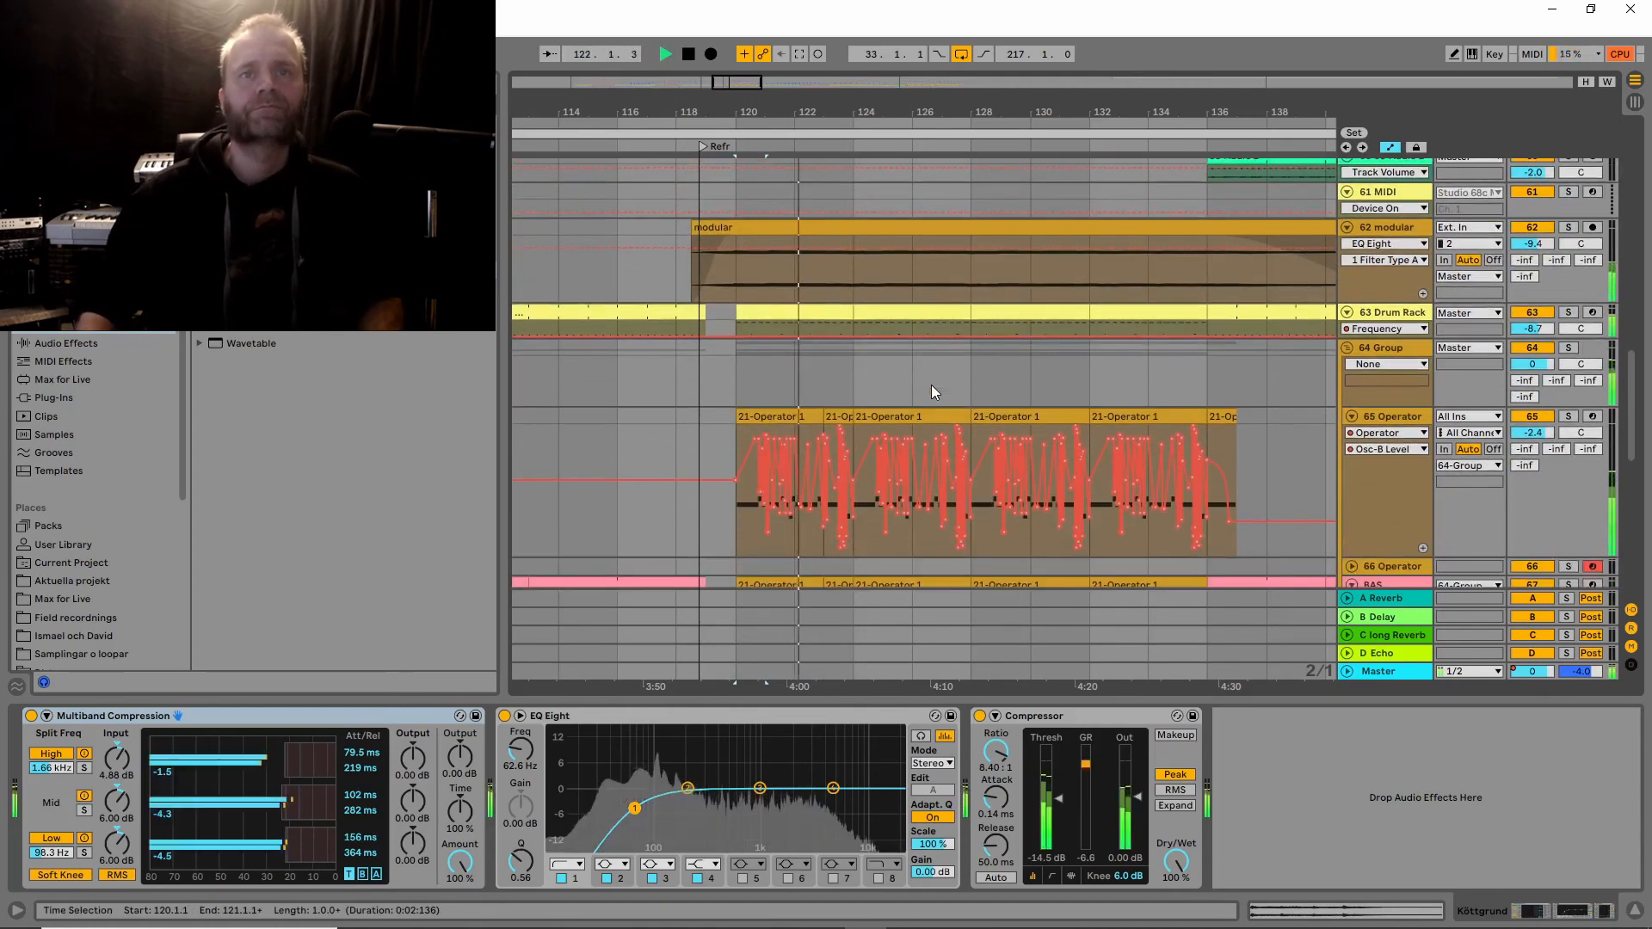
scroll(931, 384, "down", 2)
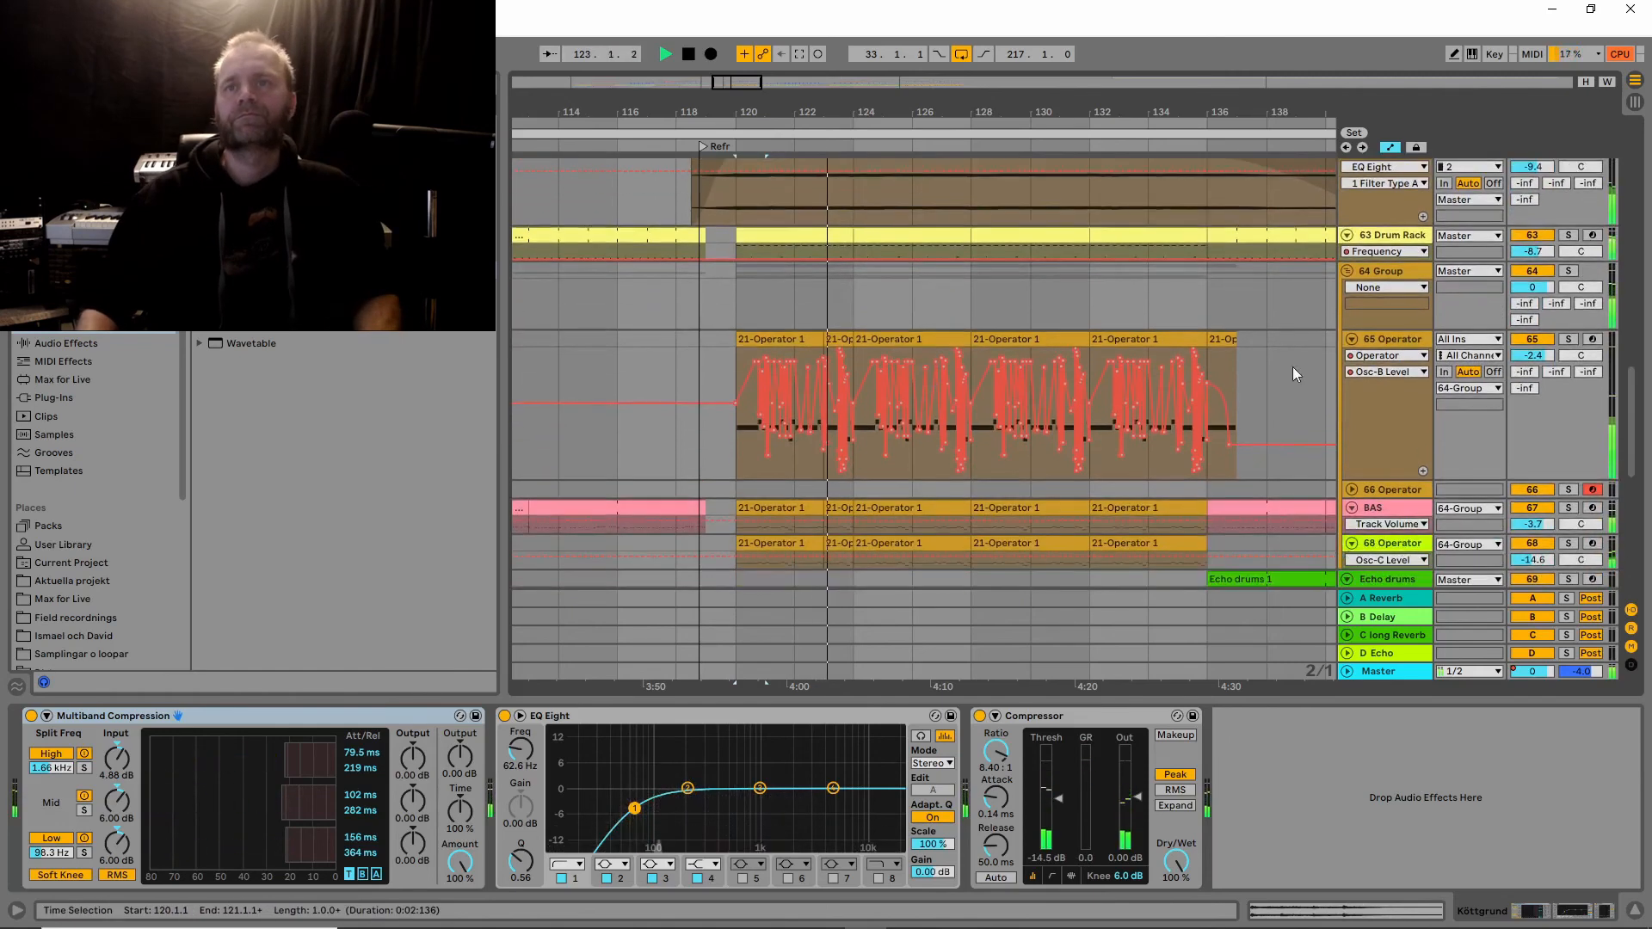
View the 65 Operator track's device chain back to its Operator during playback, and stop playback.
left_click(1385, 400)
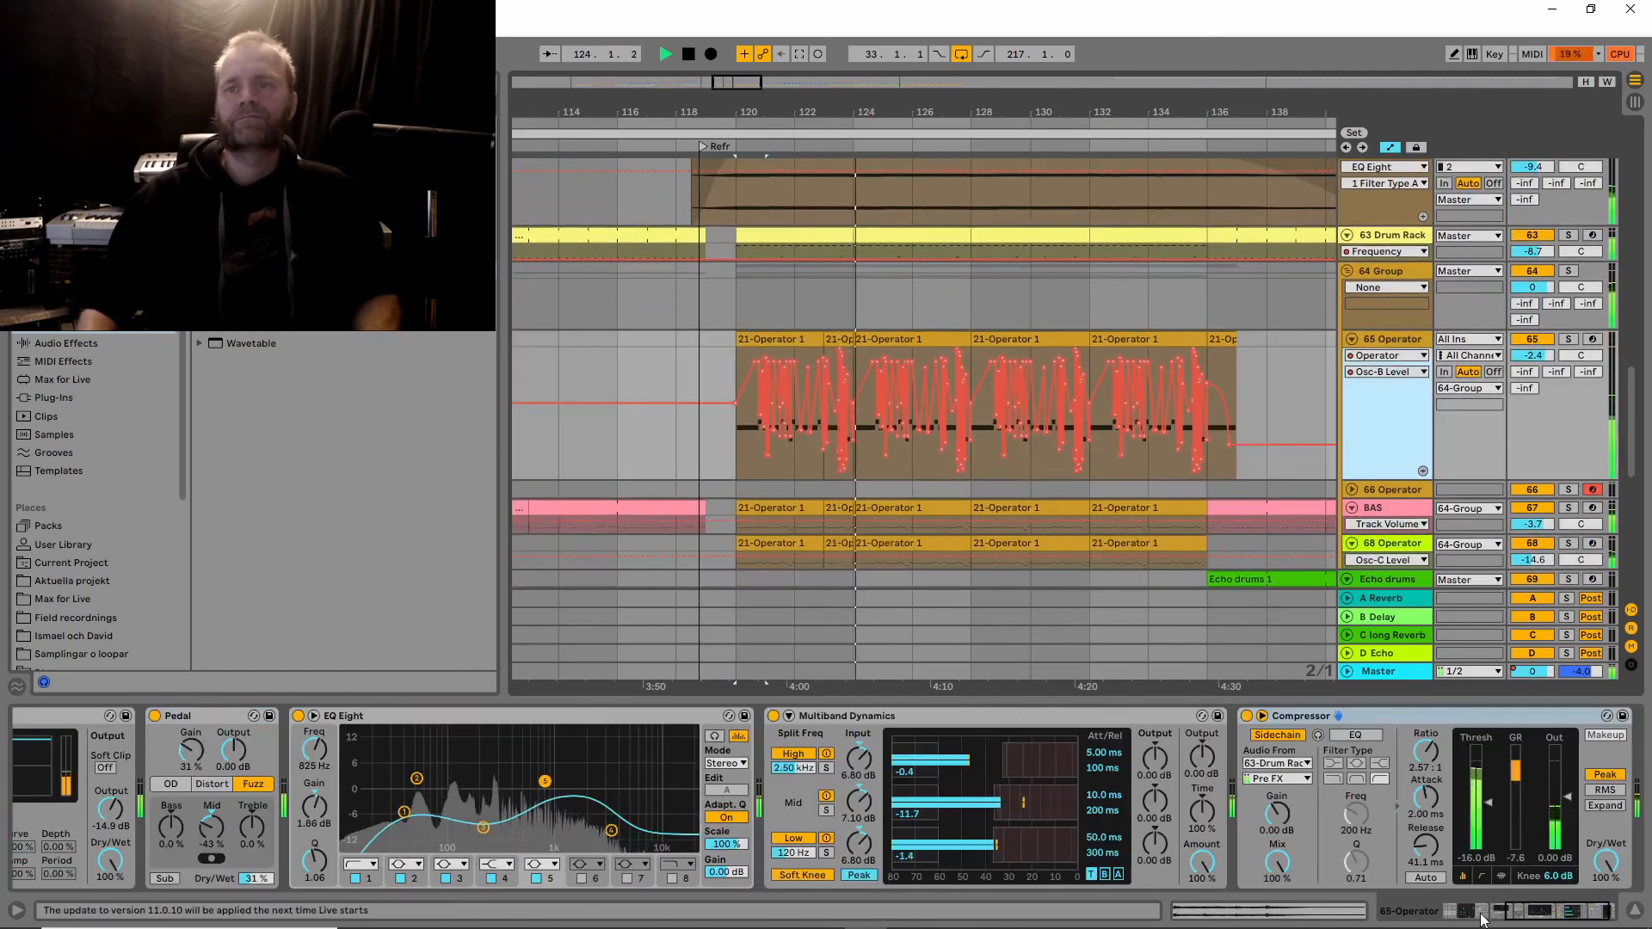
left_click_drag(1518, 910, 1454, 910)
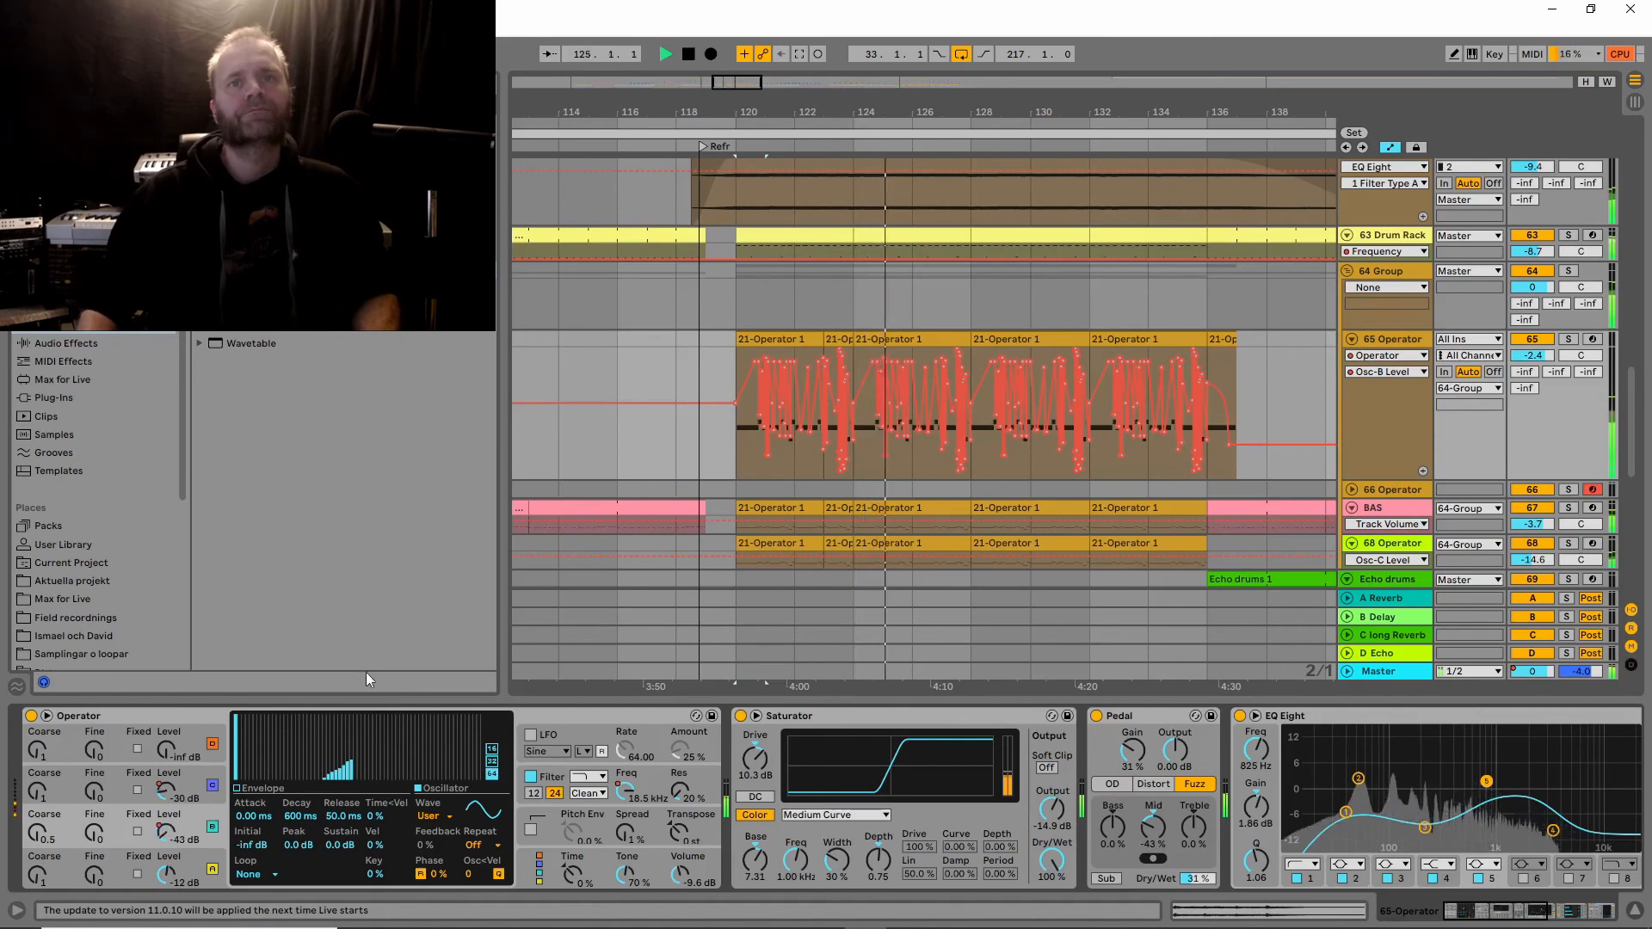
scroll(1057, 456, "down", 1)
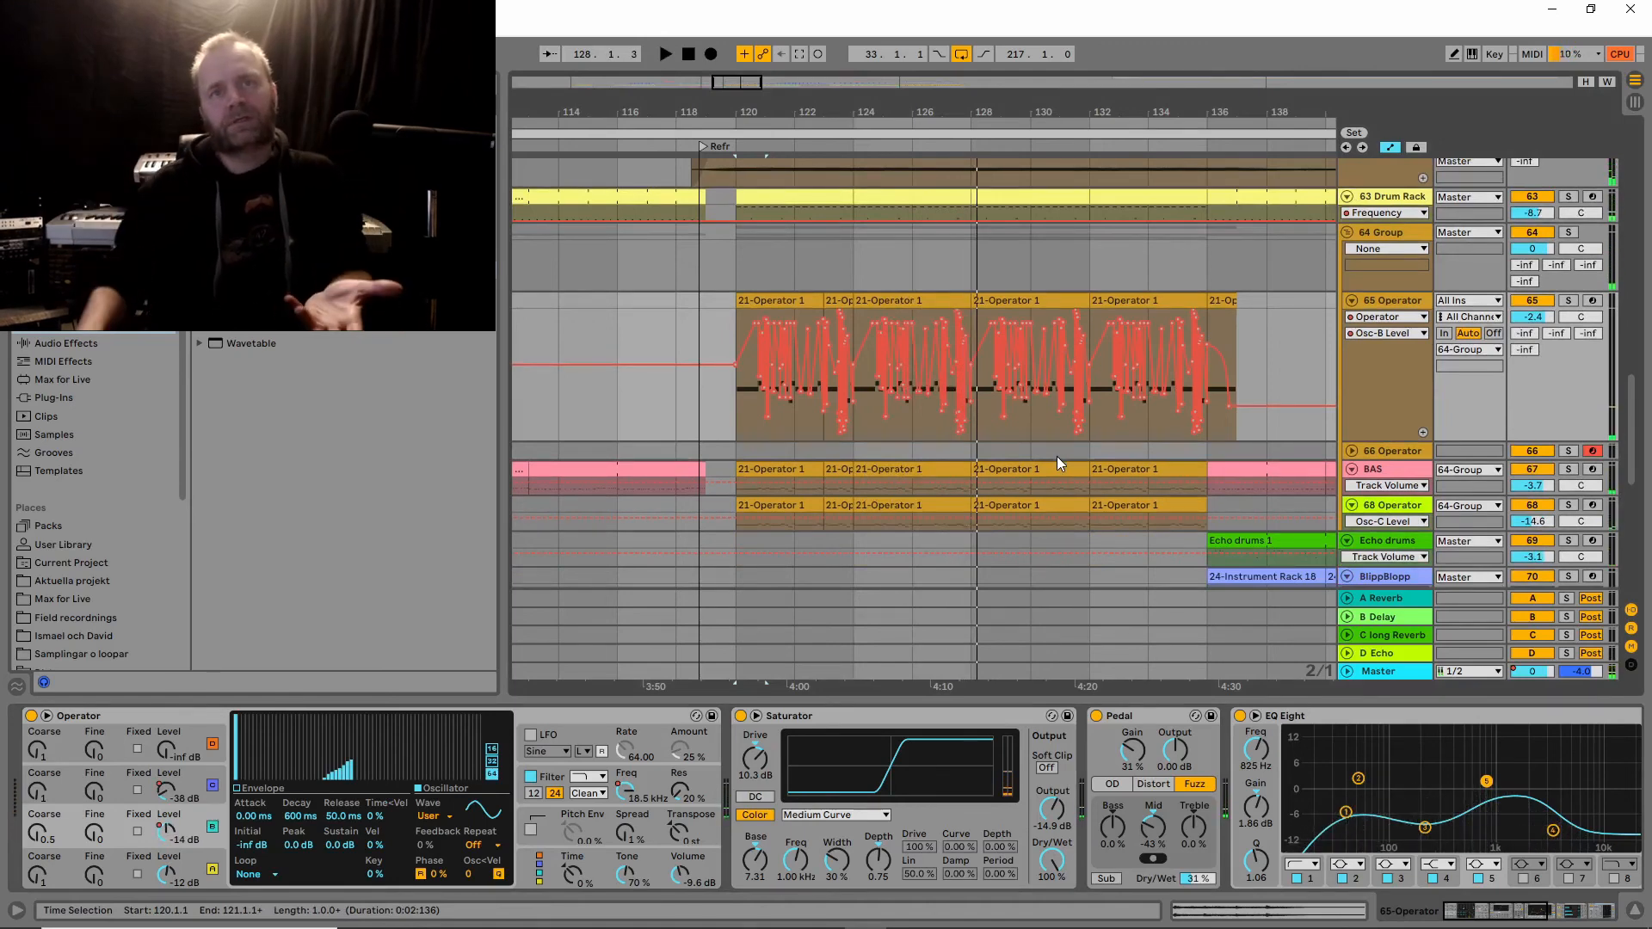
Show the 66 Operator track's Operator device and unfold the track in the arrangement.
left_click(1380, 452)
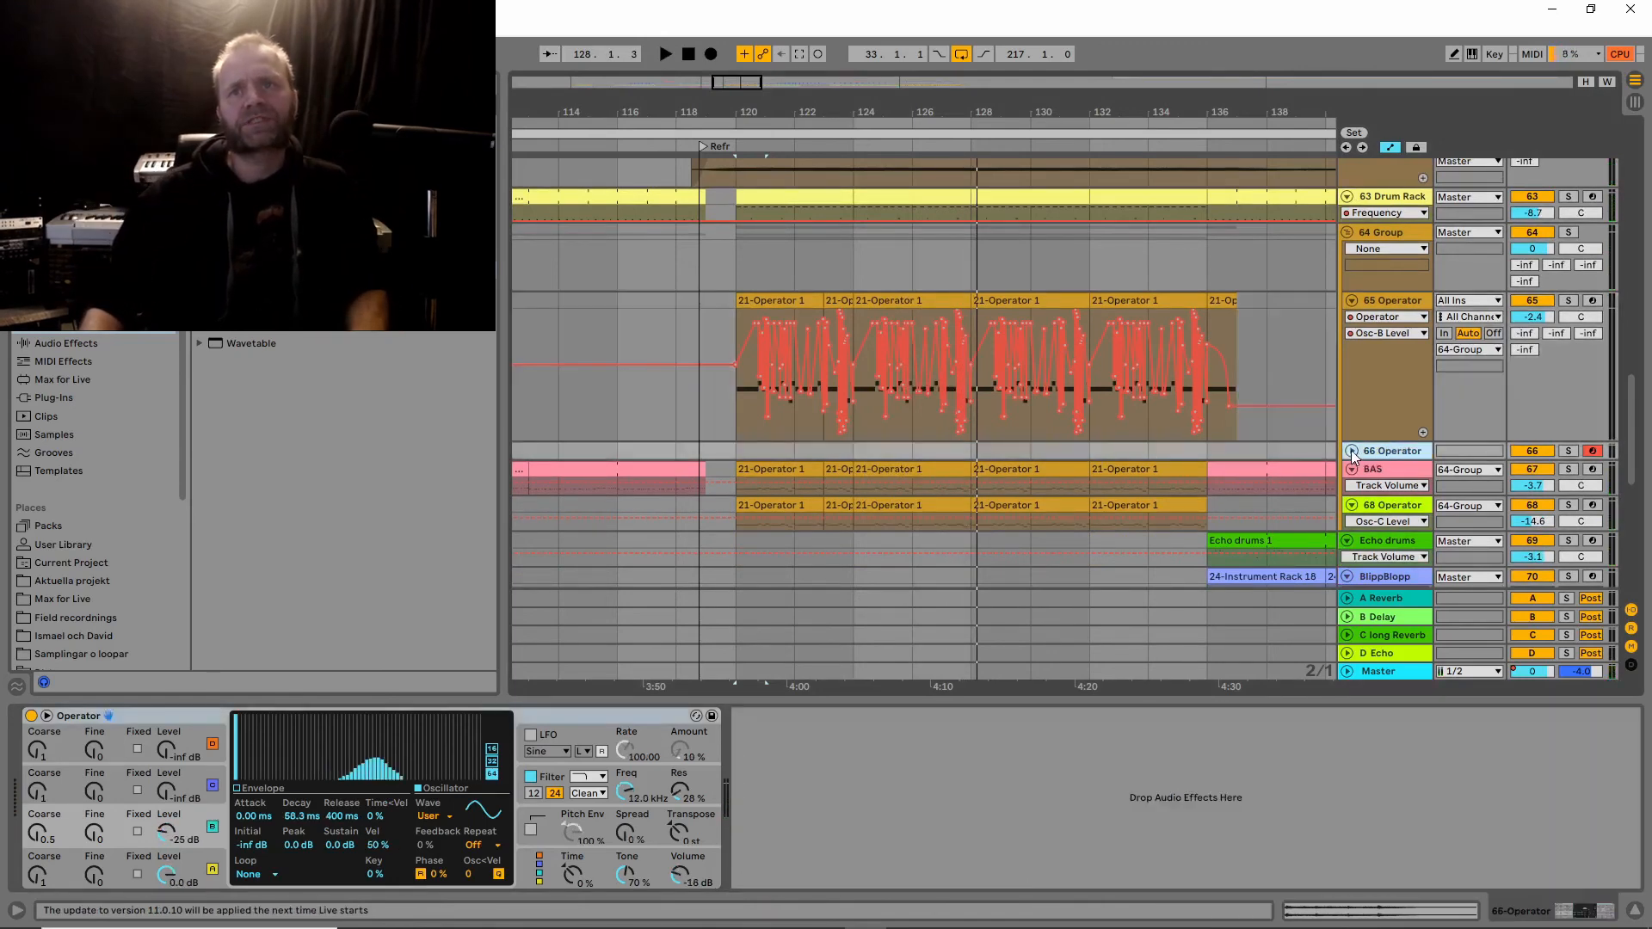
left_click(1351, 452)
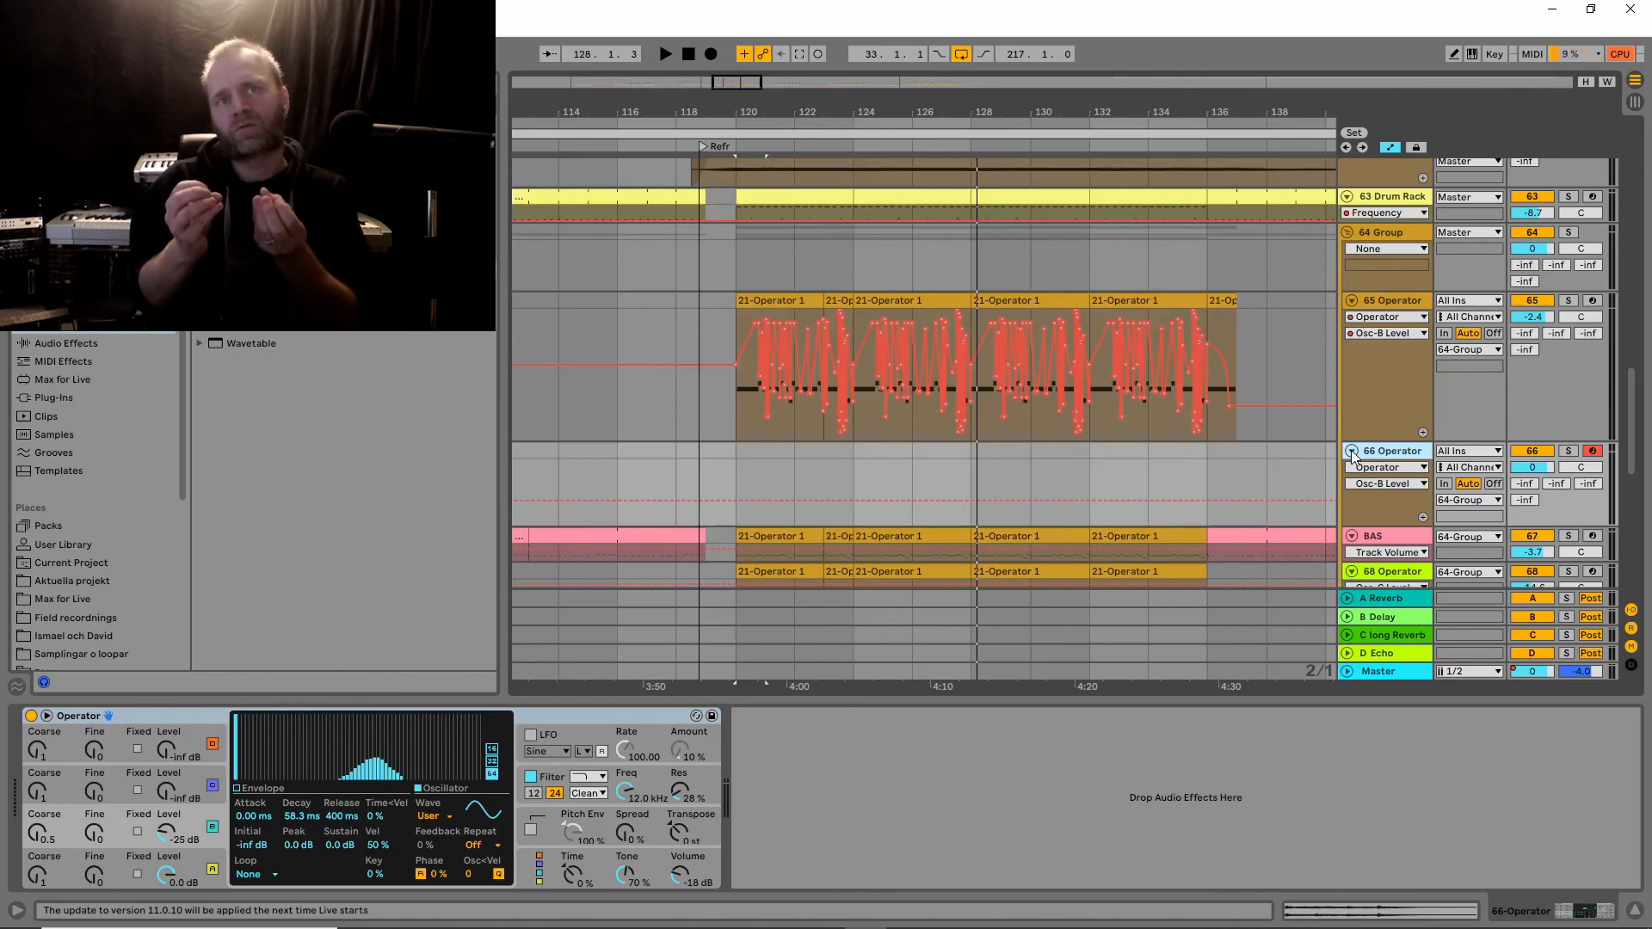
Select the 65 Operator track, play the arrangement from bar 120, and bring its Operator and Saturator into view.
left_click(1394, 392)
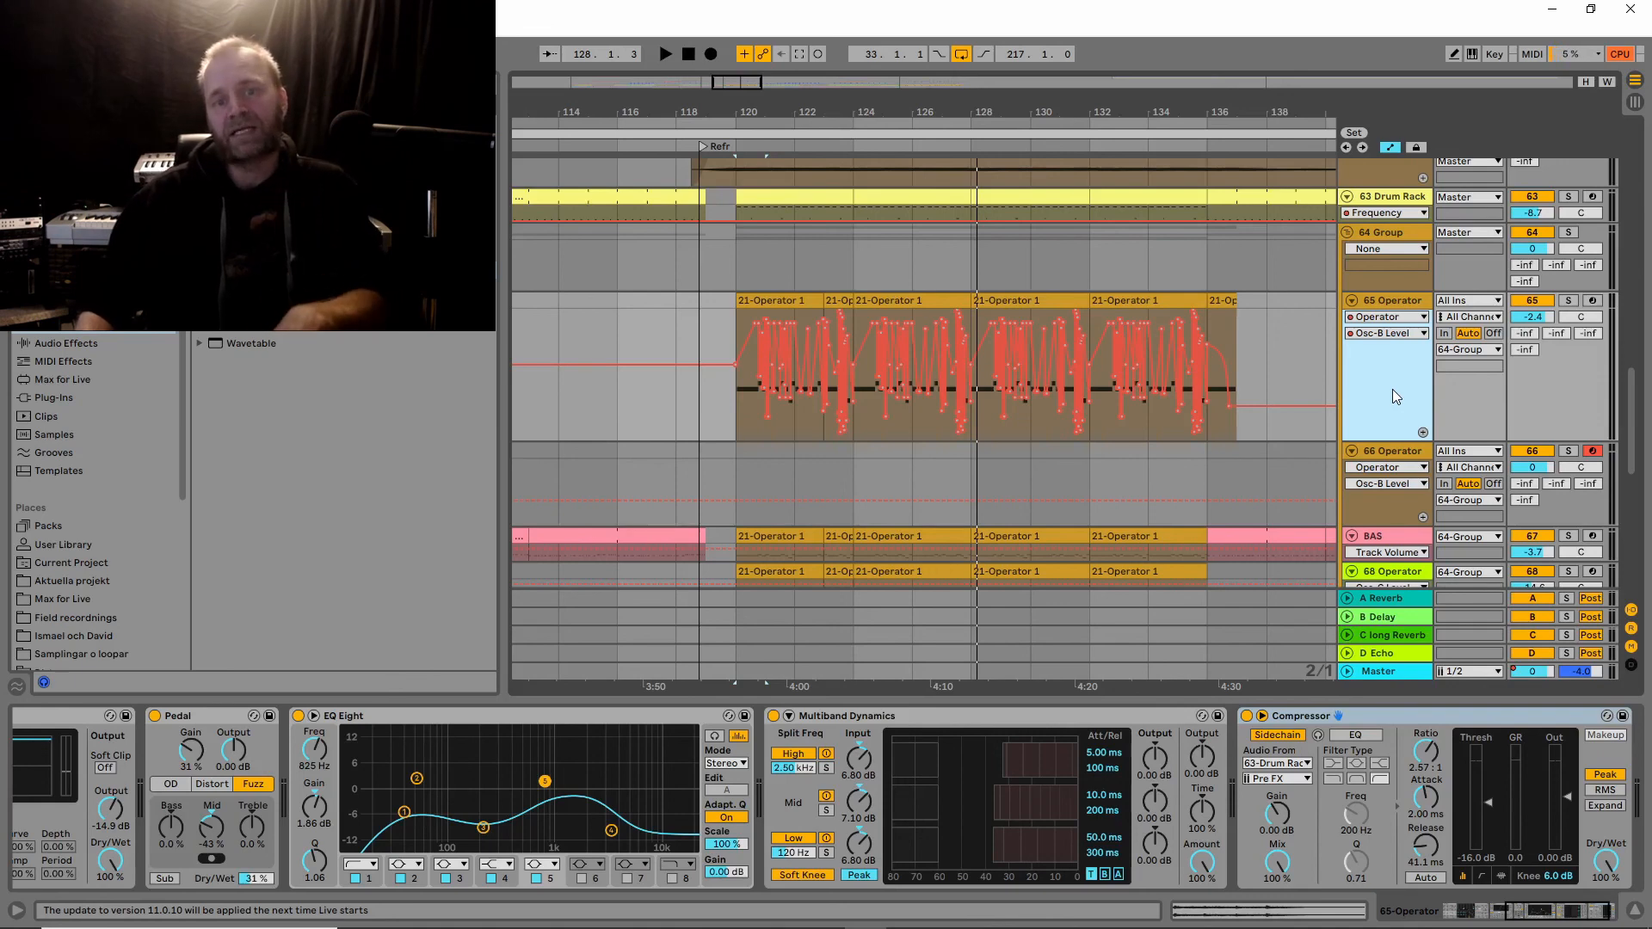
key("space")
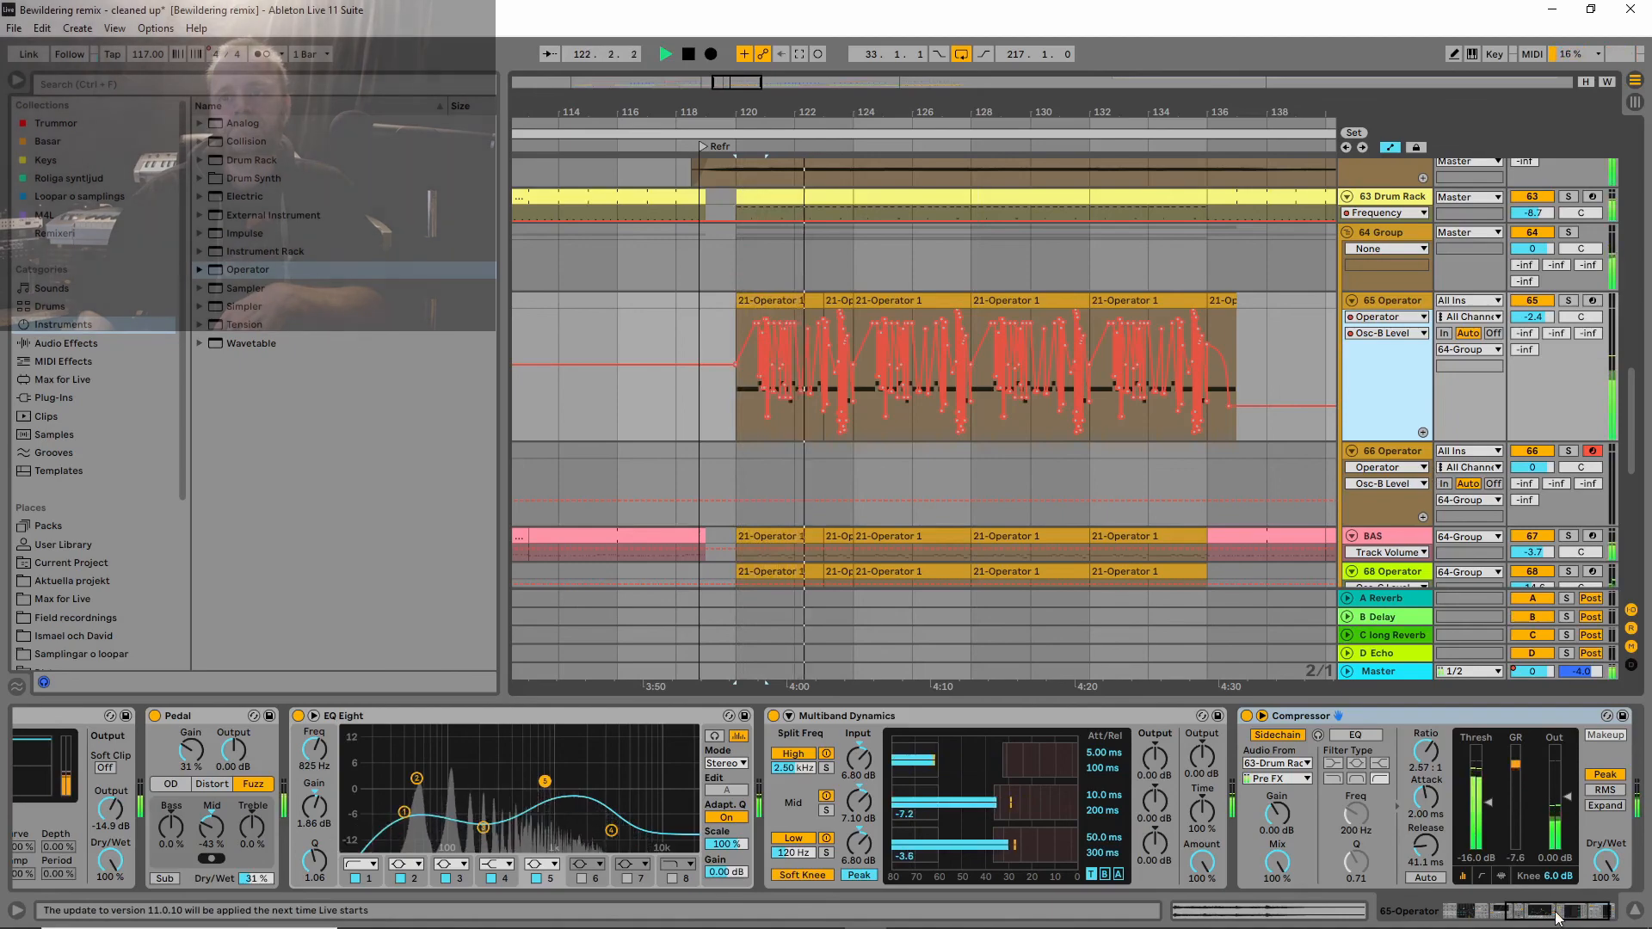
left_click_drag(1558, 911, 1497, 911)
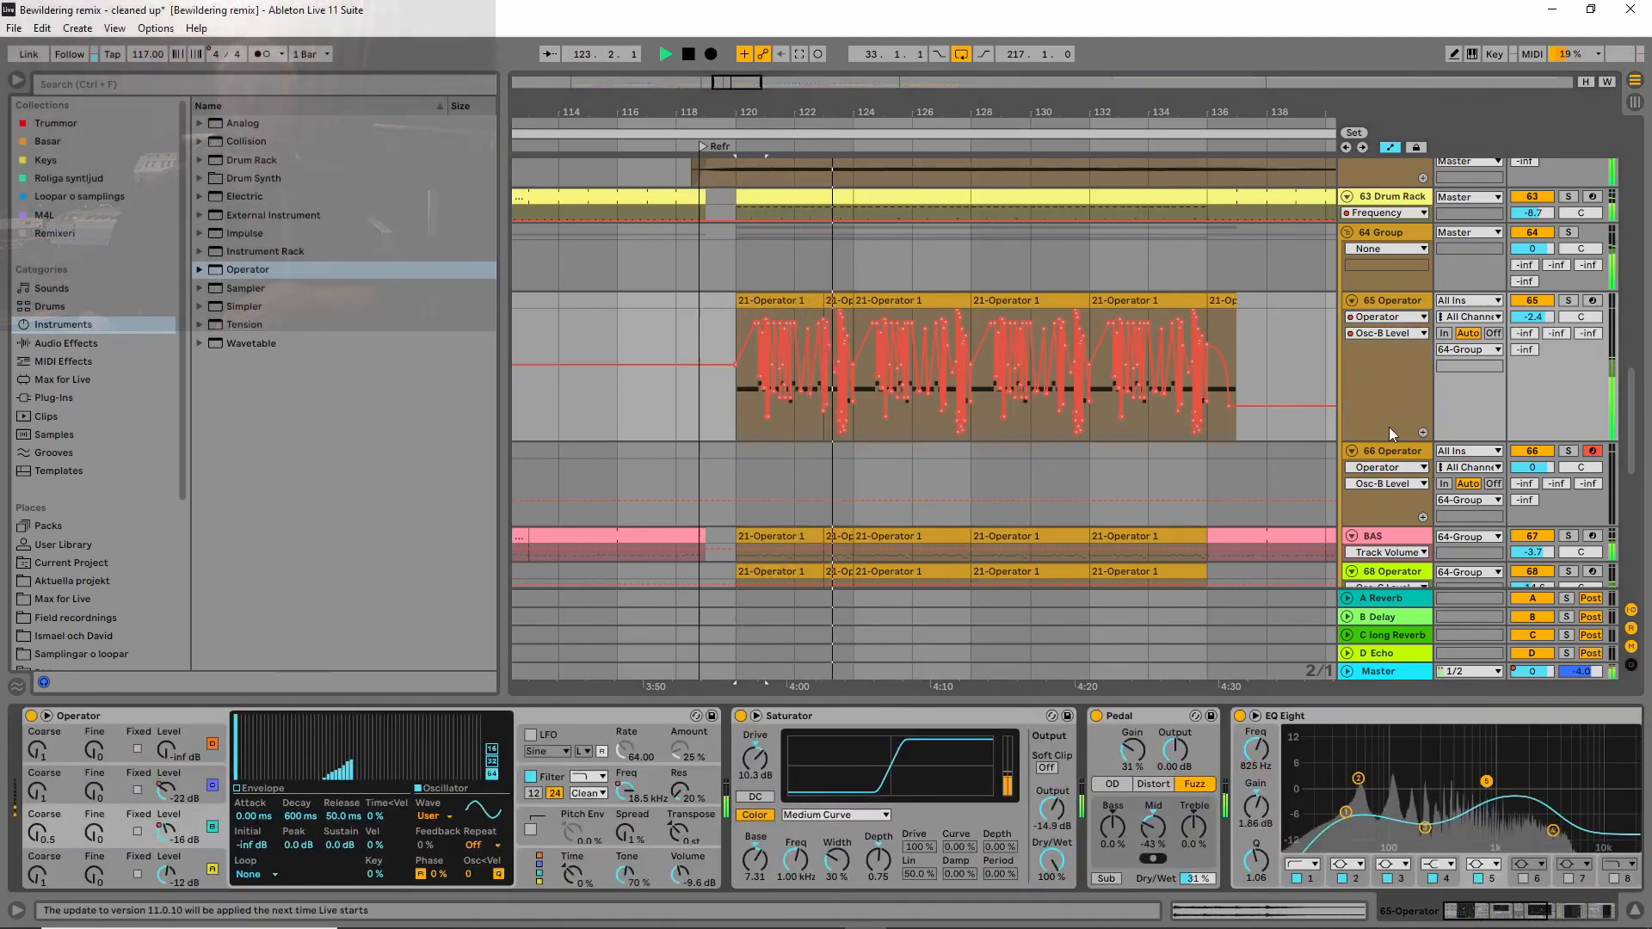
Give the 65 Operator track's Osc-B Level automation its own lane and show Osc-C Level automation in the main lane, following playback past bar 136.
left_click(1422, 432)
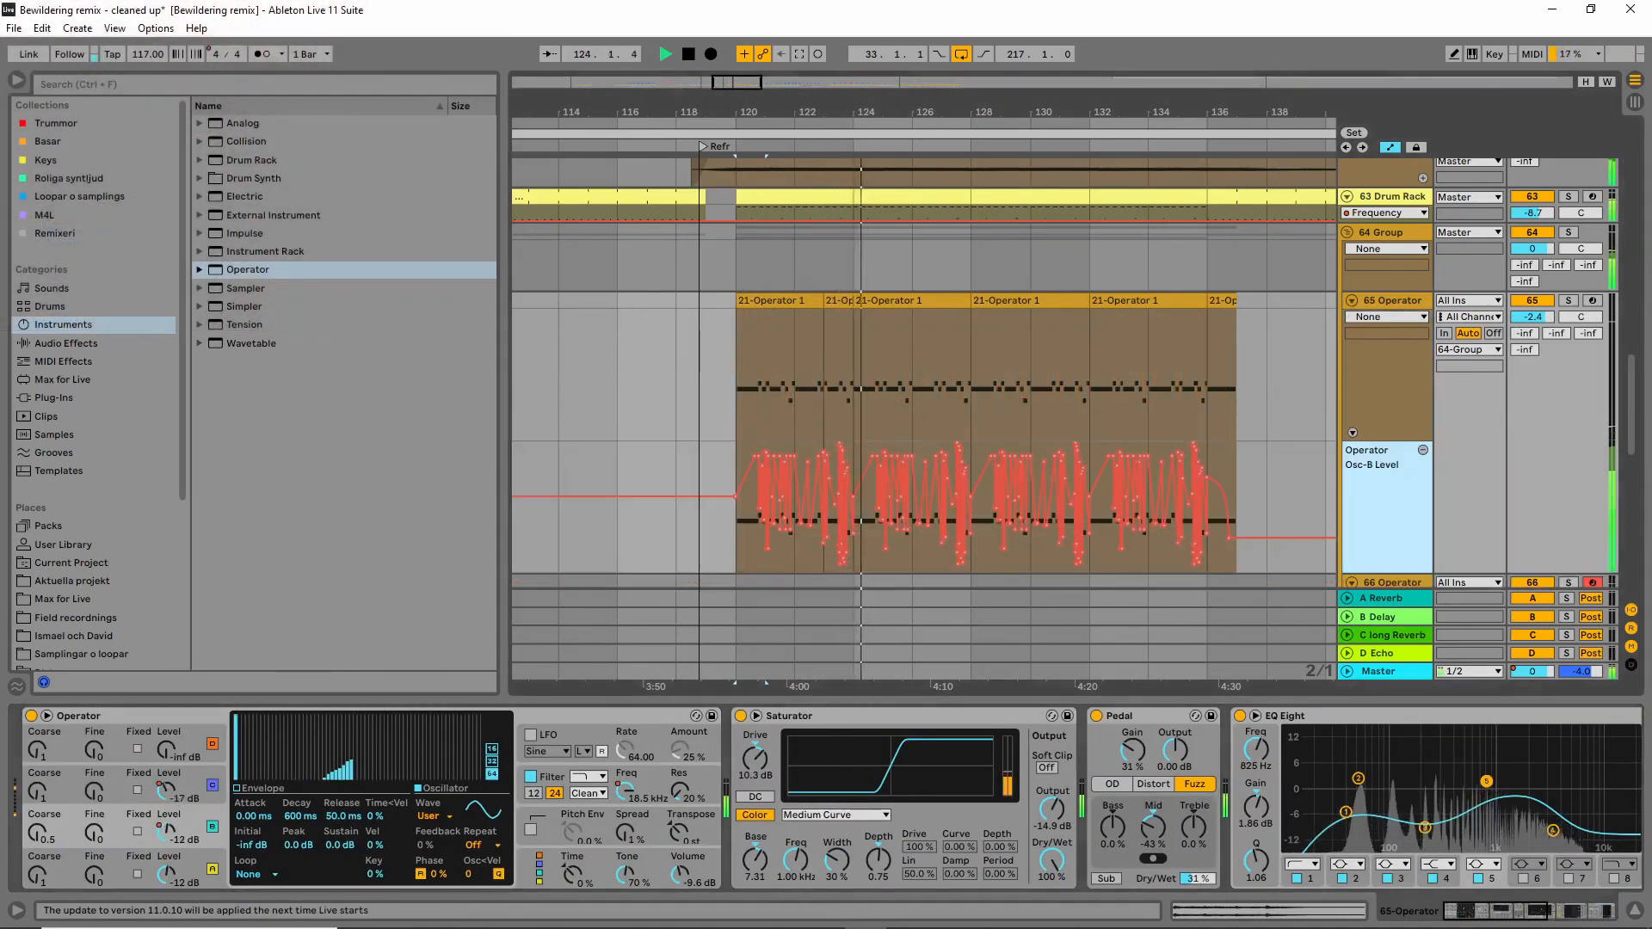
left_click(163, 831)
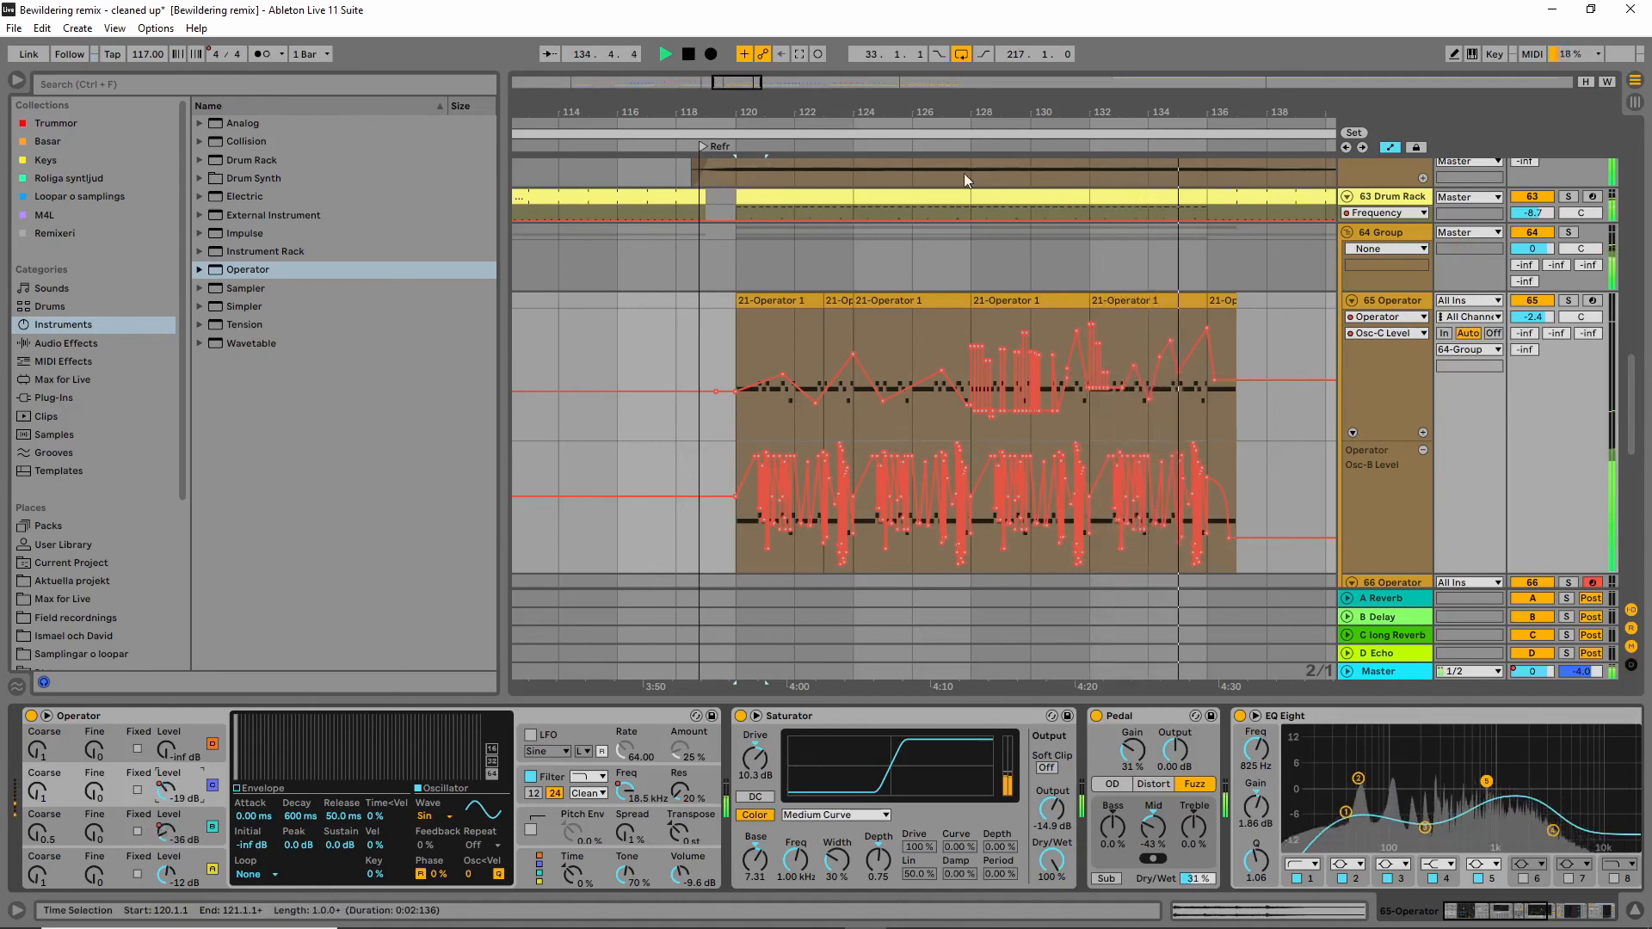
left_click_drag(1269, 105, 1031, 103)
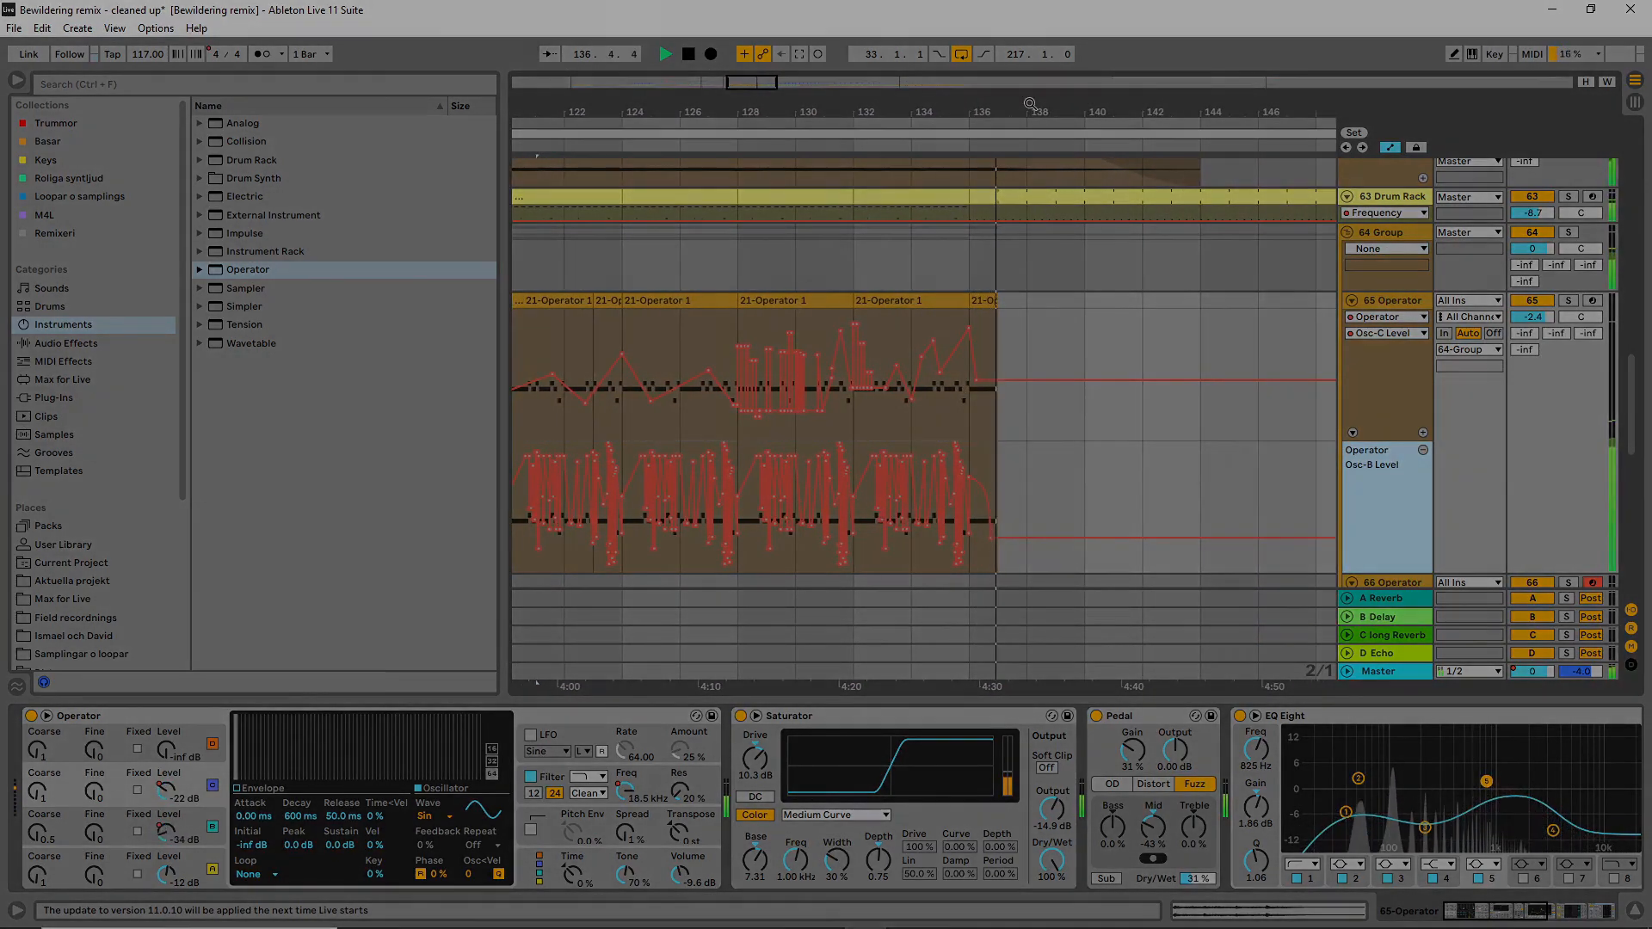